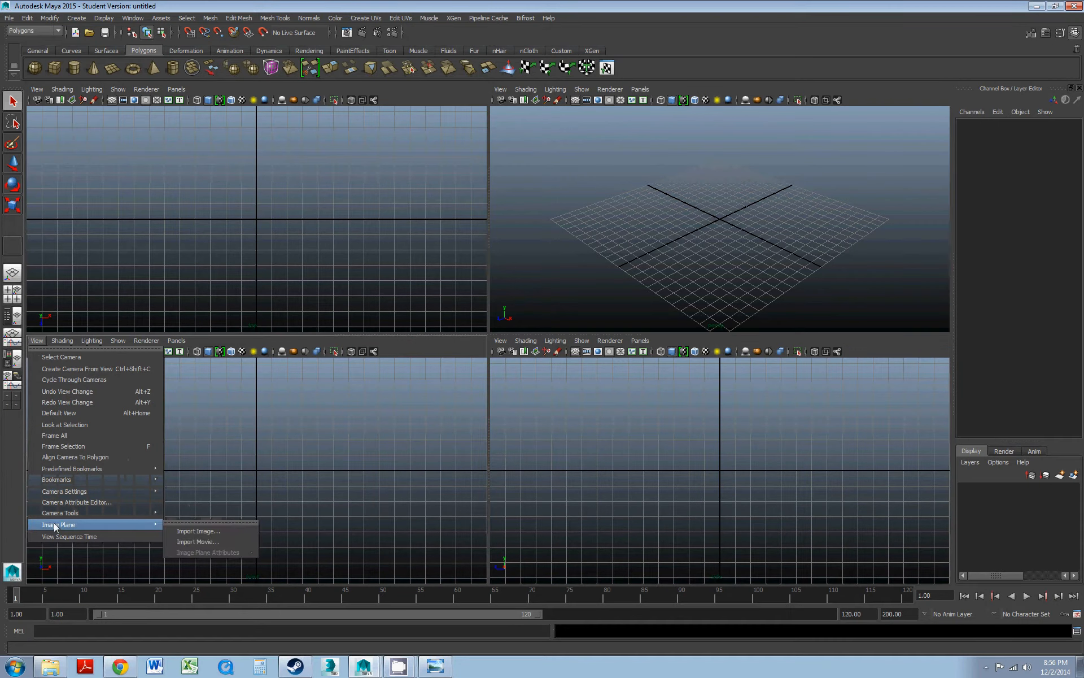
# - Import Boeing_737-400_Engine.JPG from D:\AIS\2014 FA\AN106\Jet Engine Reference as the front view's image plane
pyautogui.click(216, 530)
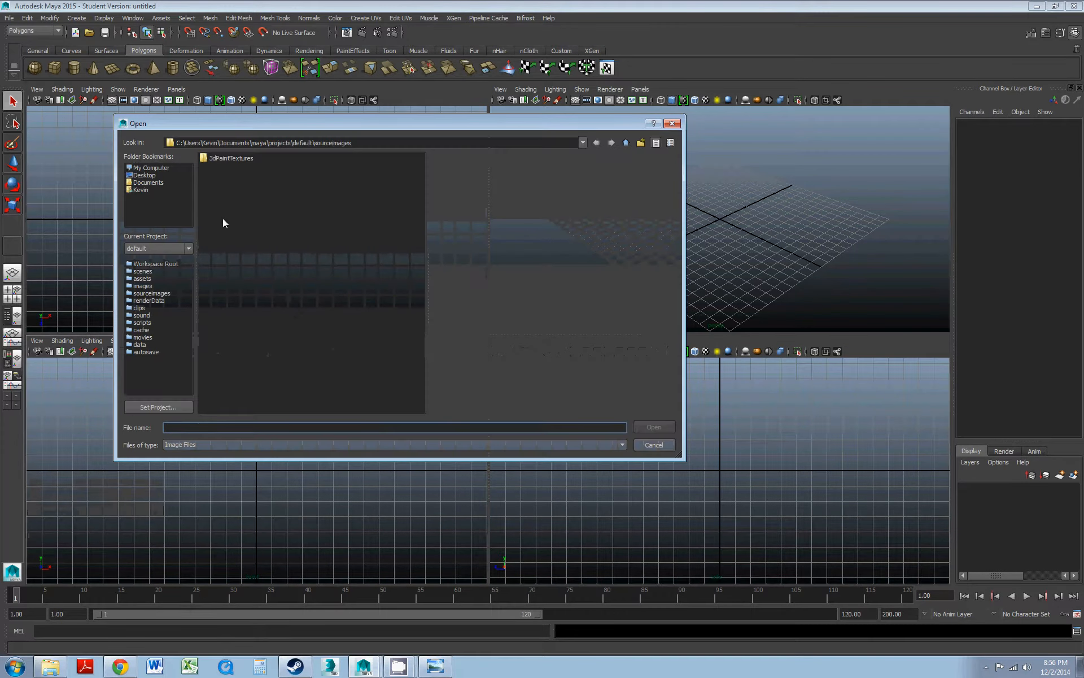
pyautogui.click(163, 168)
pyautogui.doubleClick(229, 168)
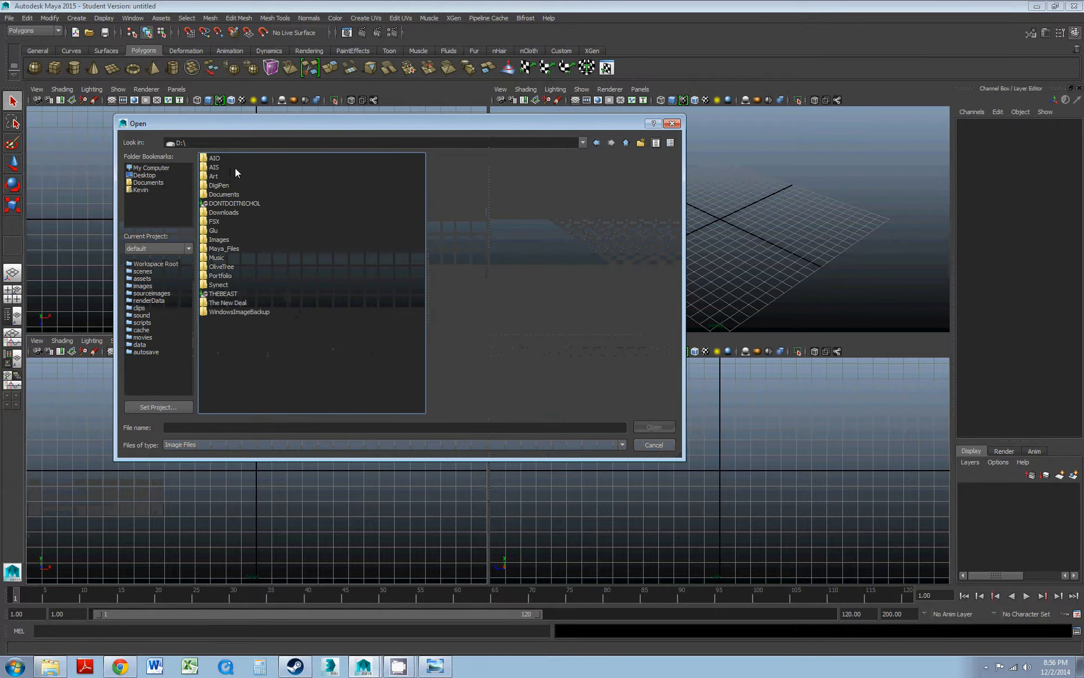
pyautogui.doubleClick(226, 166)
pyautogui.doubleClick(219, 159)
pyautogui.doubleClick(218, 159)
pyautogui.doubleClick(219, 158)
pyautogui.click(222, 167)
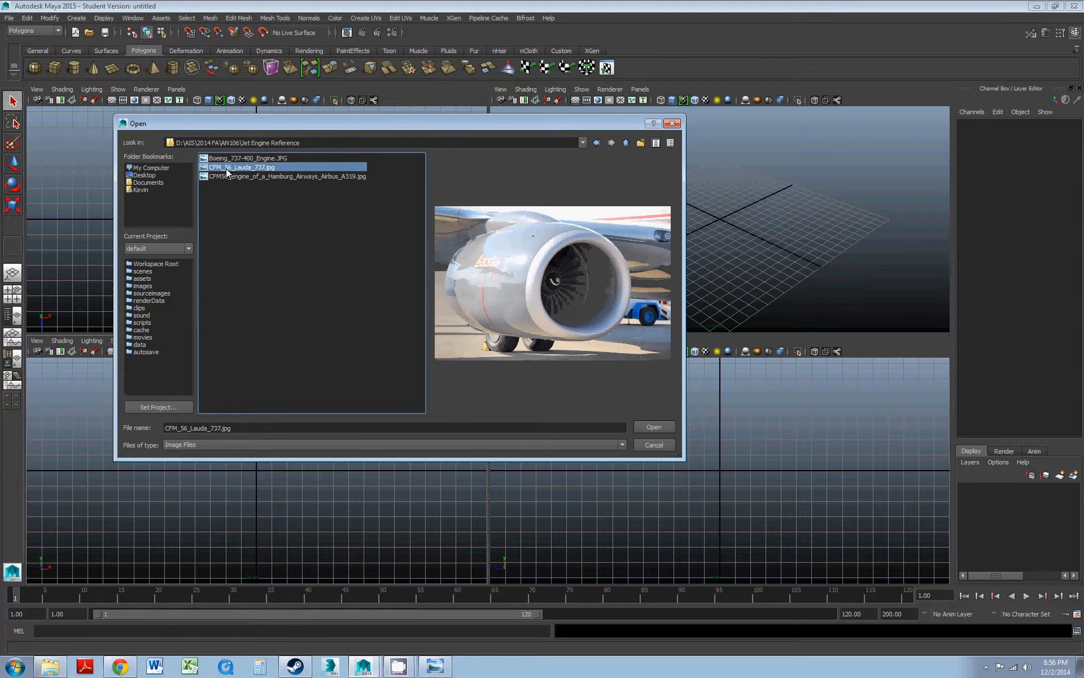
pyautogui.click(230, 162)
pyautogui.click(654, 427)
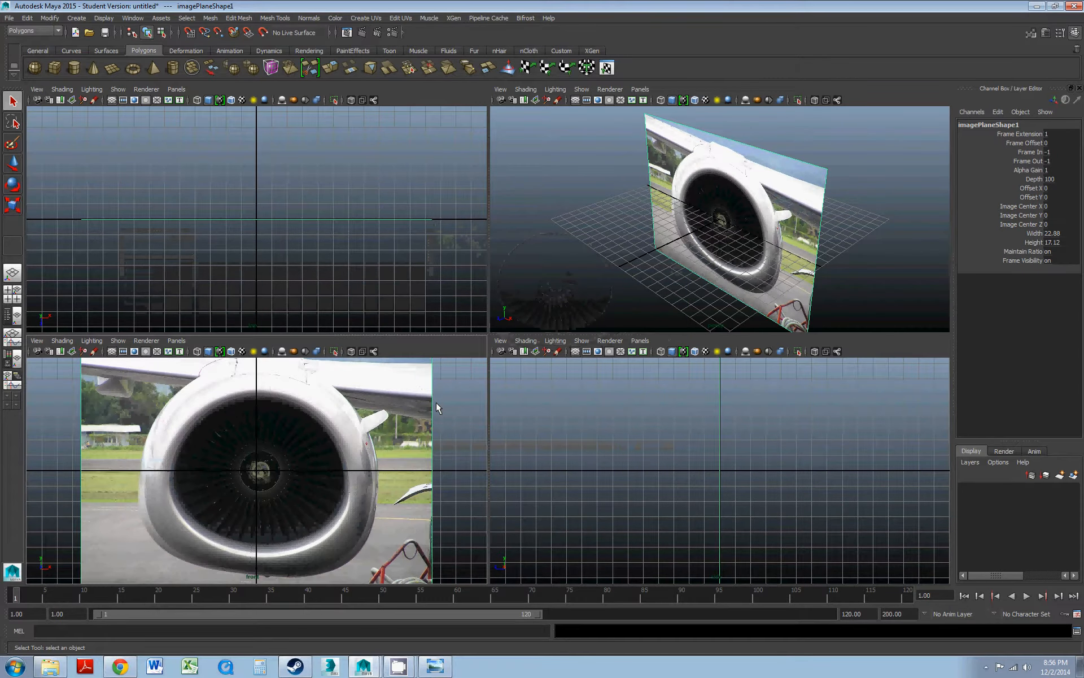
# - Start importing an image plane for the side view and browse to D:\AIS\2014 FA\AN106\Jet Engine Reference
pyautogui.click(633, 405)
pyautogui.click(500, 341)
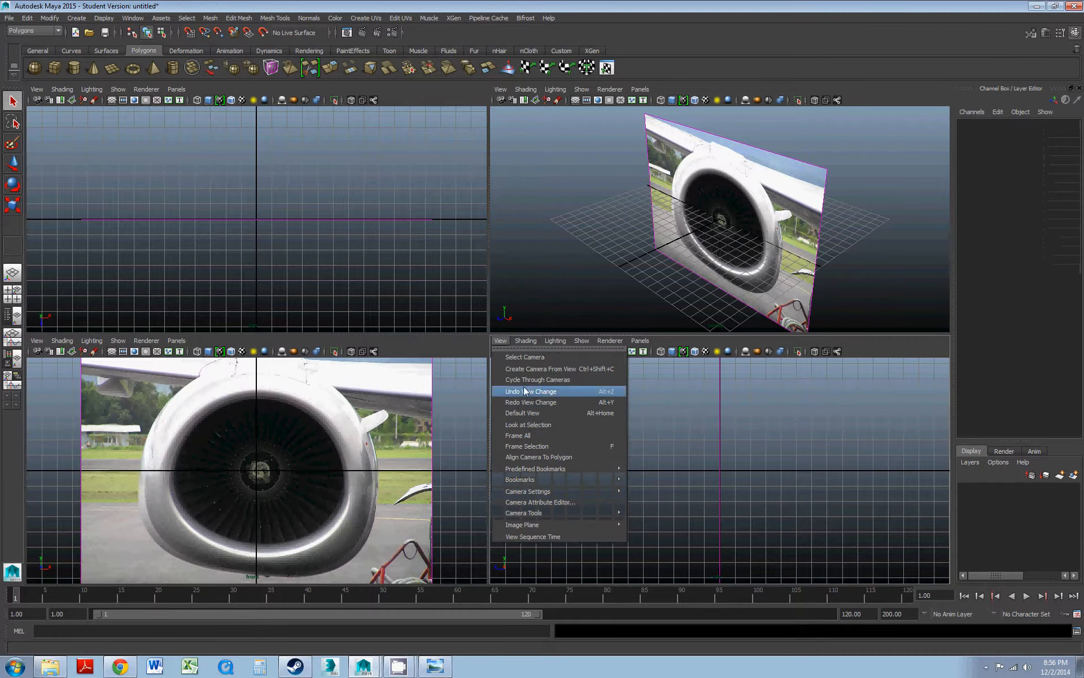
pyautogui.moveTo(523, 524)
pyautogui.click(654, 531)
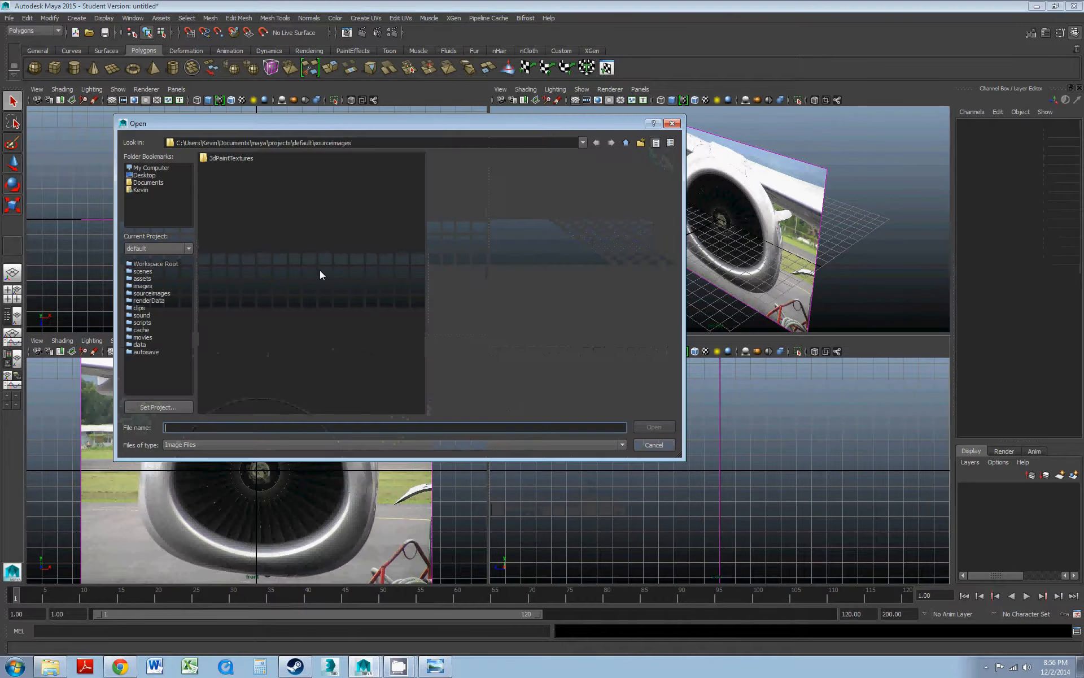
pyautogui.click(151, 167)
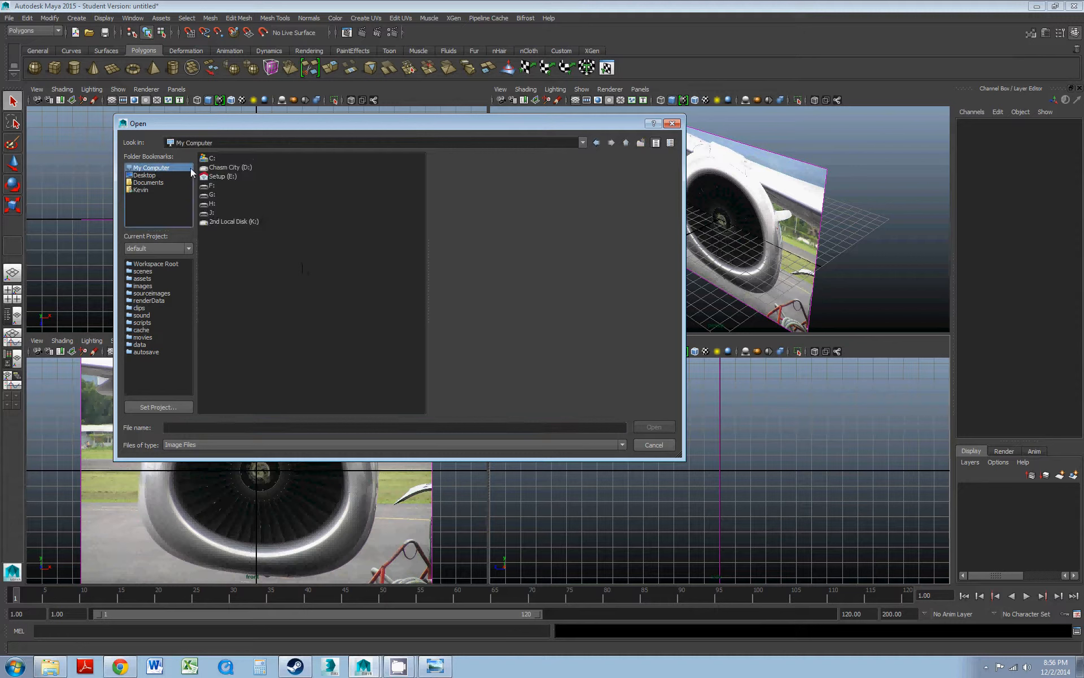
pyautogui.doubleClick(214, 168)
pyautogui.doubleClick(232, 167)
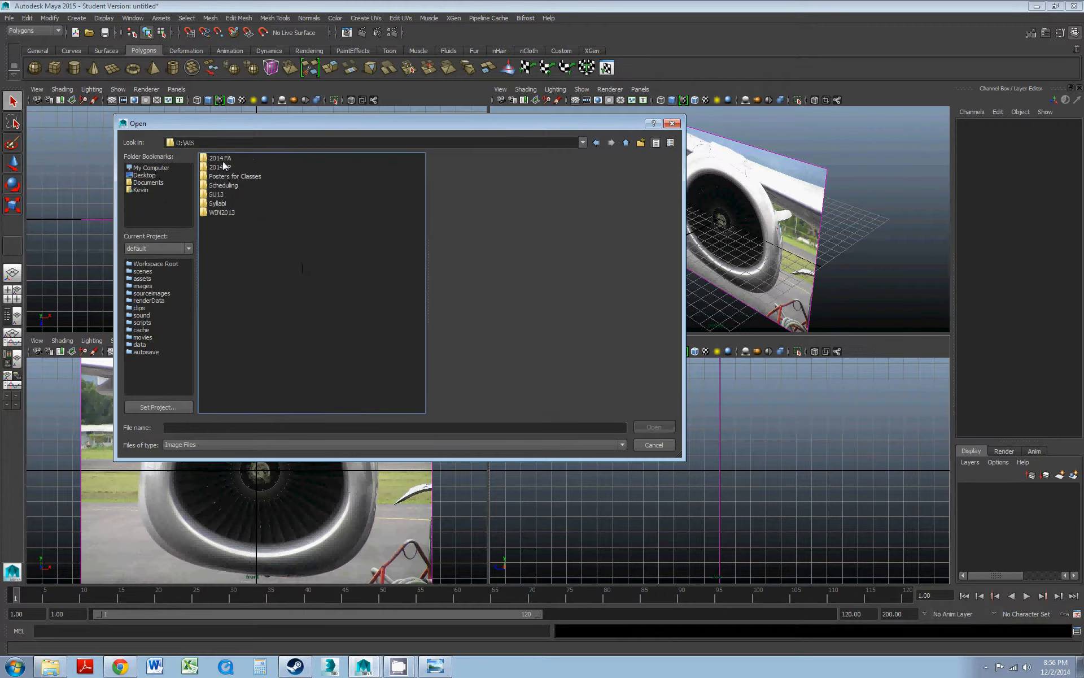
pyautogui.doubleClick(243, 166)
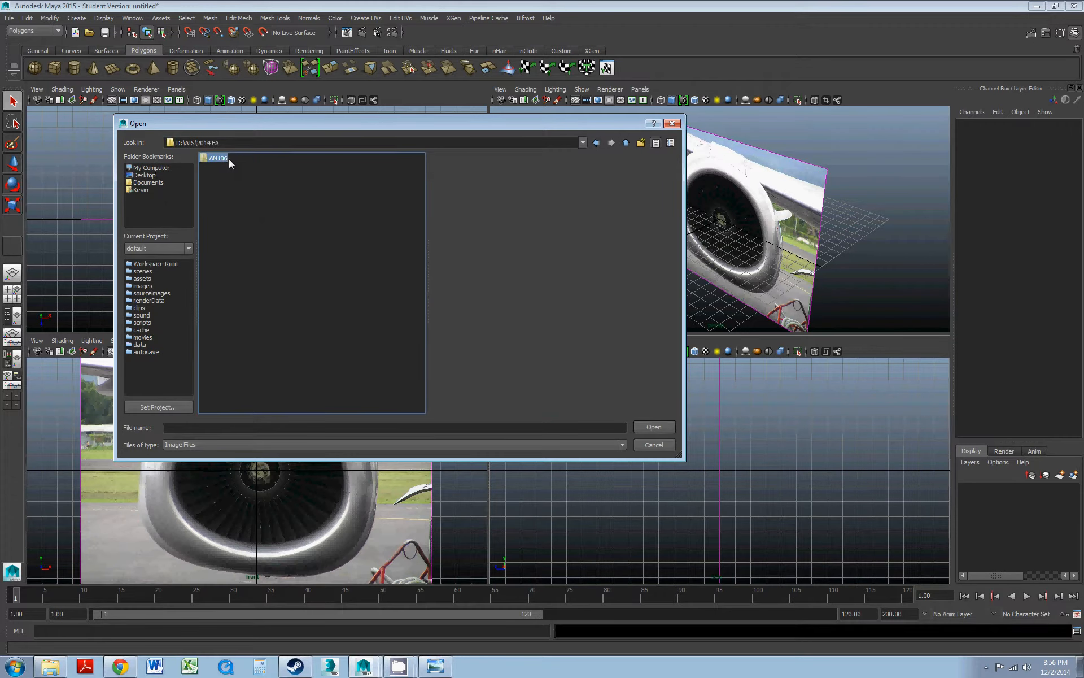
pyautogui.doubleClick(226, 160)
pyautogui.doubleClick(226, 160)
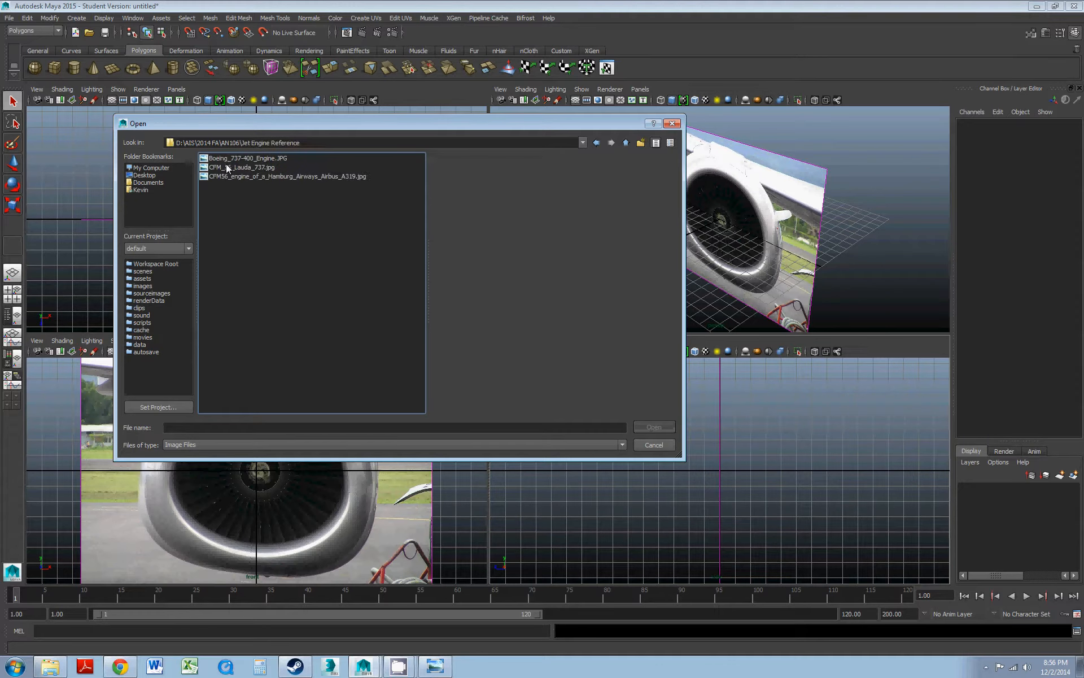
# - Load CFM56_engine_of_a_Hamburg_Airways_Airbus_A319.jpg as the side view's image plane and frame it in that view
pyautogui.click(227, 161)
pyautogui.click(226, 168)
pyautogui.click(258, 177)
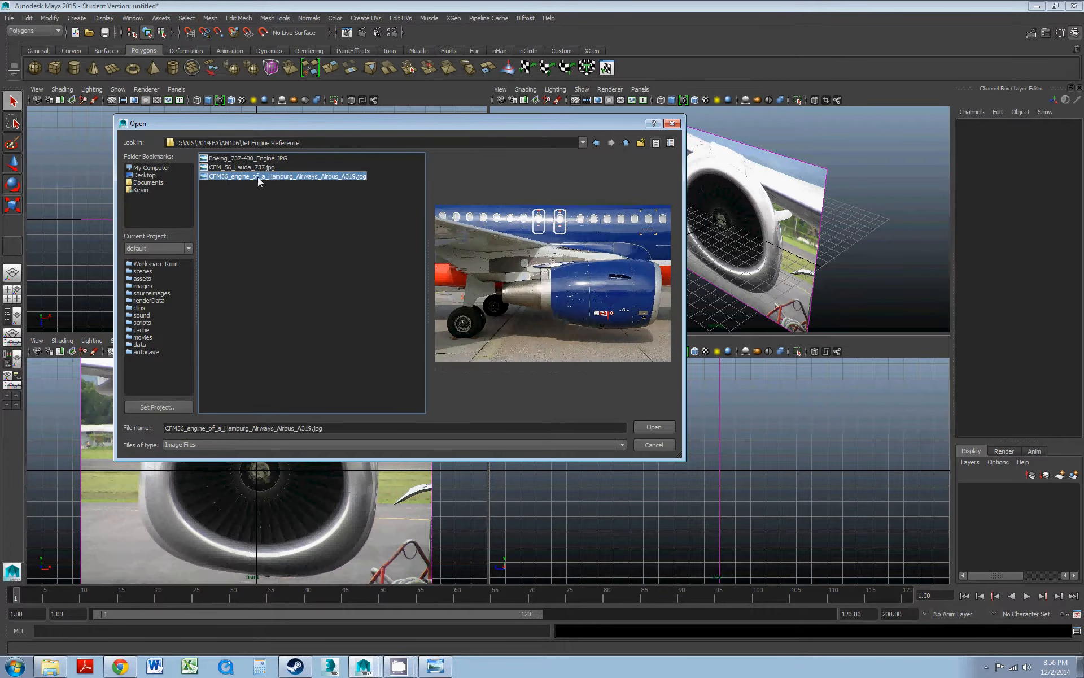
pyautogui.click(654, 427)
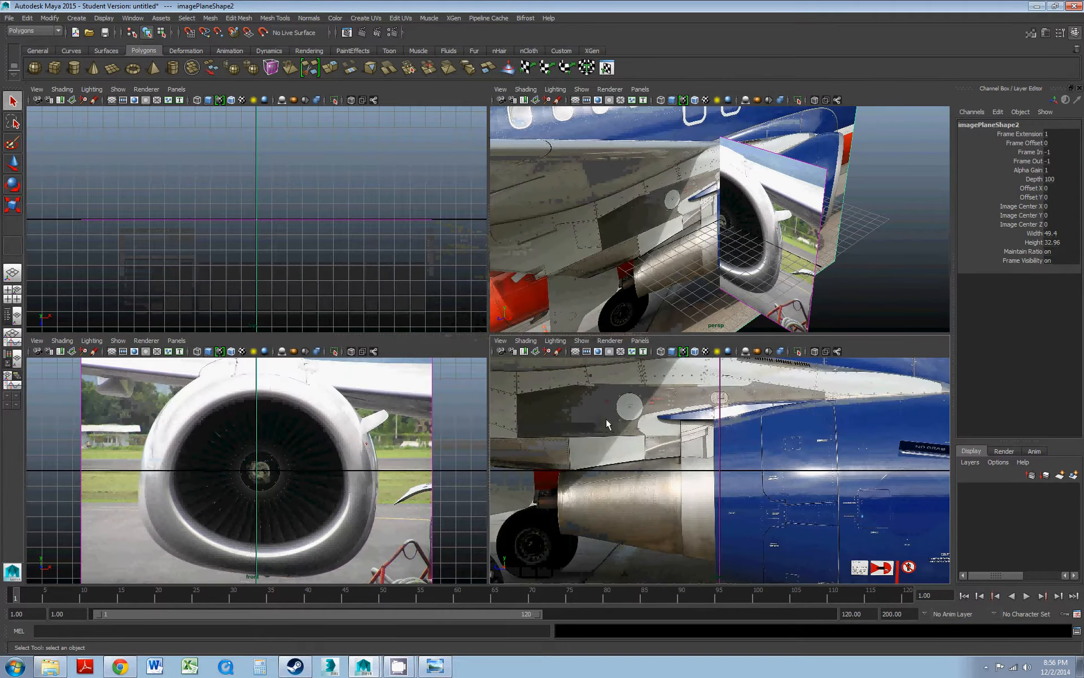
pyautogui.press('f')
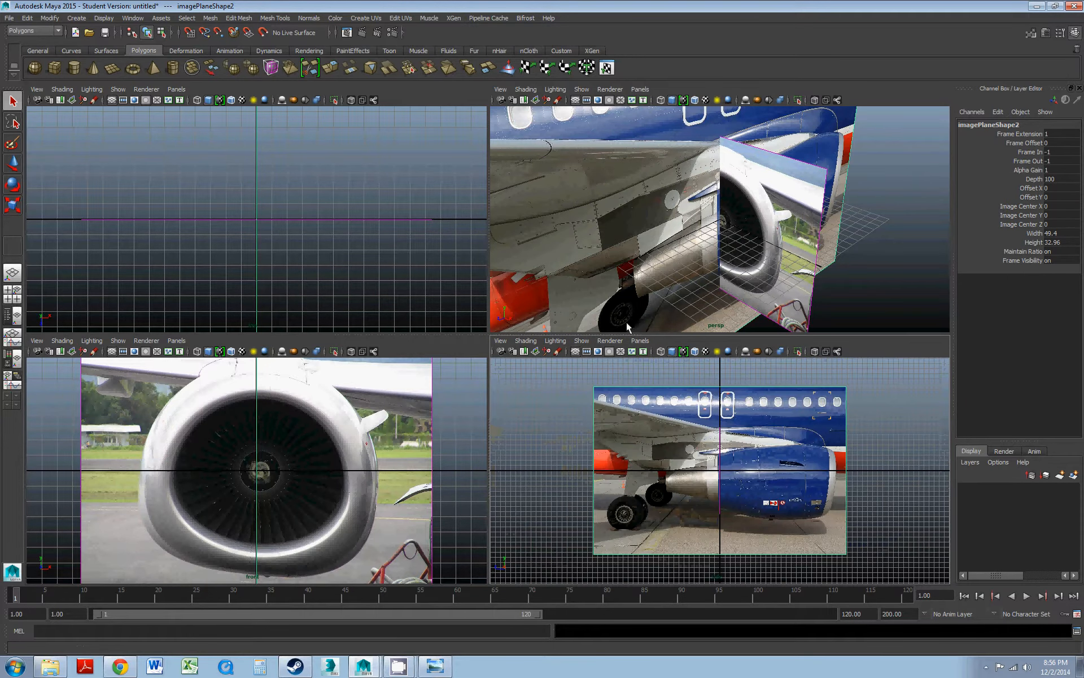
# - Switch to a single perspective view and select the blue aircraft's side image plane
pyautogui.click(631, 239)
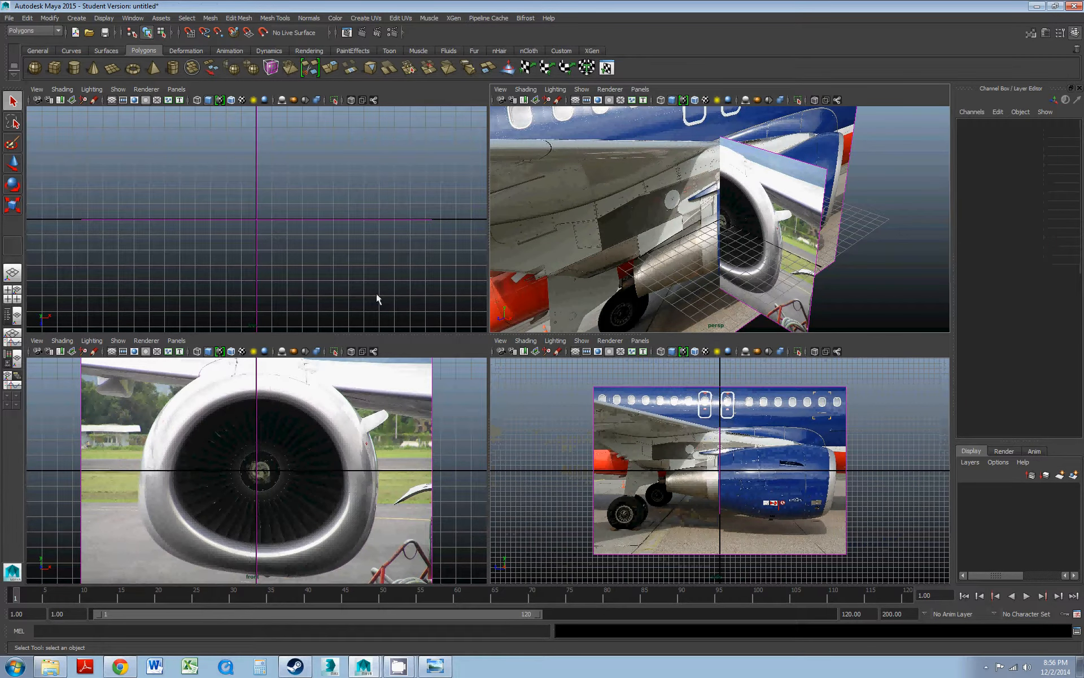
pyautogui.click(13, 274)
pyautogui.keyDown('alt'); pyautogui.moveTo(510, 344); pyautogui.dragTo(476, 327); pyautogui.keyUp('alt')
pyautogui.scroll(-6, 500, 327)
pyautogui.click(609, 257)
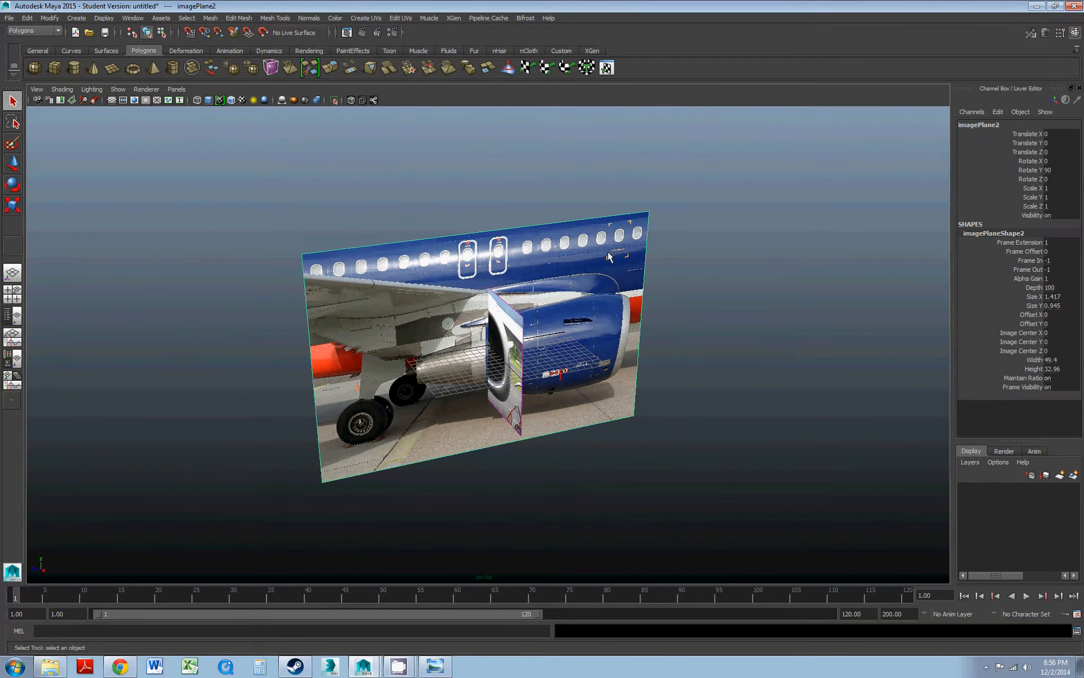
# - Turn the side image plane around its vertical axis and set its Rotate Y to -90
pyautogui.press('e')
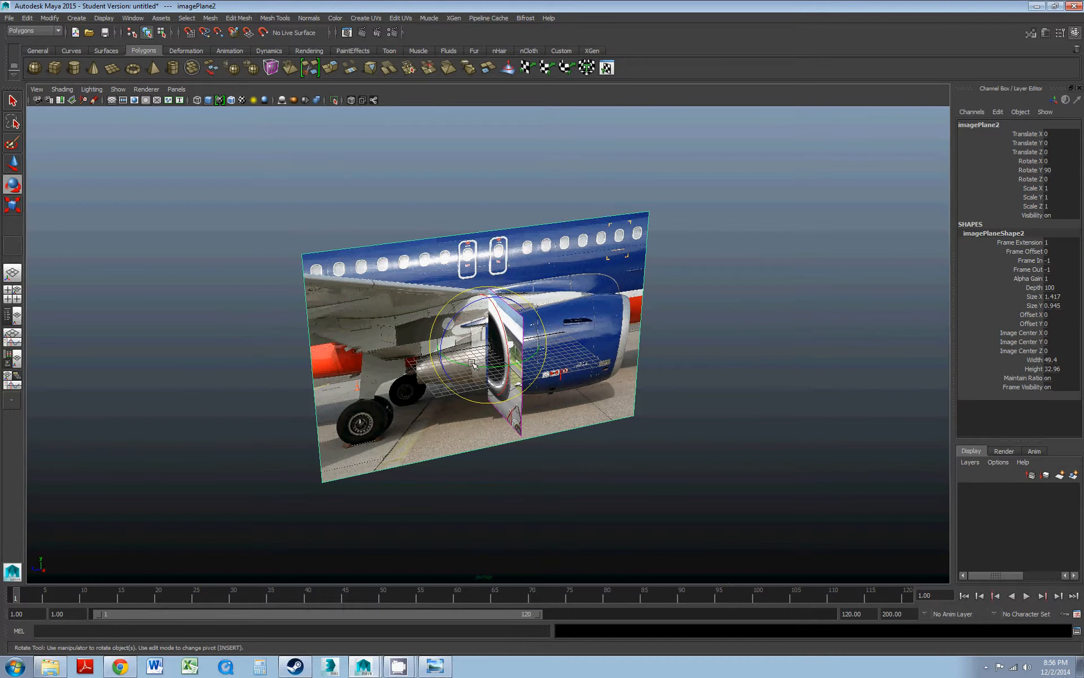
pyautogui.moveTo(446, 365); pyautogui.dragTo(400, 353)
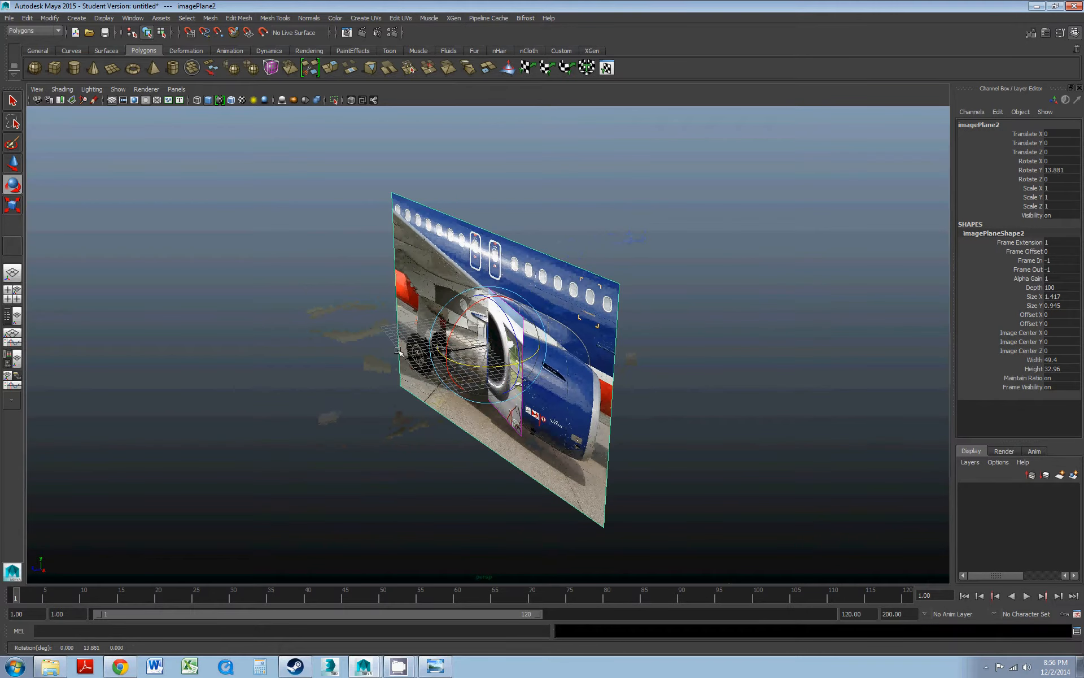
pyautogui.hotkey('ctrl', 'z')
pyautogui.moveTo(489, 367); pyautogui.dragTo(457, 367)
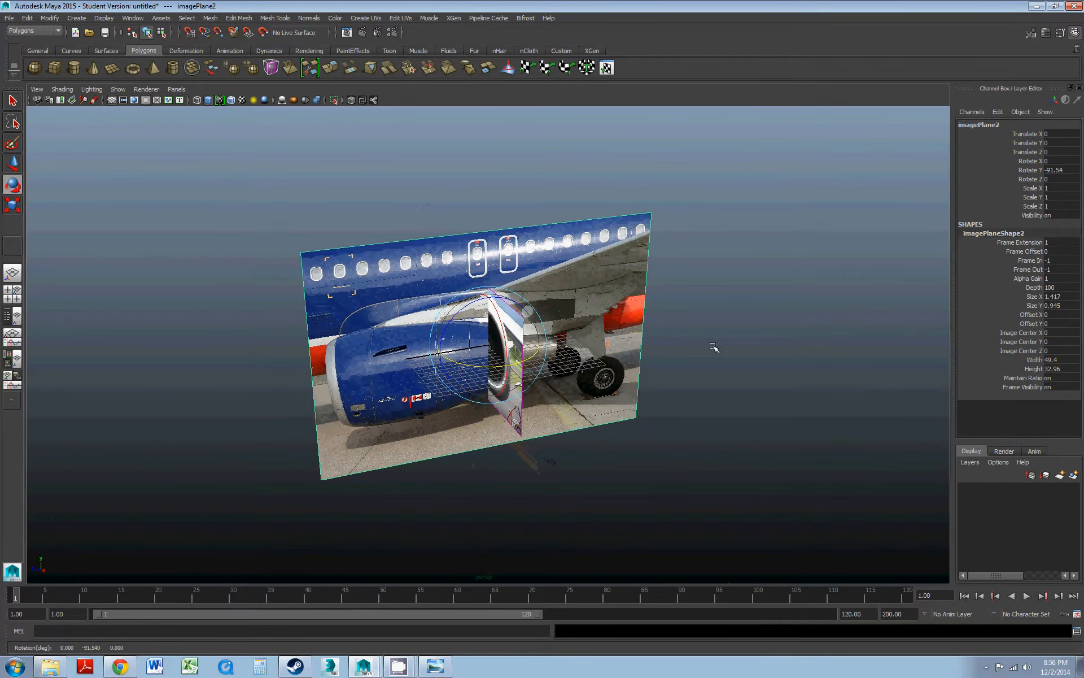
pyautogui.click(1055, 169)
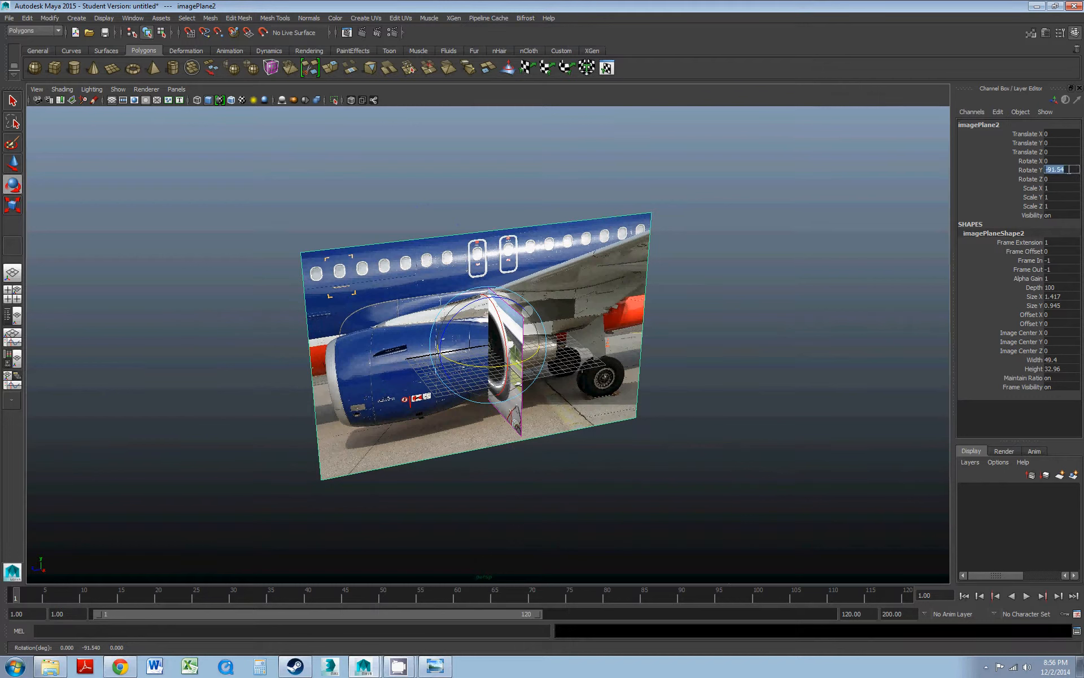
pyautogui.write('-90')
pyautogui.press('Return')
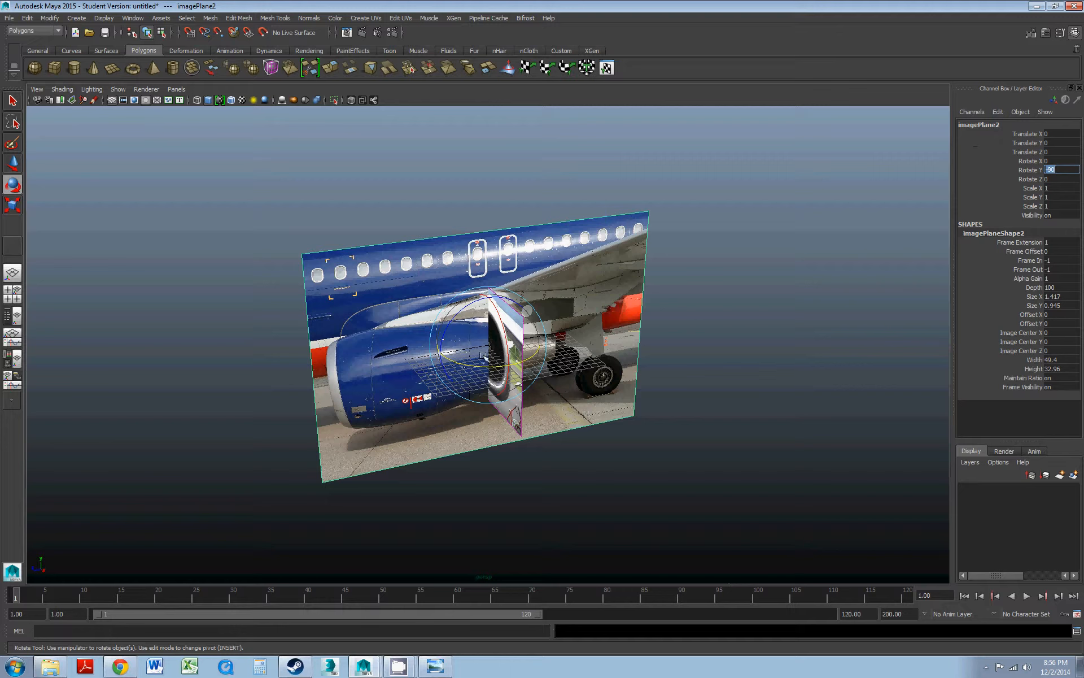
# - Scale the side image plane uniformly to about 0.605 and move it to about -9.85 in Translate Z
pyautogui.click(382, 297)
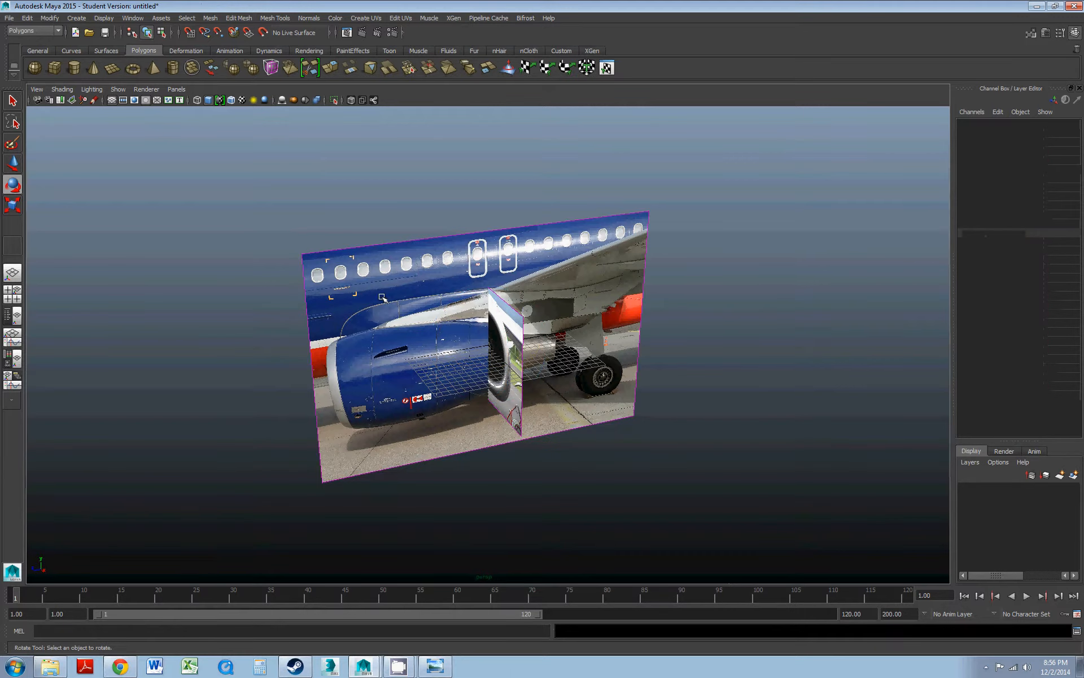
pyautogui.click(323, 288)
pyautogui.press('r')
pyautogui.moveTo(488, 345); pyautogui.dragTo(406, 394)
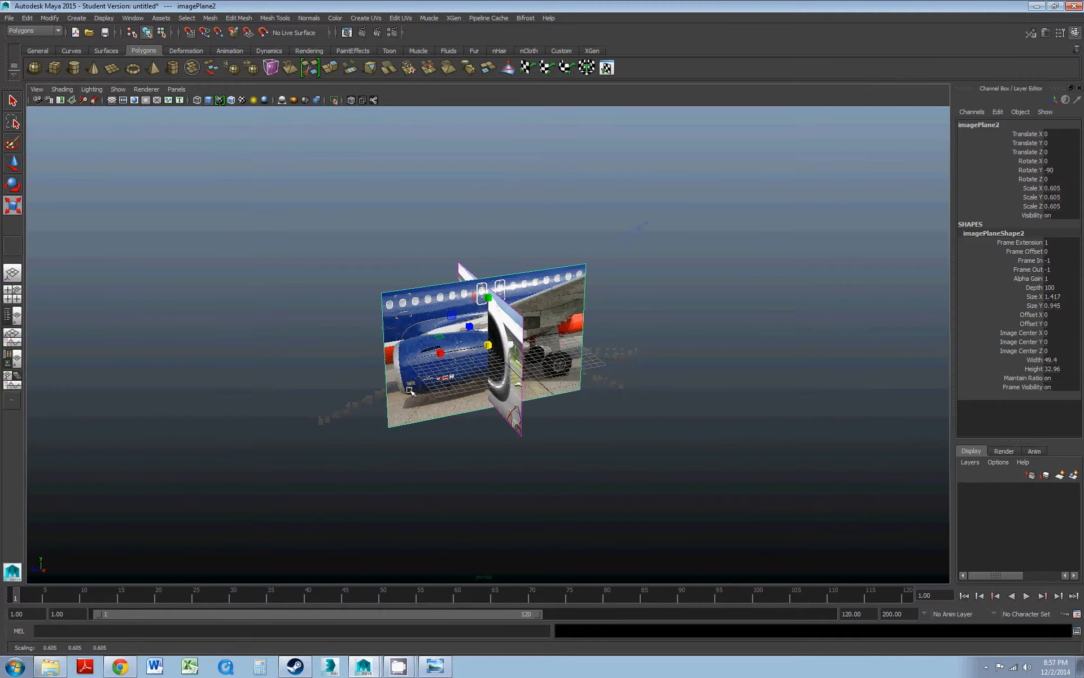
pyautogui.press('w')
pyautogui.moveTo(445, 354); pyautogui.dragTo(505, 344)
# - Hide the grid in the perspective view
pyautogui.scroll(3, 495, 346)
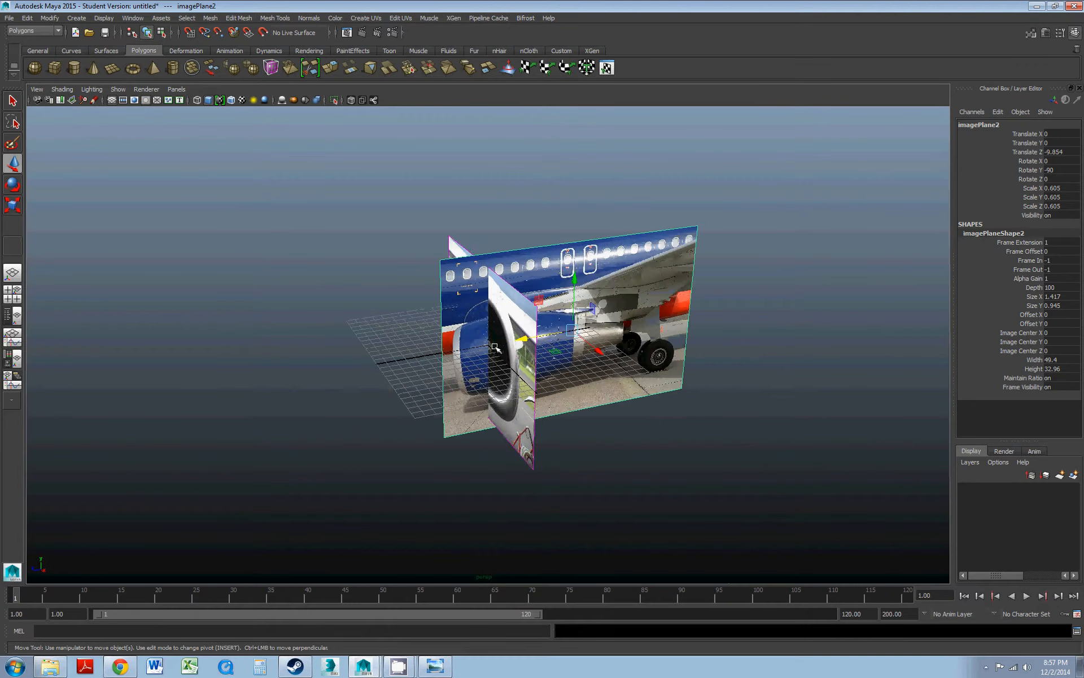
pyautogui.scroll(4, 495, 346)
pyautogui.click(118, 89)
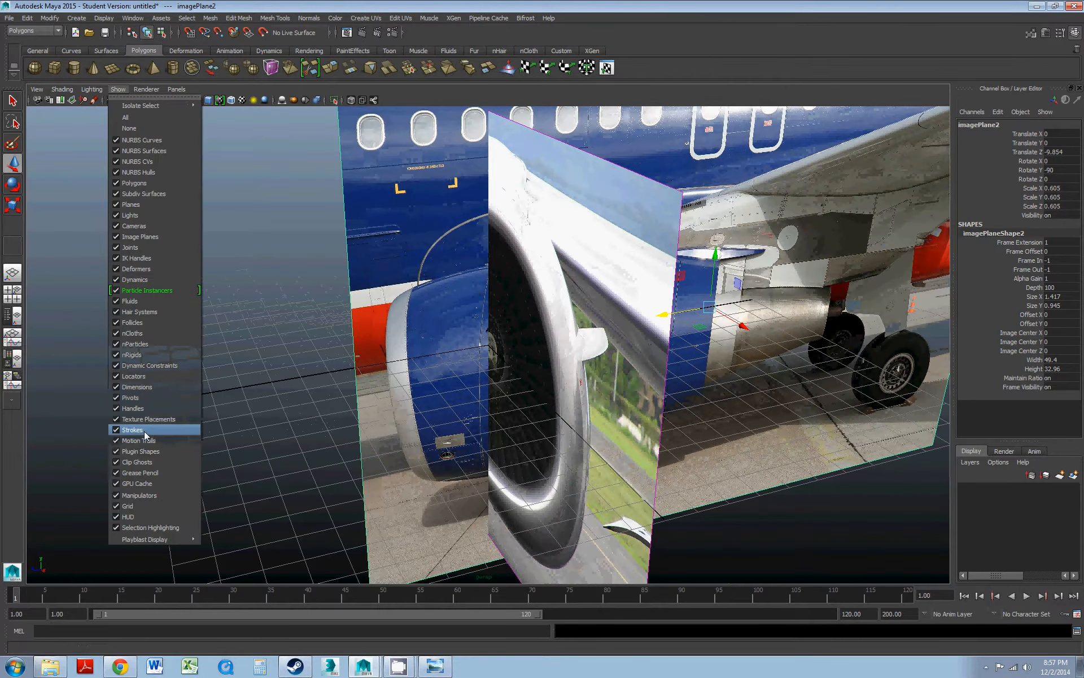
pyautogui.click(132, 506)
pyautogui.keyDown('alt'); pyautogui.moveTo(517, 351); pyautogui.dragTo(552, 318); pyautogui.keyUp('alt')
pyautogui.scroll(-4, 553, 318)
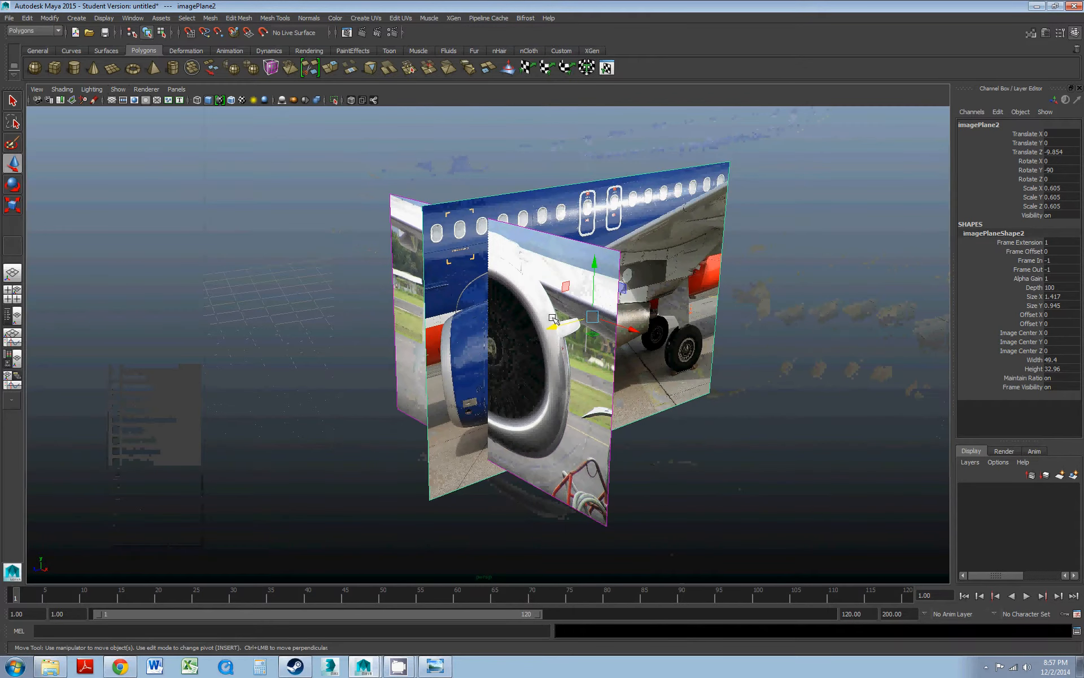
# - Select the front engine image plane and scale it down uniformly to about 0.566
pyautogui.click(565, 312)
pyautogui.moveTo(402, 176); pyautogui.dragTo(369, 210)
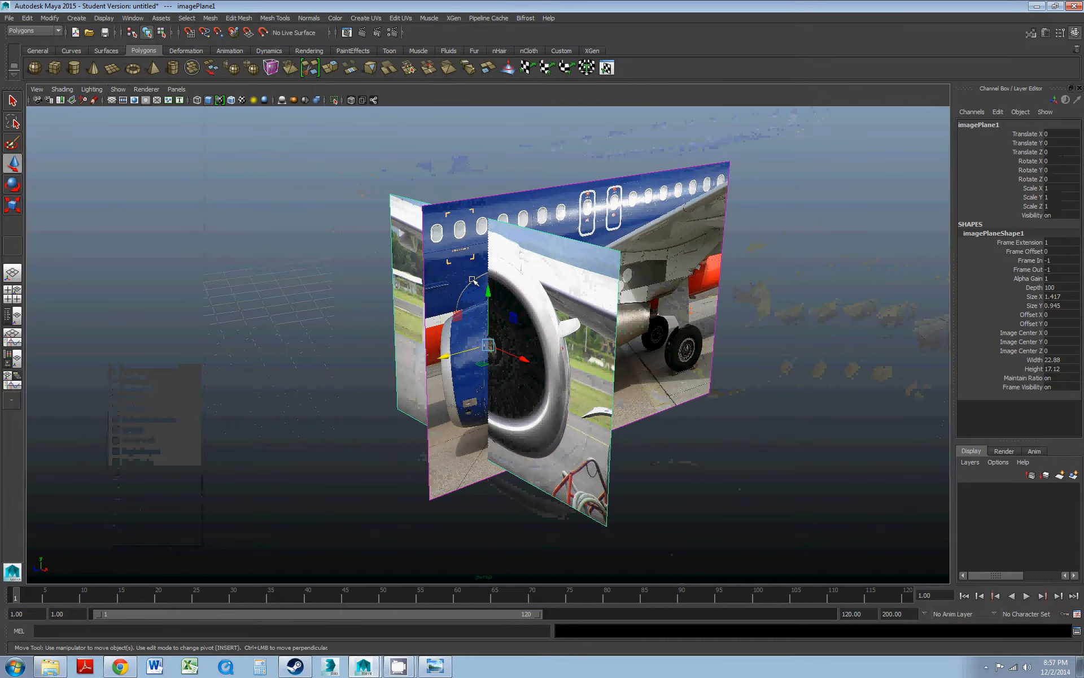
pyautogui.press('r')
pyautogui.moveTo(494, 330); pyautogui.dragTo(397, 394)
pyautogui.keyDown('alt'); pyautogui.moveTo(469, 371); pyautogui.dragTo(530, 344); pyautogui.keyUp('alt')
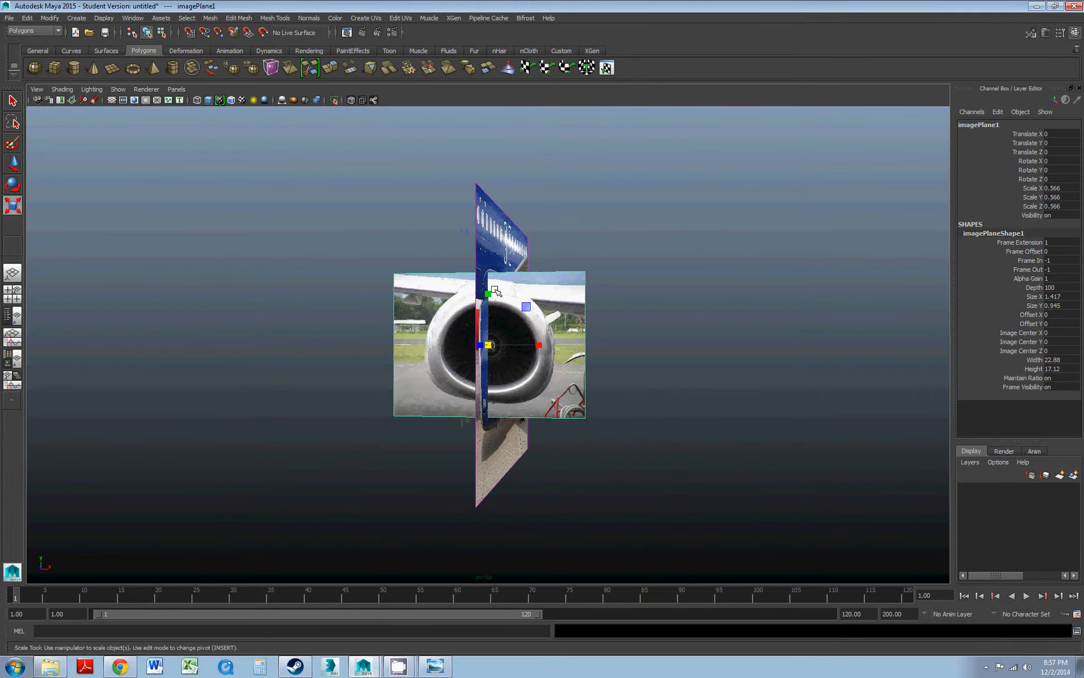
pyautogui.keyDown('alt'); pyautogui.moveTo(495, 376); pyautogui.dragTo(444, 379); pyautogui.keyUp('alt')
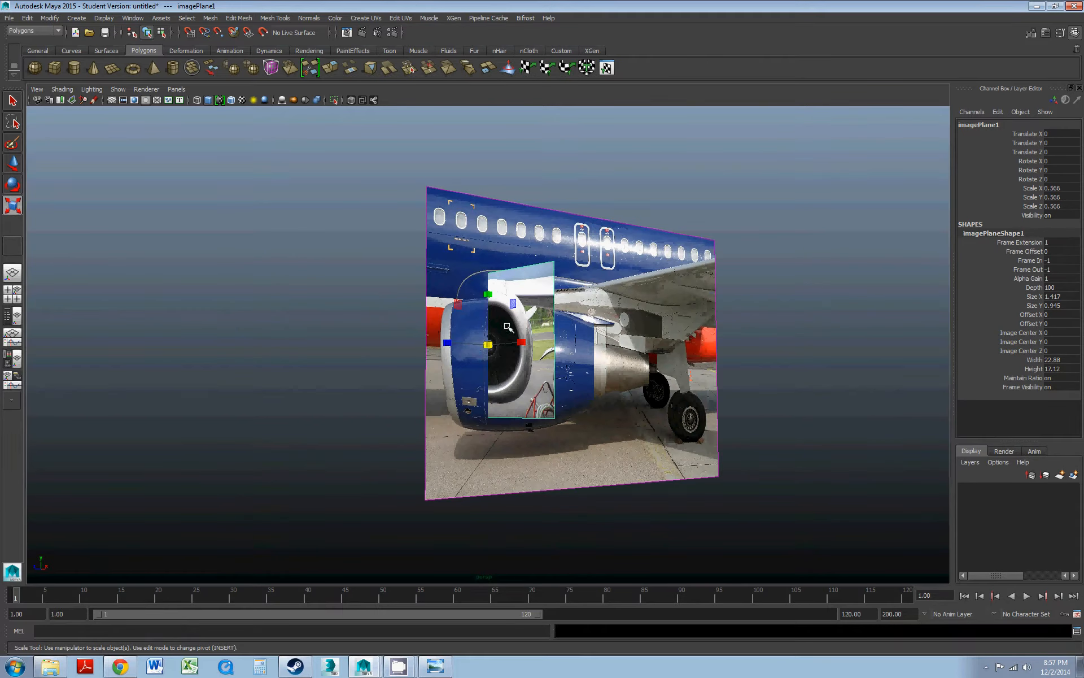
# - Move the front engine image plane to about -1.18 in Y and 2.52 in Z, and scale it uniformly to about 0.722
pyautogui.press('w')
pyautogui.moveTo(492, 325); pyautogui.dragTo(512, 343)
pyautogui.press('r')
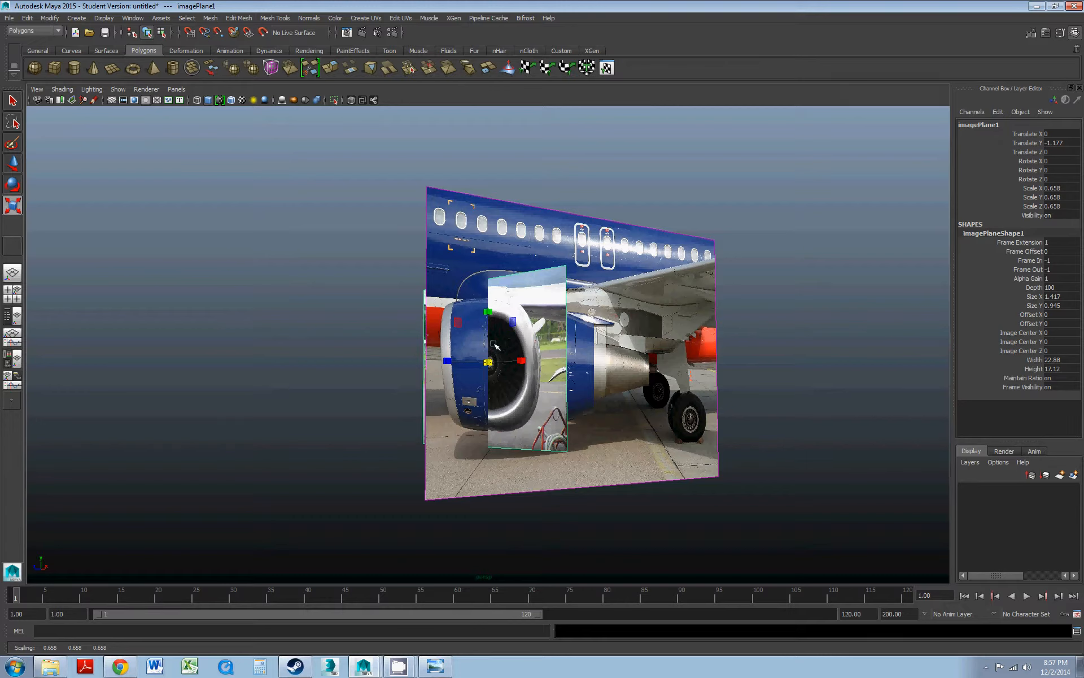
pyautogui.moveTo(490, 362); pyautogui.dragTo(425, 371)
pyautogui.press('w')
pyautogui.keyDown('alt'); pyautogui.moveTo(425, 371); pyautogui.dragTo(475, 325); pyautogui.keyUp('alt')
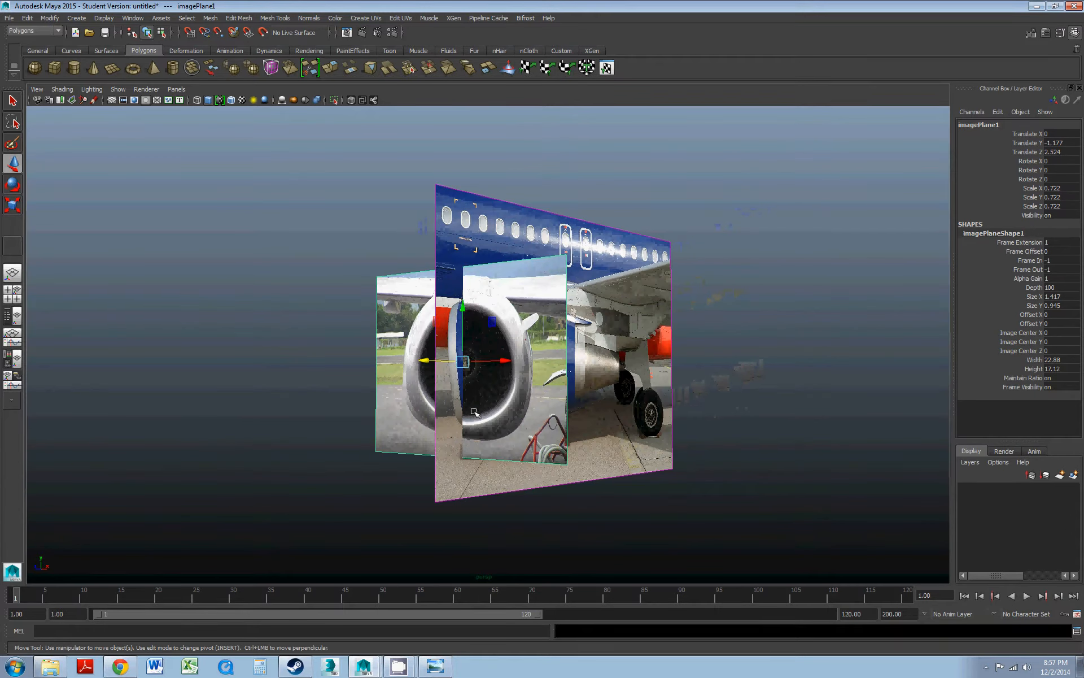
# - Move the front engine image plane far back along the Z axis, clear of the side image plane
pyautogui.keyDown('alt'); pyautogui.moveTo(476, 416); pyautogui.dragTo(819, 341); pyautogui.keyUp('alt')
pyautogui.press('r')
pyautogui.press('w')
pyautogui.keyDown('alt'); pyautogui.moveTo(813, 339); pyautogui.dragTo(685, 311, button='right'); pyautogui.keyUp('alt')
pyautogui.keyDown('alt'); pyautogui.moveTo(661, 331); pyautogui.dragTo(638, 348); pyautogui.keyUp('alt')
pyautogui.moveTo(717, 339); pyautogui.dragTo(790, 335)
# - Select the side image plane and move it sideways to about -29.17 in Translate X
pyautogui.click(558, 362)
pyautogui.keyDown('alt'); pyautogui.moveTo(558, 362); pyautogui.dragTo(552, 373); pyautogui.keyUp('alt')
pyautogui.moveTo(478, 257); pyautogui.dragTo(410, 295)
pyautogui.moveTo(591, 341); pyautogui.dragTo(472, 284)
pyautogui.keyDown('alt'); pyautogui.moveTo(498, 329); pyautogui.dragTo(486, 326); pyautogui.keyUp('alt')
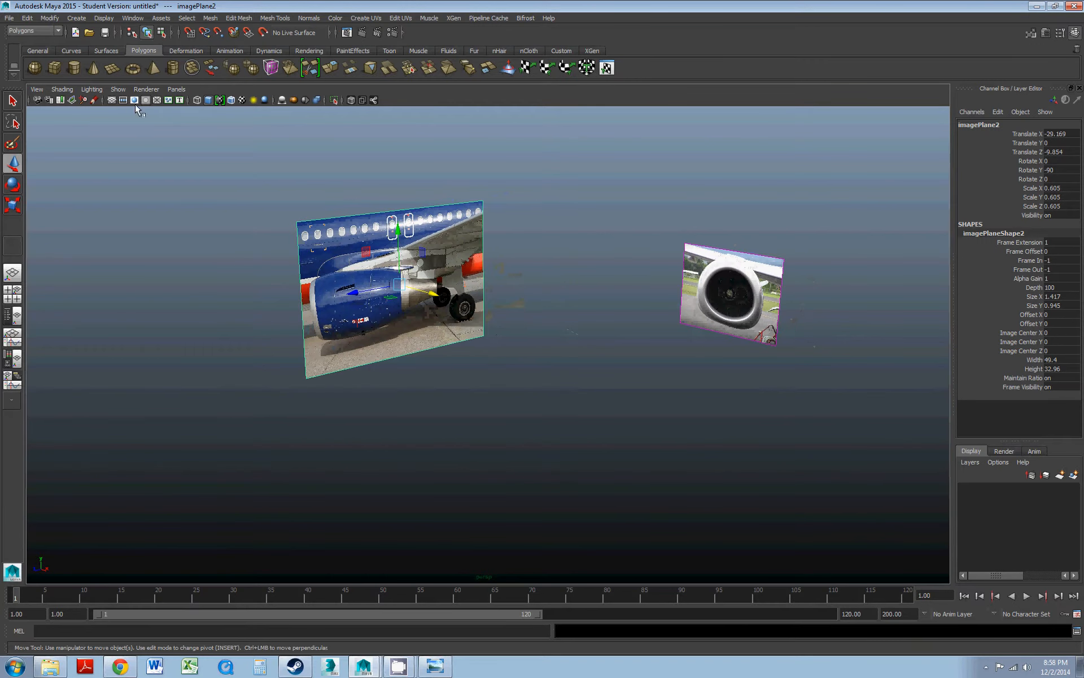
# - Check the placement of both reference images in the front and side orthographic views
pyautogui.click(176, 89)
pyautogui.moveTo(189, 111)
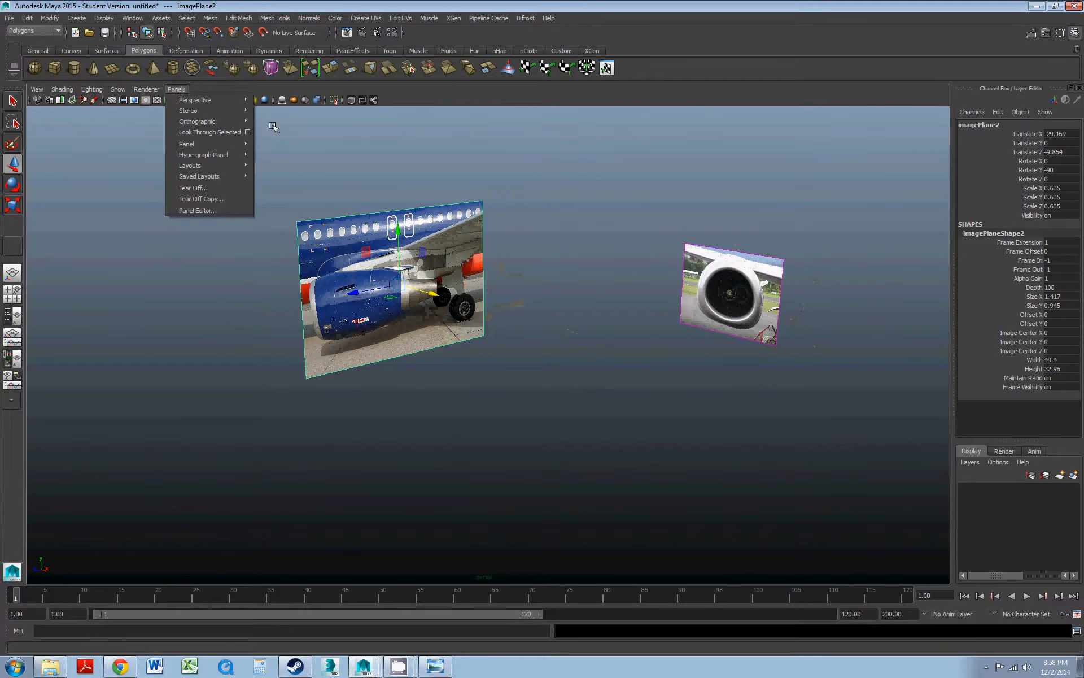
pyautogui.click(274, 121)
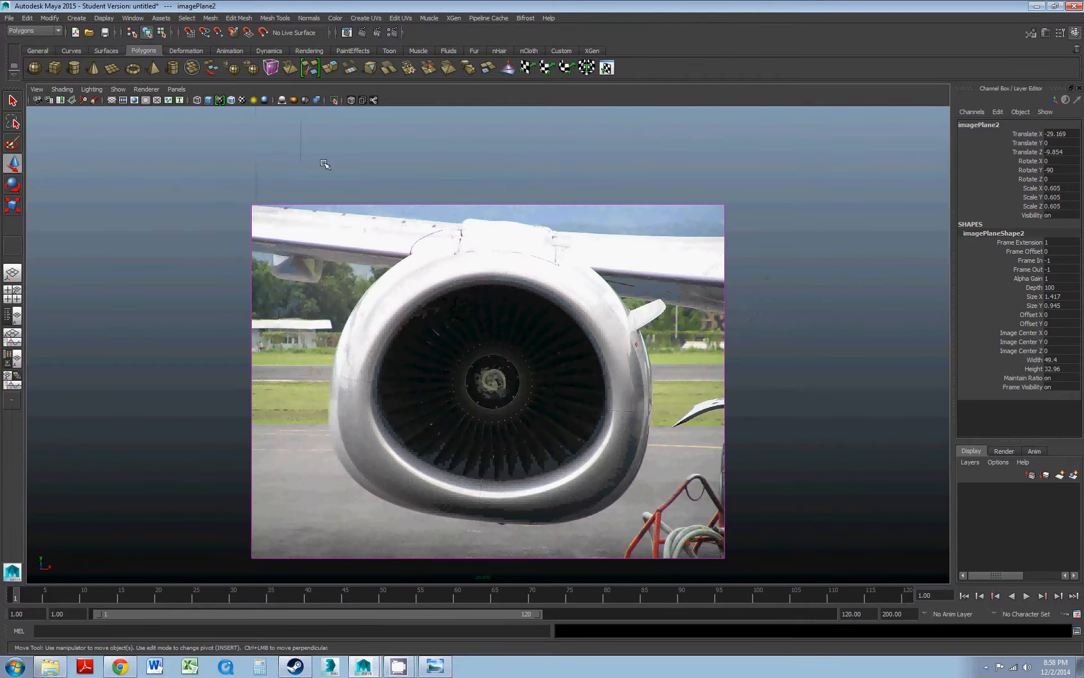
pyautogui.click(176, 89)
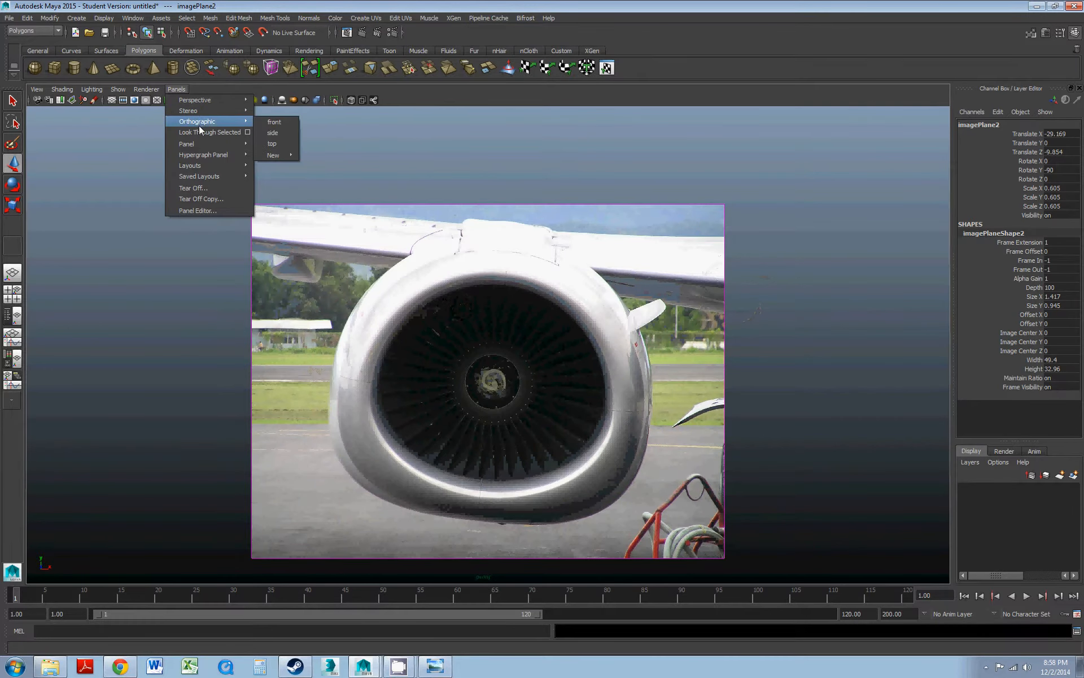
pyautogui.click(273, 133)
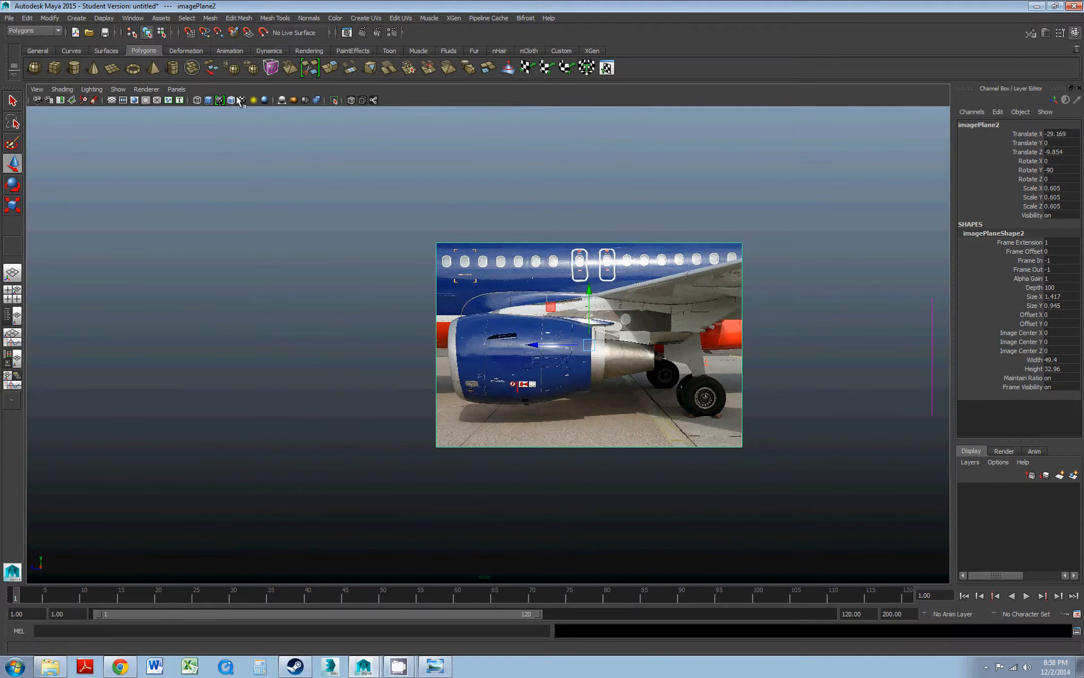
# - Show the scene in the front orthographic view and change the menu set to Surfaces
pyautogui.click(176, 89)
pyautogui.moveTo(192, 126)
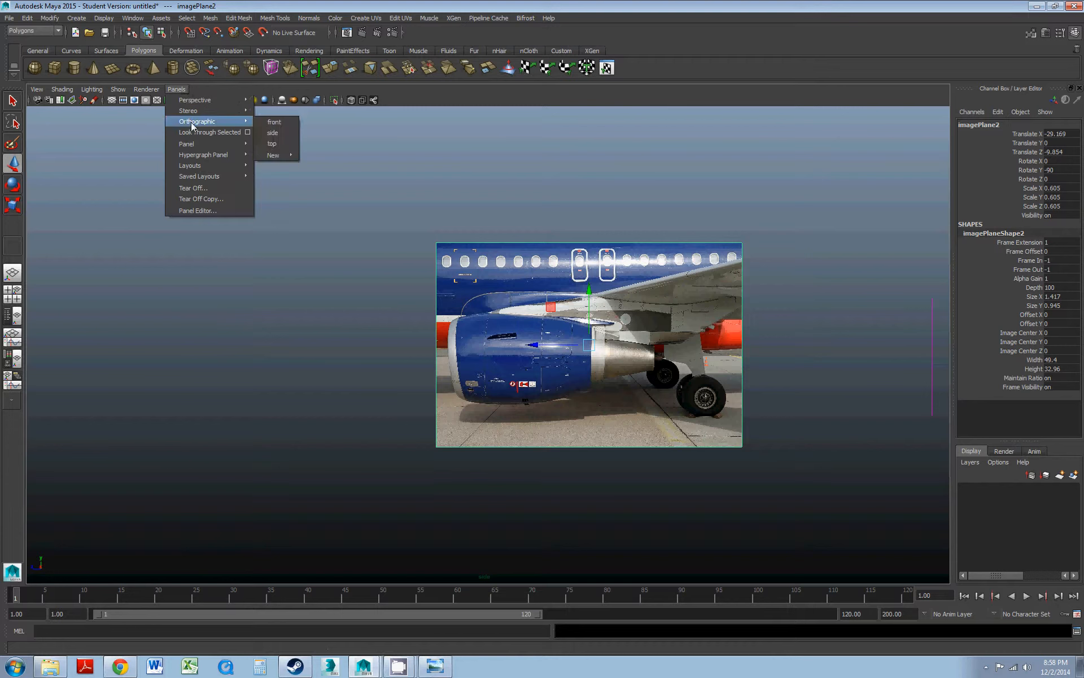
pyautogui.click(274, 122)
pyautogui.keyDown('alt'); pyautogui.moveTo(497, 334); pyautogui.dragTo(482, 298, button='middle'); pyautogui.keyUp('alt')
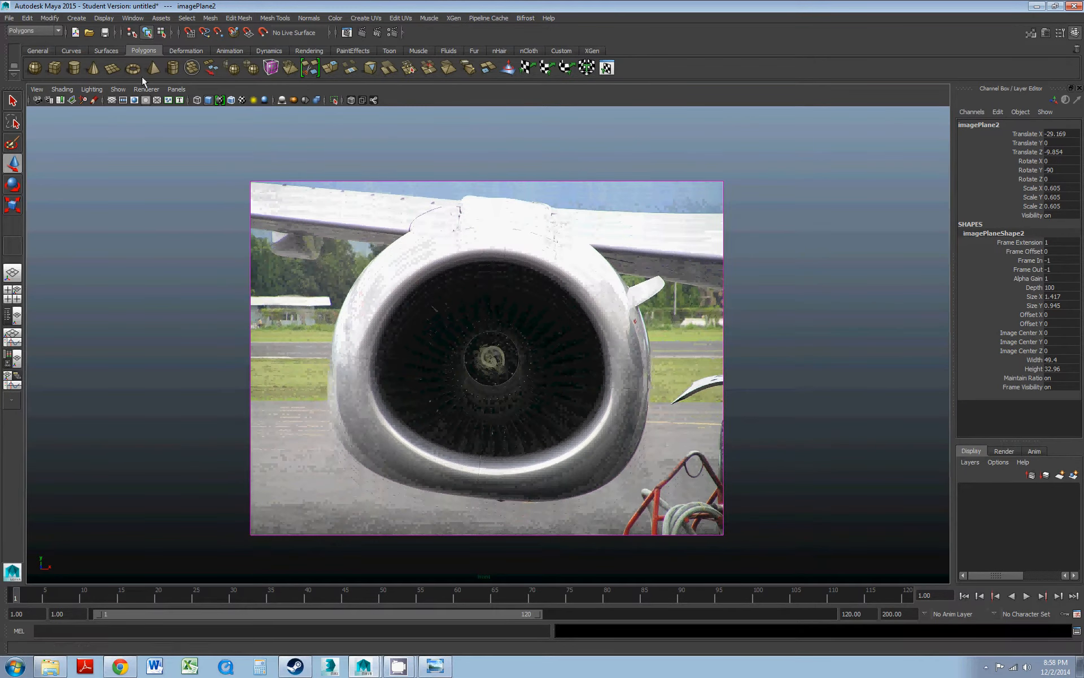
pyautogui.click(35, 31)
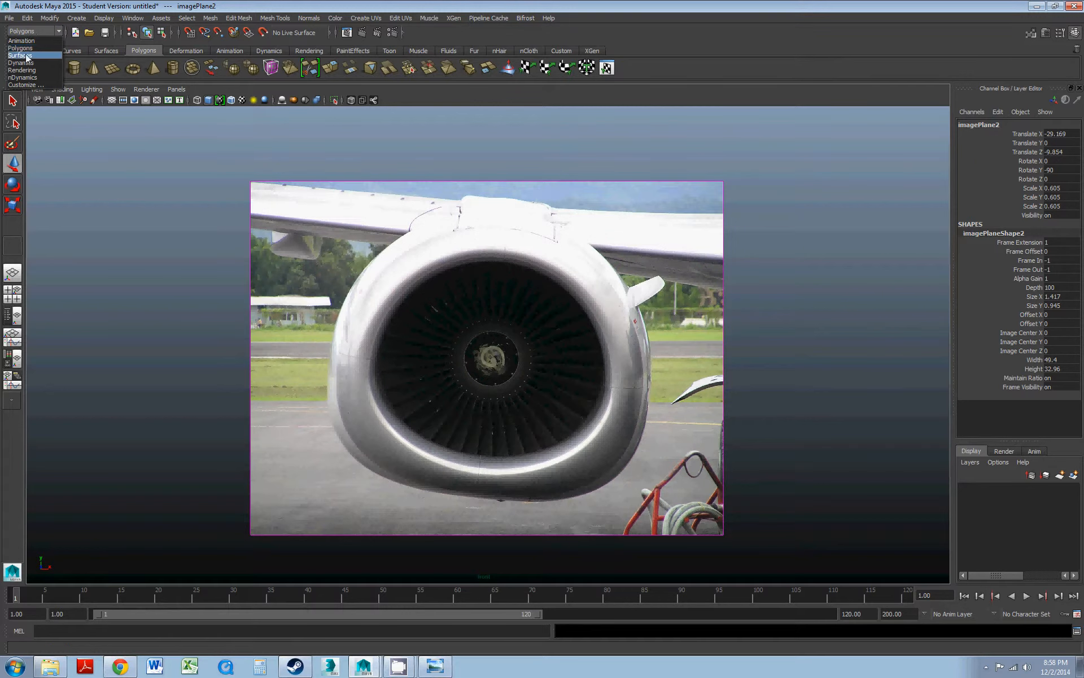
pyautogui.click(27, 56)
# - Draw a linear CV curve with seven points along the lower inner lip of the engine intake in the front image
pyautogui.click(77, 17)
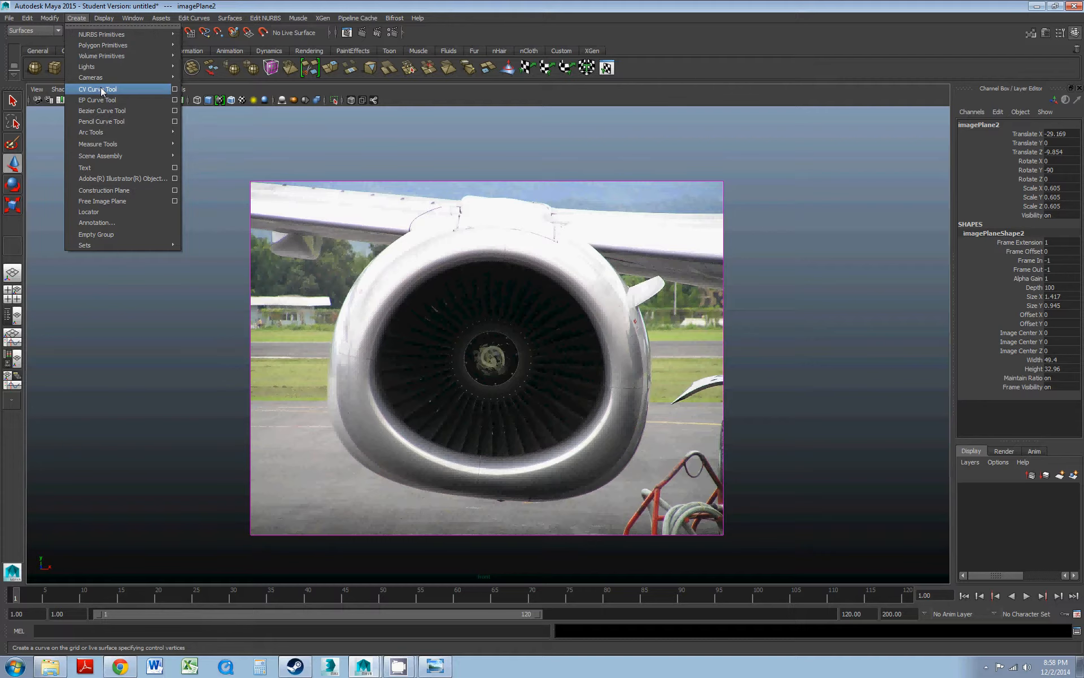
pyautogui.click(174, 89)
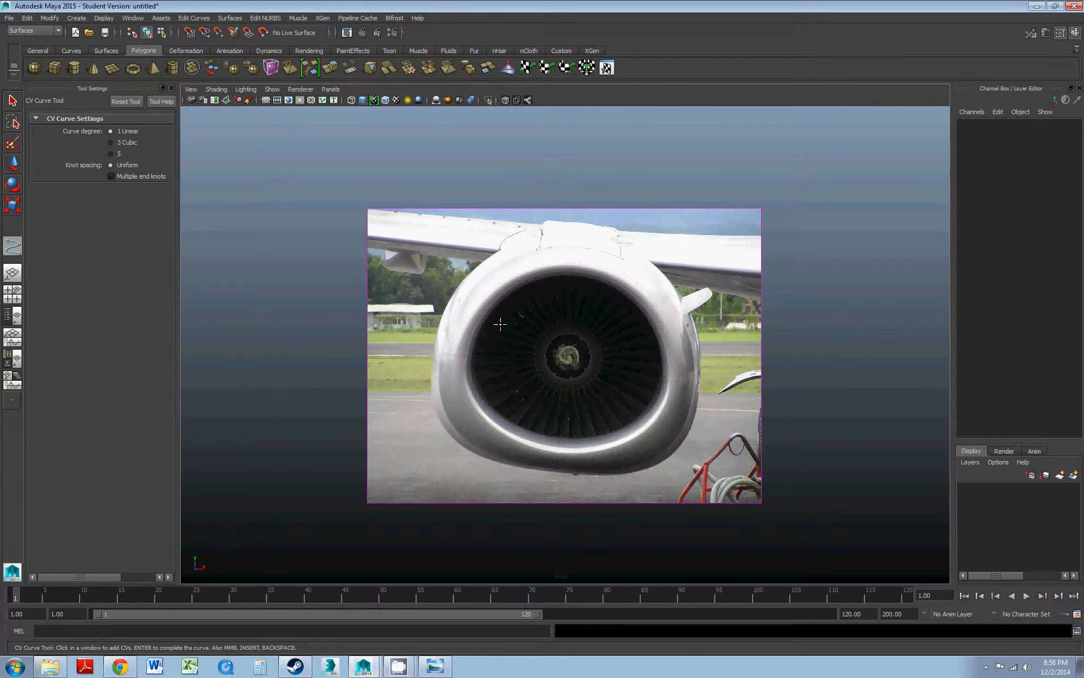
pyautogui.scroll(4, 496, 390)
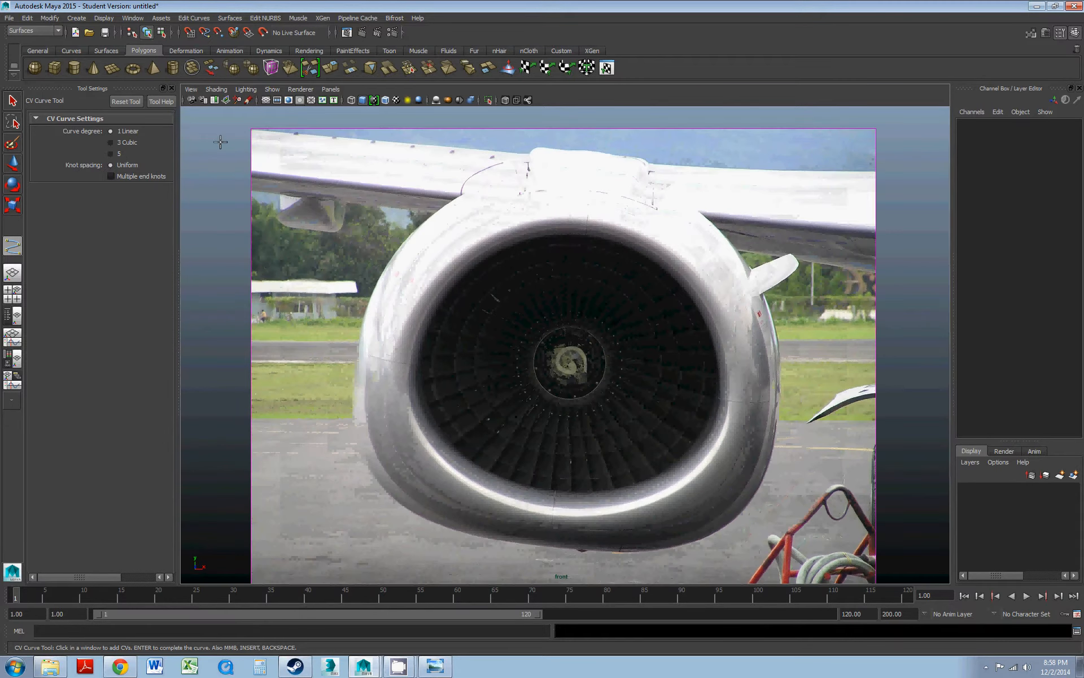
pyautogui.click(170, 89)
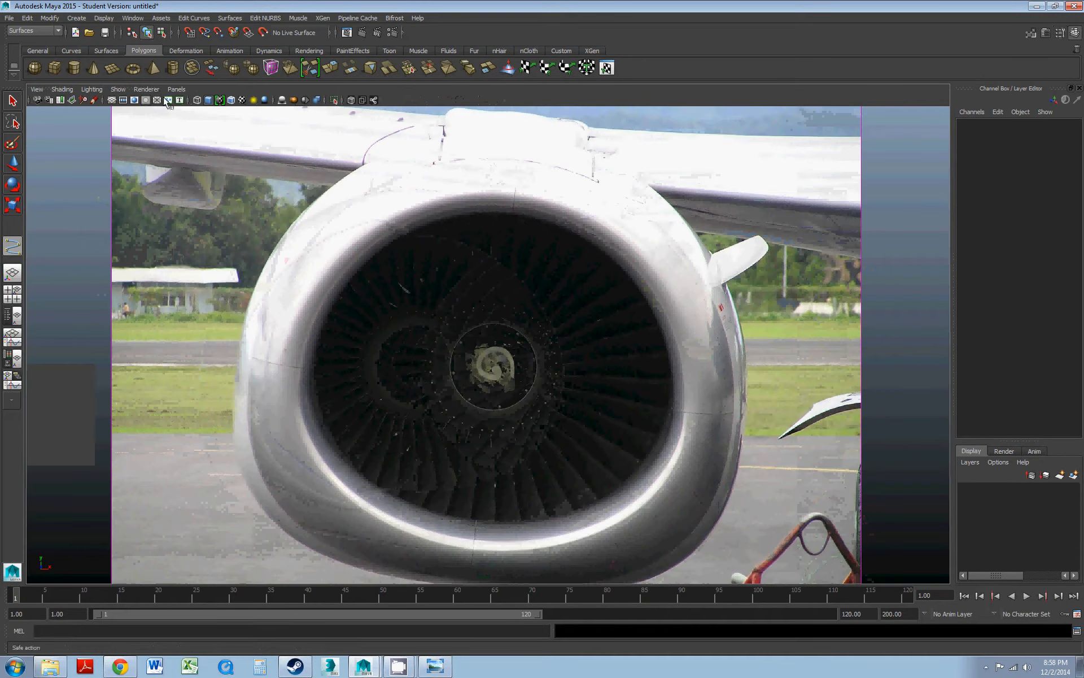
pyautogui.click(332, 480)
pyautogui.click(374, 510)
pyautogui.click(435, 536)
pyautogui.click(497, 545)
pyautogui.click(564, 537)
pyautogui.click(625, 516)
pyautogui.click(678, 455)
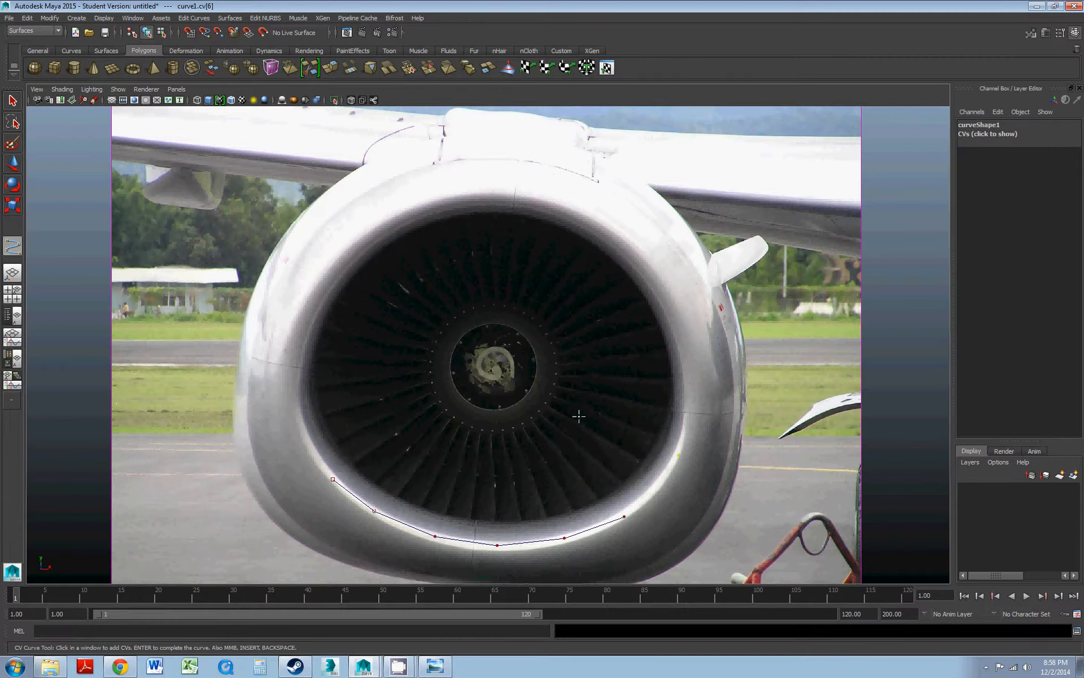
pyautogui.press('q')
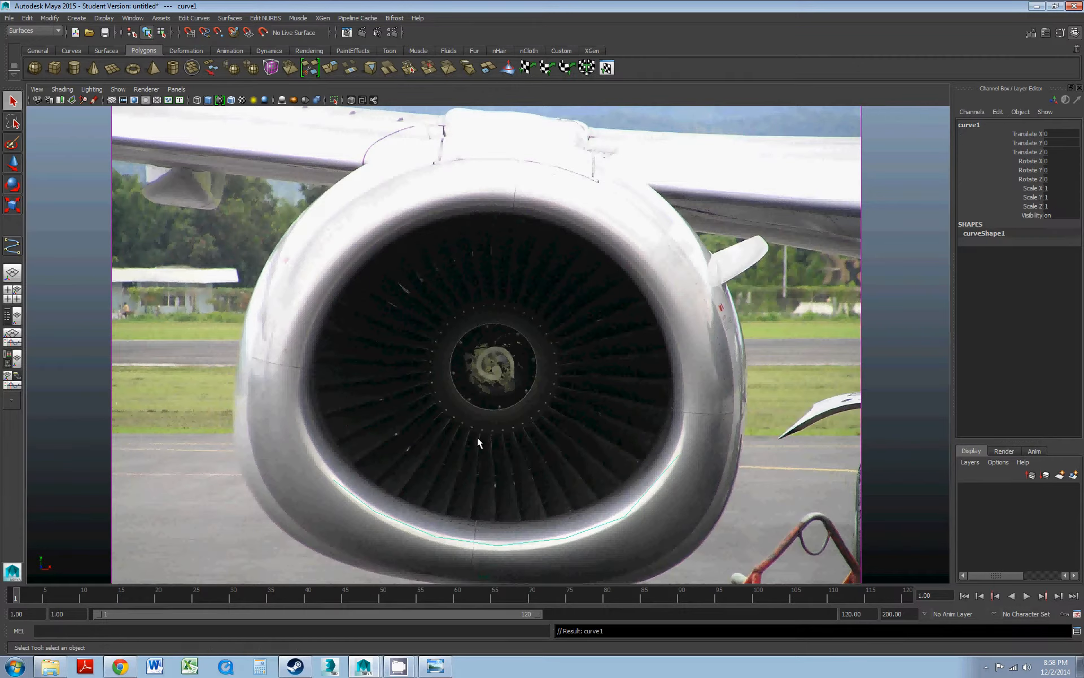
# - Move the partial lip curve sideways to about -9.46 in Translate X and delete it from the scene
pyautogui.scroll(-5, 459, 463)
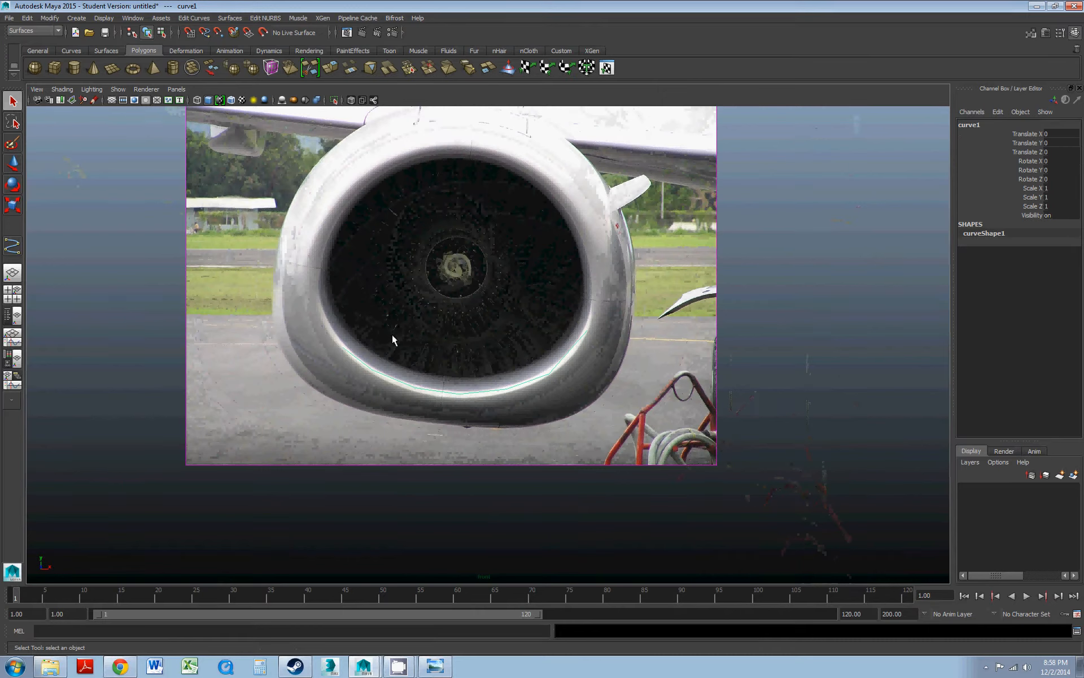
pyautogui.press('w')
pyautogui.moveTo(493, 245); pyautogui.dragTo(211, 247)
pyautogui.keyDown('alt'); pyautogui.moveTo(368, 326); pyautogui.dragTo(410, 365, button='middle'); pyautogui.keyUp('alt')
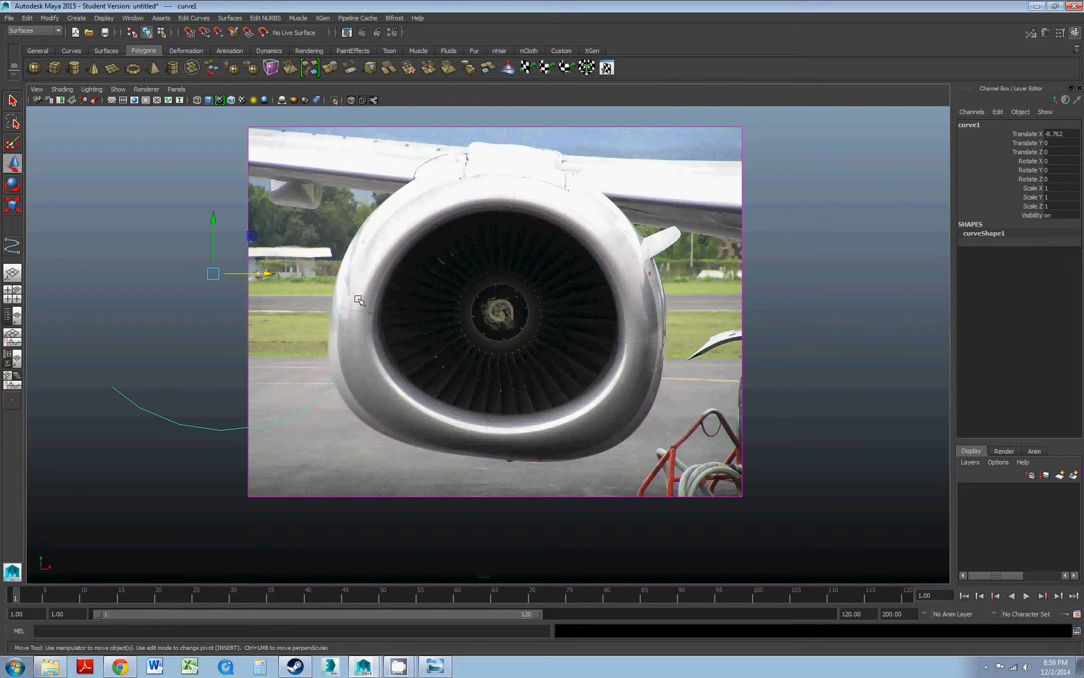
pyautogui.moveTo(234, 274); pyautogui.dragTo(212, 274)
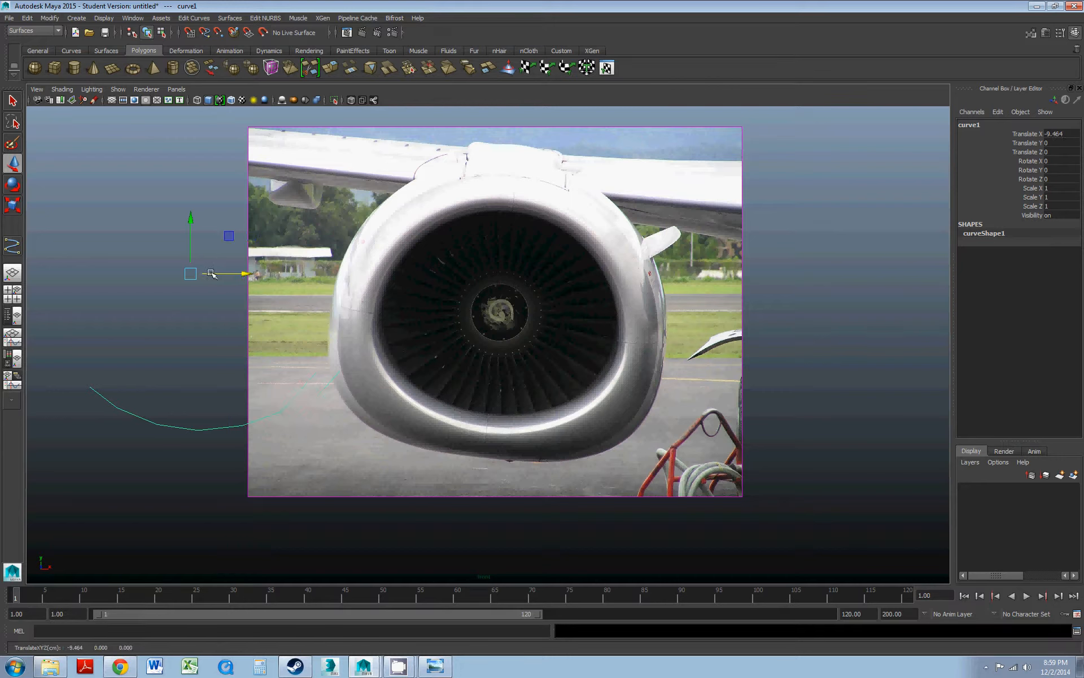
pyautogui.click(228, 299)
pyautogui.keyDown('alt'); pyautogui.moveTo(492, 333); pyautogui.dragTo(463, 344, button='middle'); pyautogui.keyUp('alt')
pyautogui.scroll(7, 463, 344)
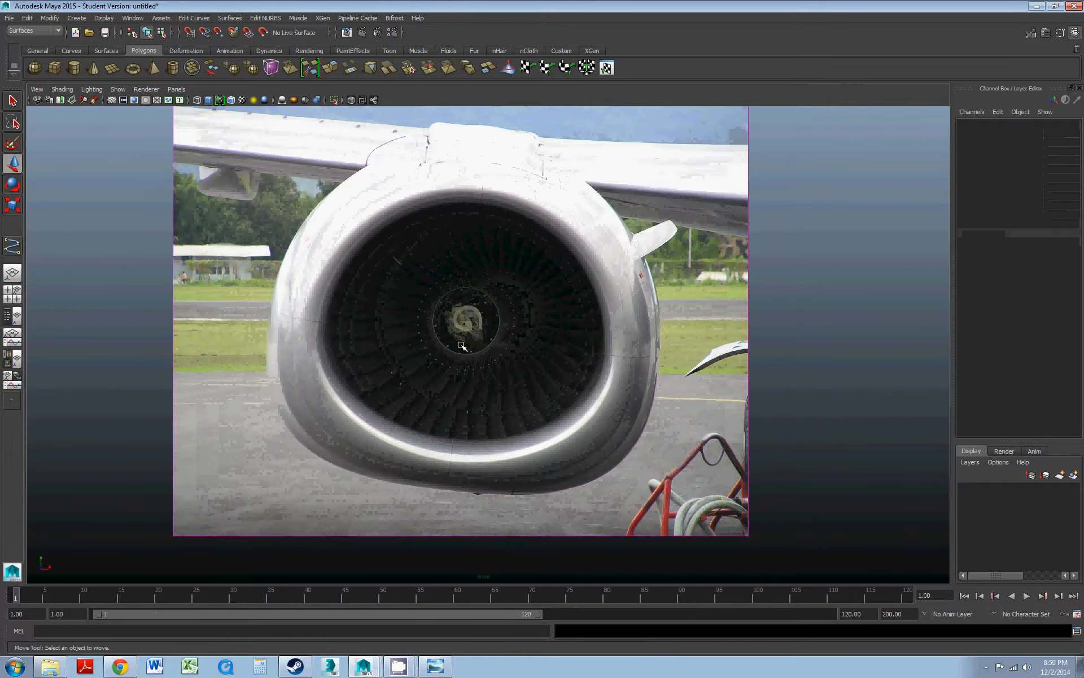
pyautogui.keyDown('alt'); pyautogui.moveTo(458, 293); pyautogui.dragTo(456, 328, button='middle'); pyautogui.keyUp('alt')
pyautogui.scroll(-4, 458, 311)
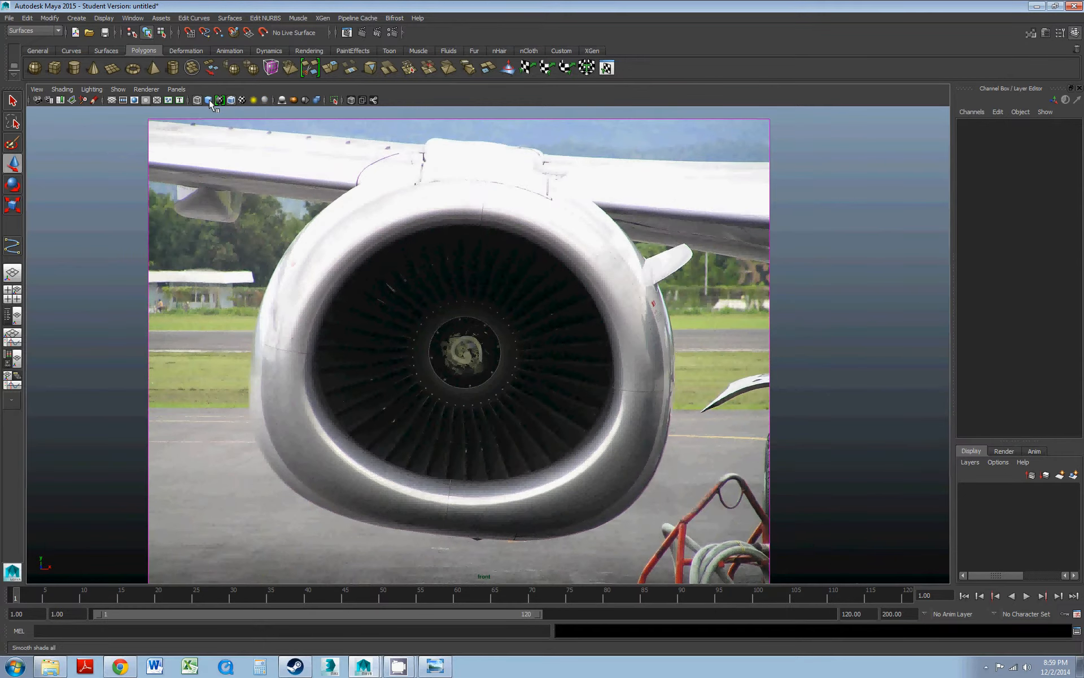
# - Trace the whole inner lip of the engine intake with a linear CV curve of 22 points, ending just outside the starting point
pyautogui.click(76, 18)
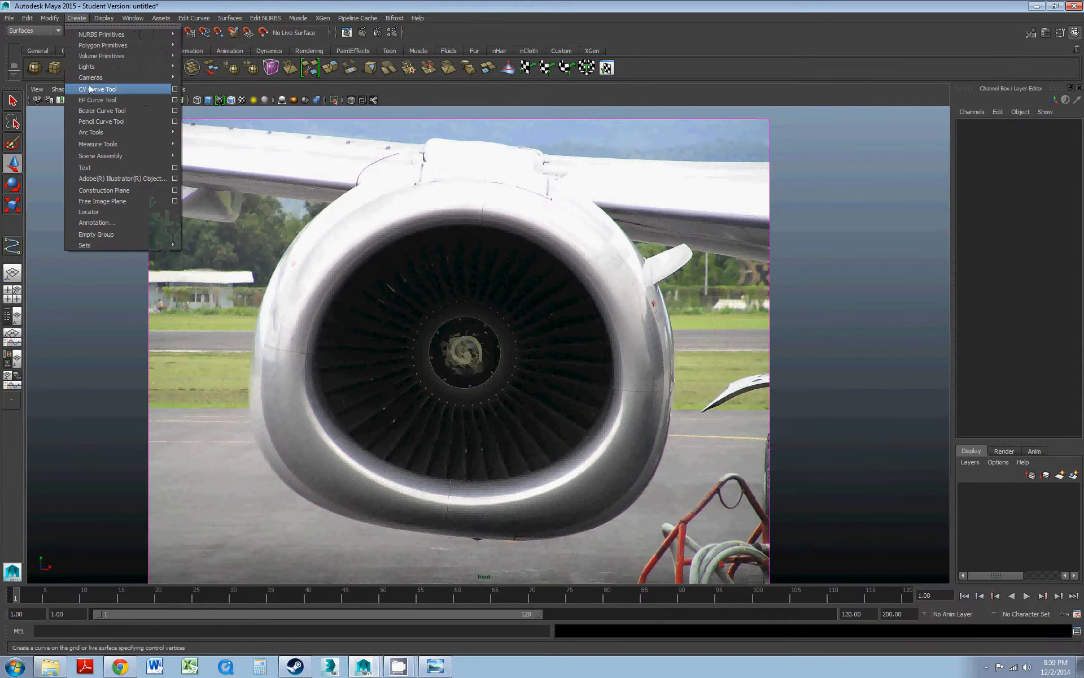
pyautogui.click(175, 89)
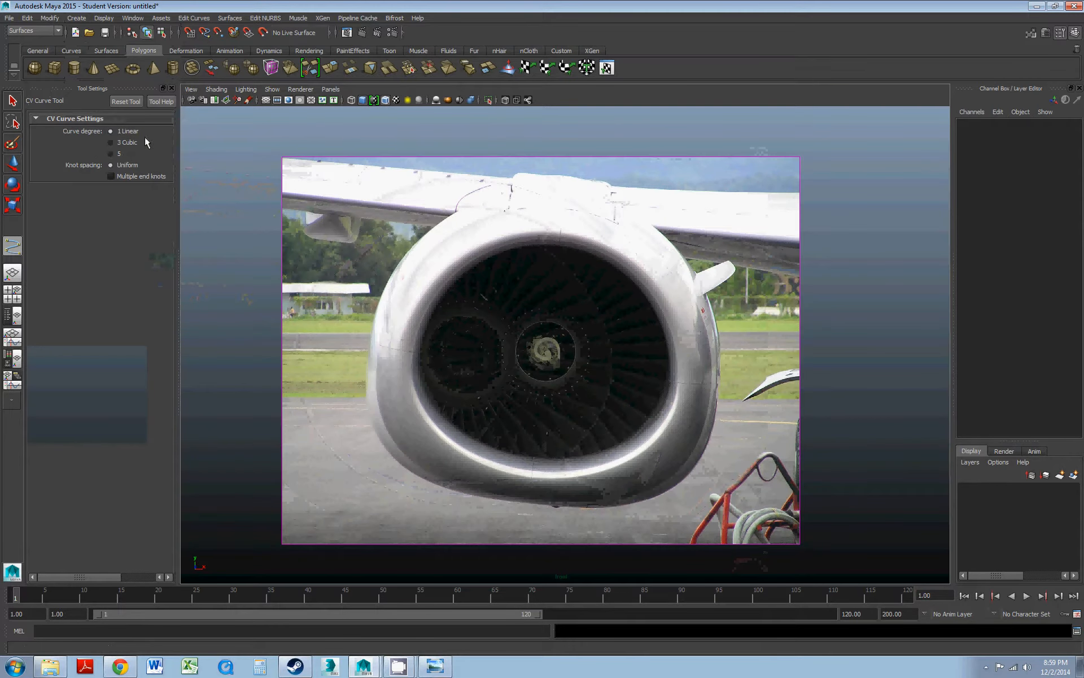
pyautogui.click(172, 88)
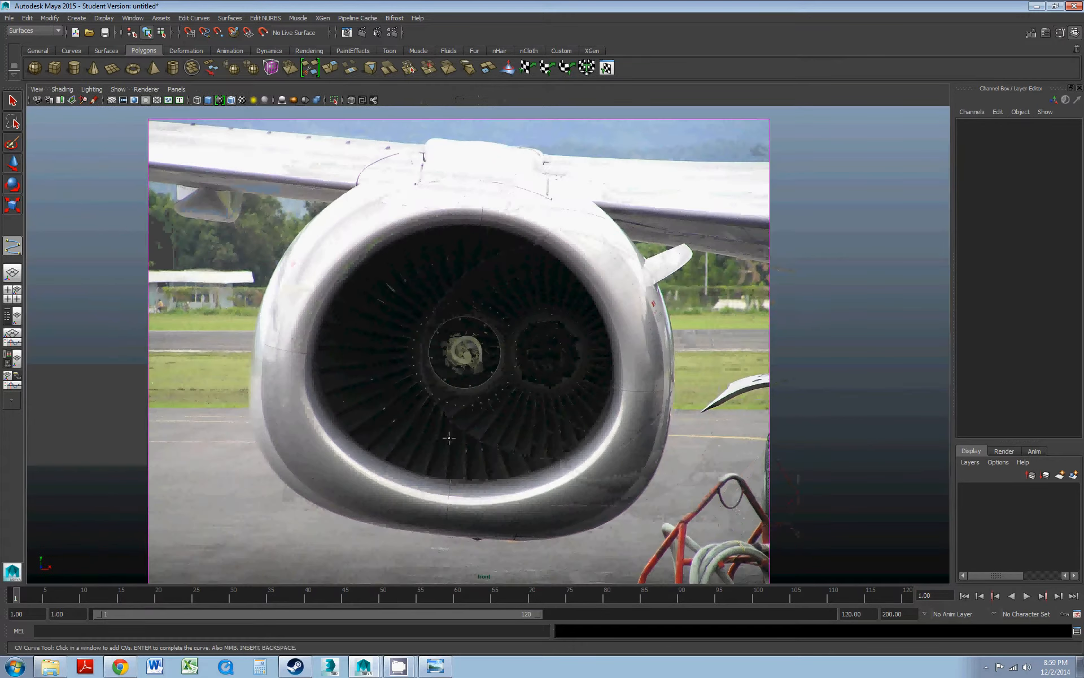
pyautogui.scroll(2, 444, 449)
pyautogui.click(355, 503)
pyautogui.click(405, 522)
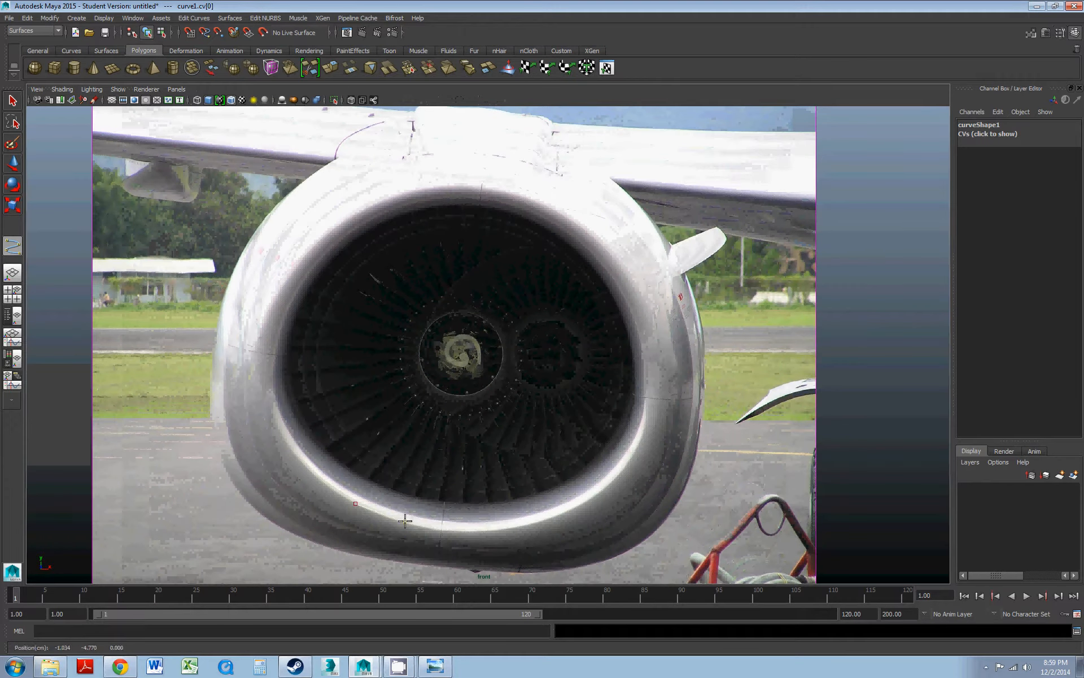
pyautogui.click(469, 527)
pyautogui.click(532, 519)
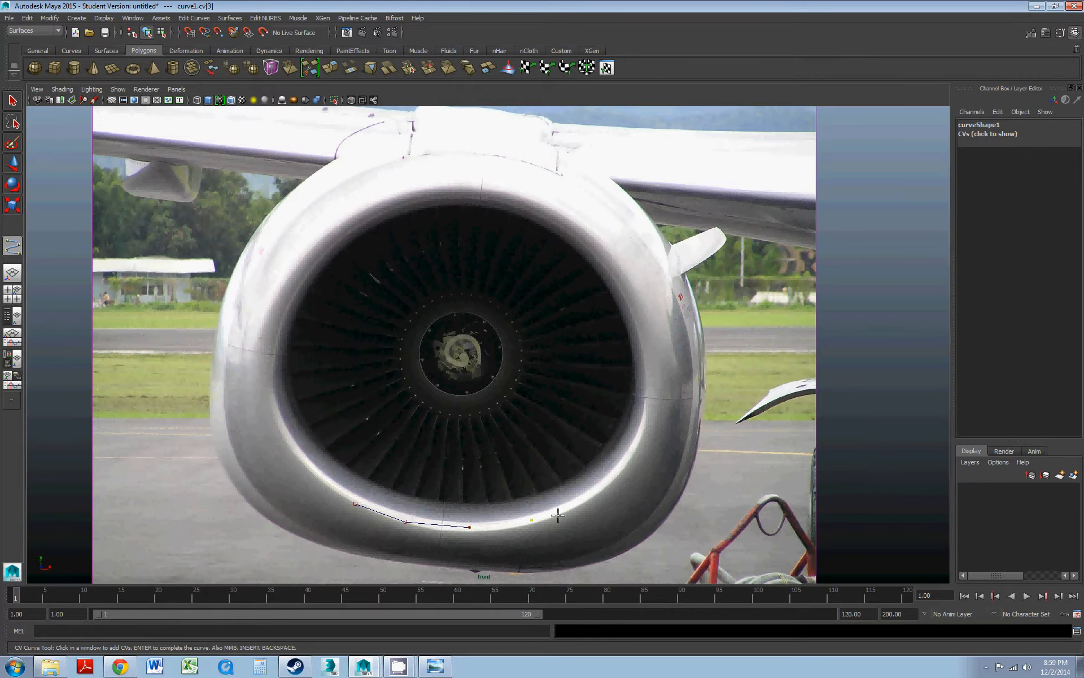
pyautogui.click(586, 496)
pyautogui.click(628, 460)
pyautogui.click(646, 407)
pyautogui.click(648, 353)
pyautogui.click(631, 298)
pyautogui.click(608, 262)
pyautogui.click(569, 225)
pyautogui.click(529, 204)
pyautogui.click(475, 190)
pyautogui.click(418, 195)
pyautogui.click(366, 214)
pyautogui.click(322, 245)
pyautogui.click(291, 286)
pyautogui.click(270, 336)
pyautogui.click(271, 394)
pyautogui.click(289, 443)
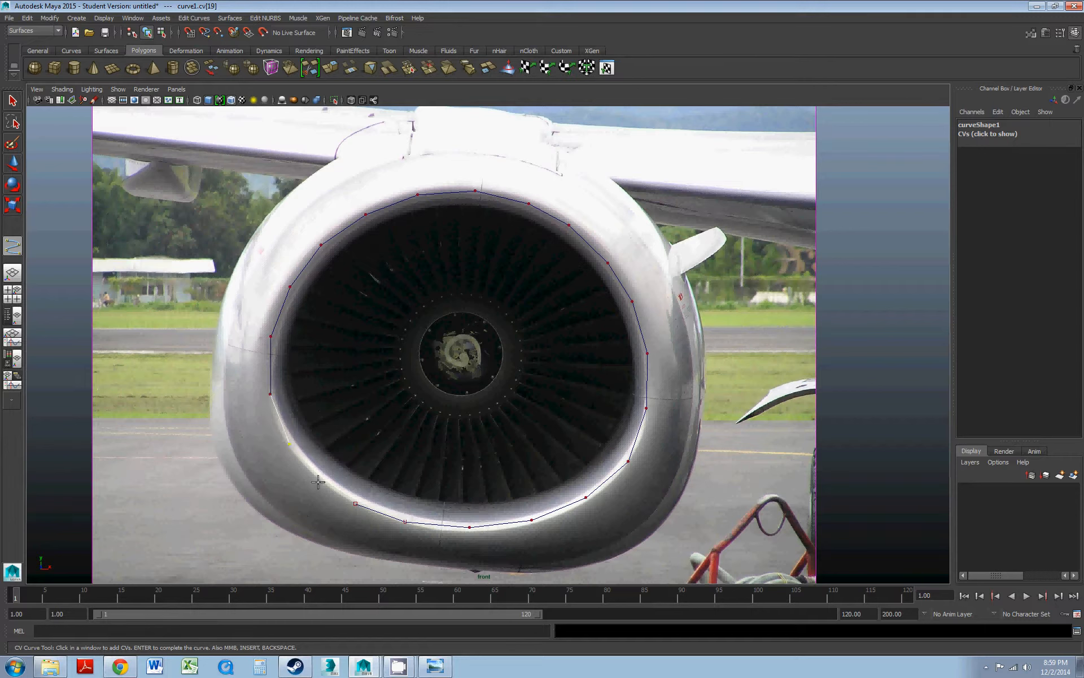
pyautogui.click(320, 478)
pyautogui.click(345, 515)
# - Finish the intake curve, snap its last control vertex onto the first one, and return to object selection
pyautogui.keyDown('alt'); pyautogui.moveTo(369, 457); pyautogui.dragTo(416, 347, button='middle'); pyautogui.keyUp('alt')
pyautogui.scroll(6, 412, 356)
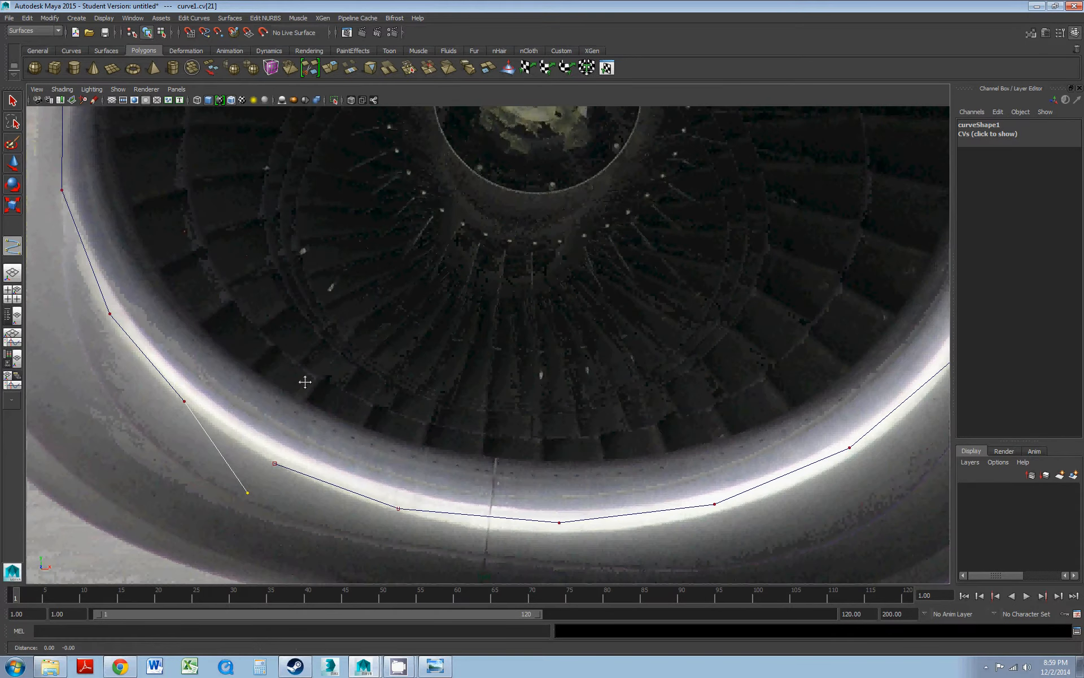
pyautogui.keyDown('alt'); pyautogui.moveTo(305, 380); pyautogui.dragTo(408, 274, button='middle'); pyautogui.keyUp('alt')
pyautogui.press('w')
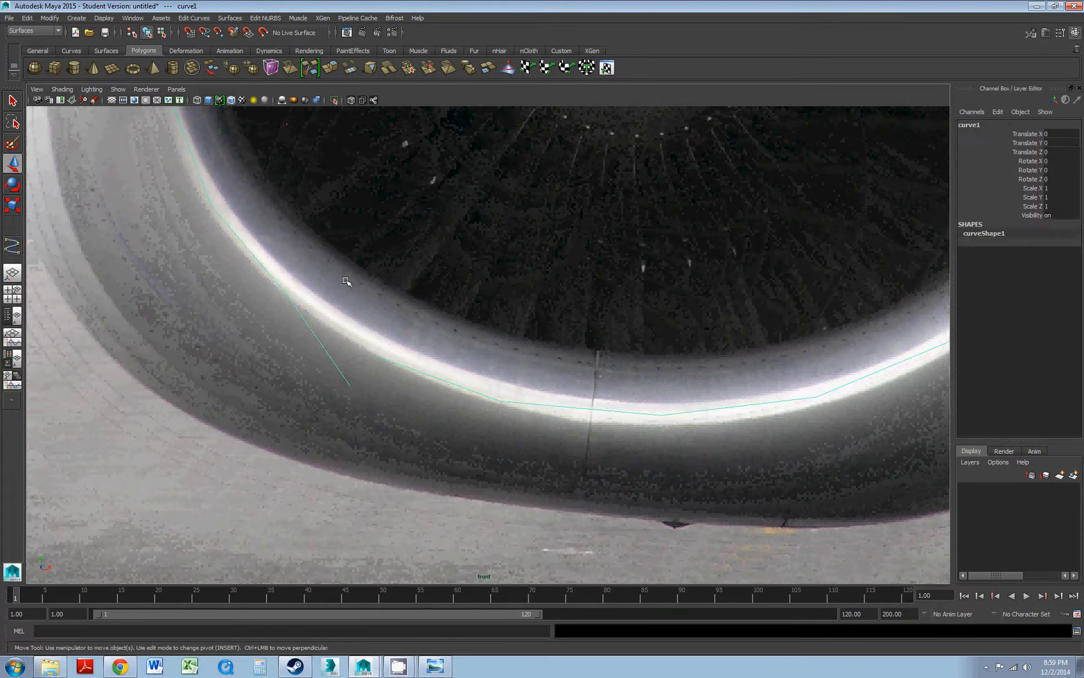
pyautogui.moveTo(330, 355); pyautogui.dragTo(314, 356, button='right')
pyautogui.moveTo(318, 375); pyautogui.dragTo(363, 404)
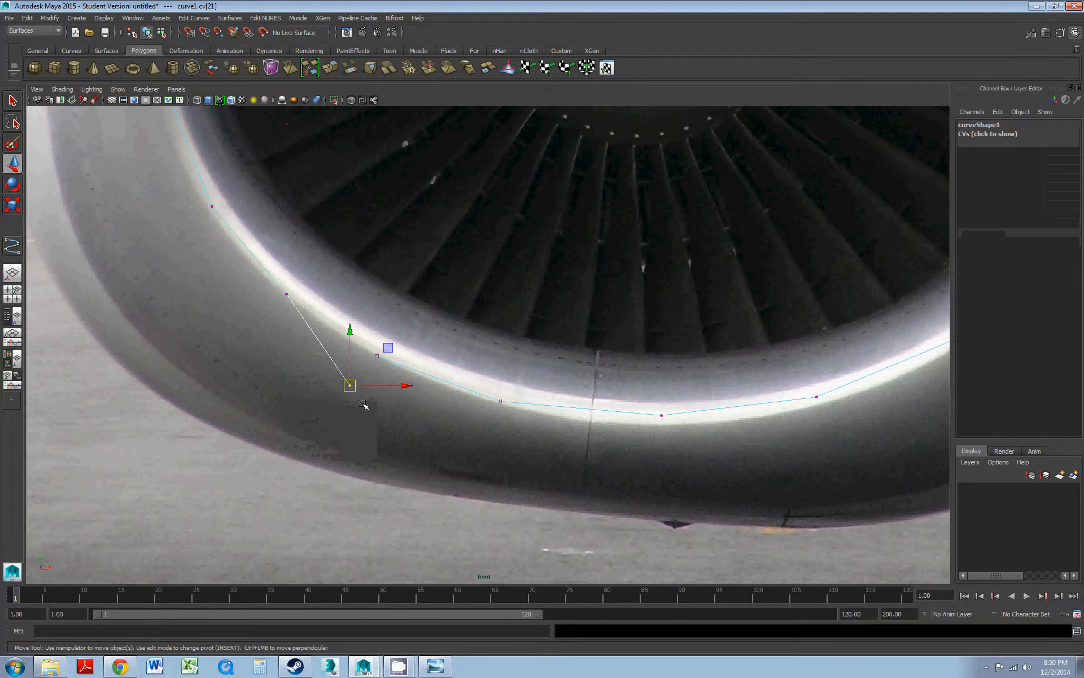
pyautogui.press('v')
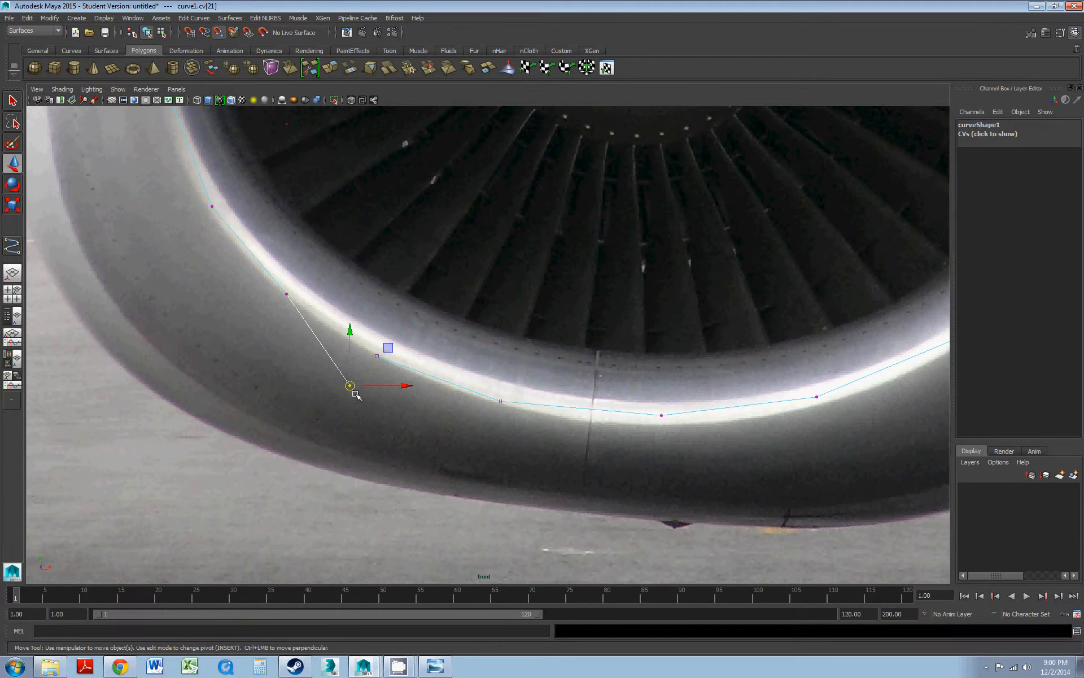
pyautogui.moveTo(354, 391); pyautogui.dragTo(378, 356)
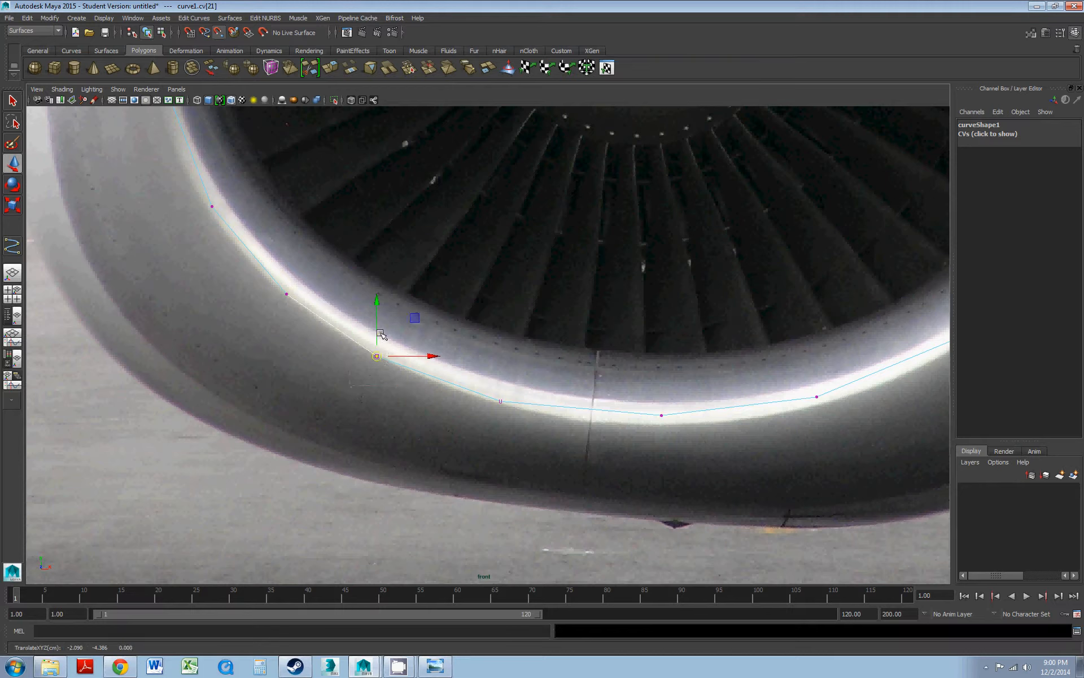
pyautogui.rightClick(321, 319)
pyautogui.moveTo(321, 319); pyautogui.dragTo(341, 308, button='right')
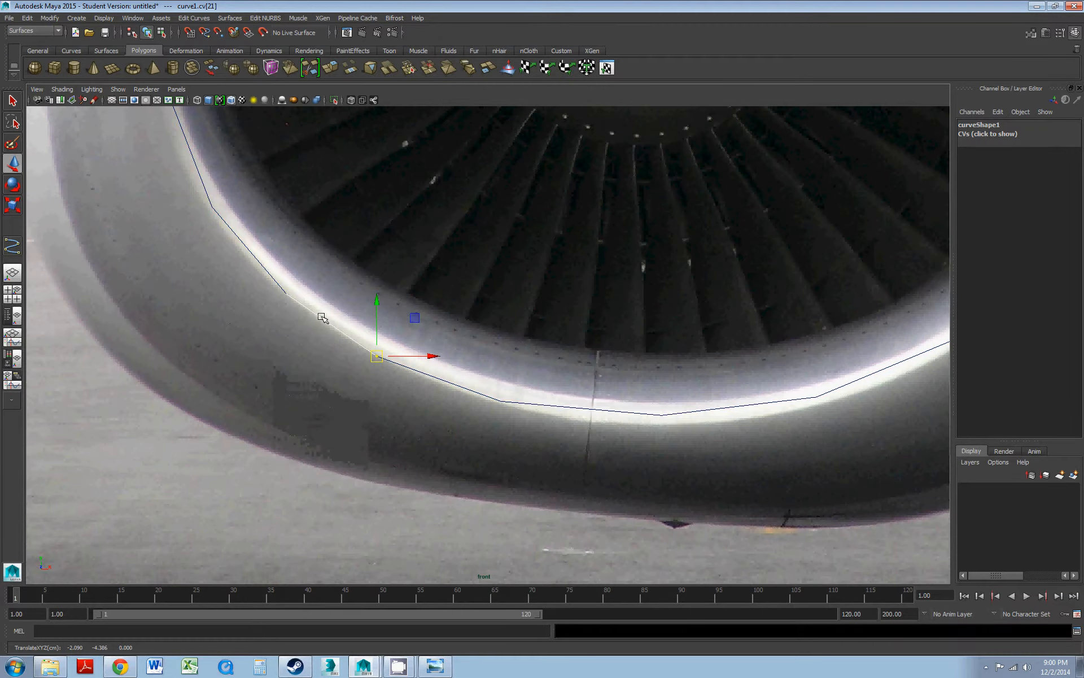
# - Select the whole intake lip curve and close it with Open/Close Curves
pyautogui.scroll(-5, 302, 292)
pyautogui.scroll(-4, 302, 292)
pyautogui.keyDown('alt'); pyautogui.moveTo(469, 226); pyautogui.dragTo(338, 299, button='middle'); pyautogui.keyUp('alt')
pyautogui.scroll(2, 338, 300)
pyautogui.keyDown('alt'); pyautogui.moveTo(397, 282); pyautogui.dragTo(605, 265, button='middle'); pyautogui.keyUp('alt')
pyautogui.click(194, 17)
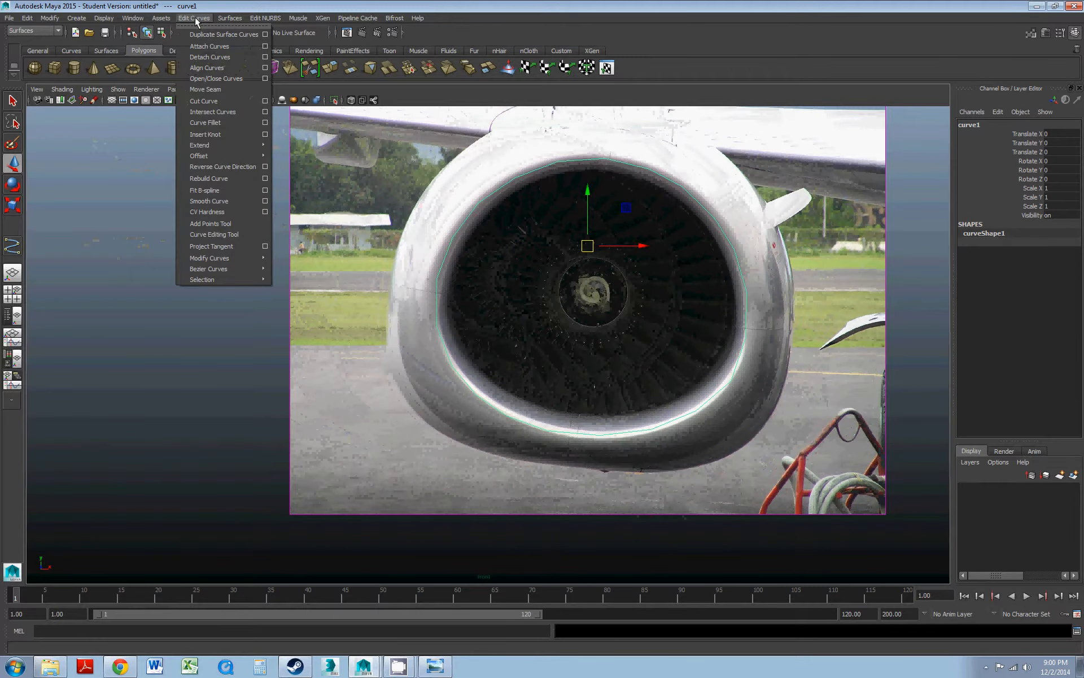
pyautogui.click(219, 79)
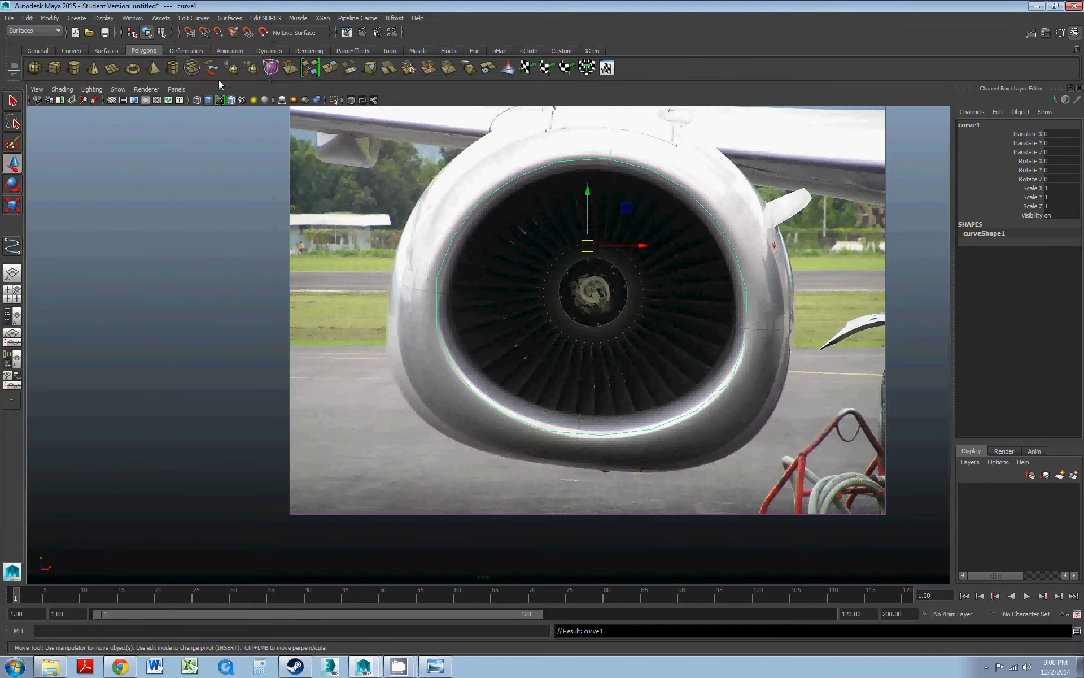
# - Move the closed intake curve sideways off the engine to about -8.68 in Translate X
pyautogui.keyDown('alt'); pyautogui.moveTo(496, 366); pyautogui.dragTo(457, 281, button='middle'); pyautogui.keyUp('alt')
pyautogui.scroll(10, 450, 285)
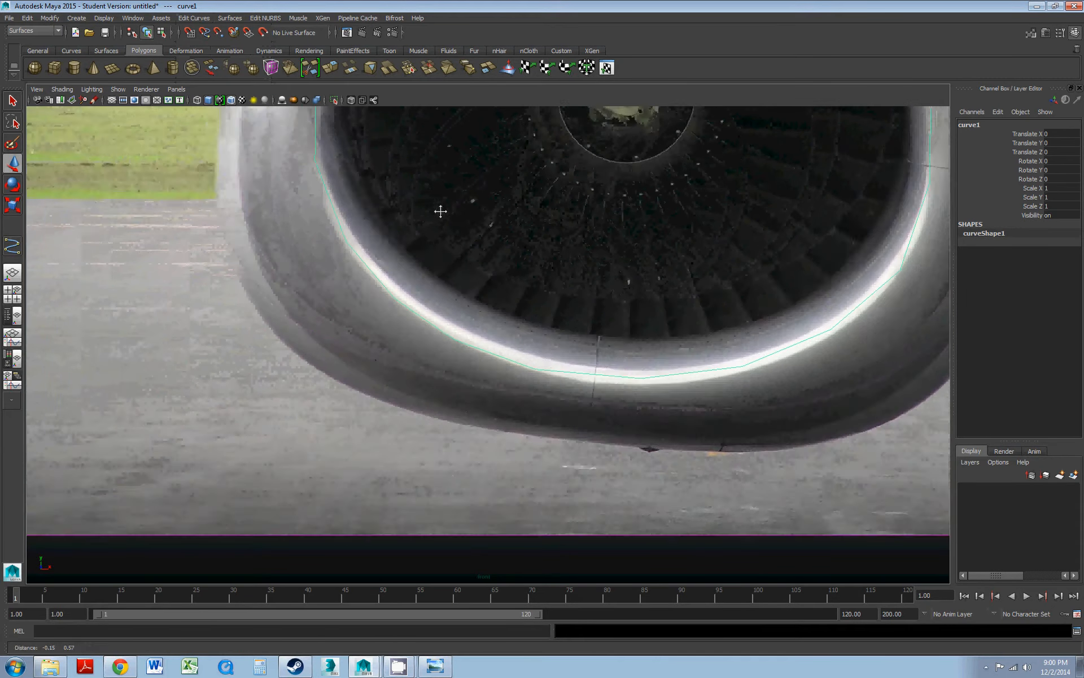
pyautogui.scroll(-8, 390, 266)
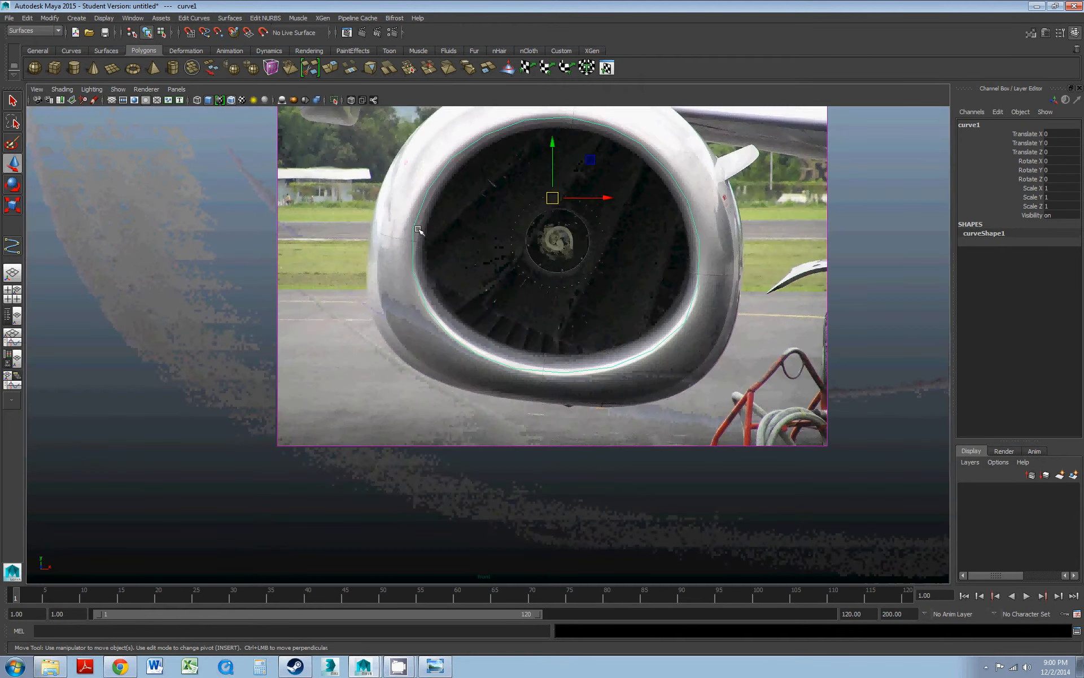
pyautogui.keyDown('alt'); pyautogui.moveTo(420, 230); pyautogui.dragTo(381, 281, button='middle'); pyautogui.keyUp('alt')
pyautogui.moveTo(554, 250); pyautogui.dragTo(243, 281)
pyautogui.keyDown('alt'); pyautogui.moveTo(243, 281); pyautogui.dragTo(468, 247, button='middle'); pyautogui.keyUp('alt')
pyautogui.scroll(4, 313, 324)
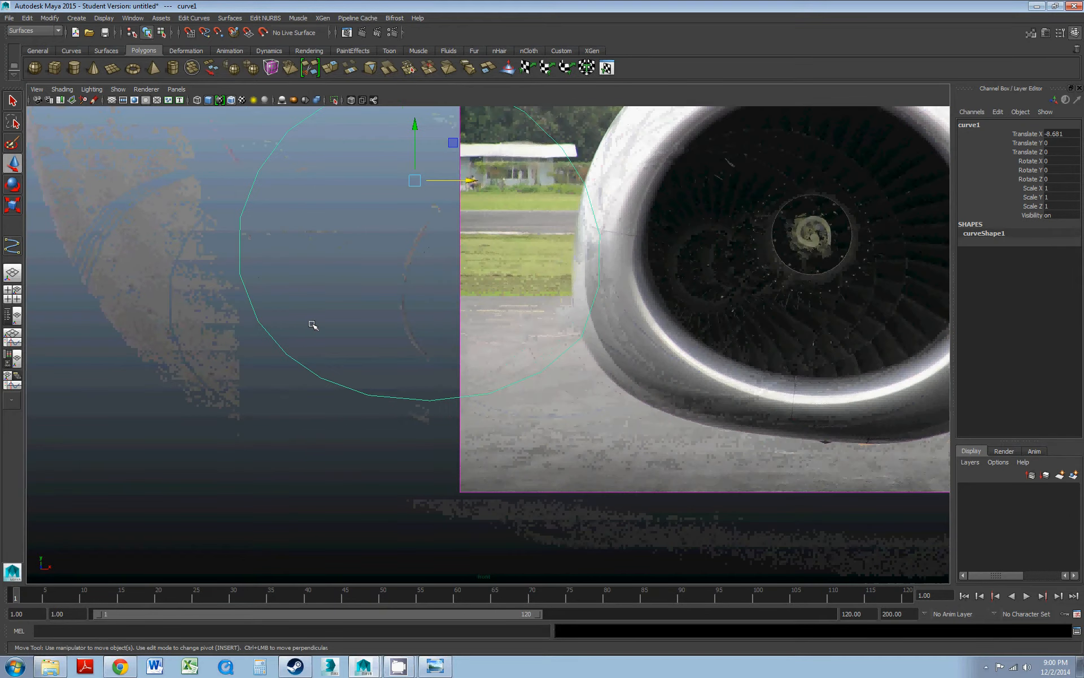
pyautogui.keyDown('alt'); pyautogui.moveTo(287, 272); pyautogui.dragTo(389, 322, button='middle'); pyautogui.keyUp('alt')
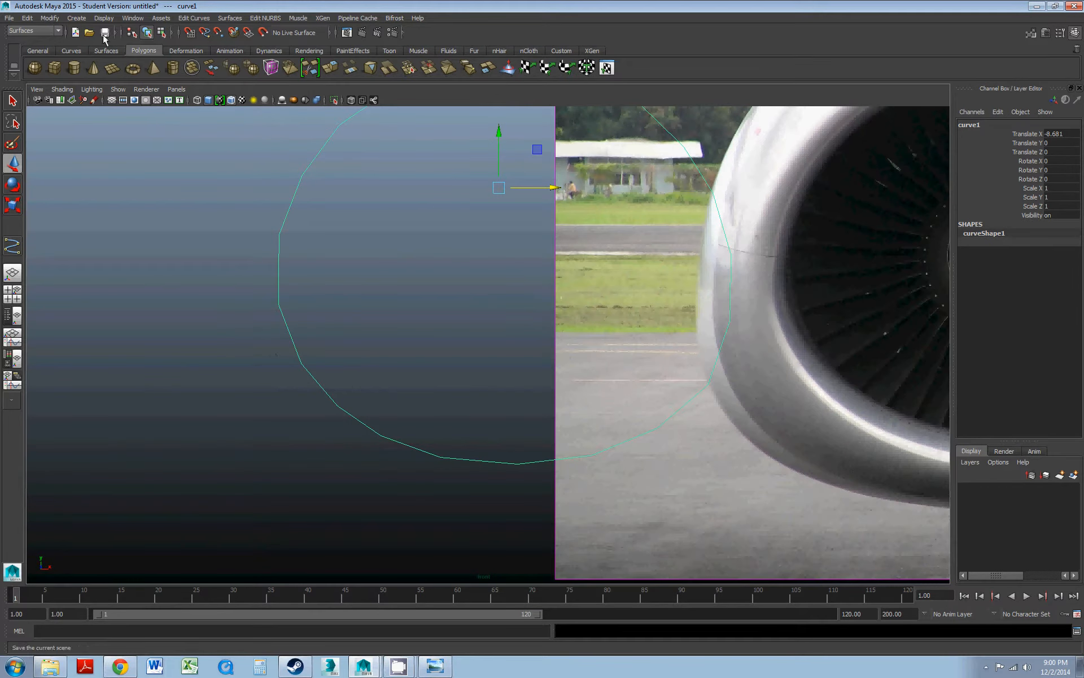
# - Show the CV Curve Tool's settings to review the Linear curve degree option
pyautogui.click(76, 17)
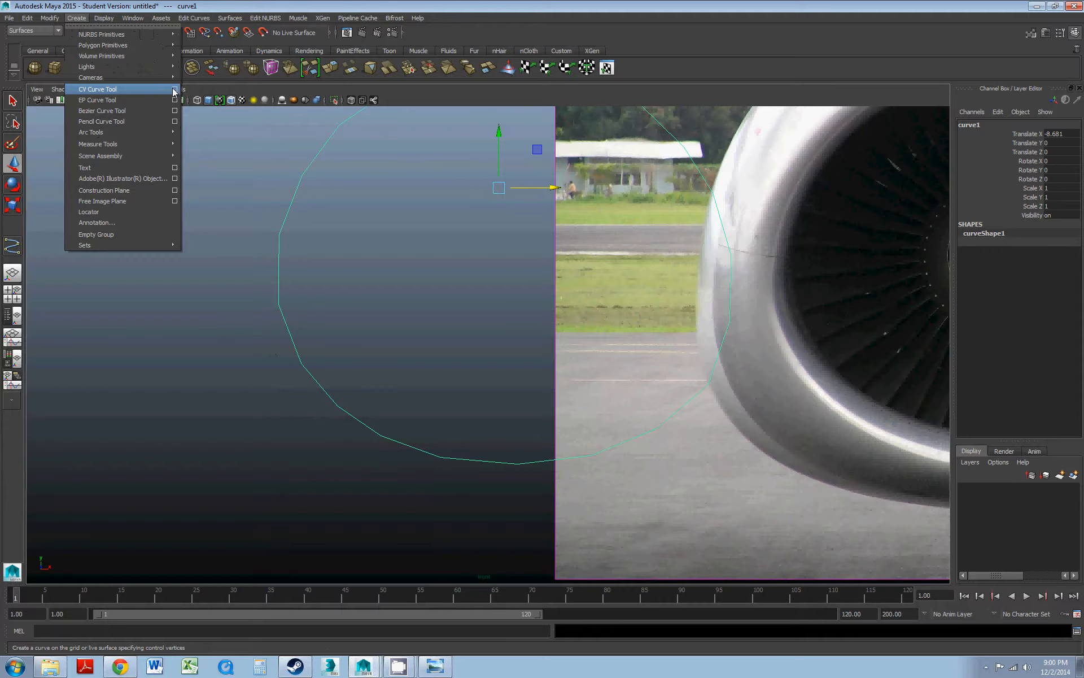
pyautogui.click(175, 89)
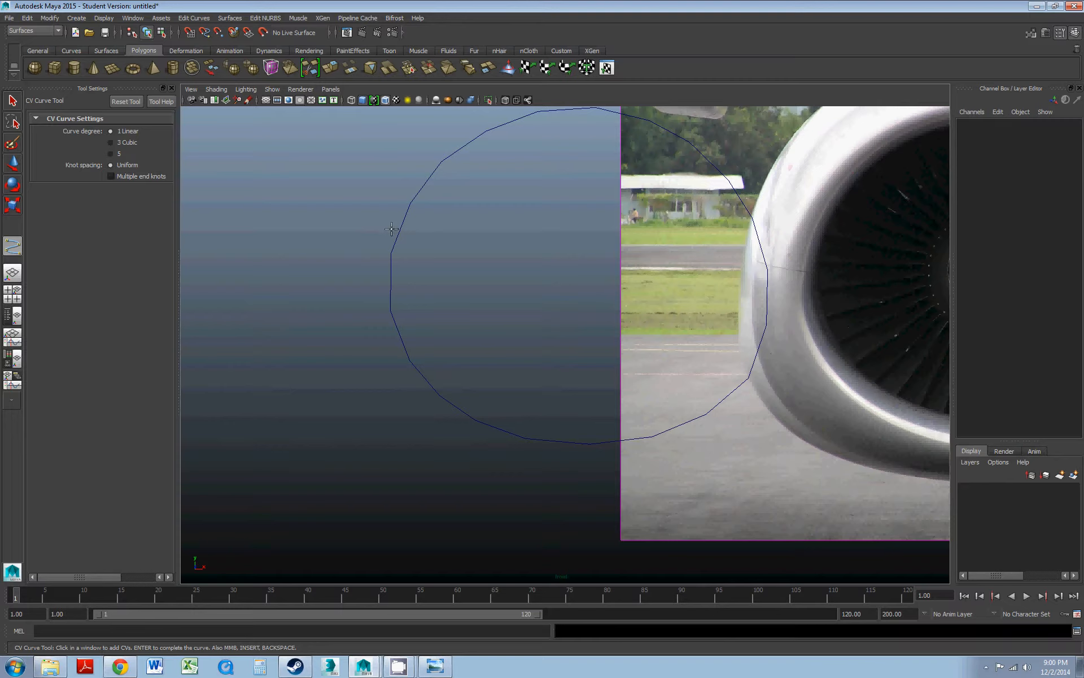
pyautogui.keyDown('alt'); pyautogui.moveTo(446, 163); pyautogui.dragTo(412, 239, button='middle'); pyautogui.keyUp('alt')
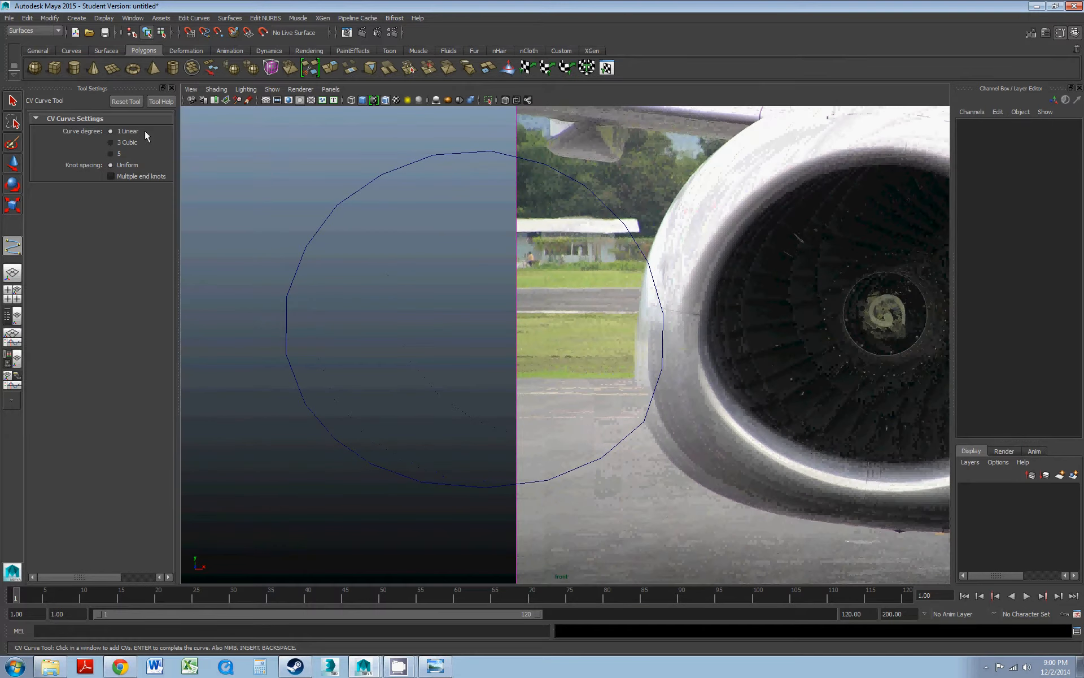
# - Select the intake curve and move it back onto the engine intake at about 0.065 in Translate X
pyautogui.click(12, 103)
pyautogui.moveTo(253, 248)
pyautogui.mouseDown()
pyautogui.moveTo(337, 315)
pyautogui.moveTo(351, 312)
pyautogui.mouseUp()
pyautogui.scroll(-5, 455, 302)
pyautogui.keyDown('alt'); pyautogui.moveTo(455, 303); pyautogui.dragTo(363, 310, button='middle'); pyautogui.keyUp('alt')
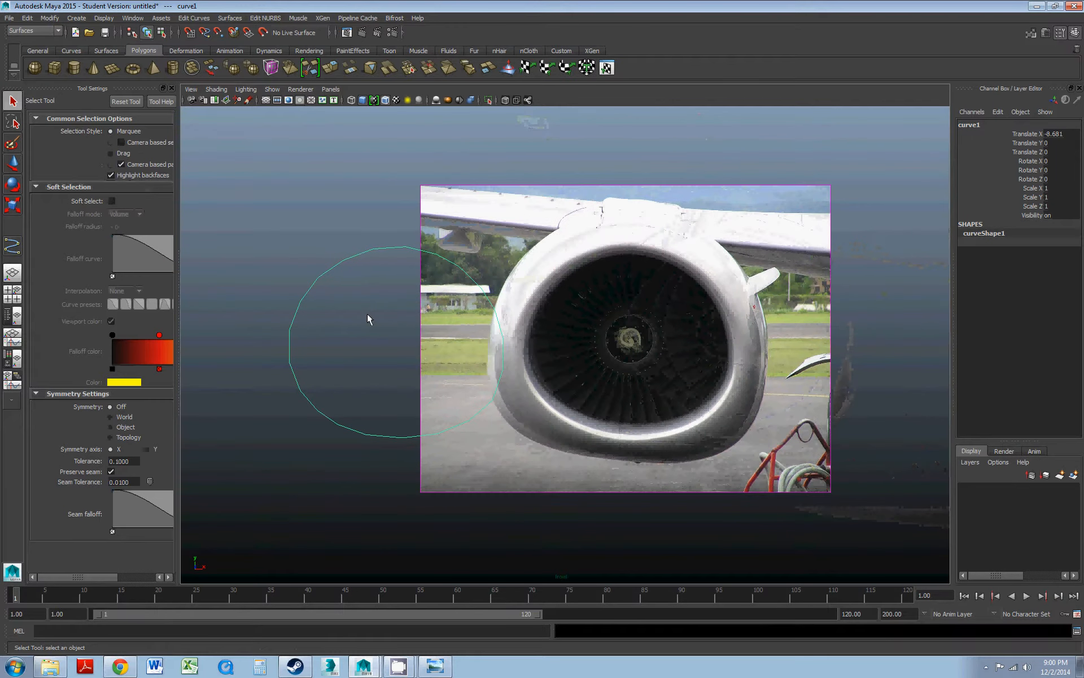
pyautogui.press('w')
pyautogui.moveTo(432, 313); pyautogui.dragTo(668, 323)
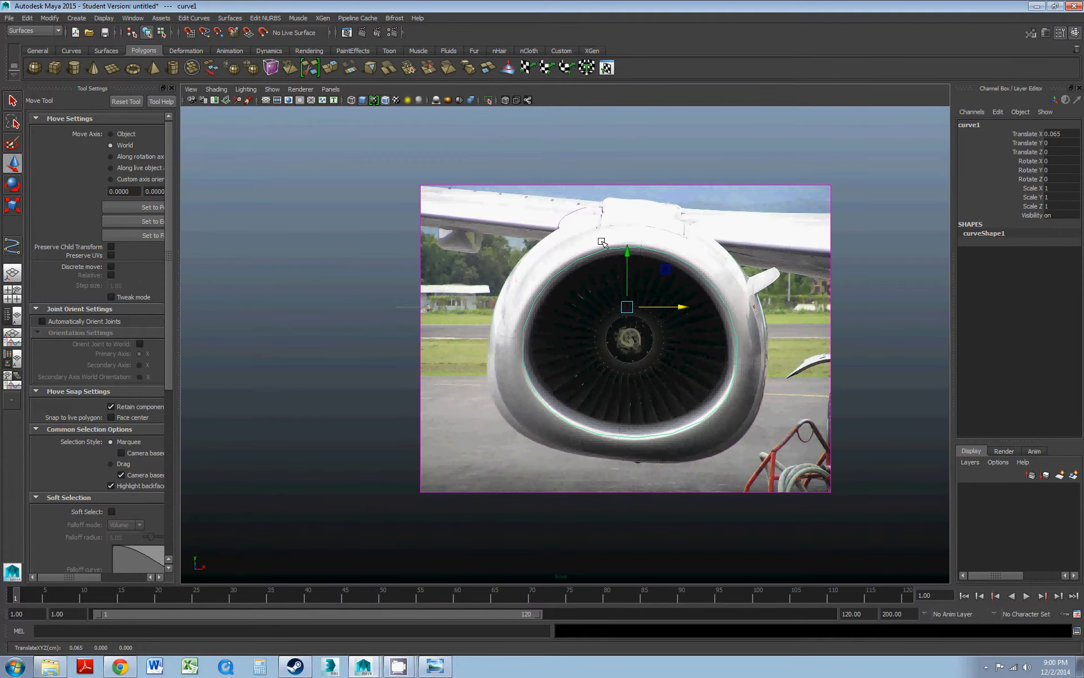
# - Examine the intake curve's position relative to the side reference image in the perspective view
pyautogui.scroll(-1, 516, 341)
pyautogui.keyDown('alt'); pyautogui.moveTo(648, 333); pyautogui.dragTo(503, 317, button='middle'); pyautogui.keyUp('alt')
pyautogui.scroll(-2, 503, 316)
pyautogui.press('space')
pyautogui.moveTo(474, 323); pyautogui.dragTo(472, 296)
pyautogui.keyDown('alt'); pyautogui.moveTo(545, 324); pyautogui.dragTo(570, 329); pyautogui.keyUp('alt')
pyautogui.scroll(5, 564, 328)
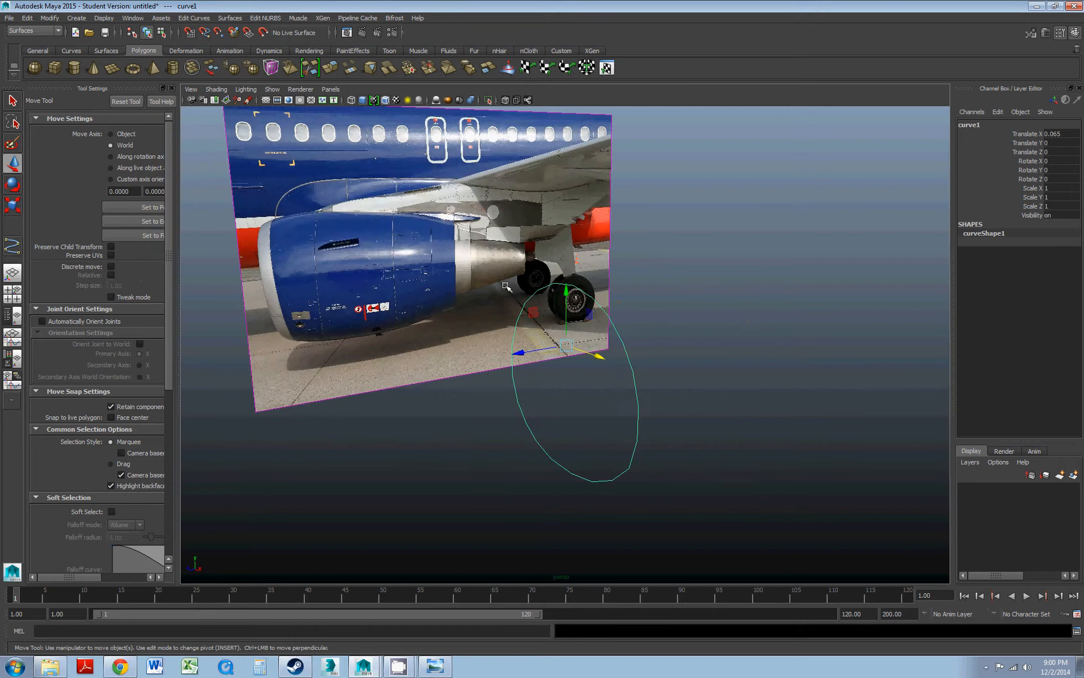
pyautogui.keyDown('alt'); pyautogui.moveTo(507, 287); pyautogui.dragTo(534, 277, button='middle'); pyautogui.keyUp('alt')
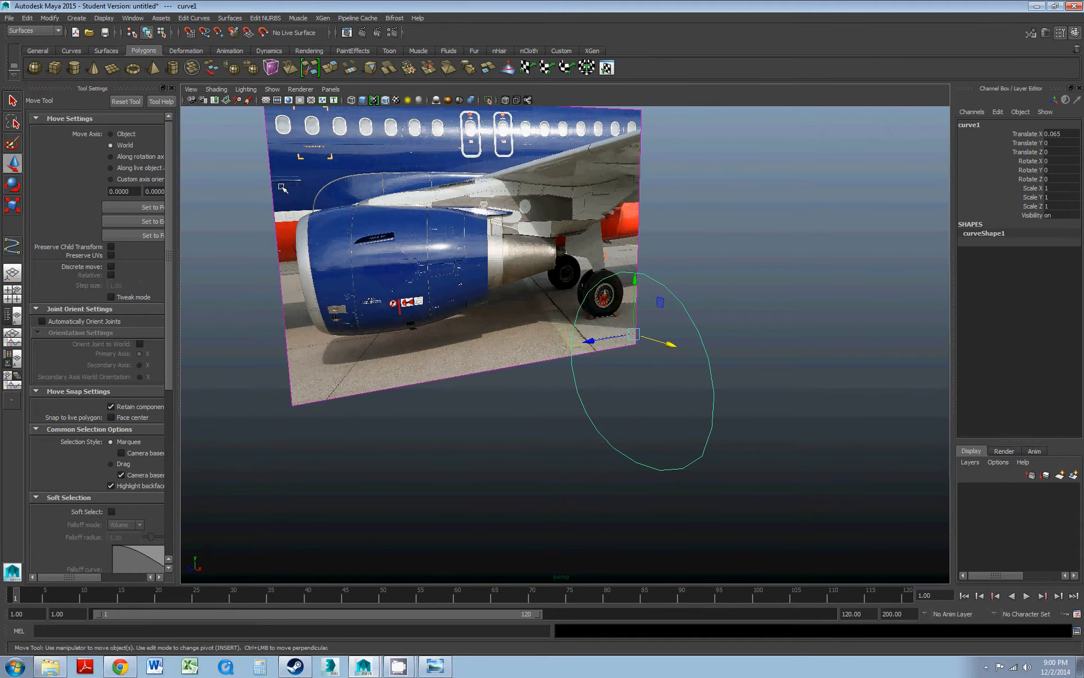
# - In the side view, move the intake curve to the engine's front lip at about 3.746 in Translate Z
pyautogui.click(172, 88)
pyautogui.click(176, 89)
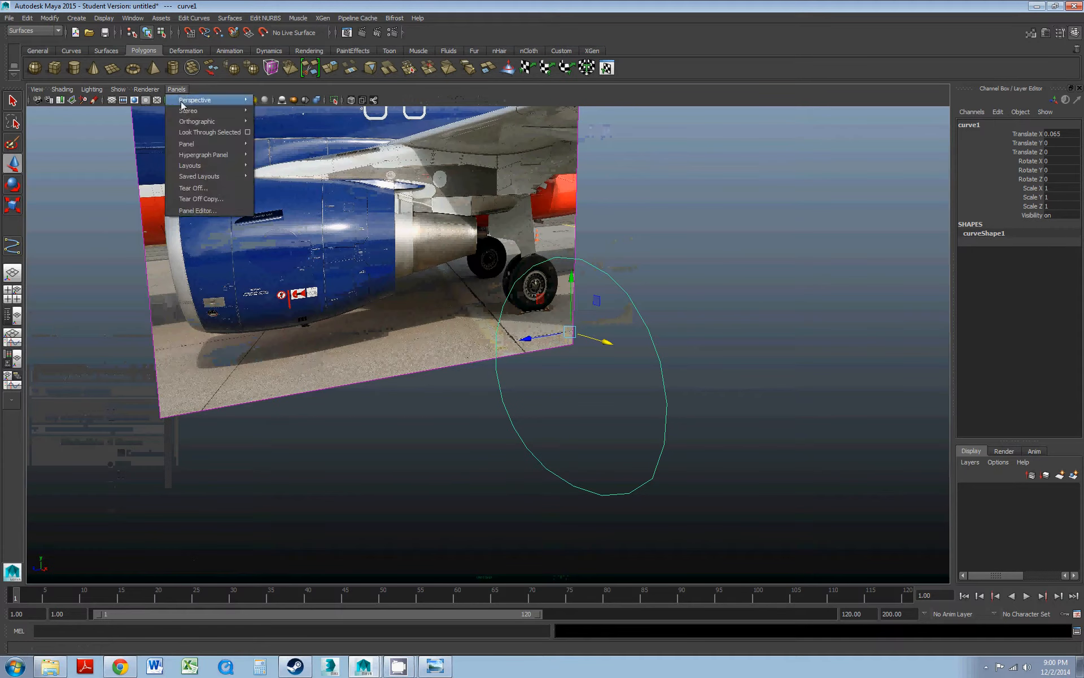
pyautogui.moveTo(191, 125)
pyautogui.click(273, 132)
pyautogui.scroll(4, 477, 325)
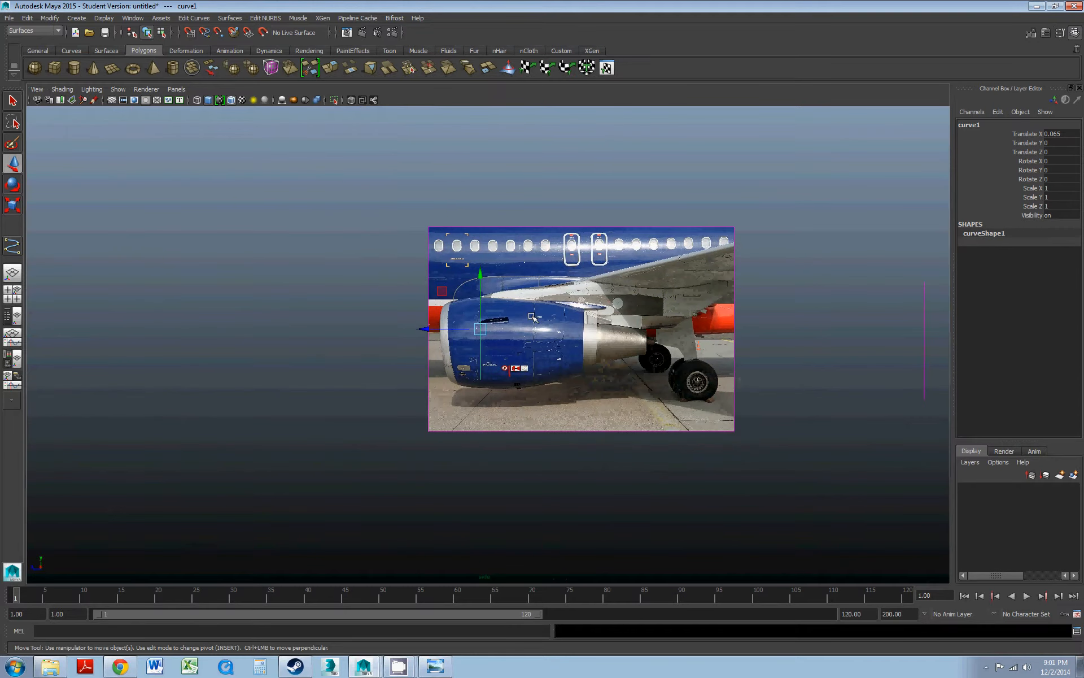
pyautogui.scroll(2, 477, 324)
pyautogui.moveTo(444, 325); pyautogui.dragTo(345, 319)
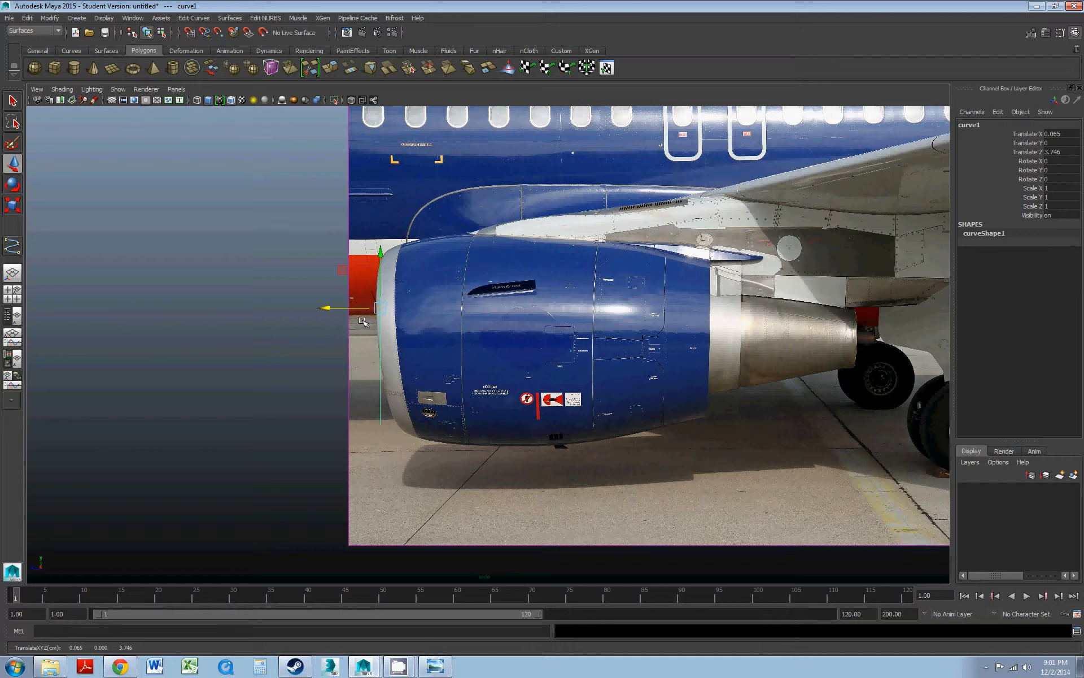
# - Duplicate the intake curve, move the copy back to about 2.655 in Translate Z and scale it uniformly to about 1.178
pyautogui.click(27, 17)
pyautogui.moveTo(76, 257)
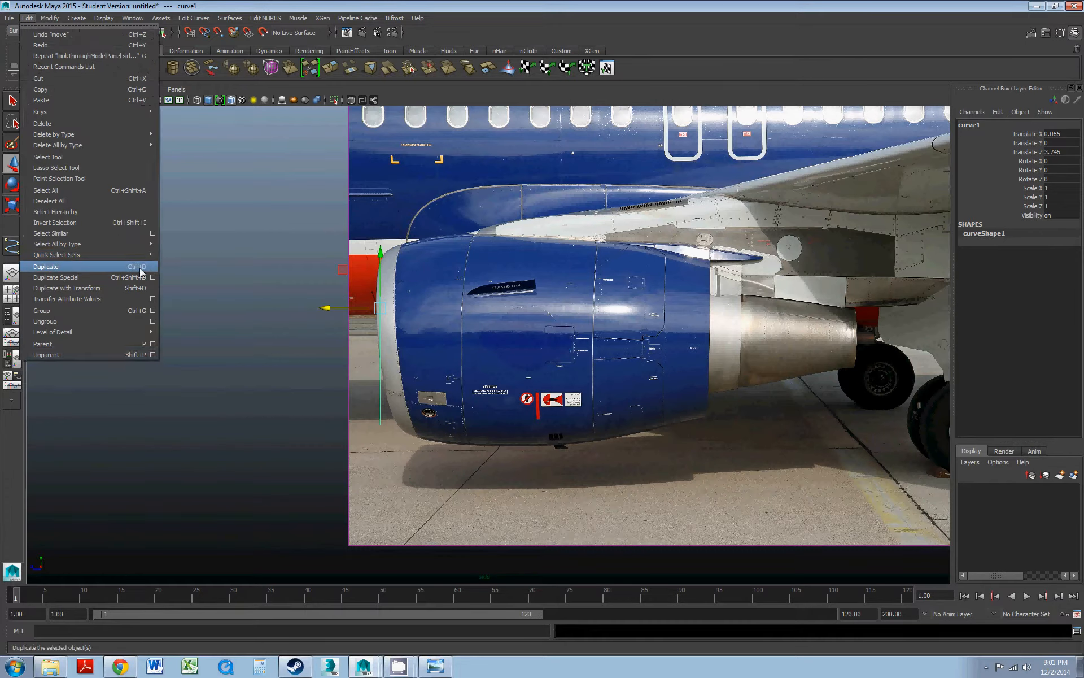
pyautogui.click(141, 266)
pyautogui.moveTo(354, 309); pyautogui.dragTo(382, 311)
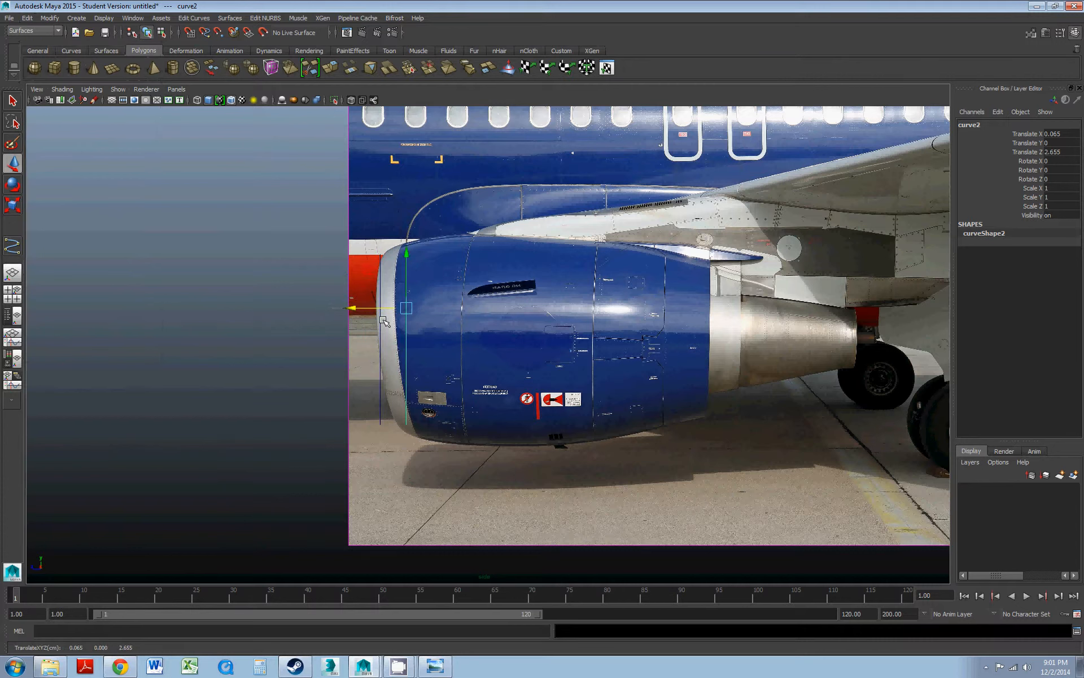
pyautogui.press('r')
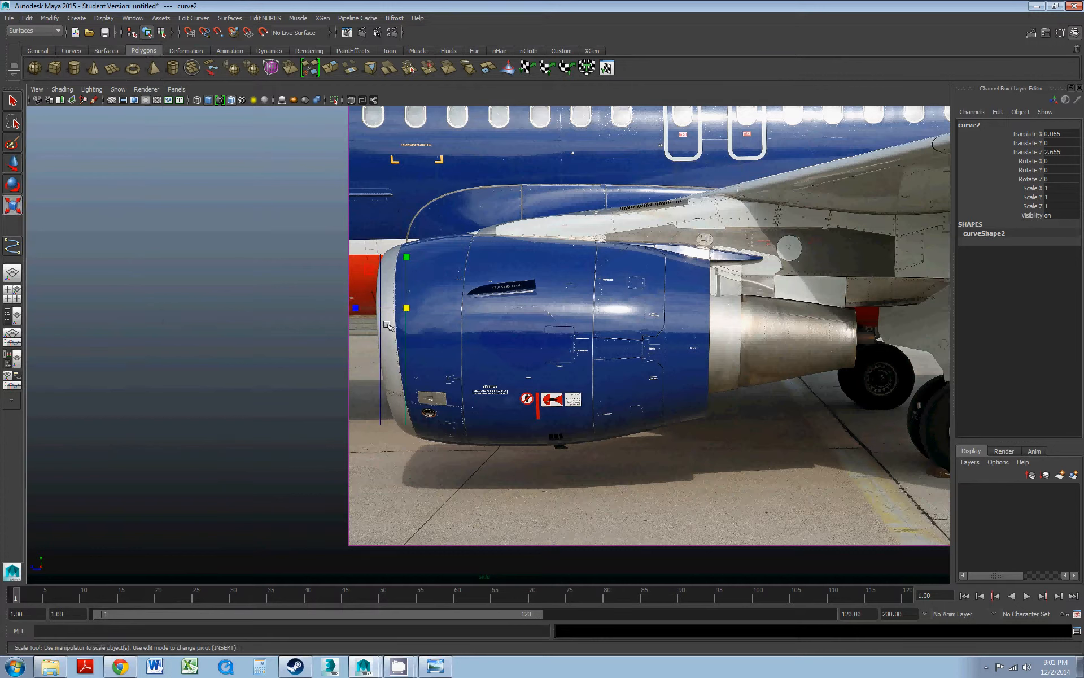
pyautogui.moveTo(406, 309); pyautogui.dragTo(435, 296)
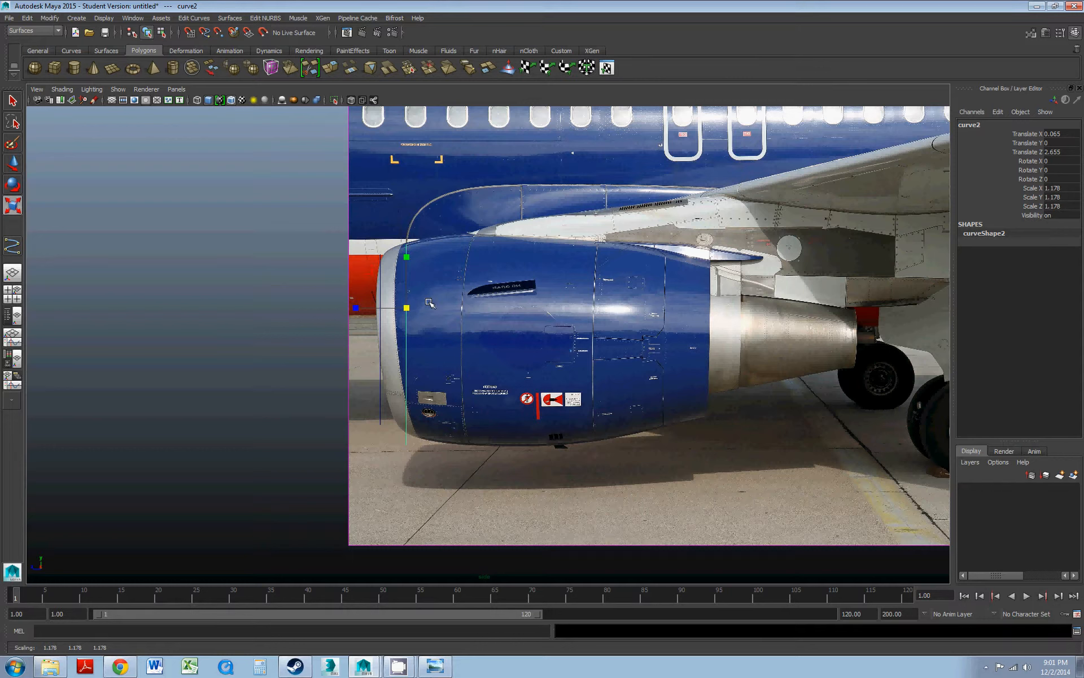
# - Duplicate the second ring, place the copy at about 1.067 in Translate Z and 0.166 in Translate Y, and scale it to about 1.269
pyautogui.hotkey('ctrl', 'd')
pyautogui.press('w')
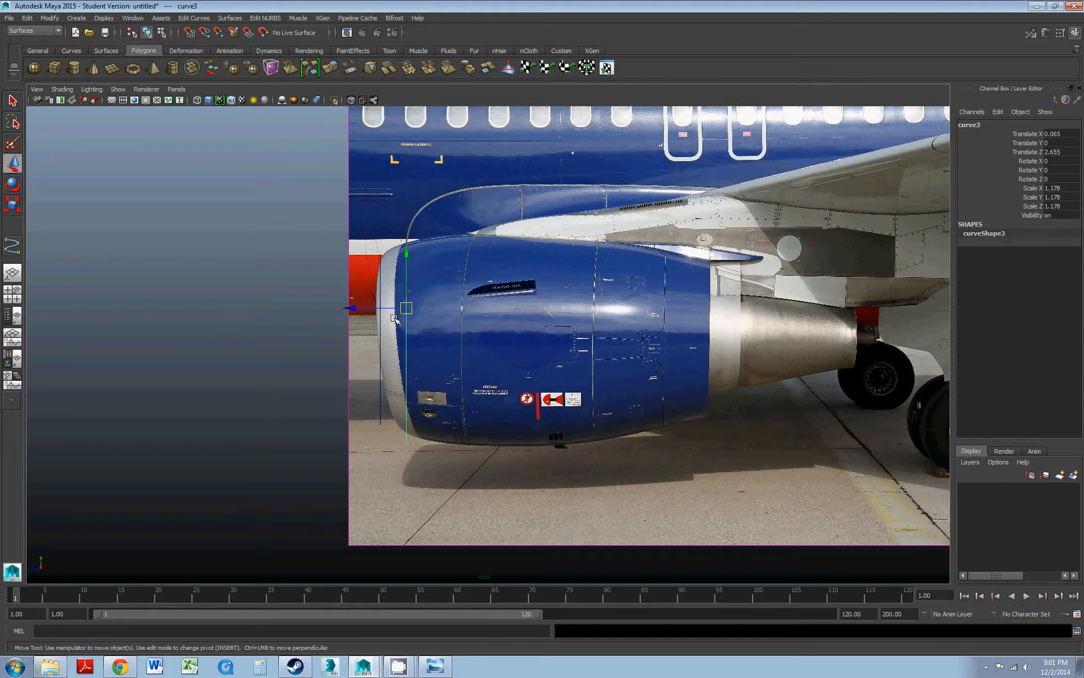
pyautogui.moveTo(393, 308); pyautogui.dragTo(445, 284)
pyautogui.press('r')
pyautogui.press('w')
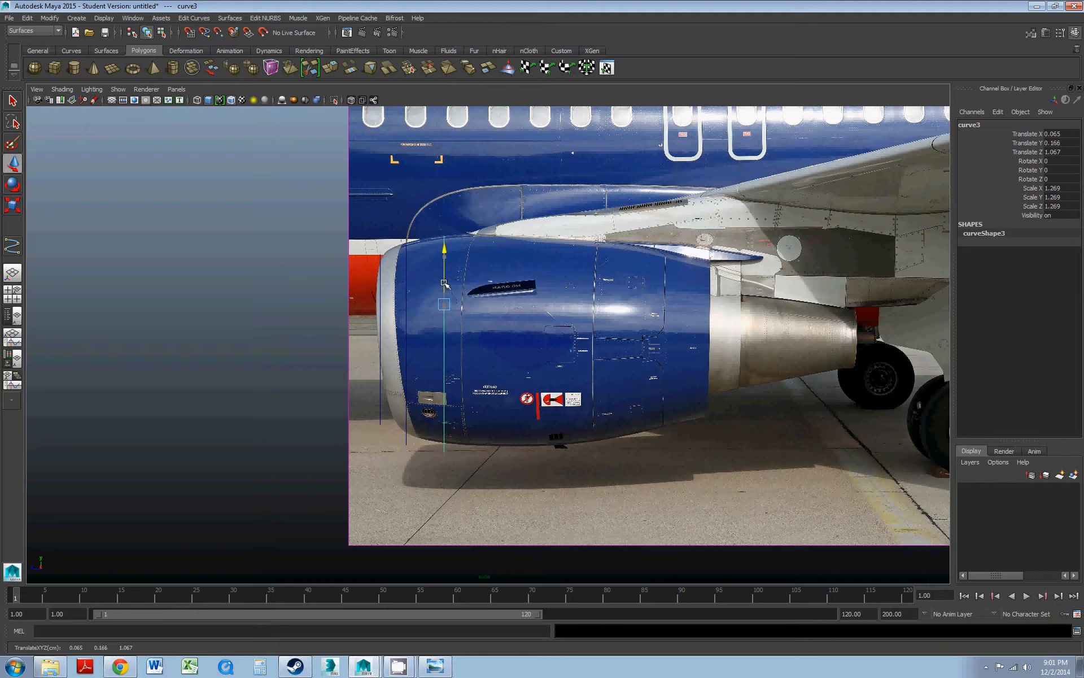
# - Duplicate the third ring and move the copy farther back along the engine to about -0.782 in Translate Z
pyautogui.hotkey('ctrl', 'd')
pyautogui.moveTo(447, 304); pyautogui.dragTo(470, 305)
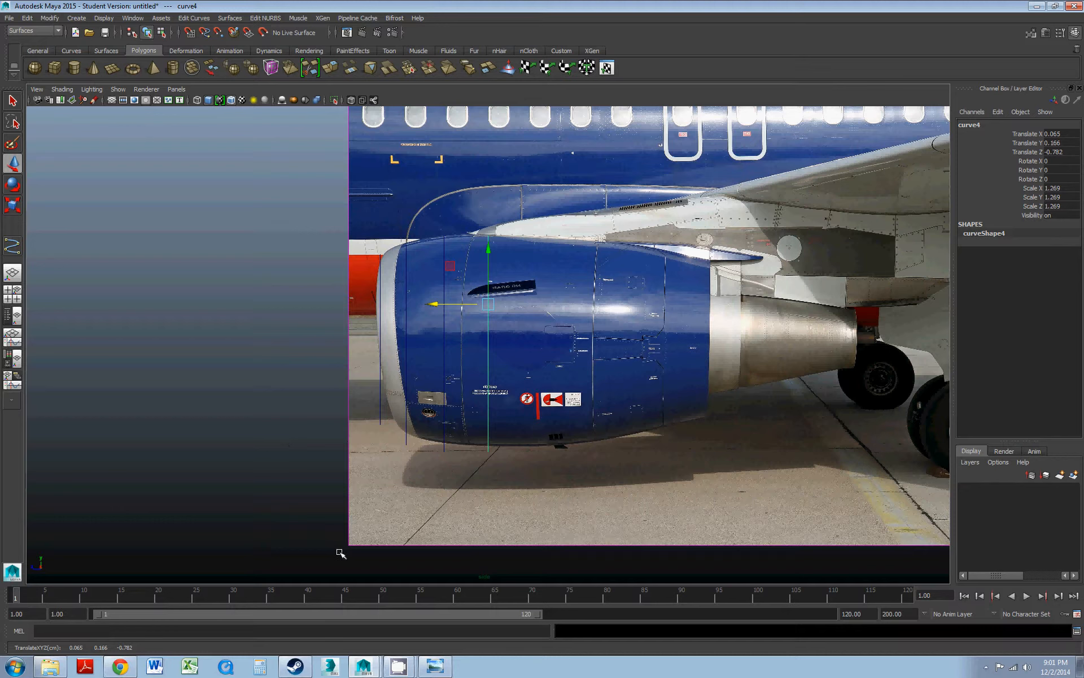
pyautogui.moveTo(398, 666)
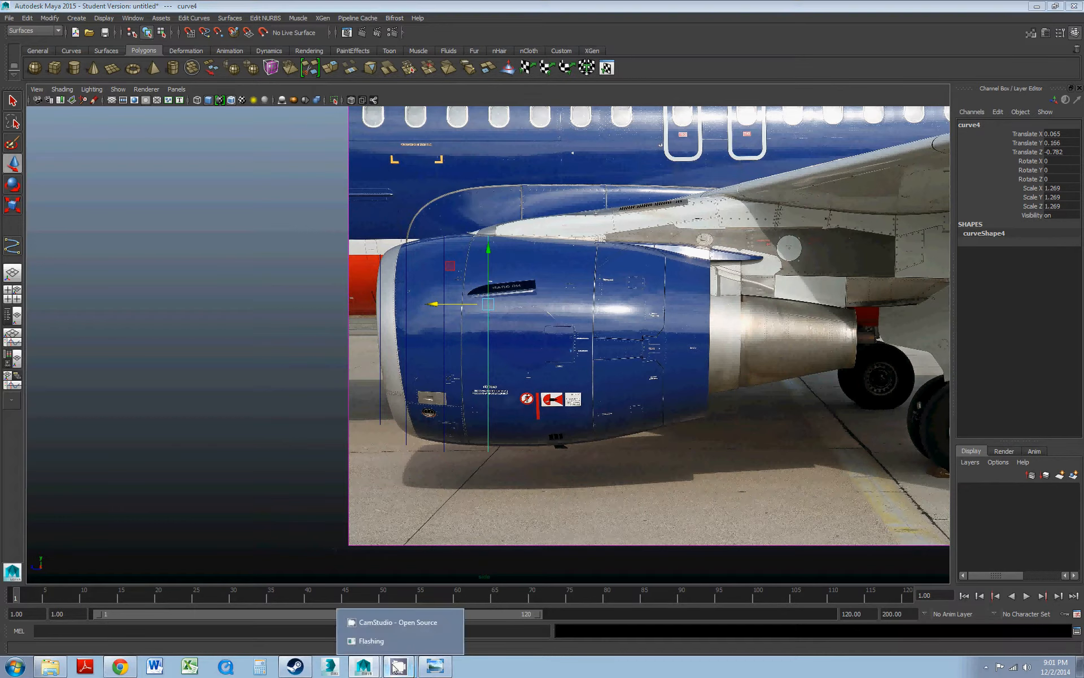
pyautogui.click(392, 623)
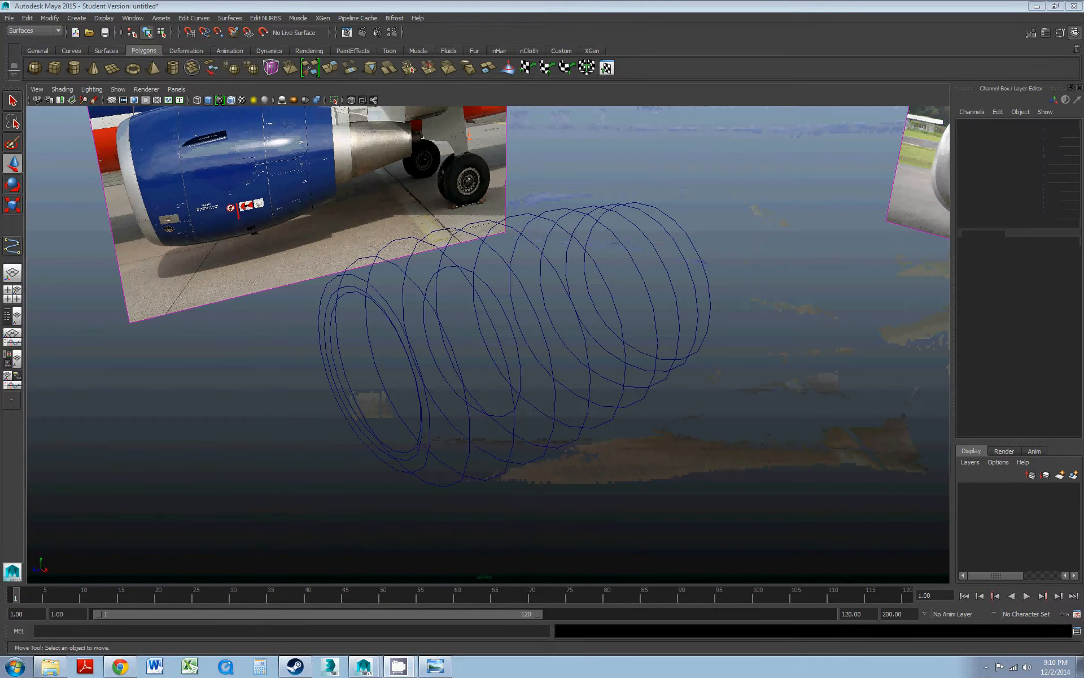
# - Select and frame all the ring curves, and compare them with the engine reference in the side view
pyautogui.keyDown('alt'); pyautogui.moveTo(443, 360); pyautogui.dragTo(415, 319); pyautogui.keyUp('alt')
pyautogui.moveTo(652, 474); pyautogui.dragTo(387, 244)
pyautogui.press('f')
pyautogui.scroll(3, 443, 295)
pyautogui.moveTo(448, 285)
pyautogui.keyDown('alt'); pyautogui.mouseDown()
pyautogui.moveTo(461, 309)
pyautogui.moveTo(431, 294)
pyautogui.mouseUp(); pyautogui.keyUp('alt')
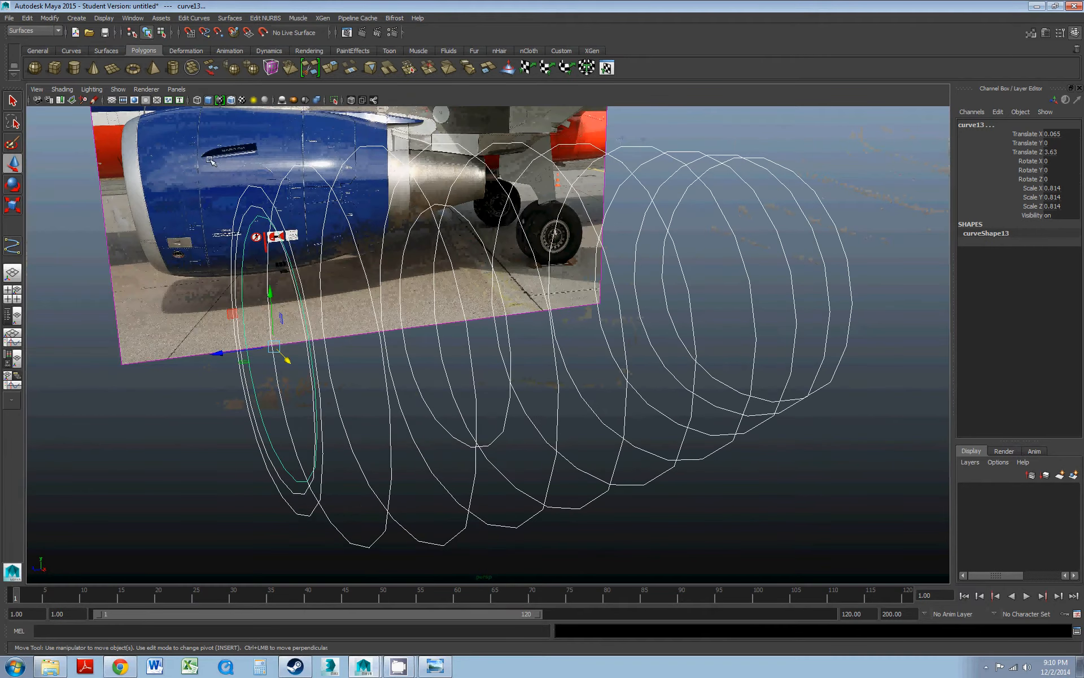
pyautogui.click(176, 88)
pyautogui.moveTo(195, 122)
pyautogui.click(274, 122)
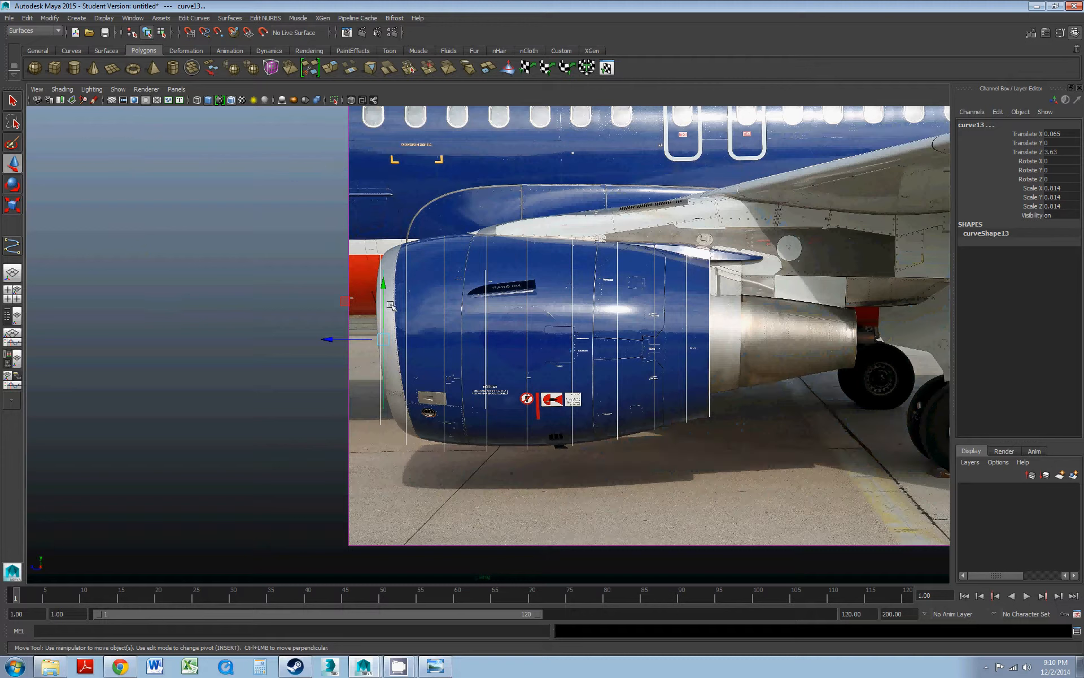
# - Return to the perspective view, pick out the small inner ring and examine how the rings are arranged around it
pyautogui.rightClick(499, 337)
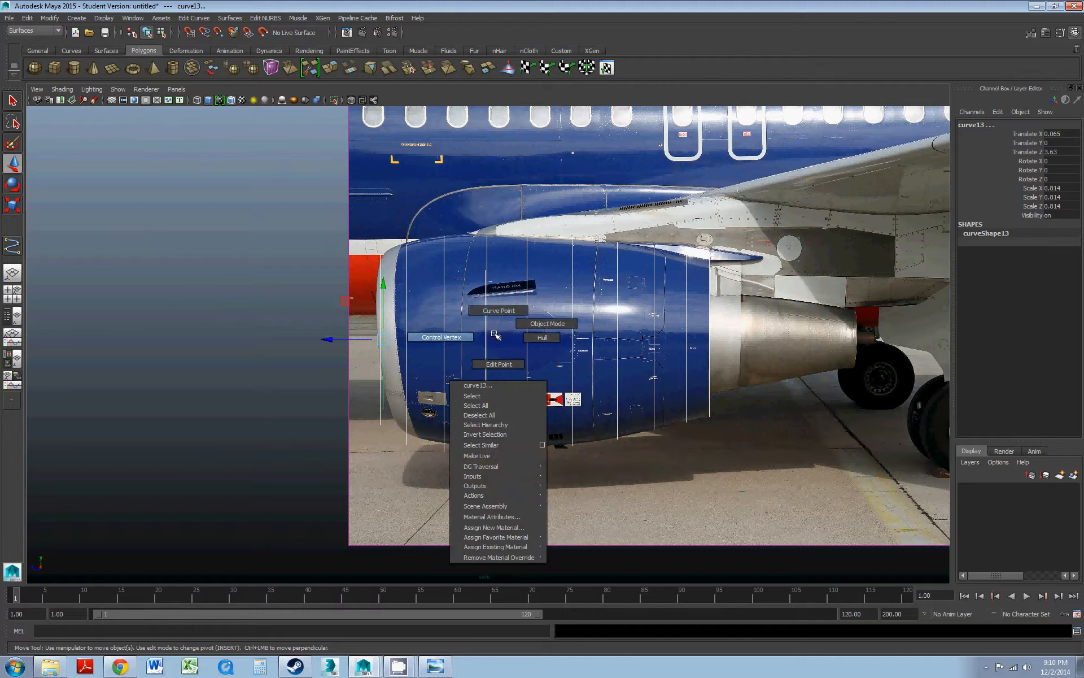
pyautogui.press('space')
pyautogui.moveTo(507, 338); pyautogui.dragTo(555, 311)
pyautogui.scroll(-4, 511, 324)
pyautogui.click(651, 434)
pyautogui.click(491, 390)
pyautogui.keyDown('alt'); pyautogui.moveTo(490, 389); pyautogui.dragTo(501, 379); pyautogui.keyUp('alt')
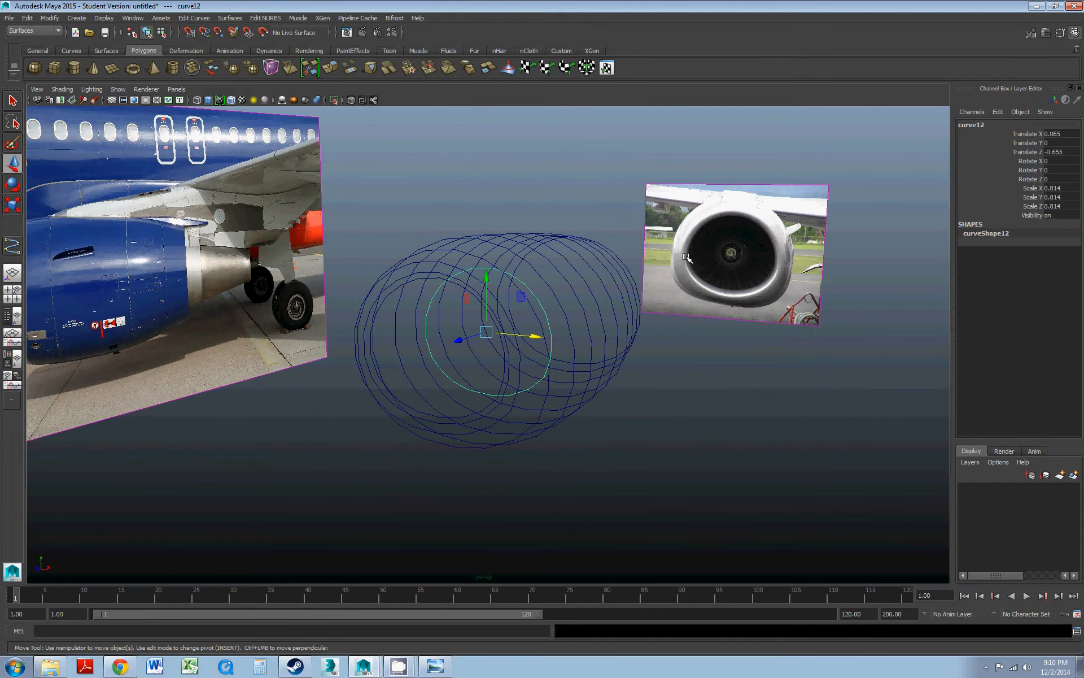
pyautogui.keyDown('alt'); pyautogui.moveTo(508, 316); pyautogui.dragTo(496, 337); pyautogui.keyUp('alt')
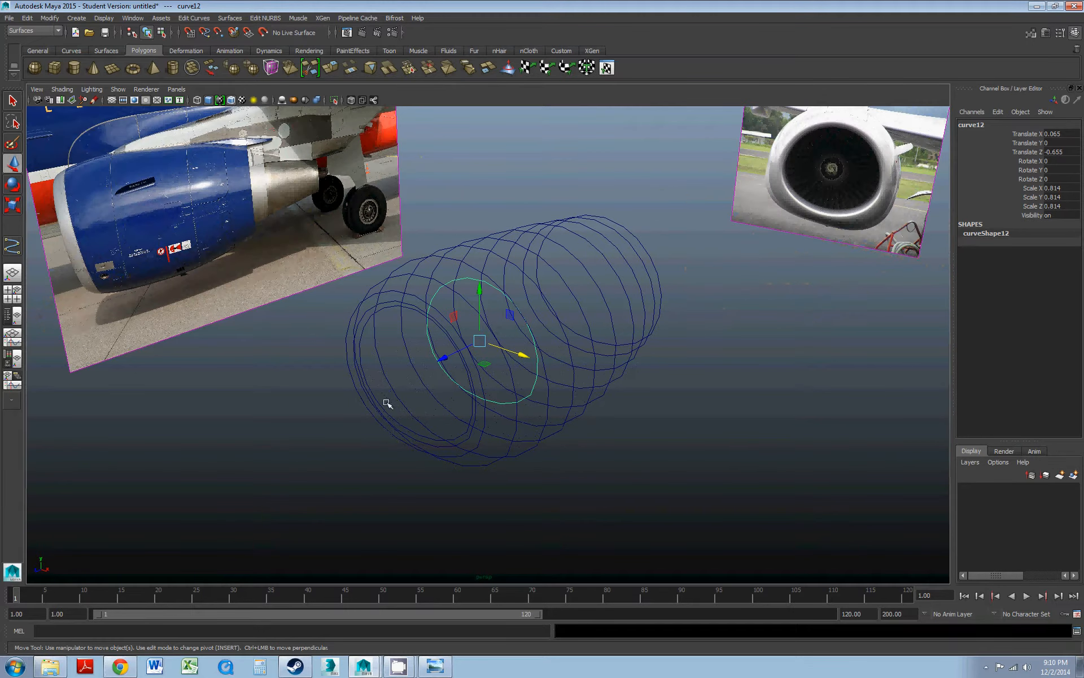
pyautogui.moveTo(808, 207)
pyautogui.keyDown('alt'); pyautogui.mouseDown()
pyautogui.moveTo(781, 201)
pyautogui.moveTo(828, 204)
pyautogui.mouseUp(); pyautogui.keyUp('alt')
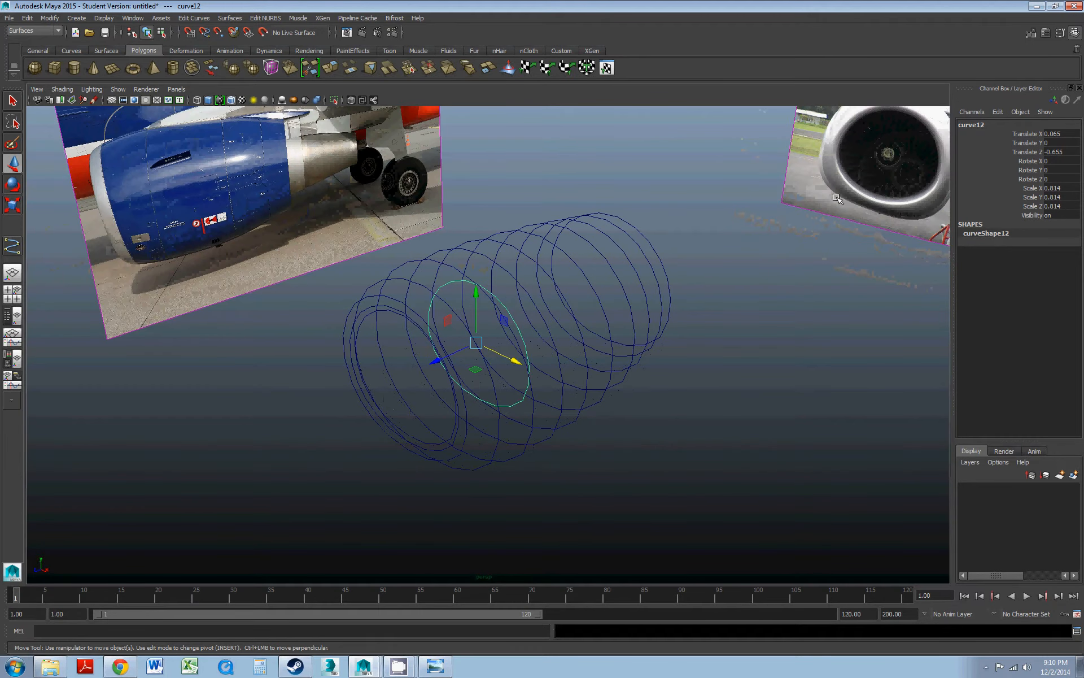
# - Select the small inner ring first, and add the closely spaced rings of the intake lip to the selection
pyautogui.click(363, 323)
pyautogui.click(368, 300)
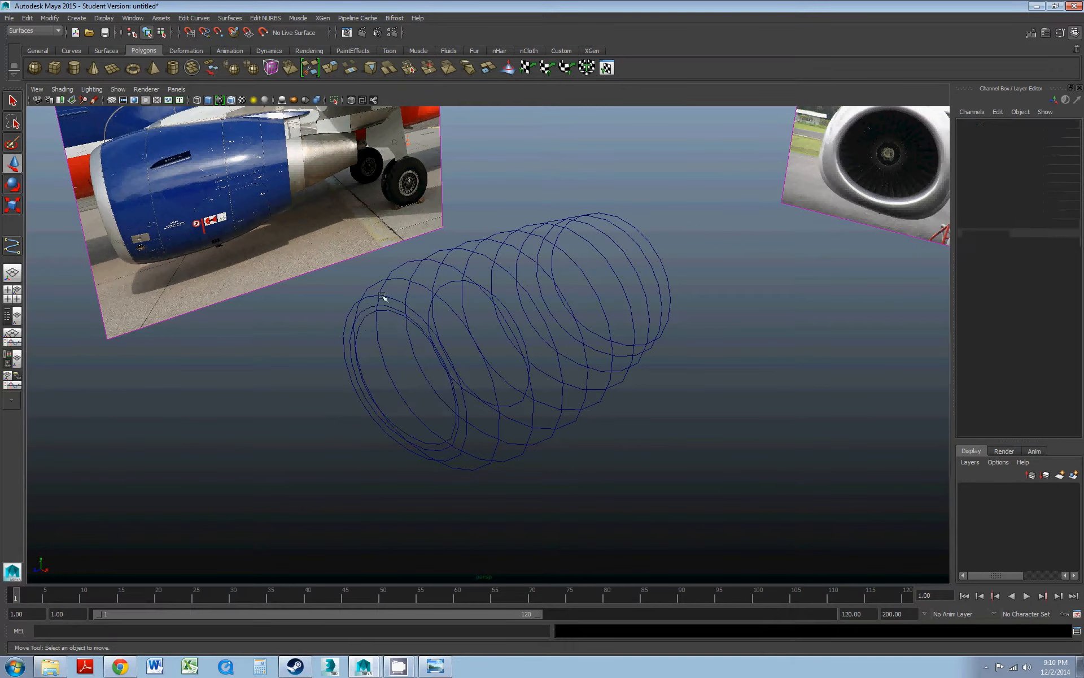
pyautogui.click(389, 294)
pyautogui.moveTo(417, 316)
pyautogui.keyDown('alt'); pyautogui.mouseDown()
pyautogui.moveTo(477, 327)
pyautogui.moveTo(512, 305)
pyautogui.moveTo(431, 310)
pyautogui.mouseUp(); pyautogui.keyUp('alt')
pyautogui.click(430, 319)
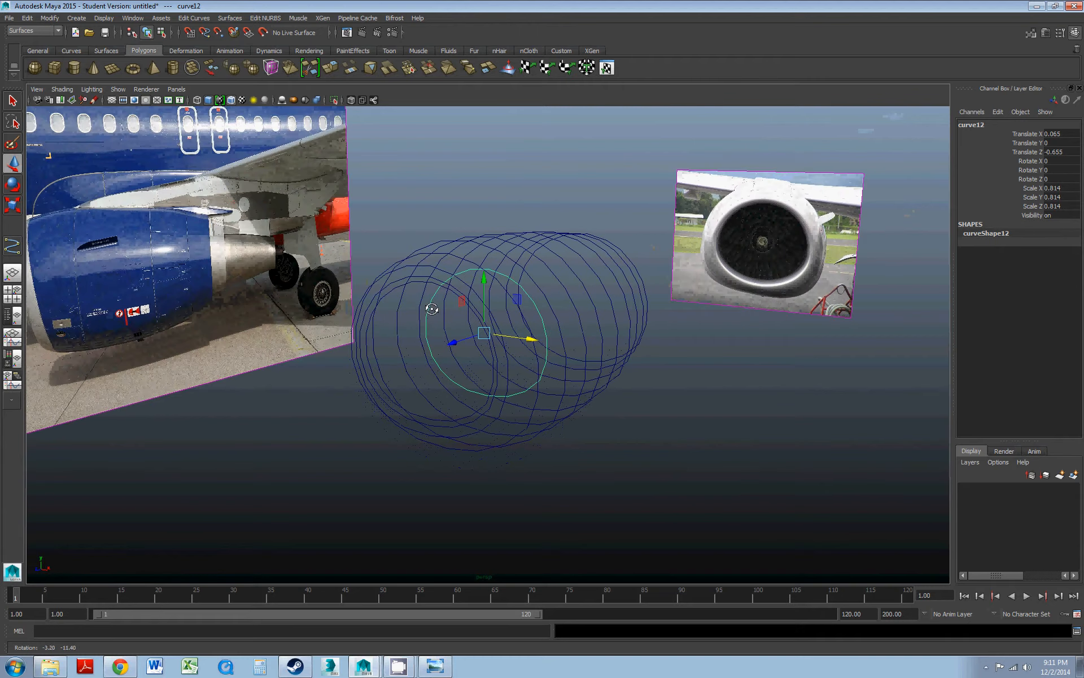
pyautogui.scroll(3, 383, 364)
pyautogui.keyDown('shift'); pyautogui.click(338, 404); pyautogui.keyUp('shift')
pyautogui.keyDown('shift'); pyautogui.click(332, 406); pyautogui.keyUp('shift')
pyautogui.keyDown('shift'); pyautogui.click(317, 411); pyautogui.keyUp('shift')
pyautogui.keyDown('alt'); pyautogui.moveTo(469, 331); pyautogui.dragTo(436, 337); pyautogui.keyUp('alt')
# - Add the remaining outer rings to the selection in order, from the front of the engine to the rearmost ring
pyautogui.keyDown('shift'); pyautogui.click(382, 229); pyautogui.keyUp('shift')
pyautogui.keyDown('alt'); pyautogui.moveTo(442, 248); pyautogui.dragTo(407, 252); pyautogui.keyUp('alt')
pyautogui.hotkey('ctrl', 'd')
pyautogui.moveTo(434, 213); pyautogui.dragTo(538, 202, button='middle')
pyautogui.hotkey('ctrl', 'd')
pyautogui.keyDown('shift'); pyautogui.click(538, 197); pyautogui.keyUp('shift')
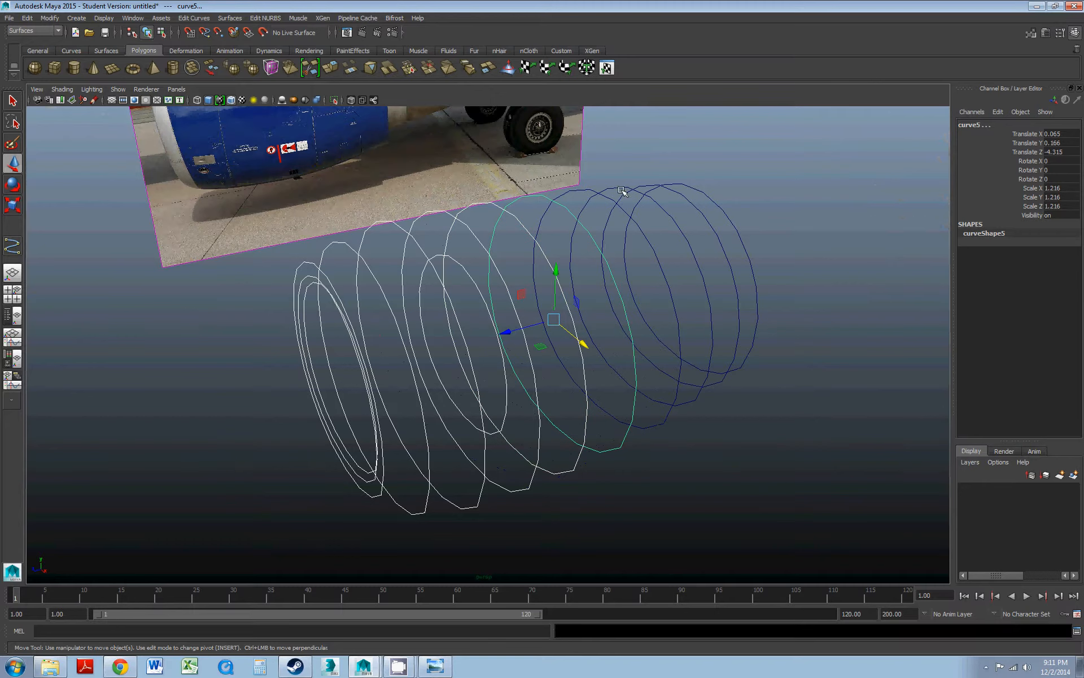
pyautogui.keyDown('shift'); pyautogui.click(582, 190); pyautogui.keyUp('shift')
pyautogui.keyDown('shift'); pyautogui.click(619, 188); pyautogui.keyUp('shift')
pyautogui.keyDown('shift'); pyautogui.click(652, 185); pyautogui.keyUp('shift')
pyautogui.keyDown('shift'); pyautogui.click(681, 187); pyautogui.keyUp('shift')
pyautogui.keyDown('alt'); pyautogui.moveTo(641, 205); pyautogui.dragTo(439, 238); pyautogui.keyUp('alt')
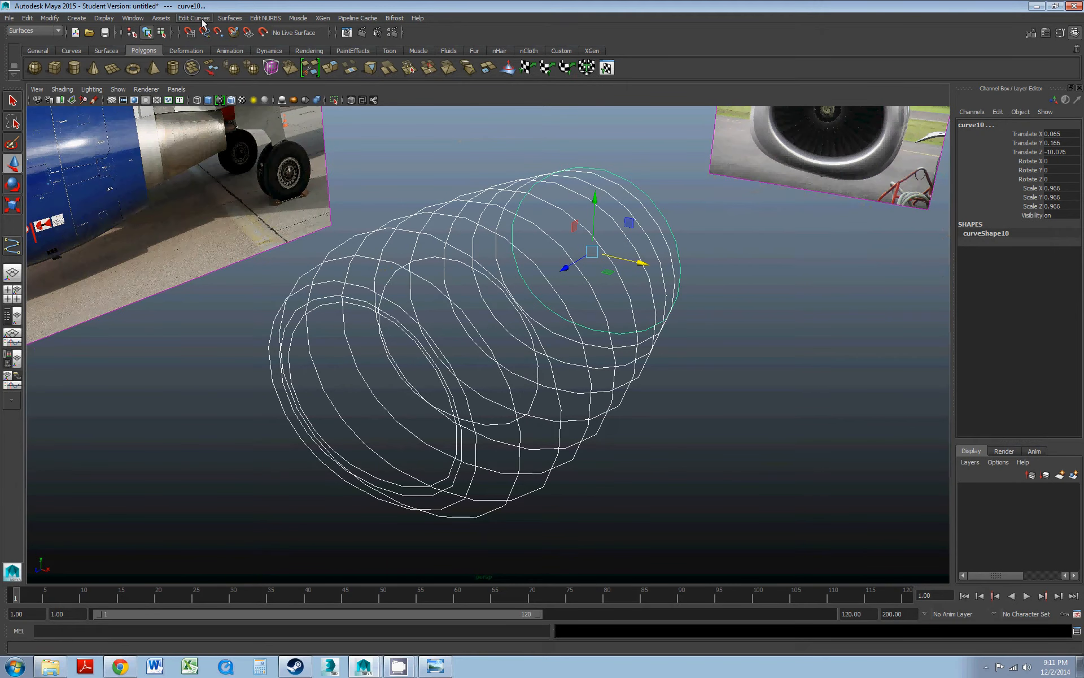
# - Try lofting the selected rings into a cubic NURBS surface with 2 section spans, and inspect the engine shell
pyautogui.click(230, 17)
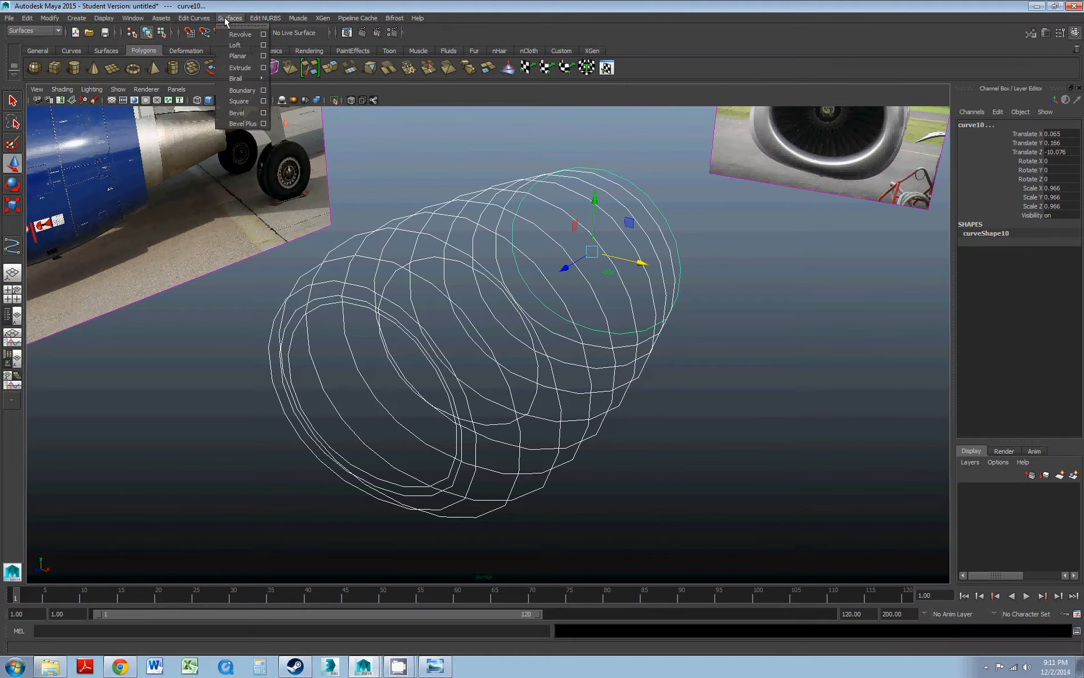
pyautogui.click(264, 46)
pyautogui.moveTo(243, 129); pyautogui.dragTo(161, 86)
pyautogui.click(138, 133)
pyautogui.click(153, 156)
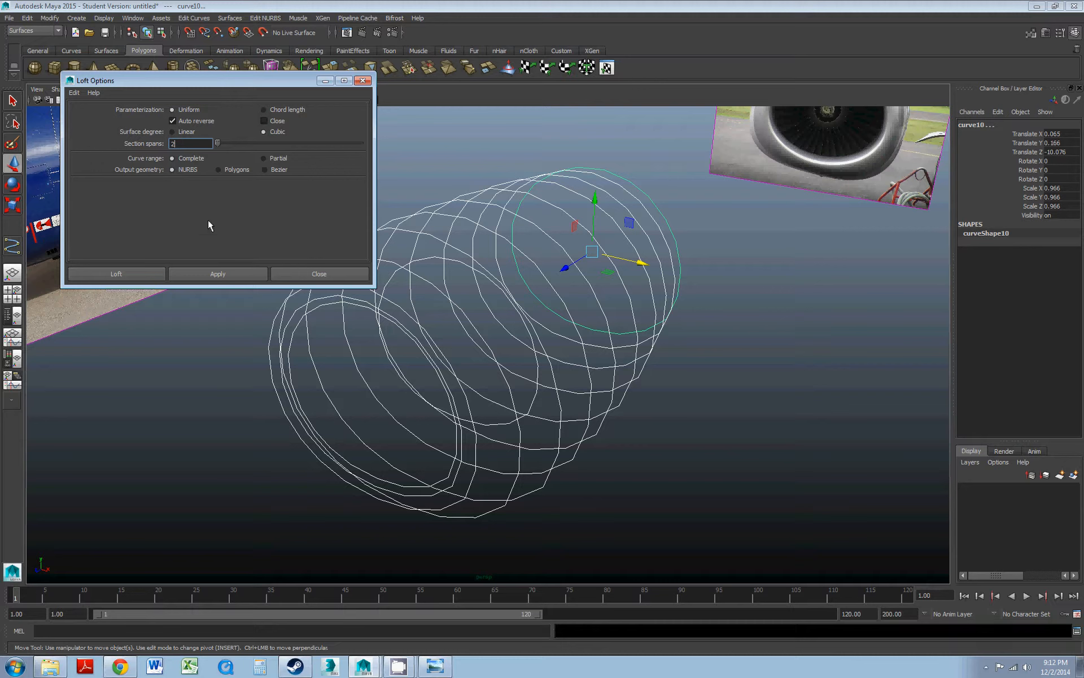
pyautogui.click(221, 275)
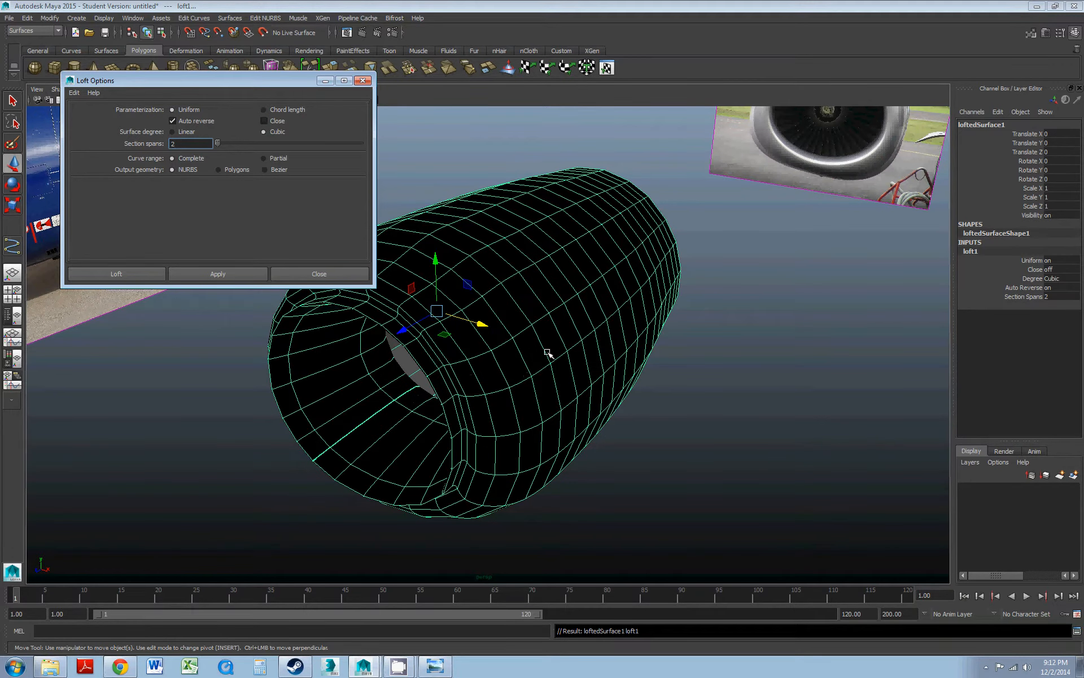
pyautogui.keyDown('alt'); pyautogui.moveTo(498, 357); pyautogui.dragTo(581, 328); pyautogui.keyUp('alt')
# - Undo the loft and deselect the ring curves
pyautogui.click(27, 17)
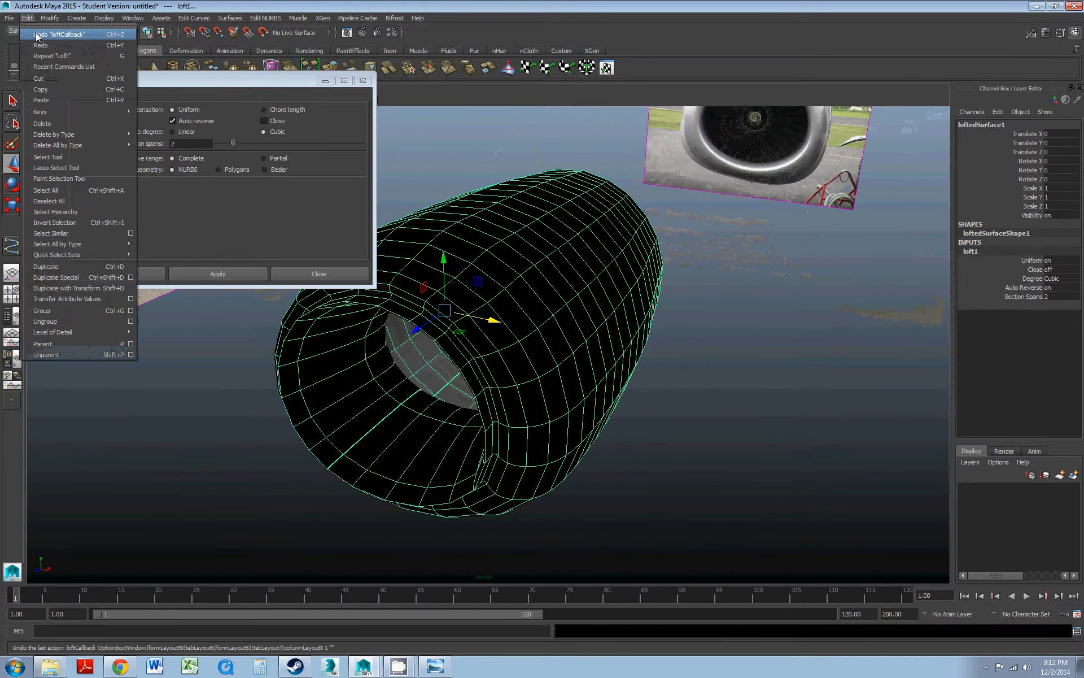
pyautogui.click(37, 36)
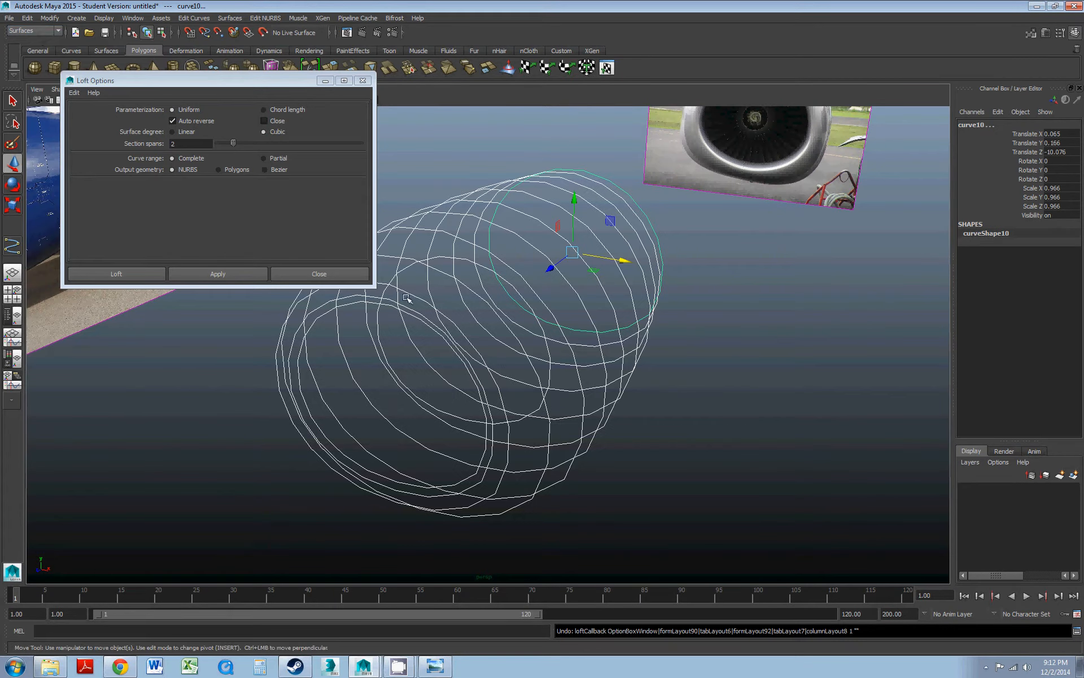
pyautogui.click(676, 423)
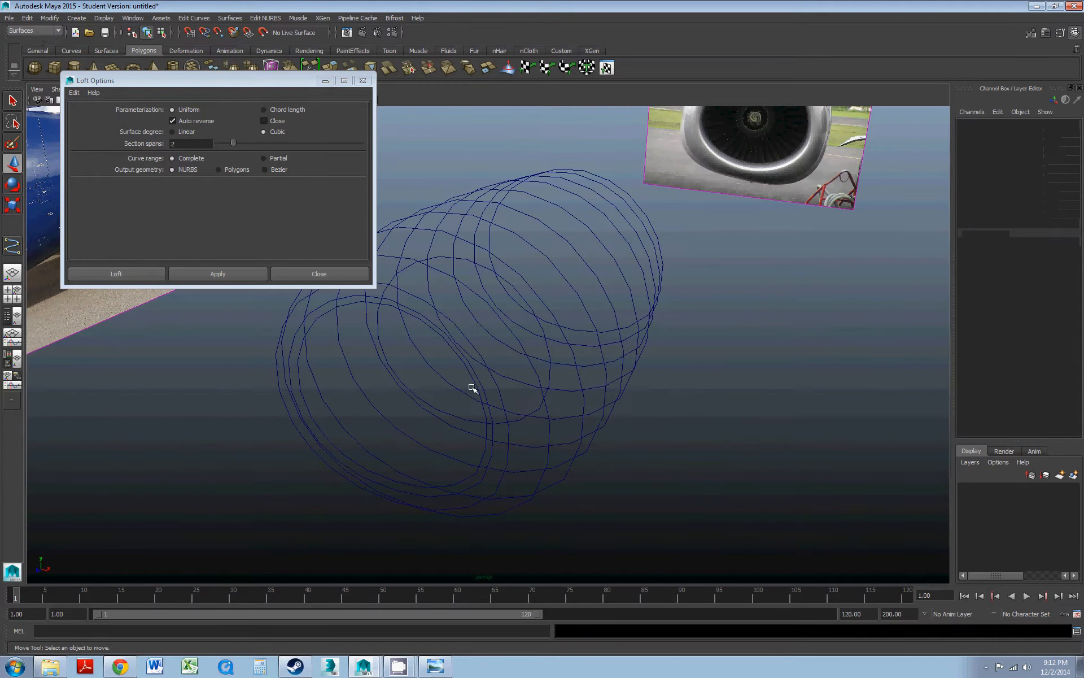
pyautogui.click(378, 331)
pyautogui.keyDown('alt'); pyautogui.moveTo(378, 333); pyautogui.dragTo(380, 343); pyautogui.keyUp('alt')
pyautogui.keyDown('shift'); pyautogui.click(297, 373); pyautogui.keyUp('shift')
pyautogui.keyDown('shift'); pyautogui.click(288, 343); pyautogui.keyUp('shift')
pyautogui.keyDown('shift'); pyautogui.click(305, 351); pyautogui.keyUp('shift')
pyautogui.click(719, 309)
# - Select the rearmost ring first, and add the outer rings in order towards the middle of the engine
pyautogui.keyDown('alt'); pyautogui.moveTo(719, 309); pyautogui.dragTo(712, 283); pyautogui.keyUp('alt')
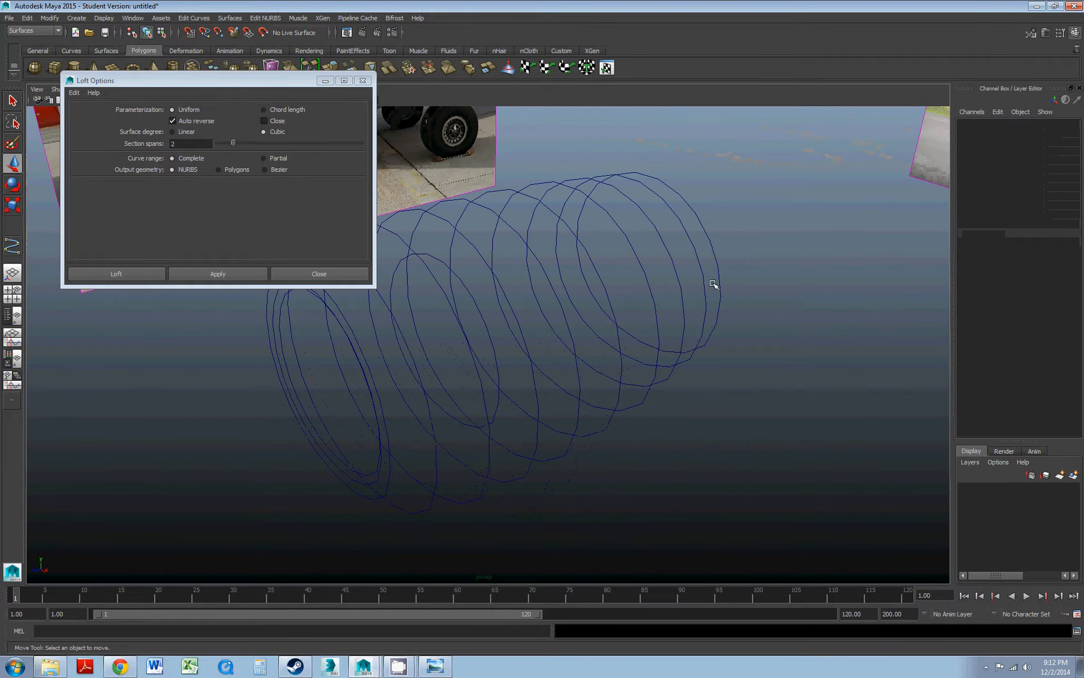
pyautogui.click(717, 284)
pyautogui.keyDown('shift'); pyautogui.click(685, 305); pyautogui.keyUp('shift')
pyautogui.keyDown('shift'); pyautogui.click(657, 320); pyautogui.keyUp('shift')
pyautogui.keyDown('shift'); pyautogui.click(657, 320); pyautogui.keyUp('shift')
pyautogui.keyDown('shift'); pyautogui.click(619, 334); pyautogui.keyUp('shift')
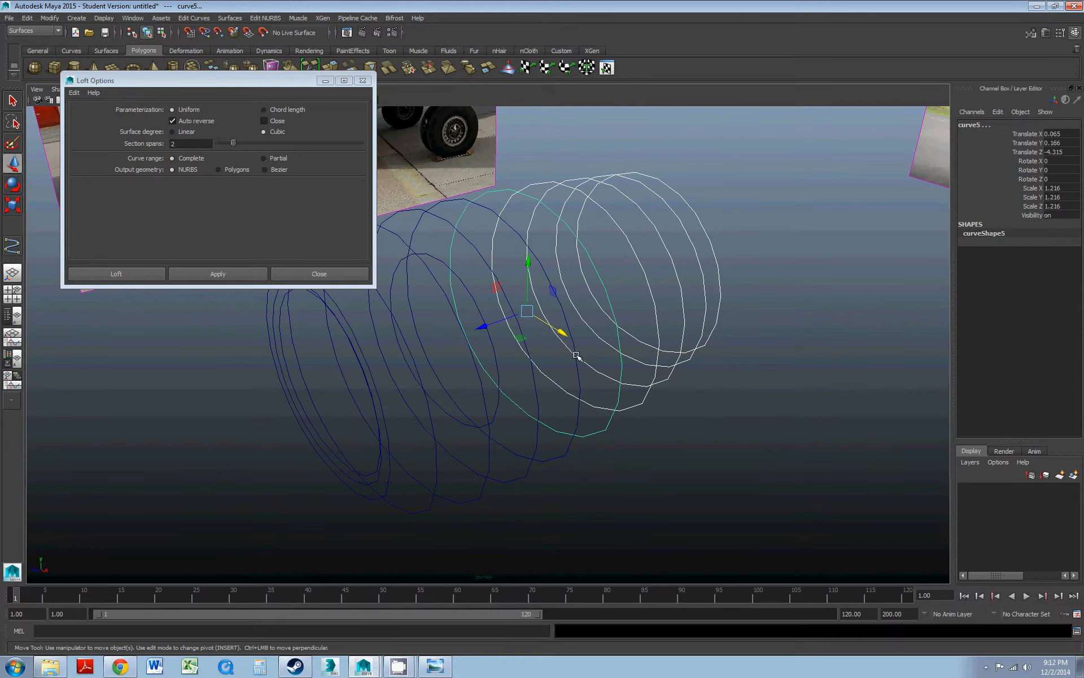
pyautogui.keyDown('shift'); pyautogui.click(515, 424); pyautogui.keyUp('shift')
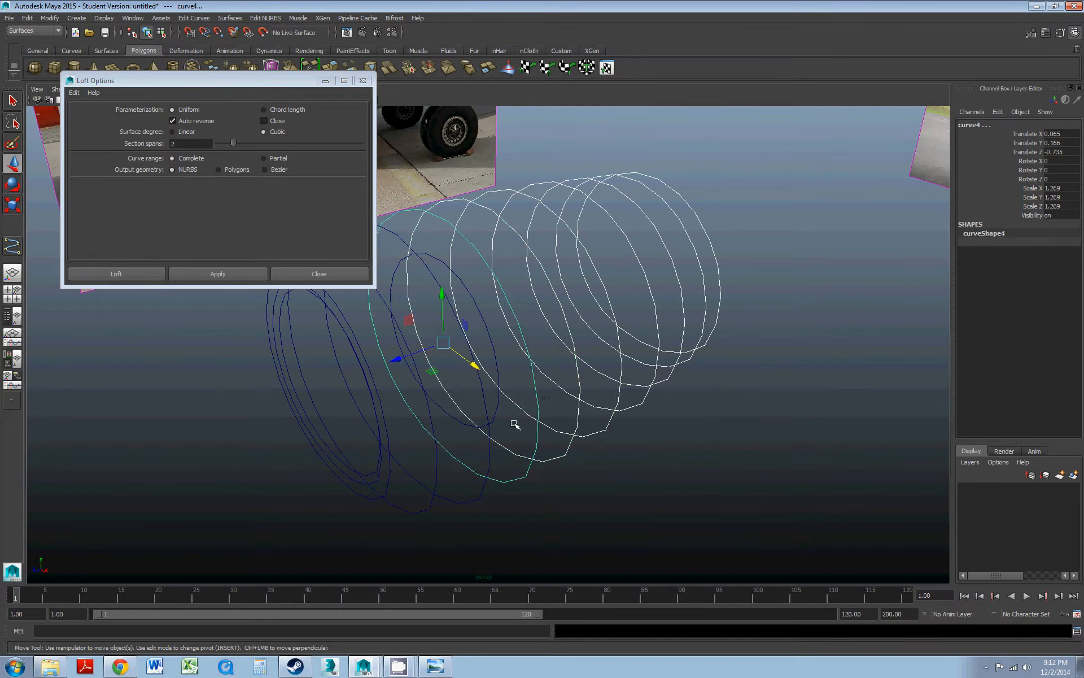
# - Add the remaining front rings and intake lip rings to the selection, ending with the small inner ring
pyautogui.keyDown('shift'); pyautogui.click(398, 476); pyautogui.keyUp('shift')
pyautogui.keyDown('shift'); pyautogui.click(386, 487); pyautogui.keyUp('shift')
pyautogui.keyDown('shift'); pyautogui.click(386, 487); pyautogui.keyUp('shift')
pyautogui.keyDown('shift'); pyautogui.click(378, 480); pyautogui.keyUp('shift')
pyautogui.keyDown('shift'); pyautogui.click(371, 473); pyautogui.keyUp('shift')
pyautogui.keyDown('shift'); pyautogui.click(460, 428); pyautogui.keyUp('shift')
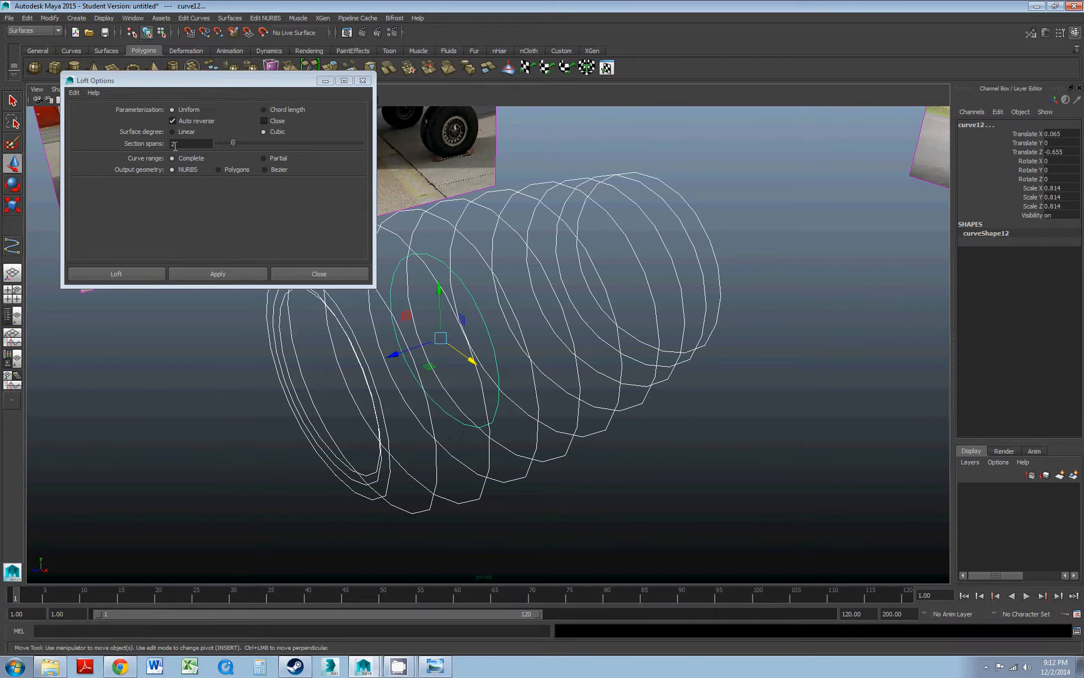
# - Try lofting the selected rings into a cubic NURBS surface with 2 section spans, inspect the shell and undo the loft
pyautogui.click(196, 273)
pyautogui.keyDown('alt'); pyautogui.moveTo(526, 300); pyautogui.dragTo(556, 300); pyautogui.keyUp('alt')
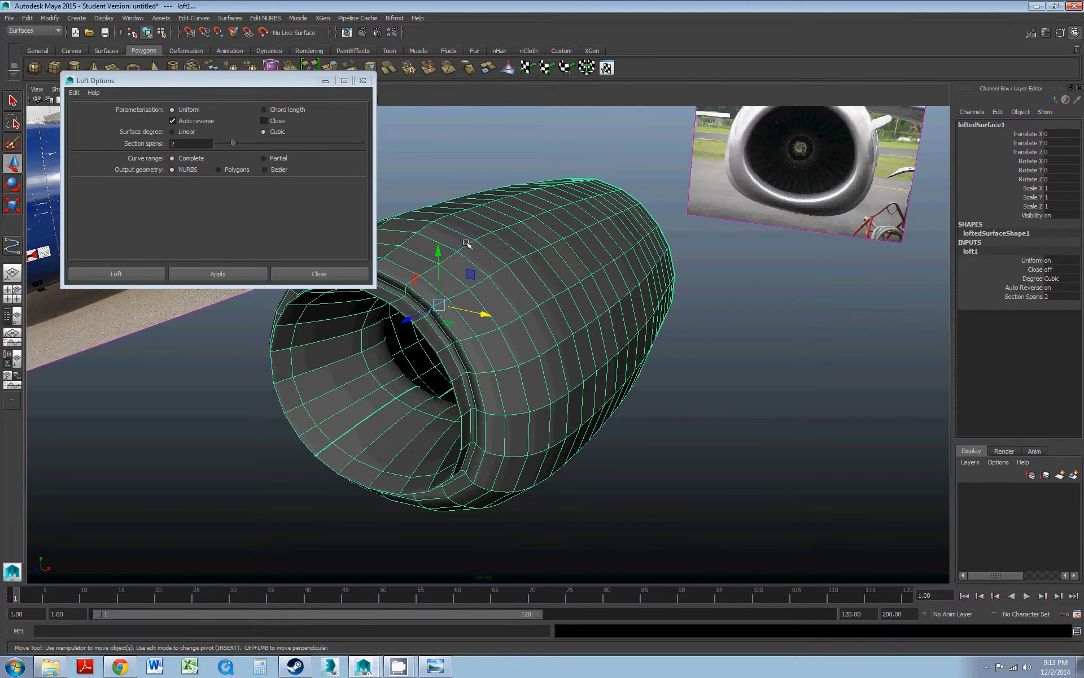
pyautogui.keyDown('alt'); pyautogui.moveTo(526, 263); pyautogui.dragTo(479, 270); pyautogui.keyUp('alt')
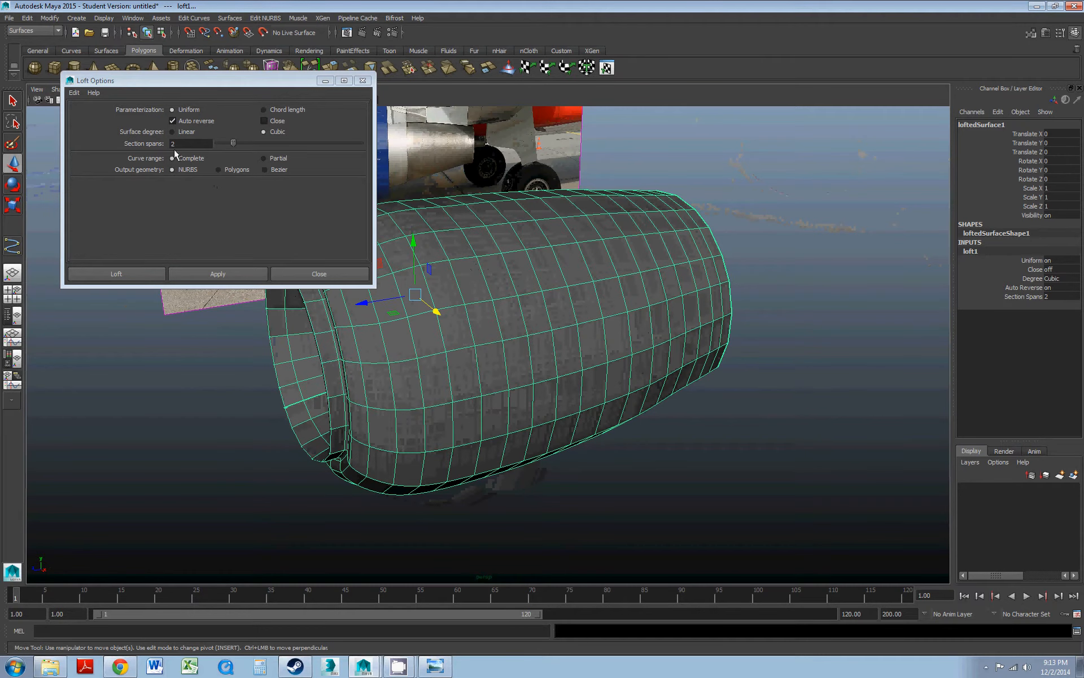
pyautogui.keyDown('alt'); pyautogui.moveTo(504, 262); pyautogui.dragTo(543, 263); pyautogui.keyUp('alt')
pyautogui.click(27, 18)
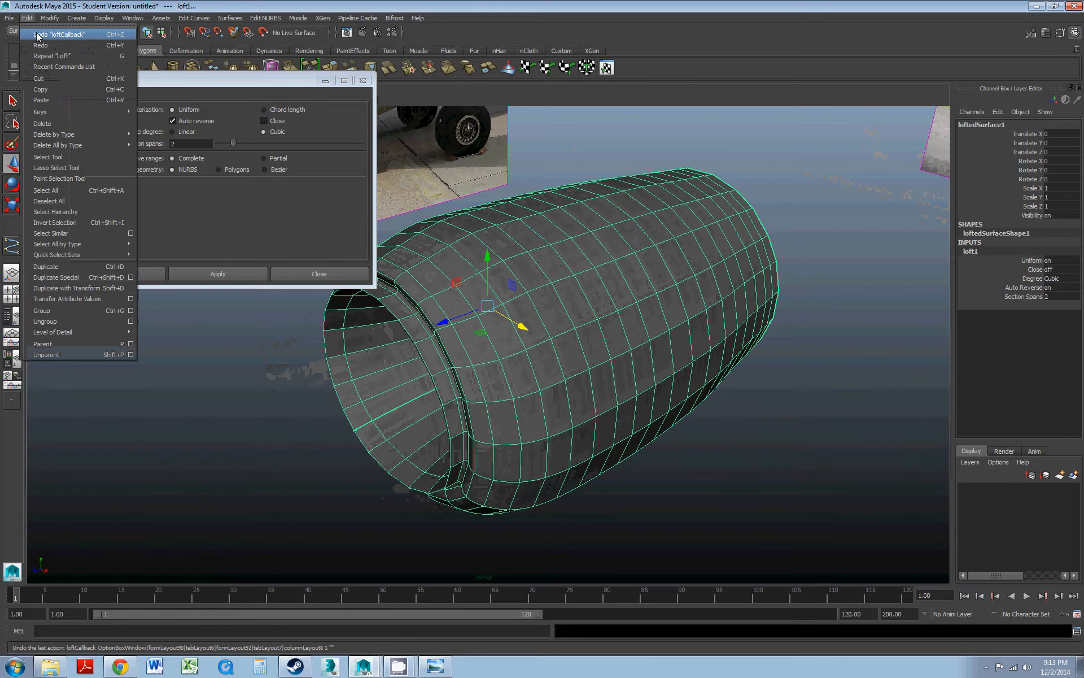
pyautogui.click(38, 34)
# - Loft the selected rings into a cubic NURBS surface with 1 section span, and close the loft options
pyautogui.doubleClick(179, 143)
pyautogui.write('1')
pyautogui.click(233, 276)
pyautogui.keyDown('alt'); pyautogui.moveTo(678, 205); pyautogui.dragTo(733, 202); pyautogui.keyUp('alt')
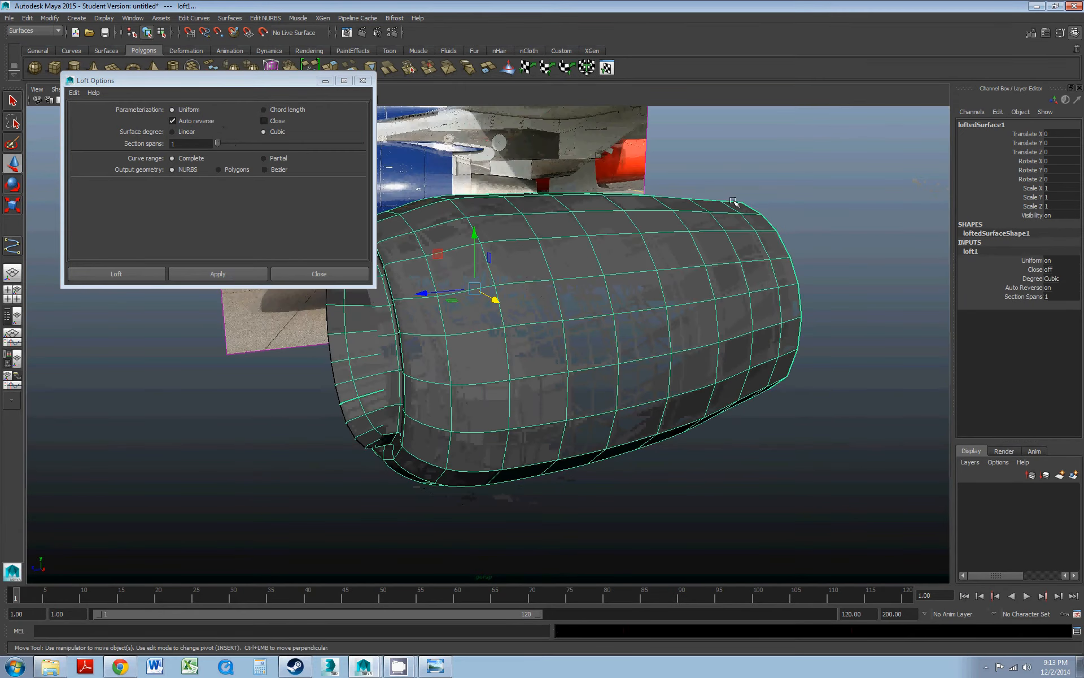
pyautogui.keyDown('alt'); pyautogui.moveTo(493, 368); pyautogui.dragTo(537, 310); pyautogui.keyUp('alt')
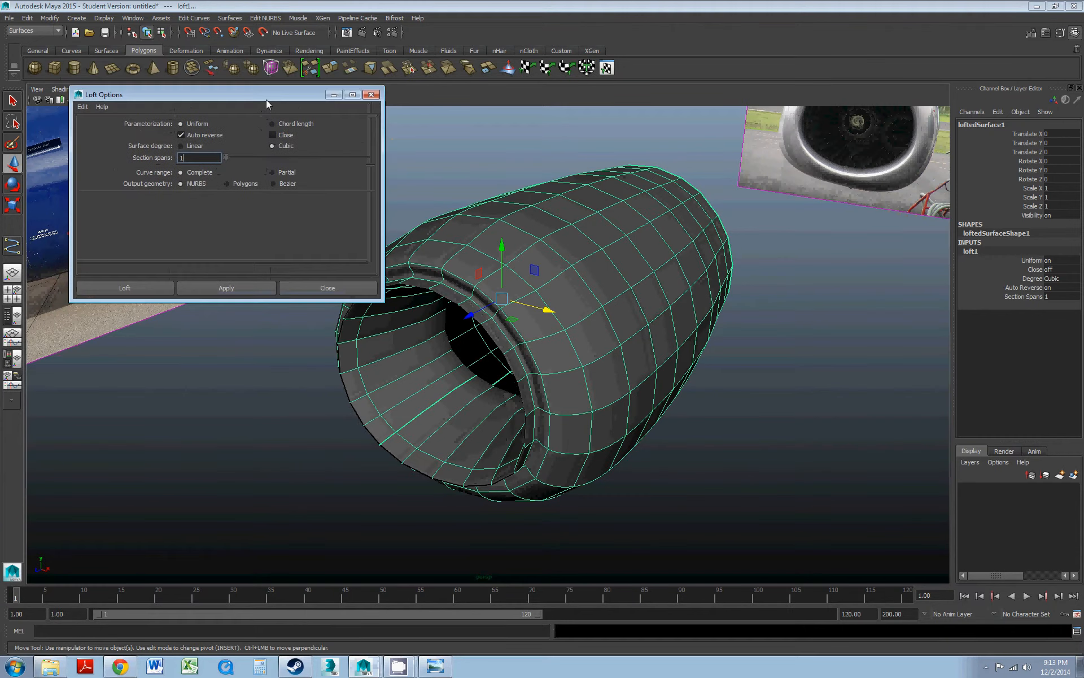
pyautogui.click(319, 273)
# - Inspect the intake lip of the lofted shell, and move the shell about 15.4 units along X away from its rings
pyautogui.keyDown('alt'); pyautogui.moveTo(529, 311); pyautogui.dragTo(397, 260); pyautogui.keyUp('alt')
pyautogui.scroll(5, 435, 310)
pyautogui.scroll(-6, 403, 294)
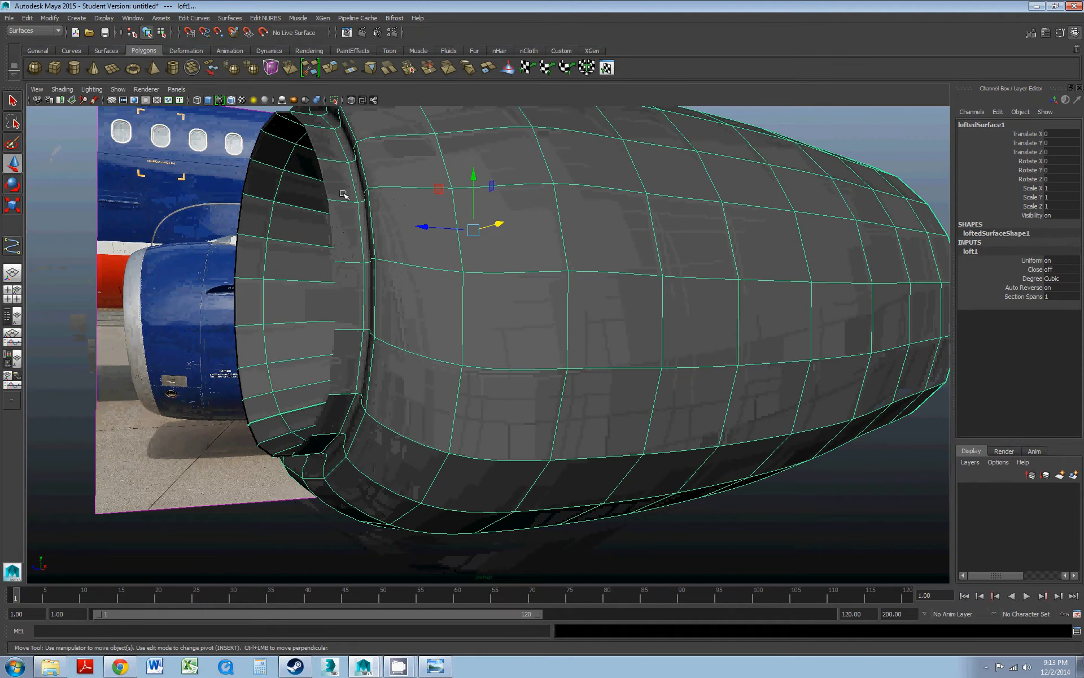
pyautogui.keyDown('alt'); pyautogui.moveTo(337, 226); pyautogui.dragTo(378, 257); pyautogui.keyUp('alt')
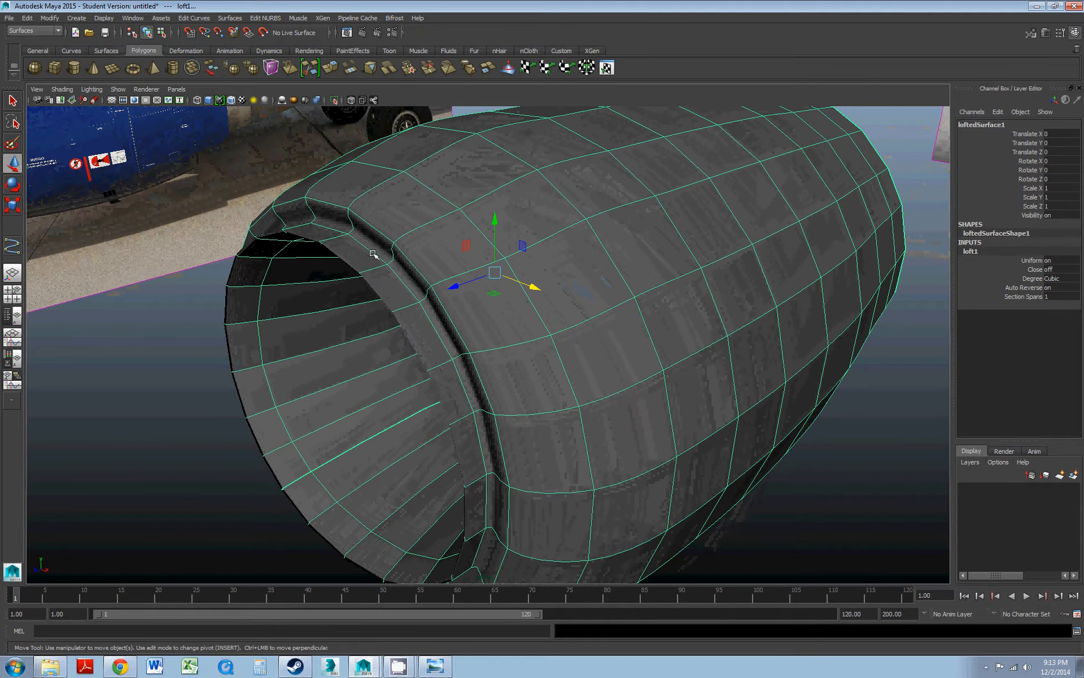
pyautogui.scroll(-5, 456, 275)
pyautogui.moveTo(534, 338); pyautogui.dragTo(753, 439)
# - Try shifting the inner intake lip ring slightly along the engine's axis, and undo the move
pyautogui.scroll(5, 557, 380)
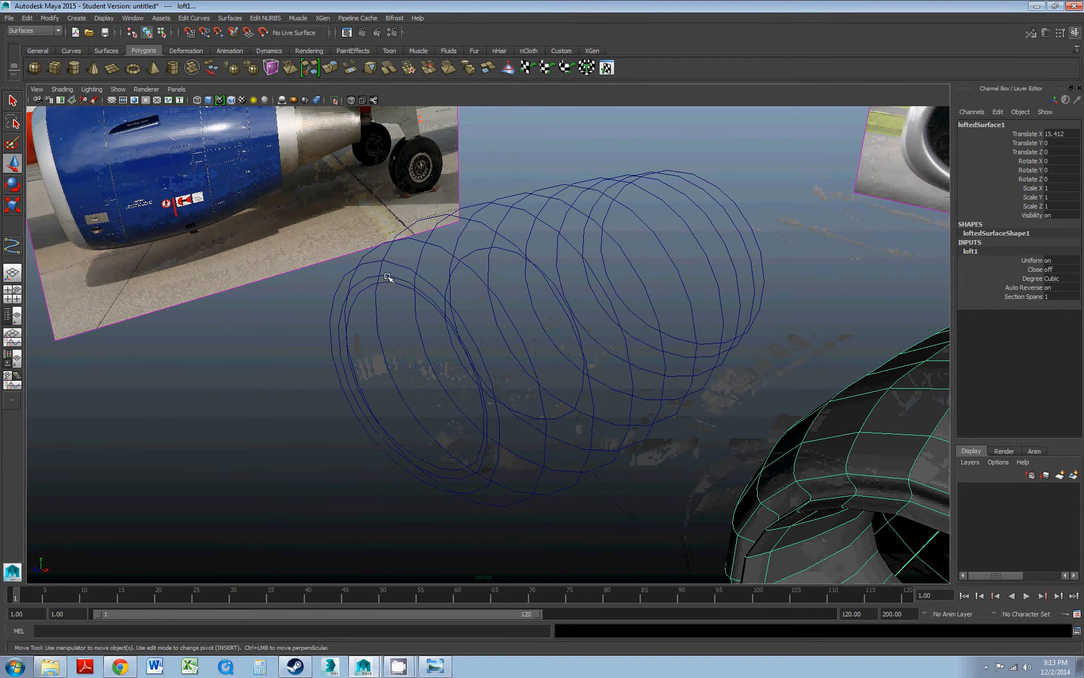
pyautogui.click(387, 276)
pyautogui.scroll(-6, 411, 301)
pyautogui.keyDown('alt'); pyautogui.moveTo(537, 354); pyautogui.dragTo(417, 288, button='middle'); pyautogui.keyUp('alt')
pyautogui.moveTo(287, 303); pyautogui.dragTo(290, 302)
pyautogui.hotkey('ctrl', 'z')
# - Move the outer ring of the intake lip forward along the engine's axis to Translate Z 3.912
pyautogui.keyDown('alt'); pyautogui.moveTo(361, 322); pyautogui.dragTo(431, 333); pyautogui.keyUp('alt')
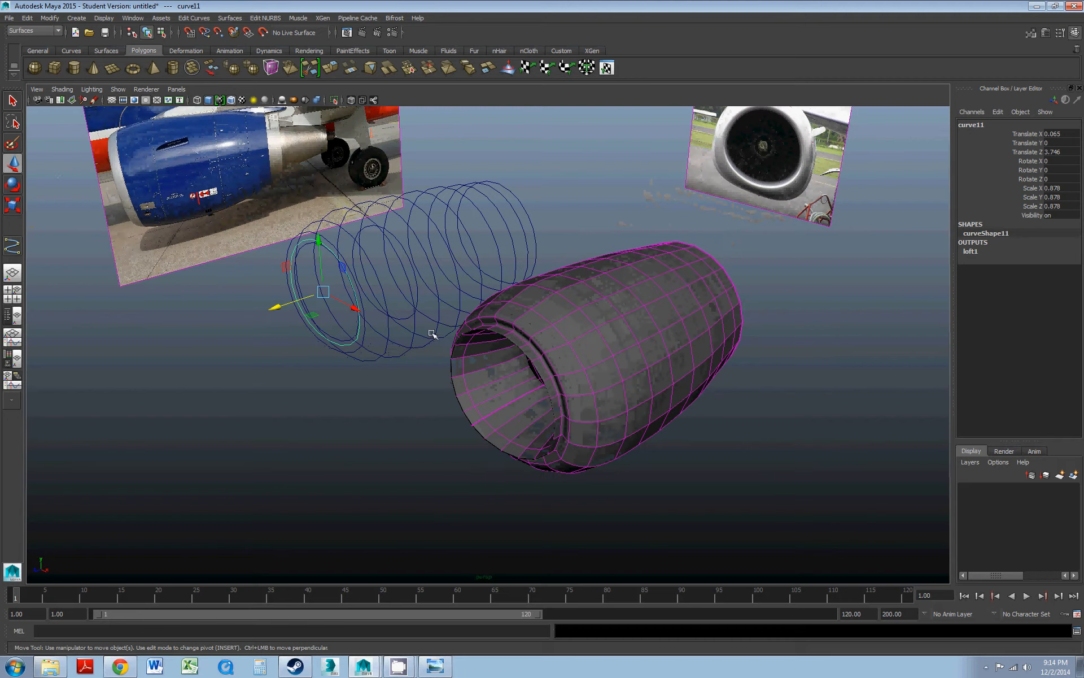
pyautogui.scroll(3, 432, 334)
pyautogui.click(279, 217)
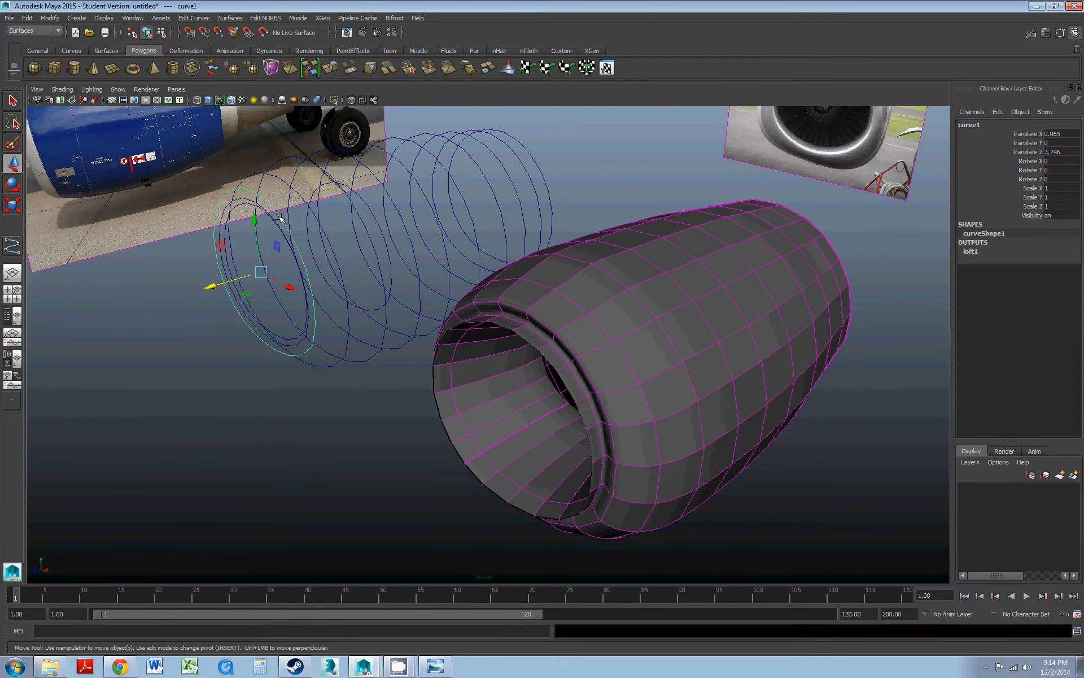
pyautogui.moveTo(236, 279)
pyautogui.mouseDown()
pyautogui.moveTo(229, 284)
pyautogui.moveTo(239, 274)
pyautogui.mouseUp()
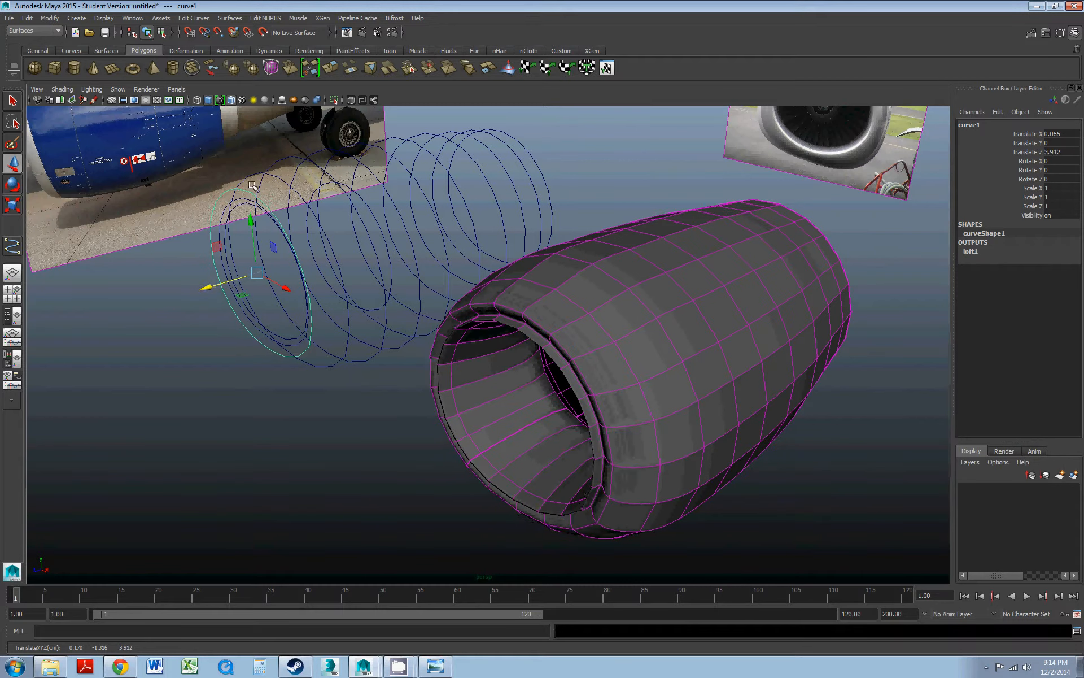
# - Move the inner intake lip ring forward to Translate Z 4.216, scale it uniformly to 0.9, and inspect the reshaped lip
pyautogui.click(240, 203)
pyautogui.moveTo(237, 279)
pyautogui.mouseDown()
pyautogui.moveTo(220, 284)
pyautogui.moveTo(253, 276)
pyautogui.mouseUp()
pyautogui.press('r')
pyautogui.keyDown('alt'); pyautogui.moveTo(415, 346); pyautogui.dragTo(399, 327); pyautogui.keyUp('alt')
pyautogui.keyDown('alt'); pyautogui.moveTo(298, 316); pyautogui.dragTo(358, 316); pyautogui.keyUp('alt')
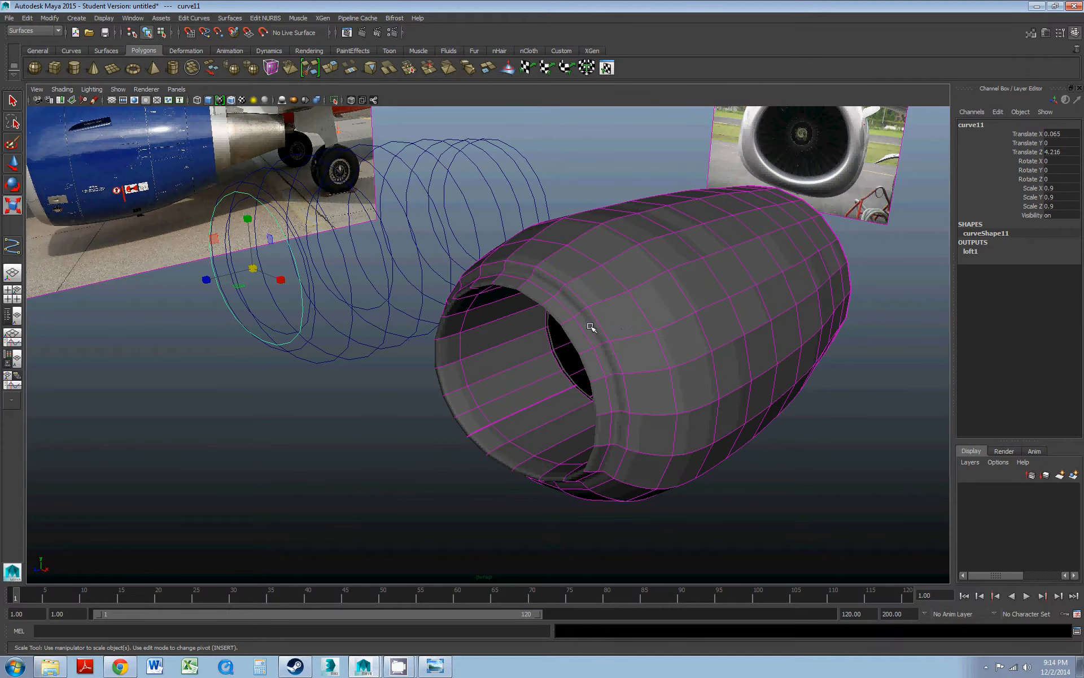
pyautogui.keyDown('alt'); pyautogui.moveTo(551, 333); pyautogui.dragTo(488, 323); pyautogui.keyUp('alt')
pyautogui.keyDown('alt'); pyautogui.moveTo(462, 325); pyautogui.dragTo(558, 327); pyautogui.keyUp('alt')
pyautogui.click(611, 398)
pyautogui.keyDown('alt'); pyautogui.moveTo(595, 402); pyautogui.dragTo(603, 405); pyautogui.keyUp('alt')
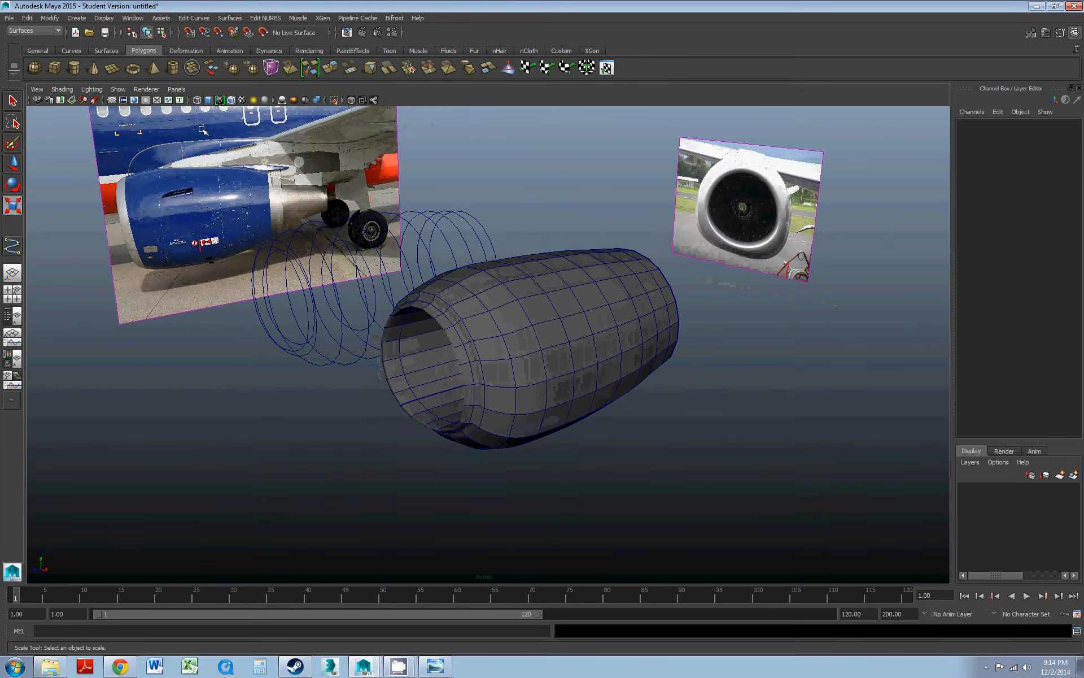
# - Compare the wireframe and shaded displays of the shell, and return the viewport renderer to Viewport 2.0
pyautogui.click(214, 103)
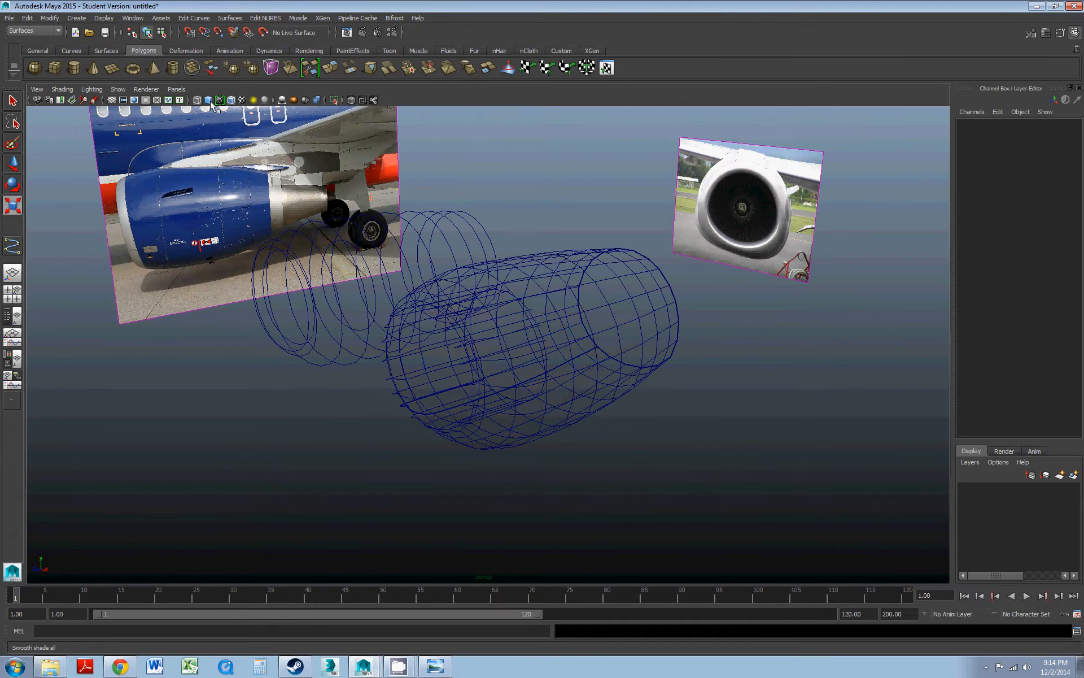
pyautogui.click(210, 102)
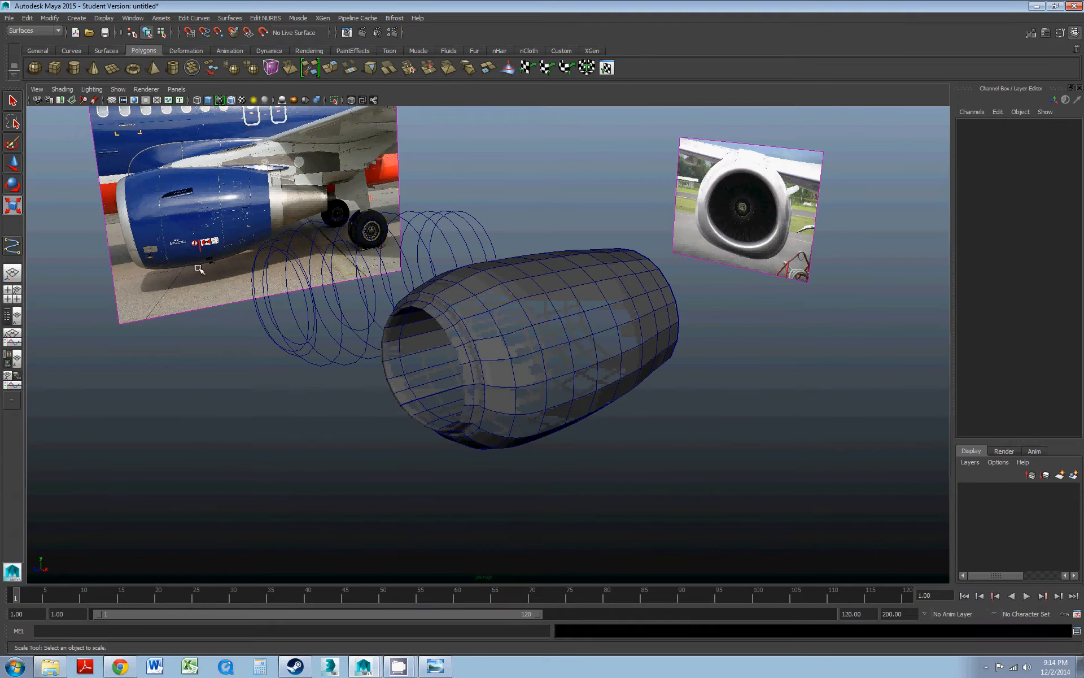
pyautogui.moveTo(491, 327); pyautogui.dragTo(495, 321, button='right')
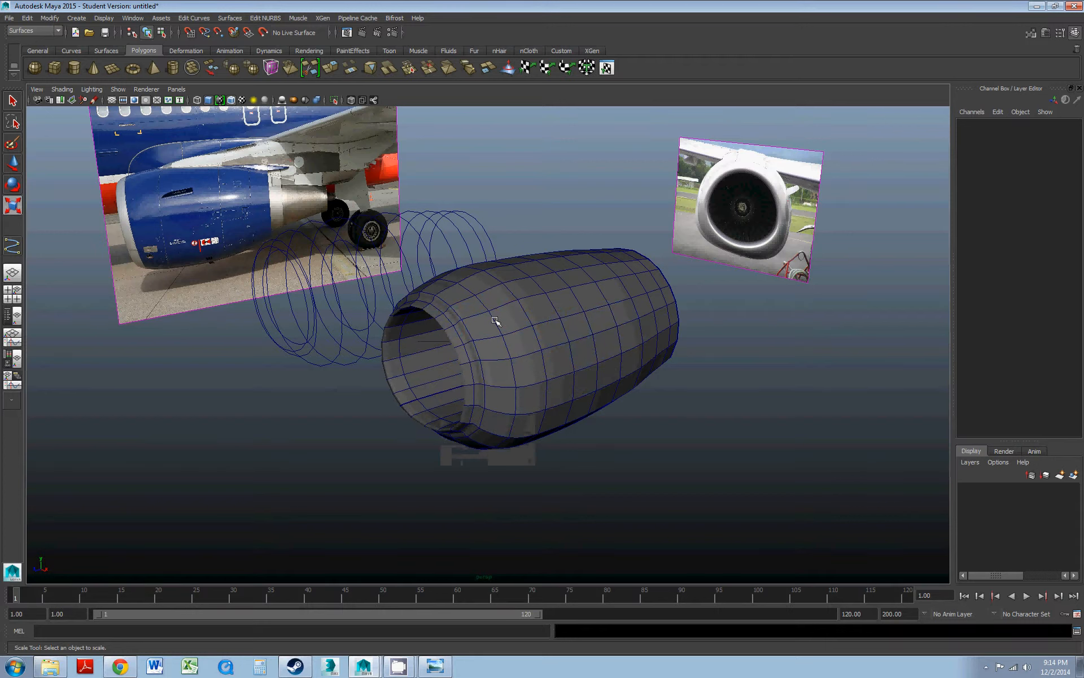
pyautogui.click(341, 346)
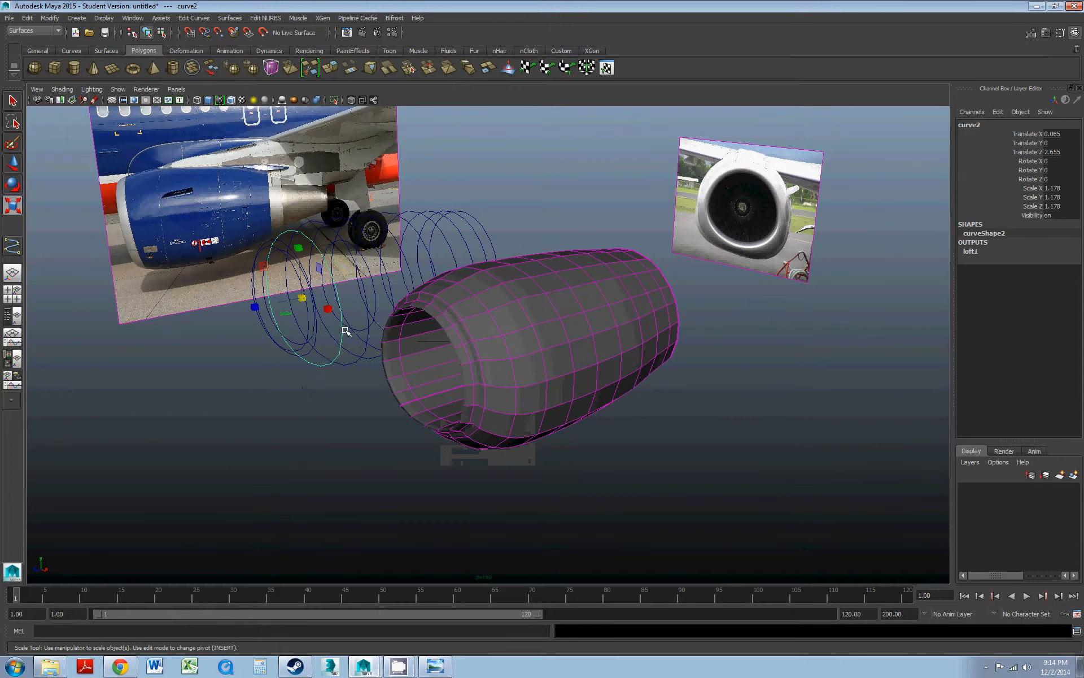
pyautogui.click(183, 259)
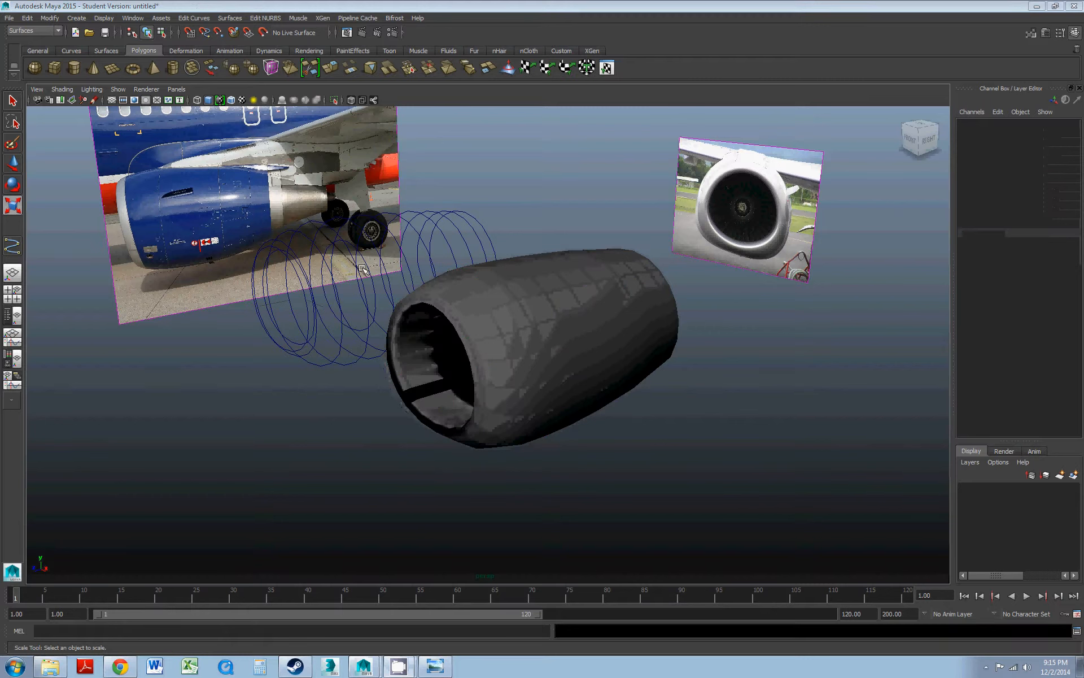
pyautogui.click(150, 90)
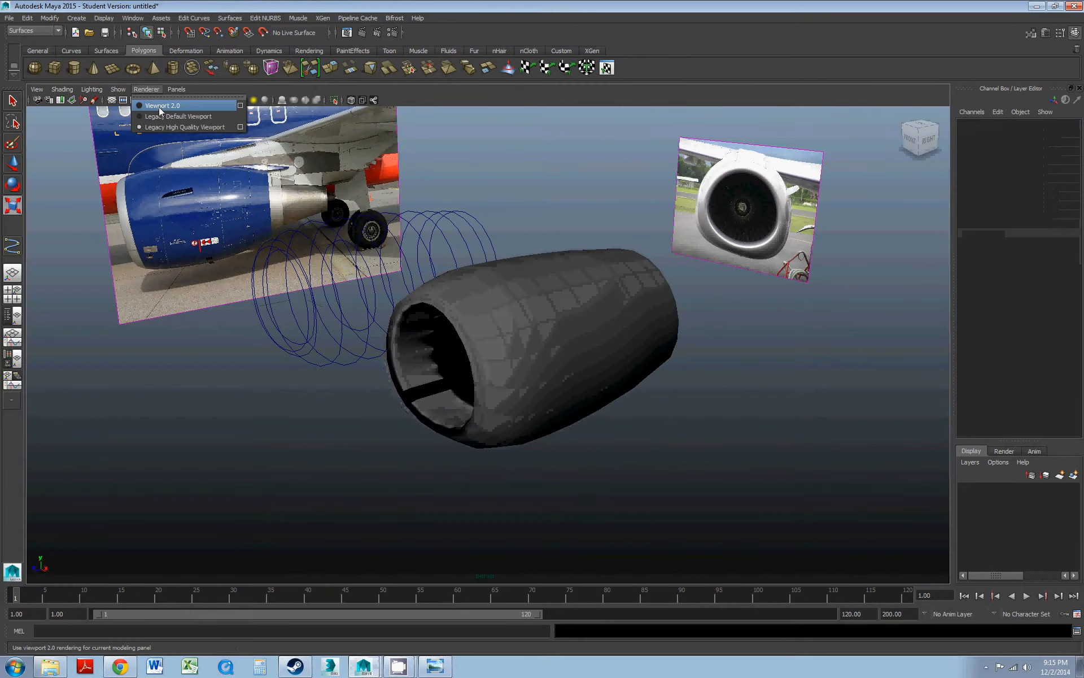
pyautogui.click(158, 105)
# - Select the lofted engine shell and center its pivot
pyautogui.keyDown('alt'); pyautogui.moveTo(474, 270); pyautogui.dragTo(497, 283); pyautogui.keyUp('alt')
pyautogui.click(490, 316)
pyautogui.press('r')
pyautogui.scroll(2, 491, 316)
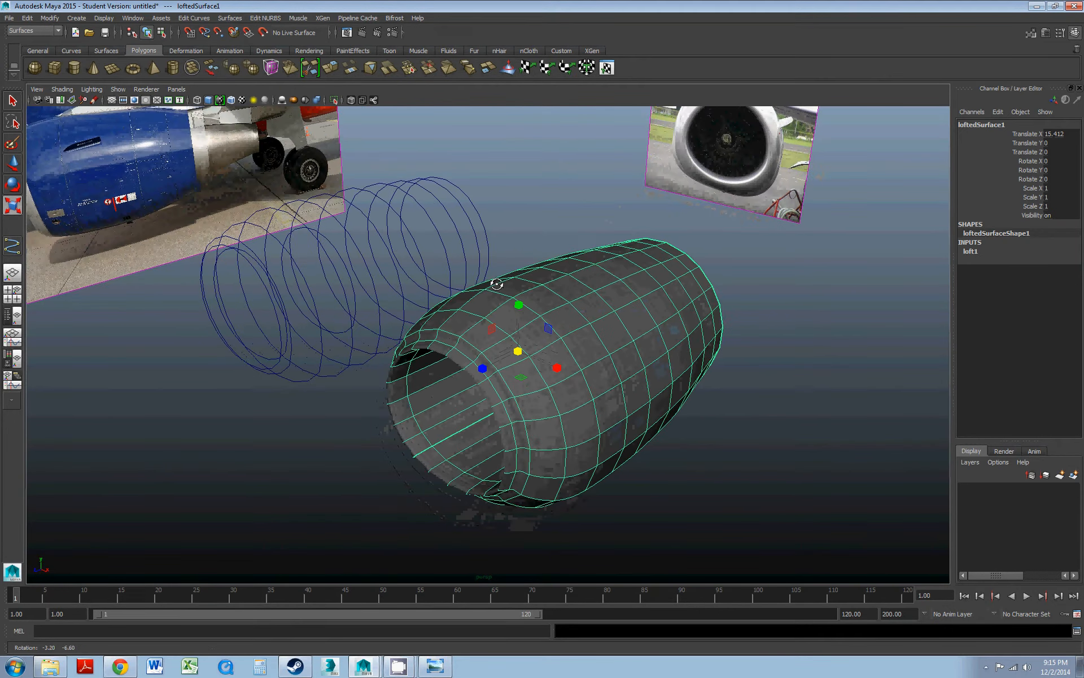
pyautogui.click(49, 18)
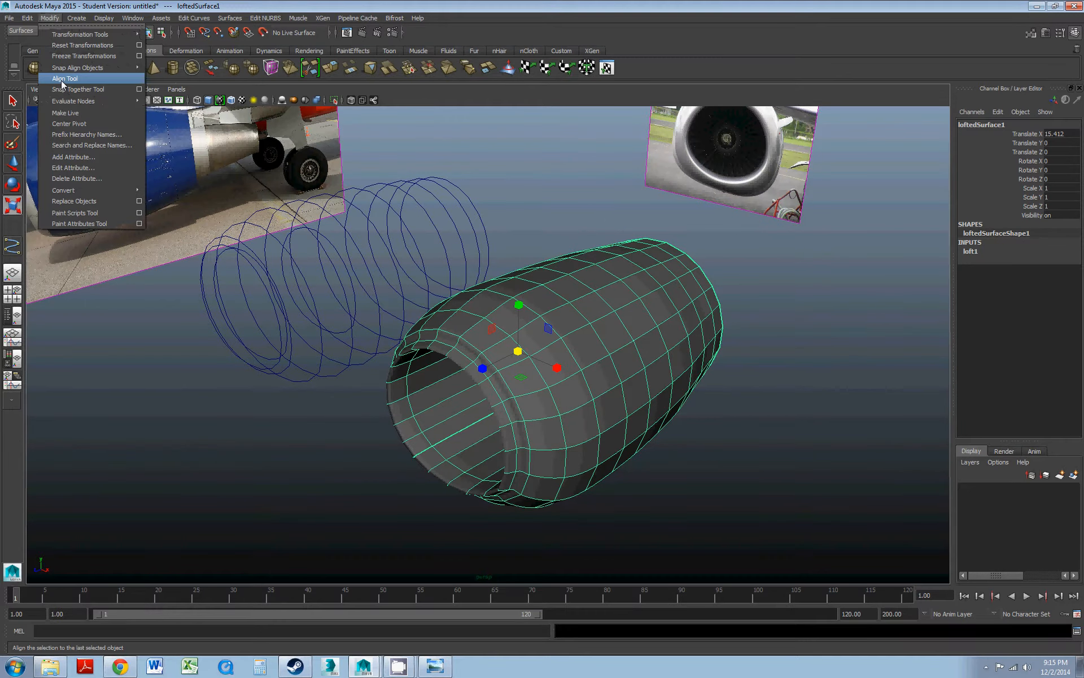
pyautogui.click(72, 122)
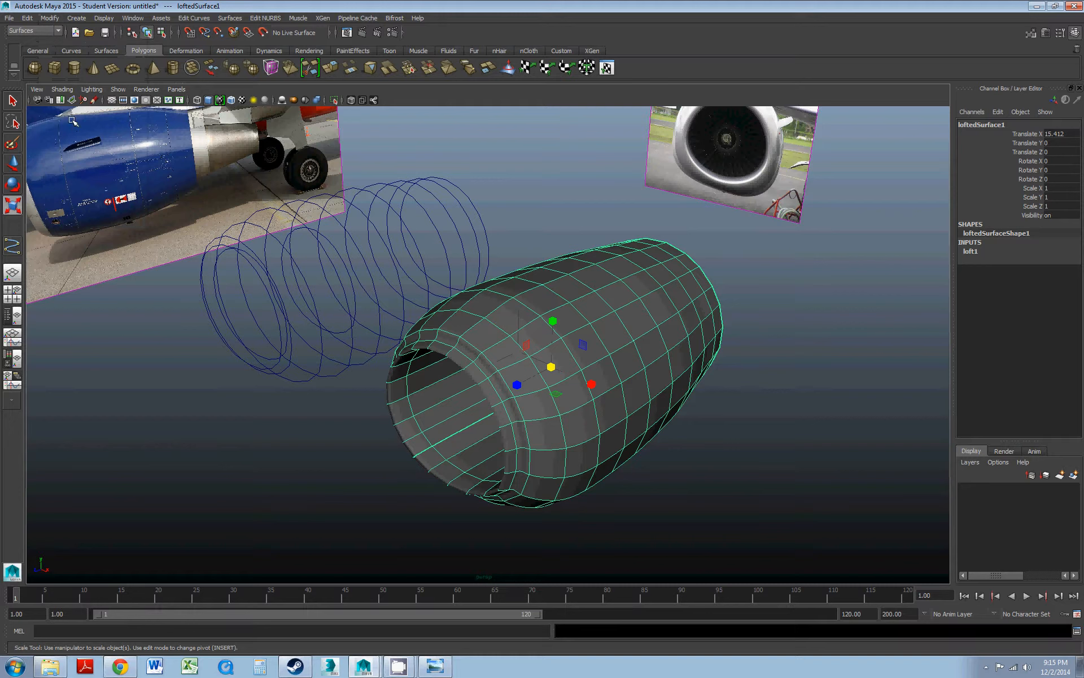
# - Open the NURBS to Polygons conversion options, and choose the Quads type with the General tessellation method
pyautogui.click(49, 18)
pyautogui.moveTo(76, 195)
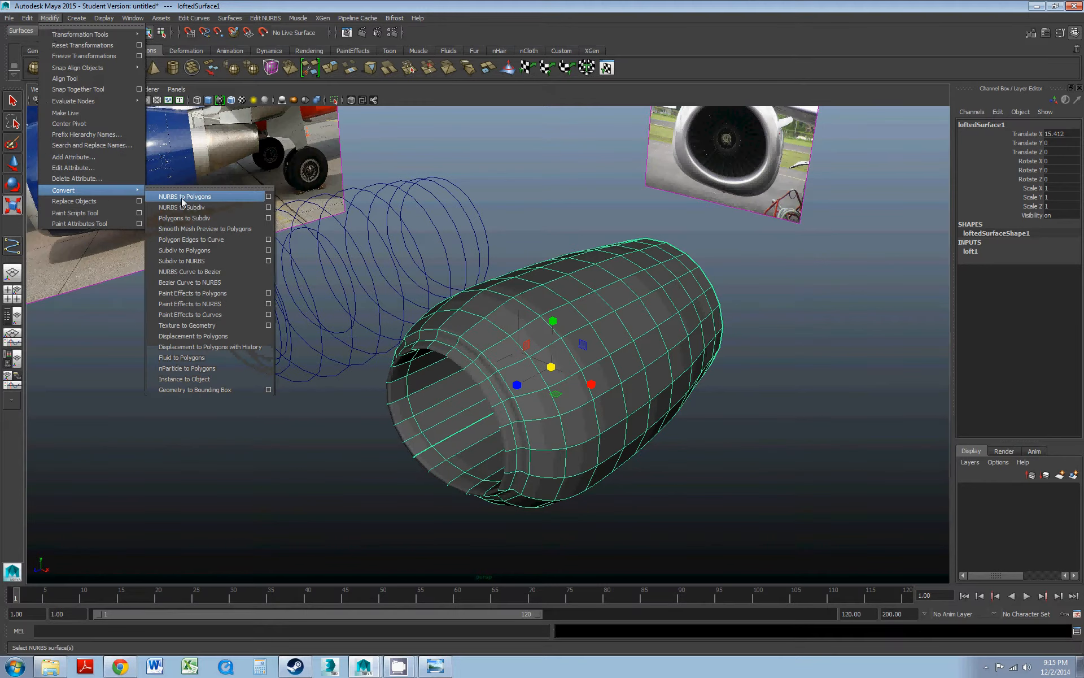
pyautogui.click(268, 196)
pyautogui.moveTo(309, 102); pyautogui.dragTo(359, 207)
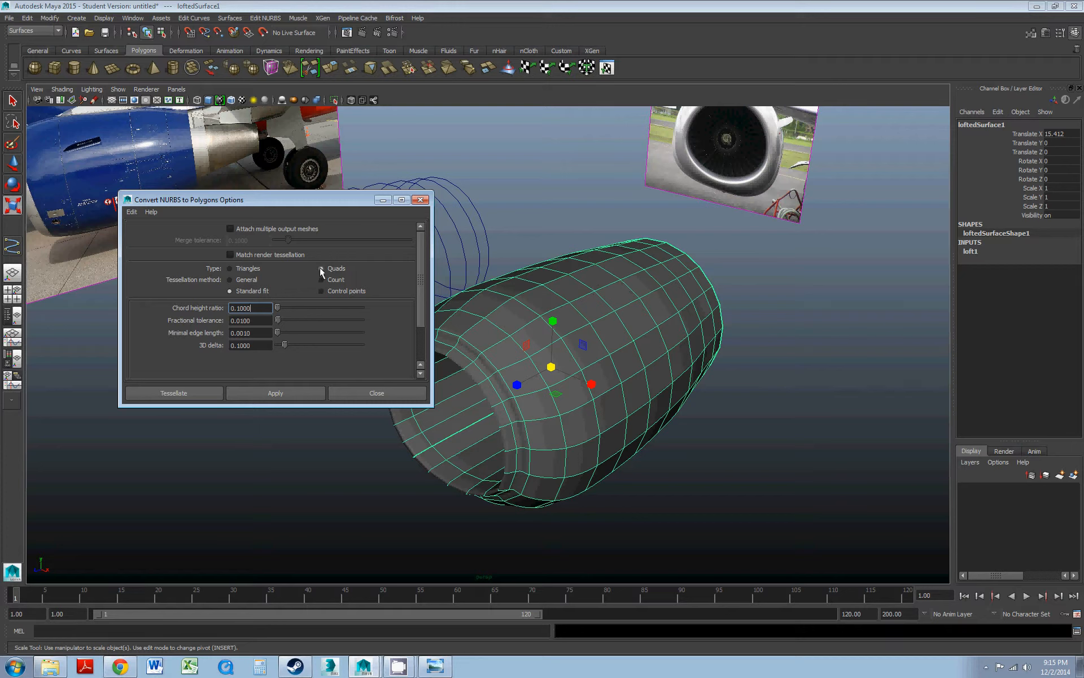
pyautogui.click(229, 280)
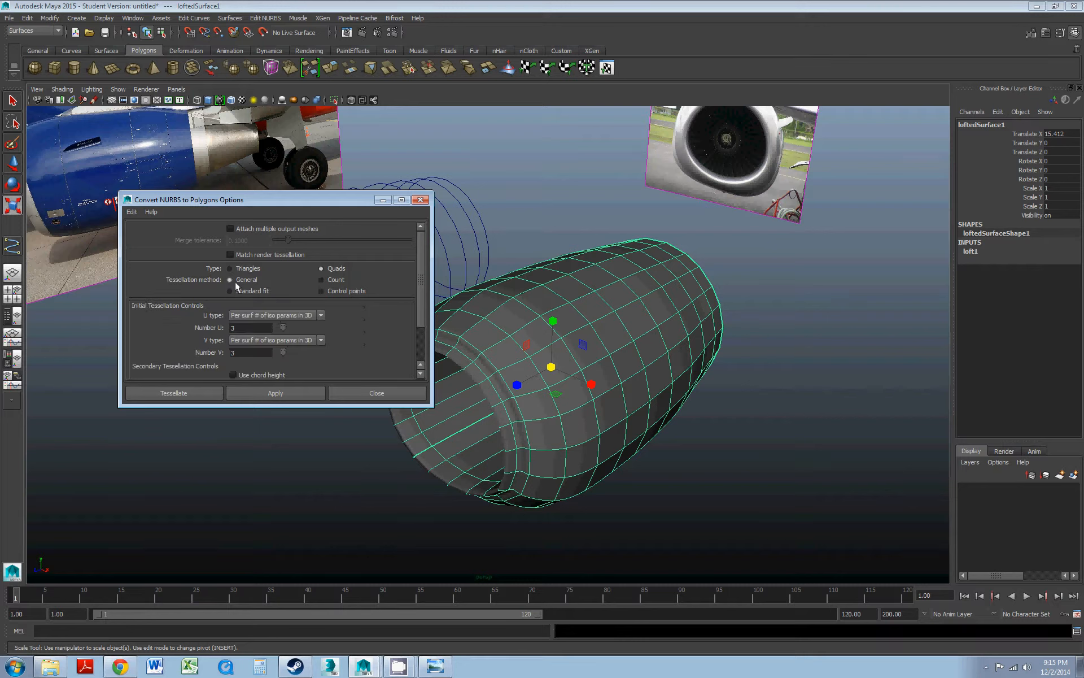
pyautogui.moveTo(419, 287); pyautogui.dragTo(421, 309)
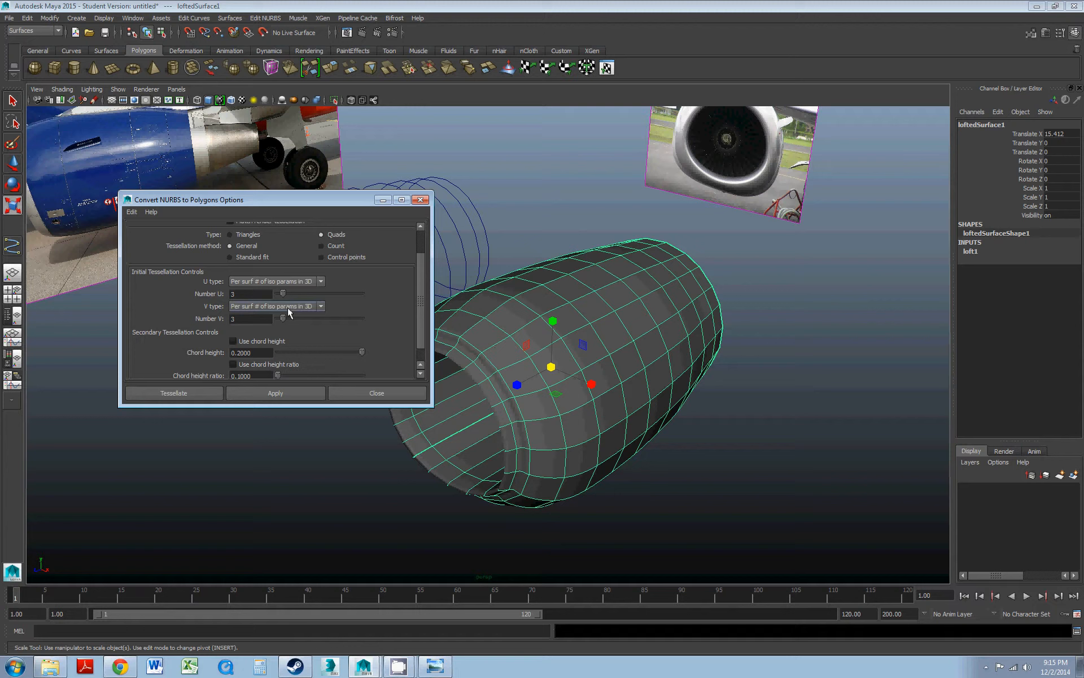
# - Set Number U to 2 and Number V to 8, and convert the lofted shell to polygons
pyautogui.click(248, 294)
pyautogui.write('2')
pyautogui.press('Tab')
pyautogui.click(262, 390)
pyautogui.scroll(-2, 461, 357)
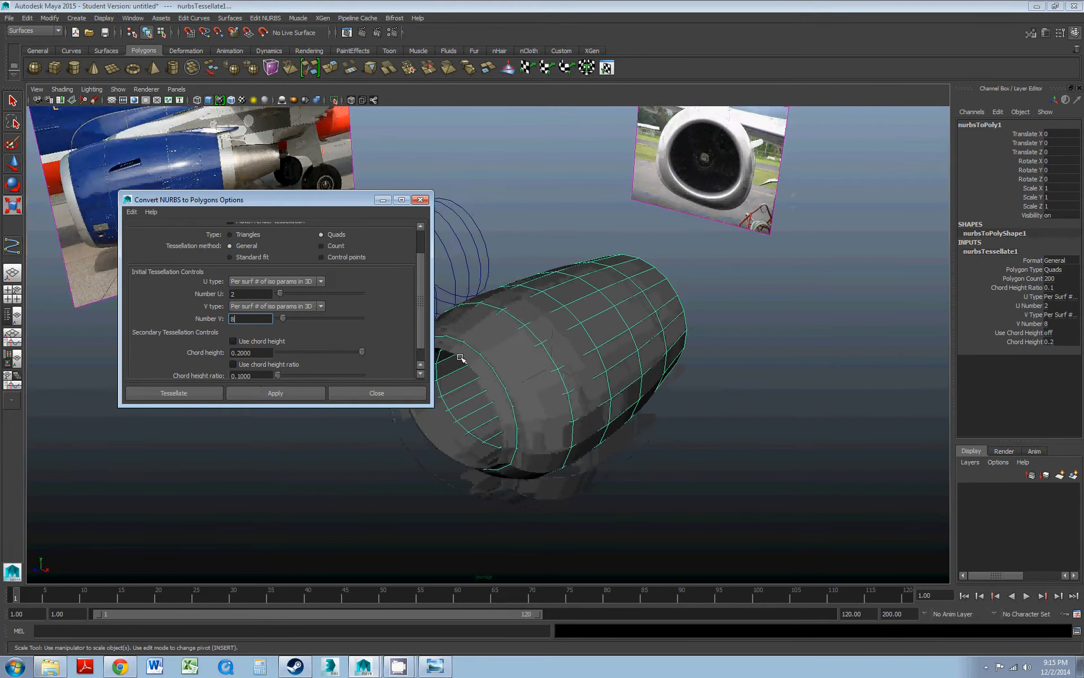
# - Move the polygon version of the shell along X to Translate X 14.334, clear of the NURBS original
pyautogui.scroll(-3, 461, 358)
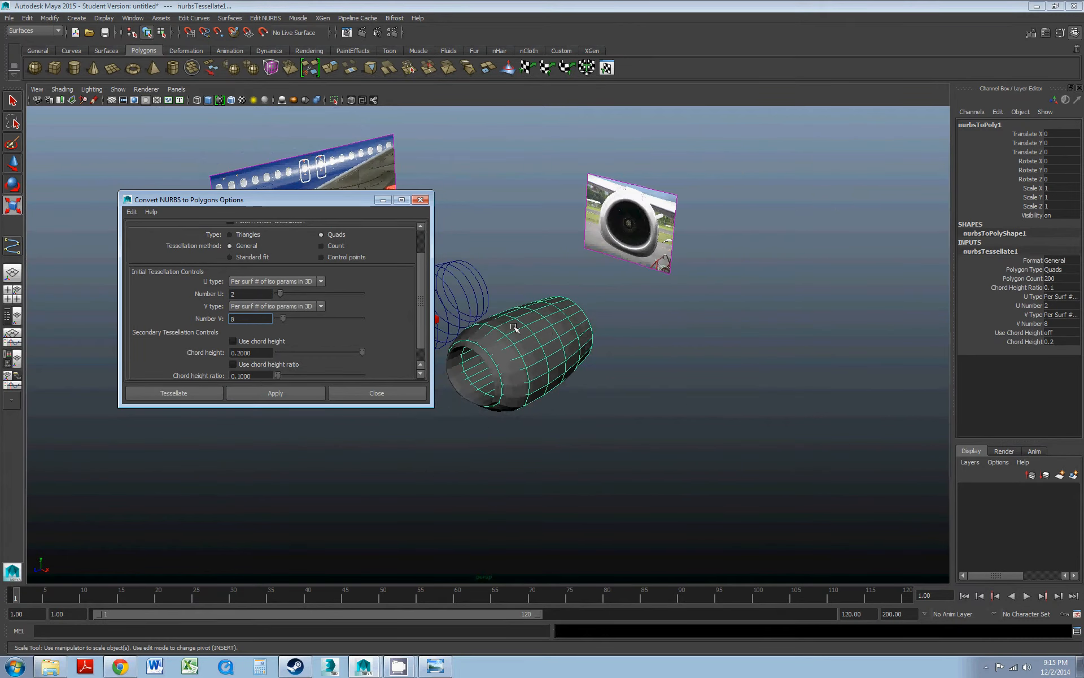
pyautogui.keyDown('alt'); pyautogui.moveTo(512, 324); pyautogui.dragTo(622, 329, button='middle'); pyautogui.keyUp('alt')
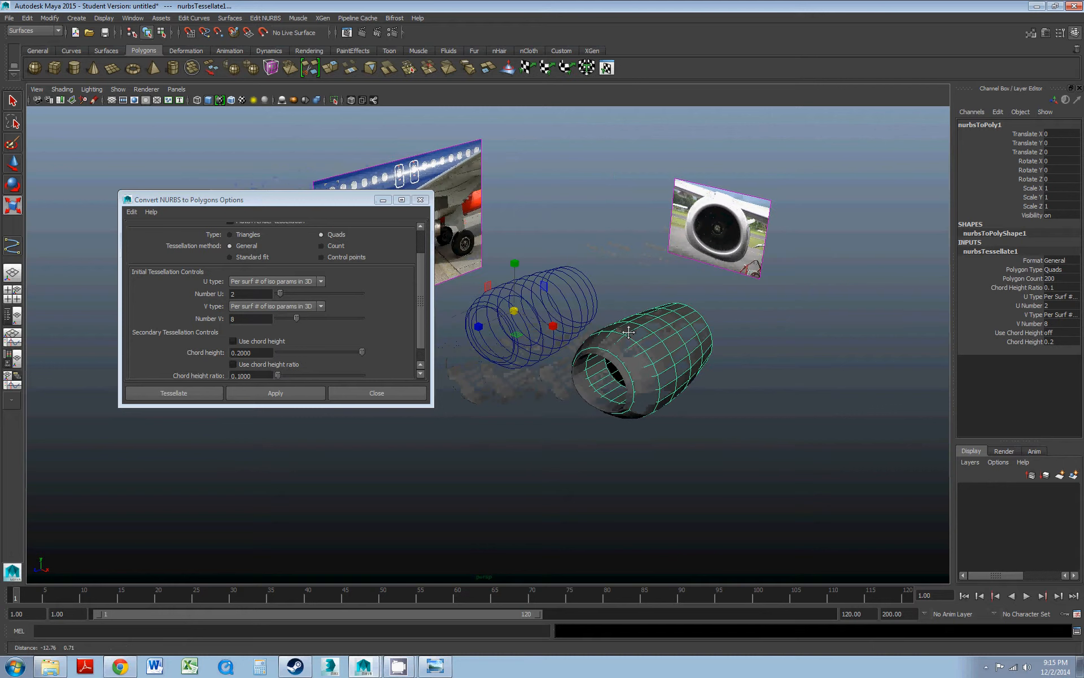
pyautogui.click(12, 163)
pyautogui.moveTo(559, 327); pyautogui.dragTo(684, 357)
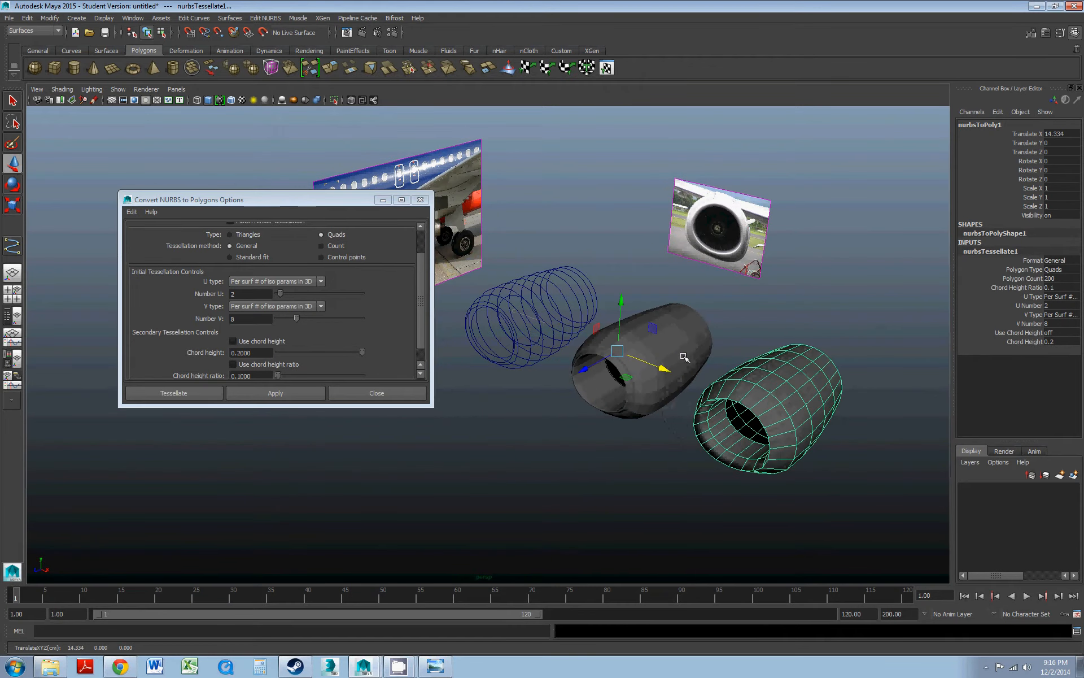
# - Compare the polygon shell with the lofted NURBS original, selecting each and examining the surface divisions
pyautogui.scroll(2, 684, 357)
pyautogui.click(631, 275)
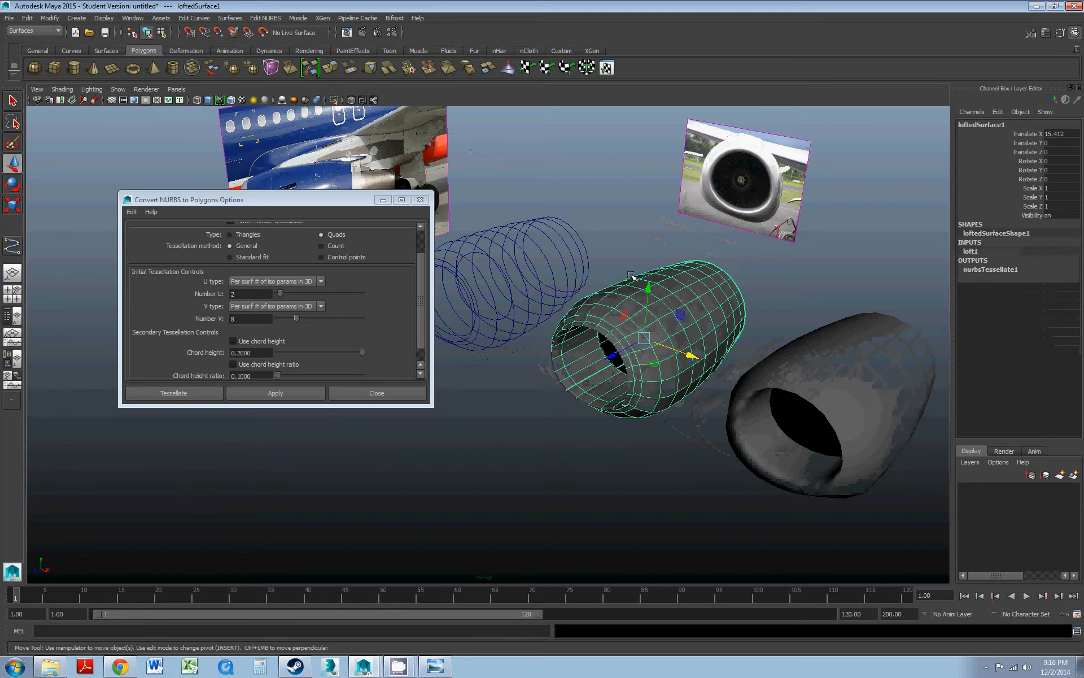
pyautogui.click(813, 377)
pyautogui.scroll(5, 727, 328)
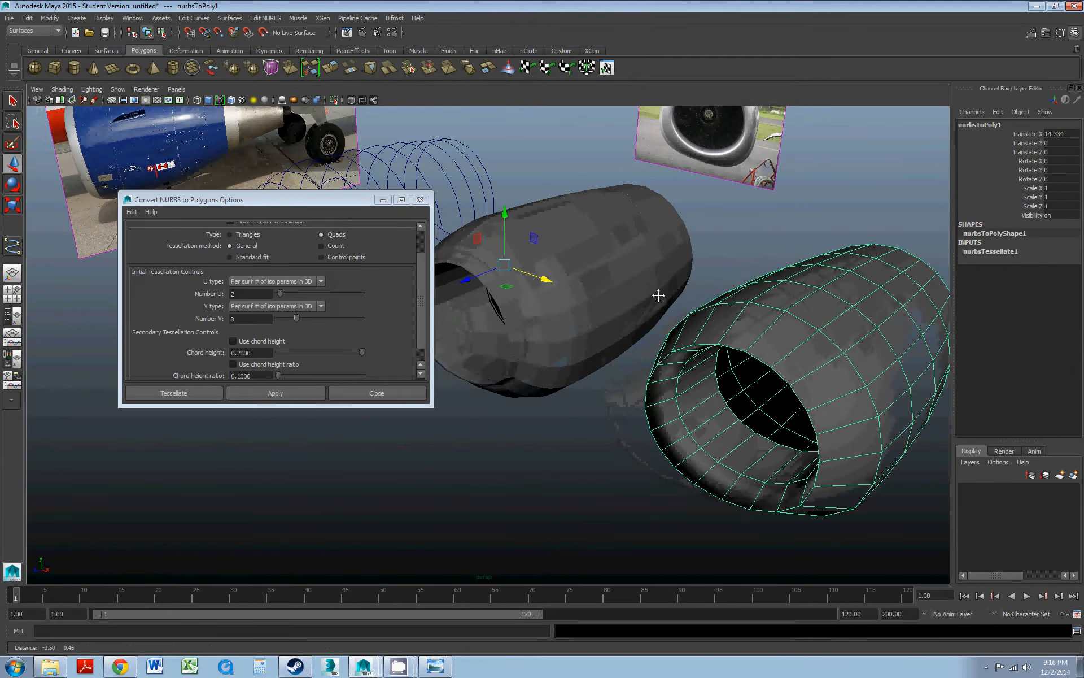
pyautogui.moveTo(666, 293)
pyautogui.keyDown('alt'); pyautogui.mouseDown()
pyautogui.moveTo(720, 318)
pyautogui.moveTo(666, 314)
pyautogui.mouseUp(); pyautogui.keyUp('alt')
pyautogui.scroll(-5, 516, 309)
pyautogui.keyDown('alt'); pyautogui.moveTo(540, 317); pyautogui.dragTo(497, 349); pyautogui.keyUp('alt')
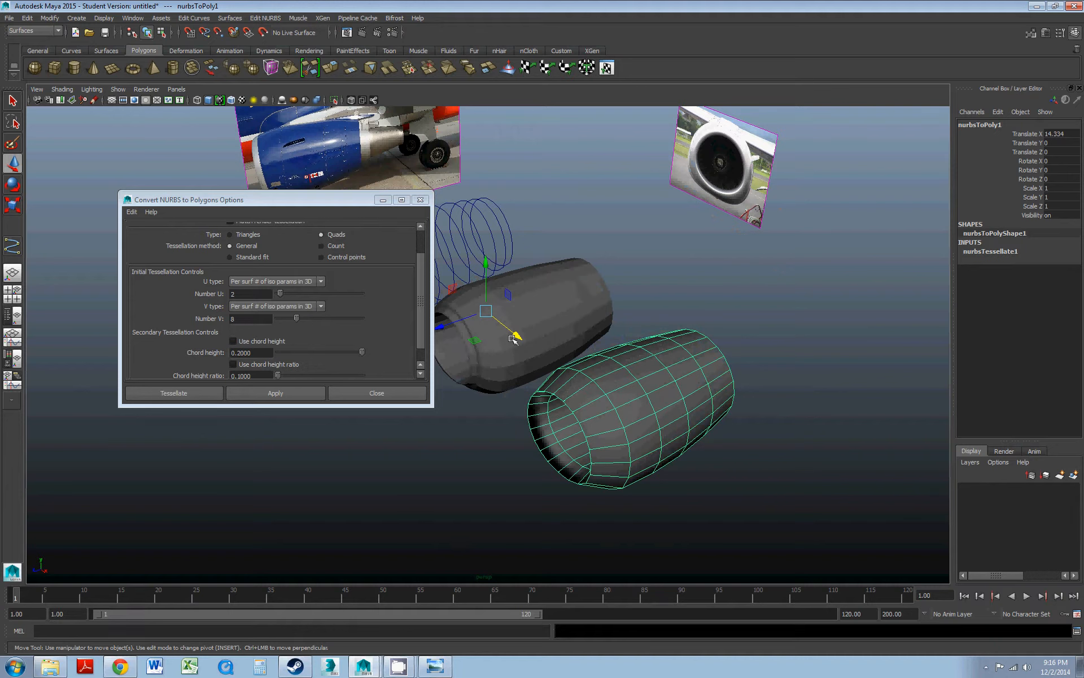
# - Undo the selections, the move along X and the polygon conversion, back to the lofted NURBS shell alone
pyautogui.click(28, 18)
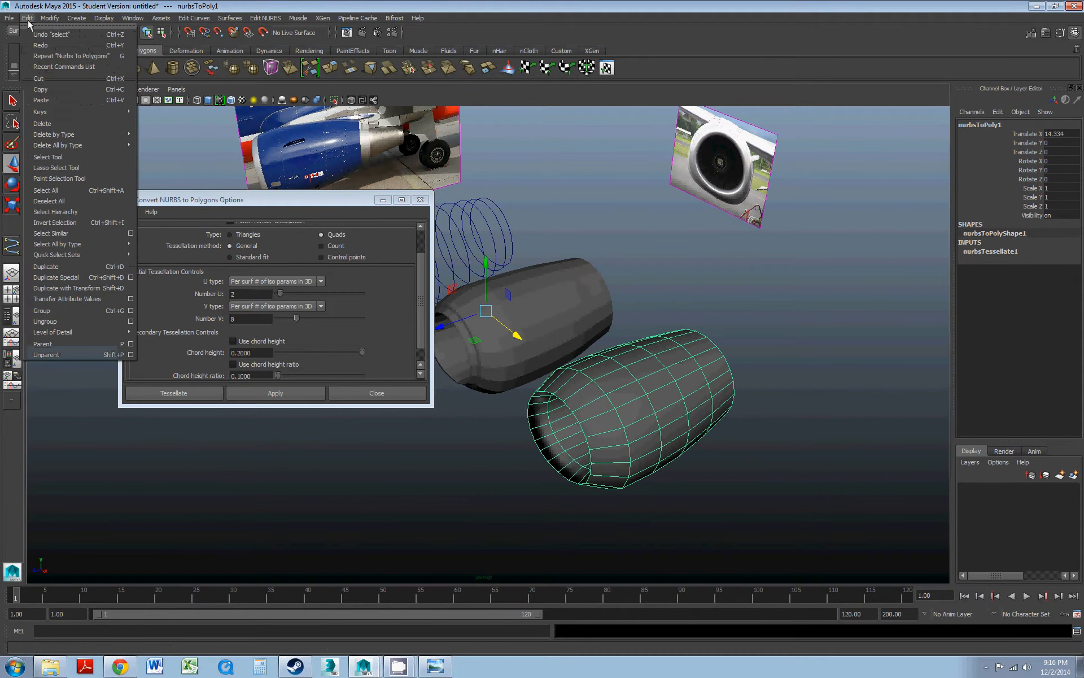
pyautogui.click(38, 34)
pyautogui.click(28, 18)
pyautogui.click(38, 35)
pyautogui.click(28, 19)
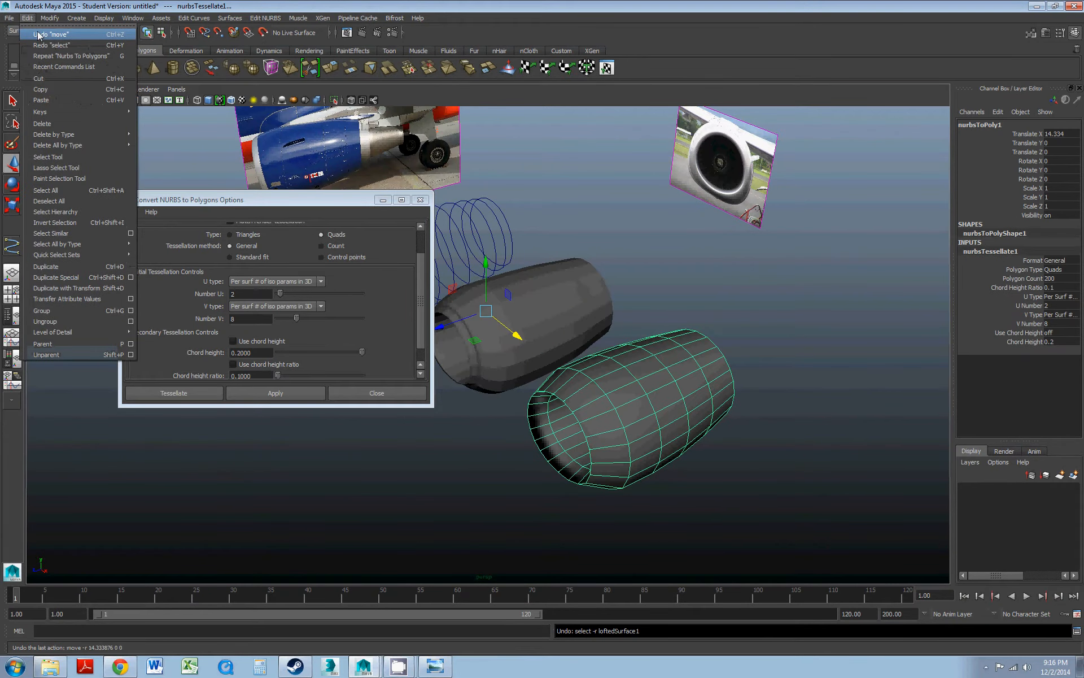
pyautogui.click(38, 35)
pyautogui.click(28, 19)
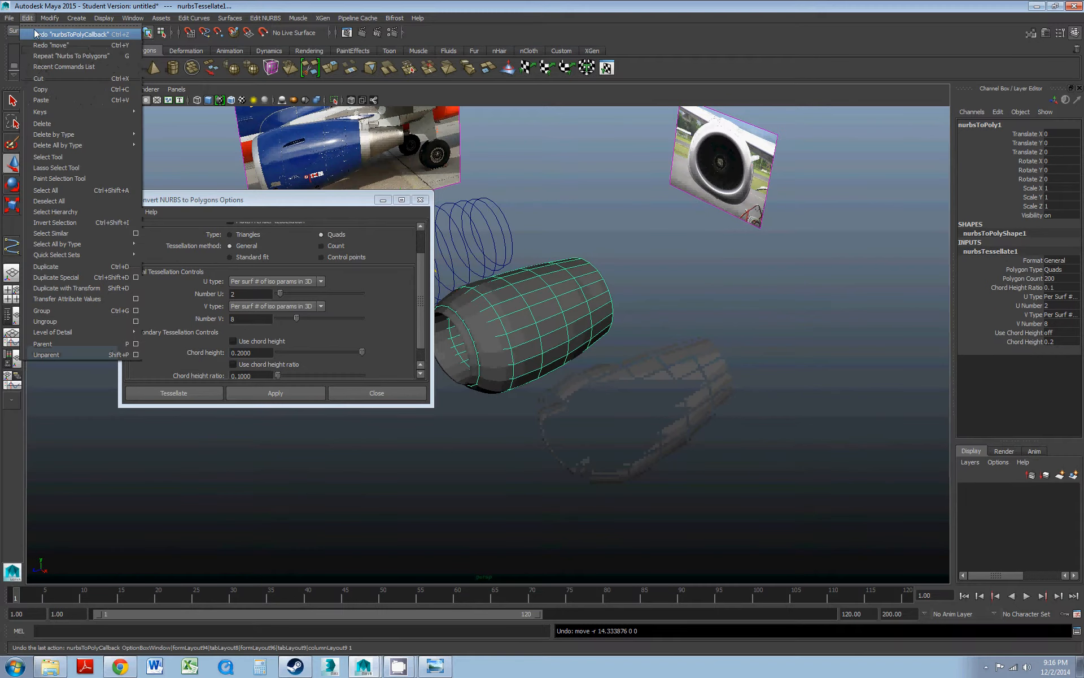
pyautogui.click(38, 35)
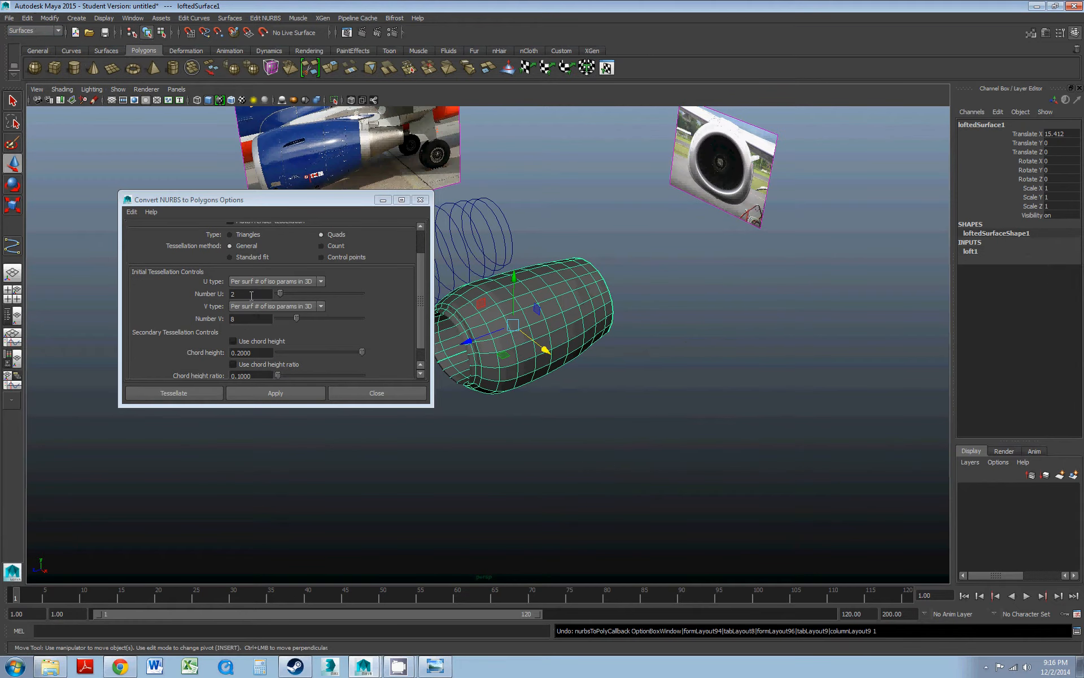
# - Try converting the lofted shell to polygons with Number U set to 3 and Number V set to 5
pyautogui.click(172, 294)
pyautogui.write('3')
pyautogui.press('Tab')
pyautogui.write('5')
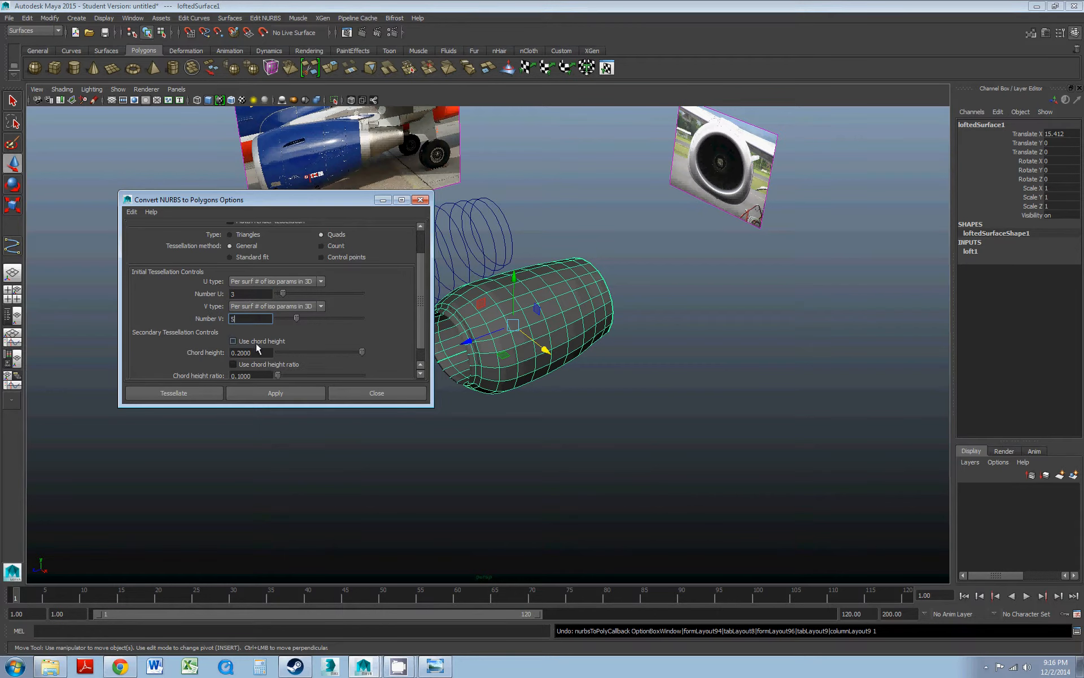
pyautogui.click(286, 392)
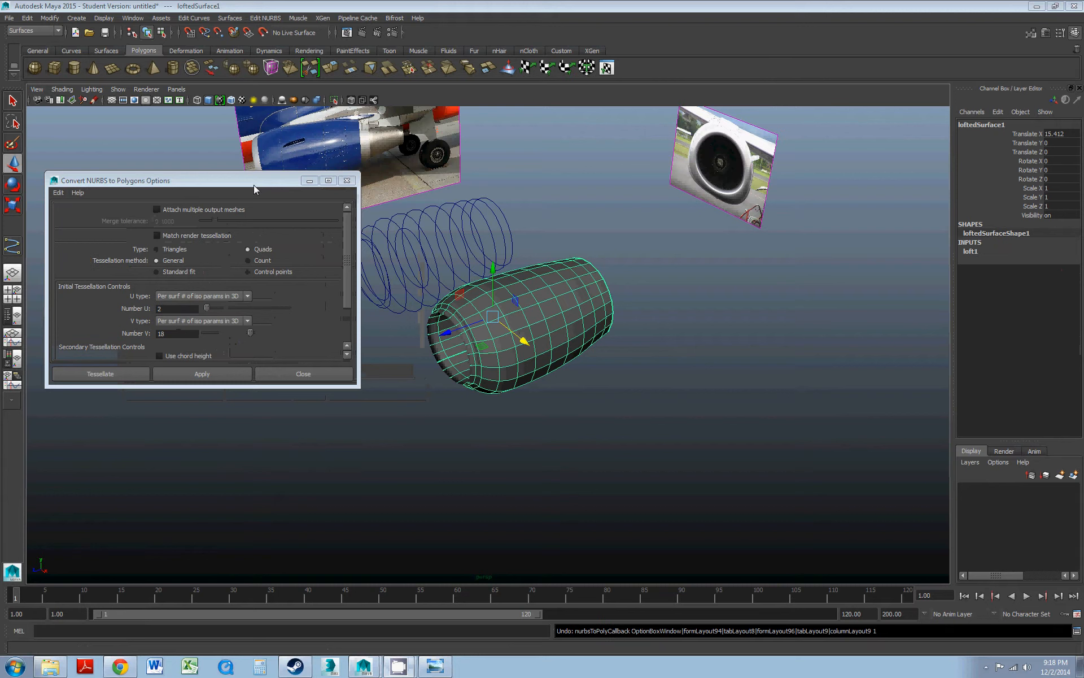
# - Review the Number U and Number V settings against the lofted shell's divisions around and along its length
pyautogui.moveTo(254, 188); pyautogui.dragTo(267, 173)
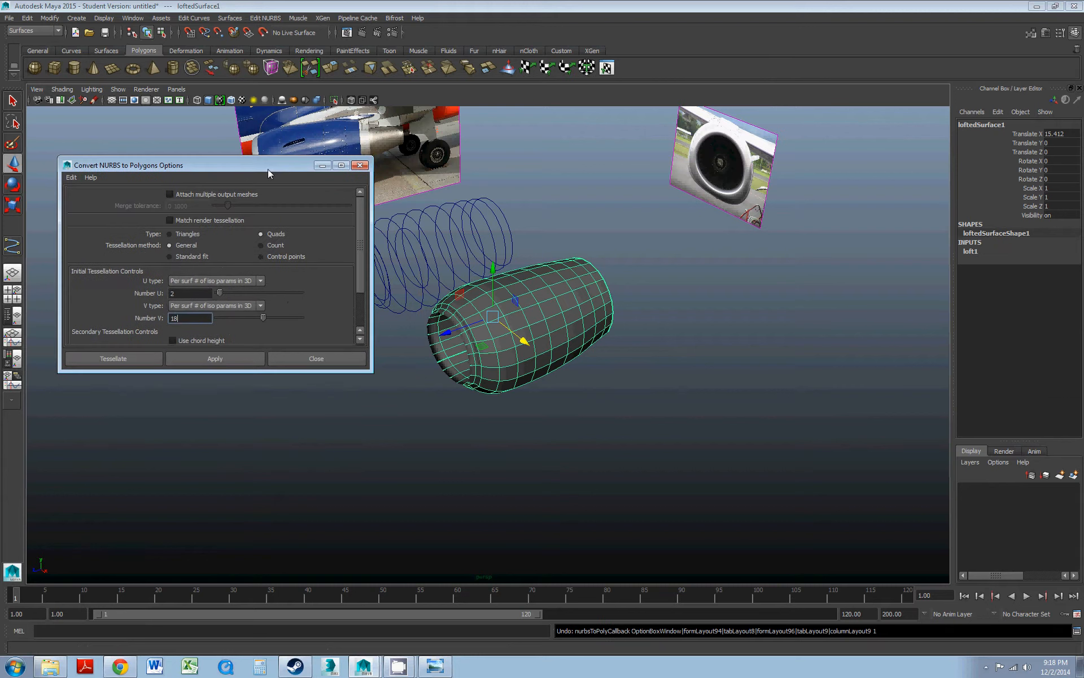
pyautogui.click(189, 295)
pyautogui.click(189, 318)
pyautogui.scroll(5, 462, 330)
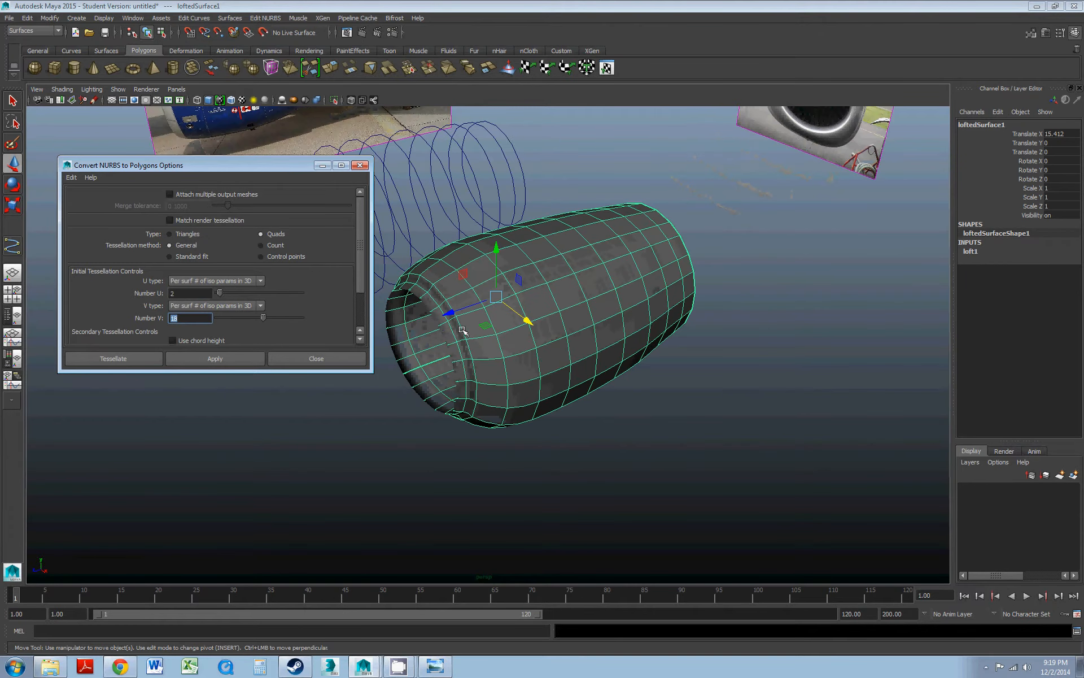
pyautogui.scroll(3, 462, 329)
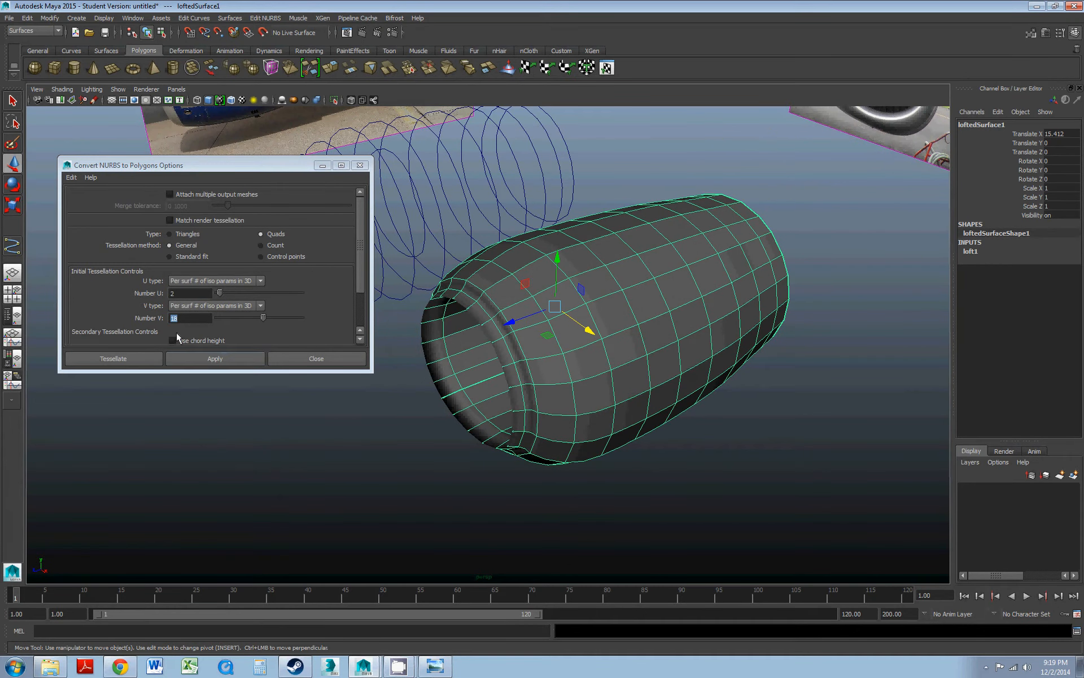
pyautogui.keyDown('alt'); pyautogui.moveTo(520, 378); pyautogui.dragTo(484, 364); pyautogui.keyUp('alt')
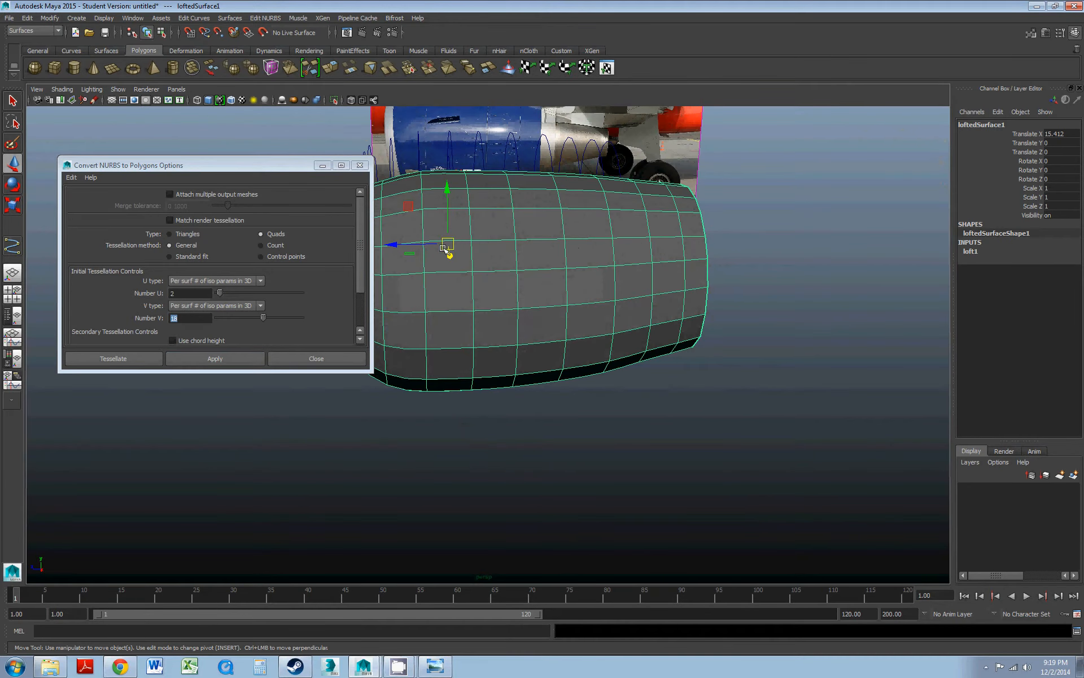
pyautogui.keyDown('alt'); pyautogui.moveTo(489, 285); pyautogui.dragTo(540, 298); pyautogui.keyUp('alt')
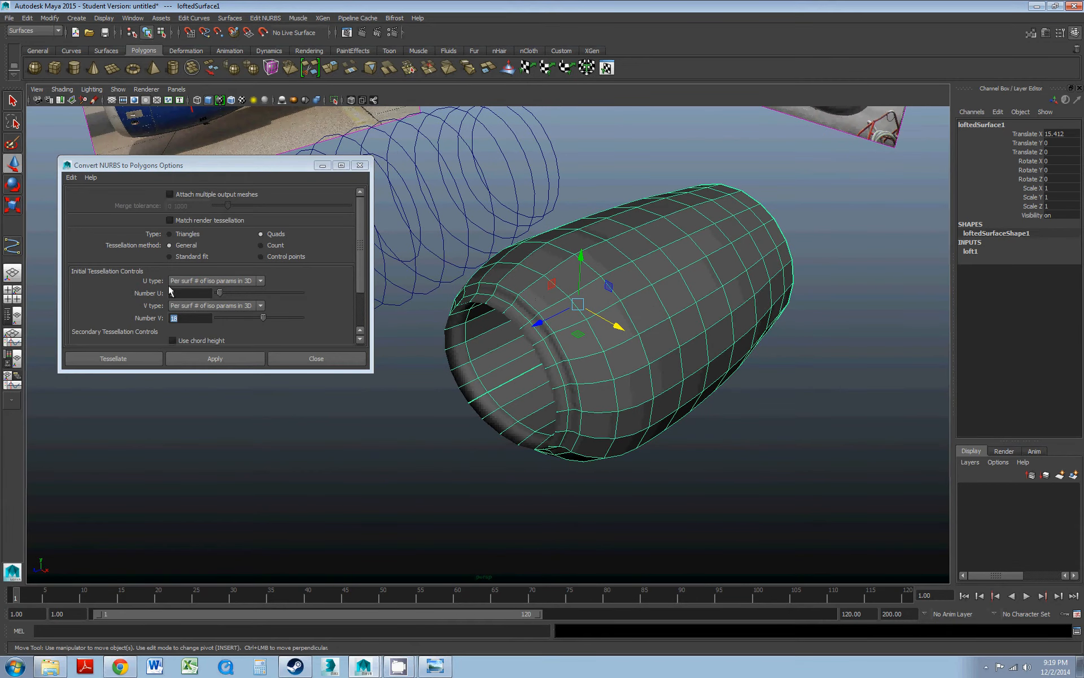
pyautogui.keyDown('alt'); pyautogui.moveTo(389, 303); pyautogui.dragTo(474, 279); pyautogui.keyUp('alt')
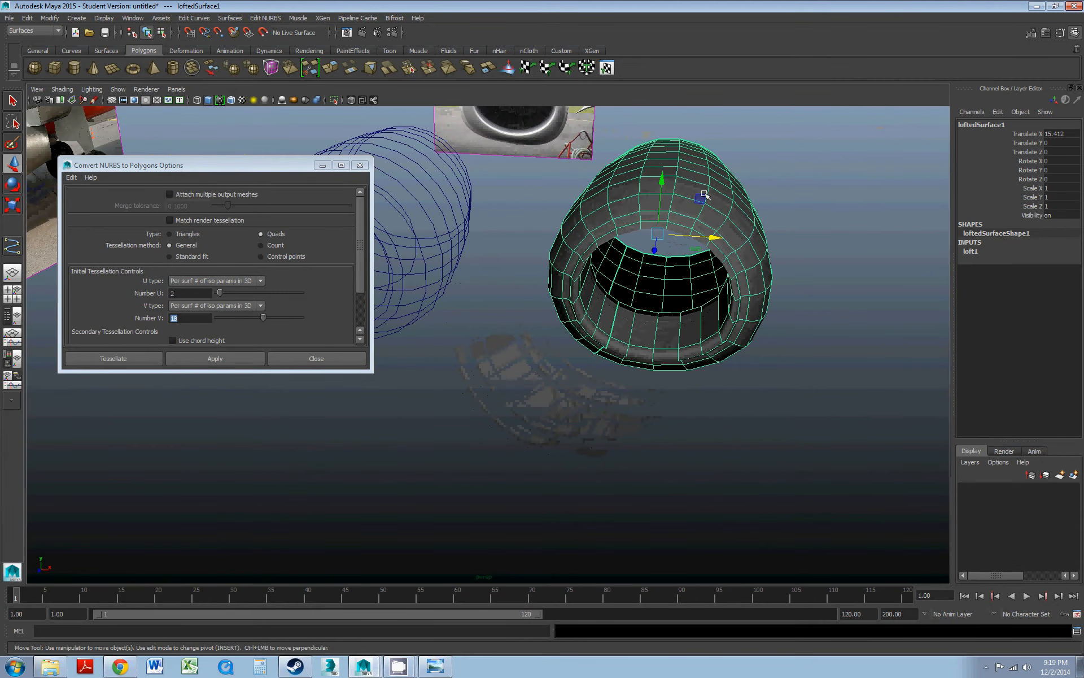
pyautogui.keyDown('alt'); pyautogui.moveTo(702, 201); pyautogui.dragTo(647, 238, button='middle'); pyautogui.keyUp('alt')
pyautogui.scroll(1, 647, 237)
pyautogui.keyDown('alt'); pyautogui.moveTo(647, 237); pyautogui.dragTo(569, 261); pyautogui.keyUp('alt')
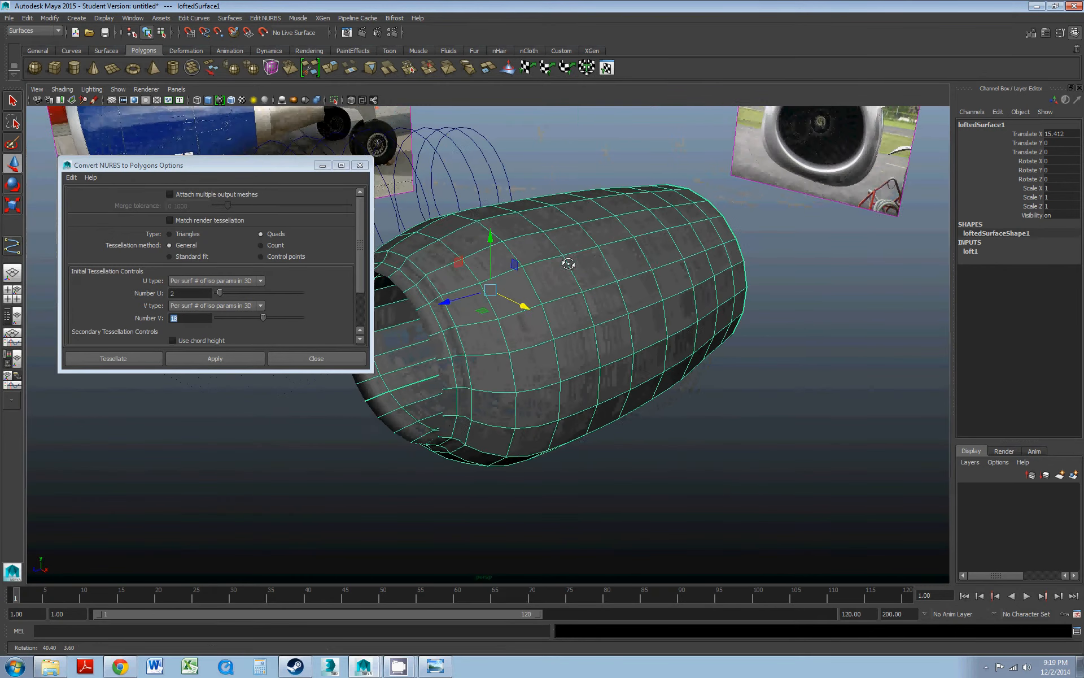
pyautogui.keyDown('alt'); pyautogui.moveTo(554, 258); pyautogui.dragTo(579, 247, button='middle'); pyautogui.keyUp('alt')
# - Convert the lofted shell to quads with Number U 2 and Number V 18, and move the polygon version to Translate X 14.105
pyautogui.click(242, 354)
pyautogui.scroll(-3, 499, 330)
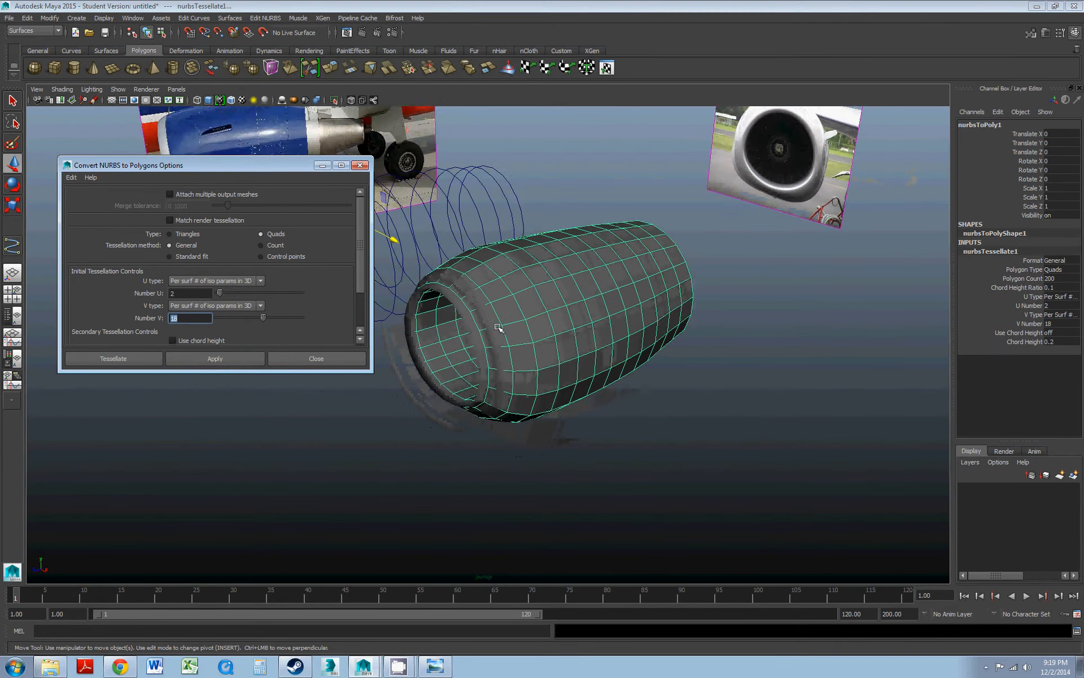
pyautogui.moveTo(409, 260); pyautogui.dragTo(534, 320)
pyautogui.moveTo(593, 353)
pyautogui.keyDown('alt'); pyautogui.mouseDown()
pyautogui.moveTo(449, 335)
pyautogui.moveTo(407, 286)
pyautogui.moveTo(605, 356)
pyautogui.mouseUp(); pyautogui.keyUp('alt')
pyautogui.click(442, 331)
pyautogui.click(604, 356)
pyautogui.moveTo(539, 350)
pyautogui.keyDown('alt'); pyautogui.mouseDown()
pyautogui.moveTo(568, 338)
pyautogui.moveTo(582, 361)
pyautogui.moveTo(526, 313)
pyautogui.moveTo(557, 354)
pyautogui.mouseUp(); pyautogui.keyUp('alt')
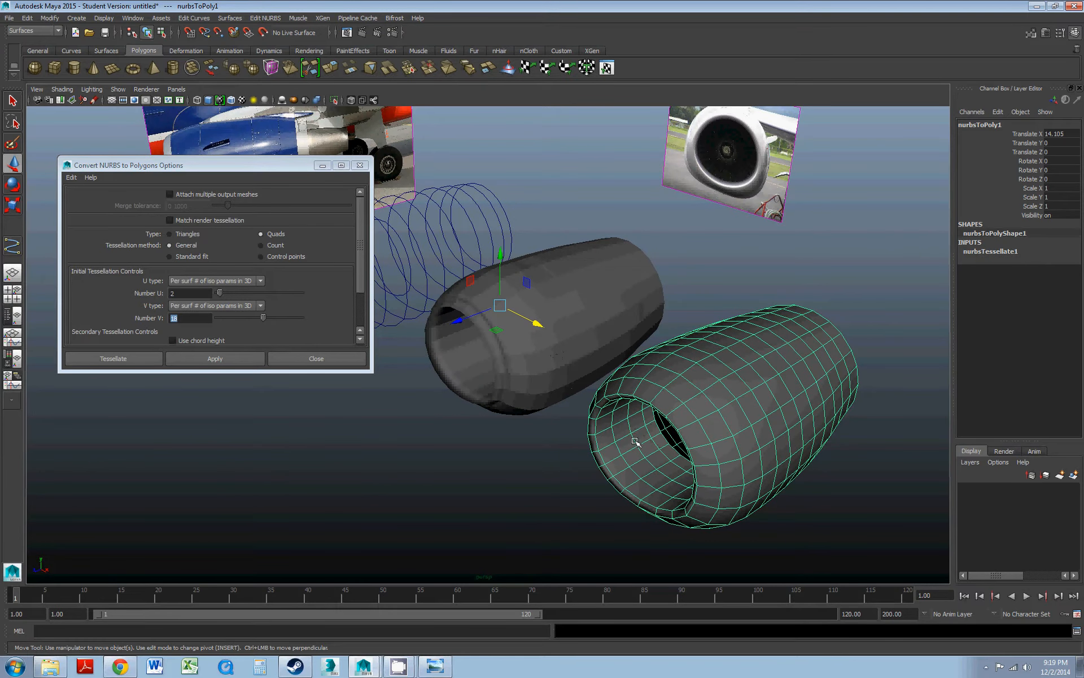
pyautogui.keyDown('alt'); pyautogui.moveTo(524, 384); pyautogui.dragTo(576, 356); pyautogui.keyUp('alt')
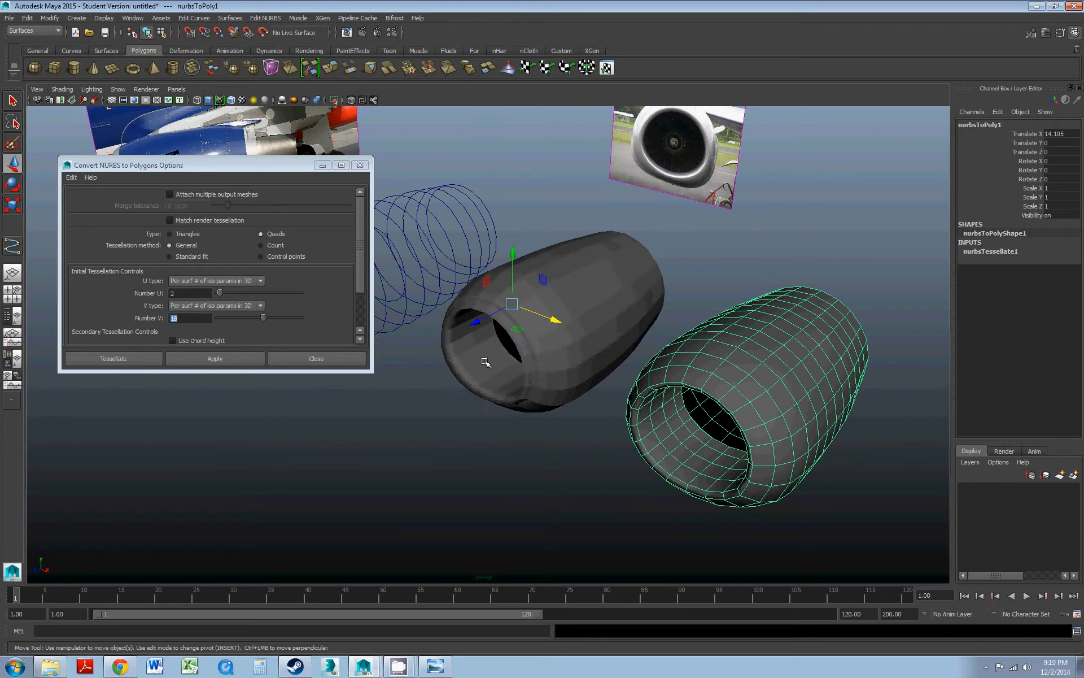
# - Switch the polygon shell to edge selection and select an edge loop on the inner wall of the intake
pyautogui.click(490, 364)
pyautogui.keyDown('alt'); pyautogui.moveTo(698, 407); pyautogui.dragTo(639, 429); pyautogui.keyUp('alt')
pyautogui.click(637, 425)
pyautogui.moveTo(639, 429); pyautogui.dragTo(639, 397, button='right')
pyautogui.click(636, 425)
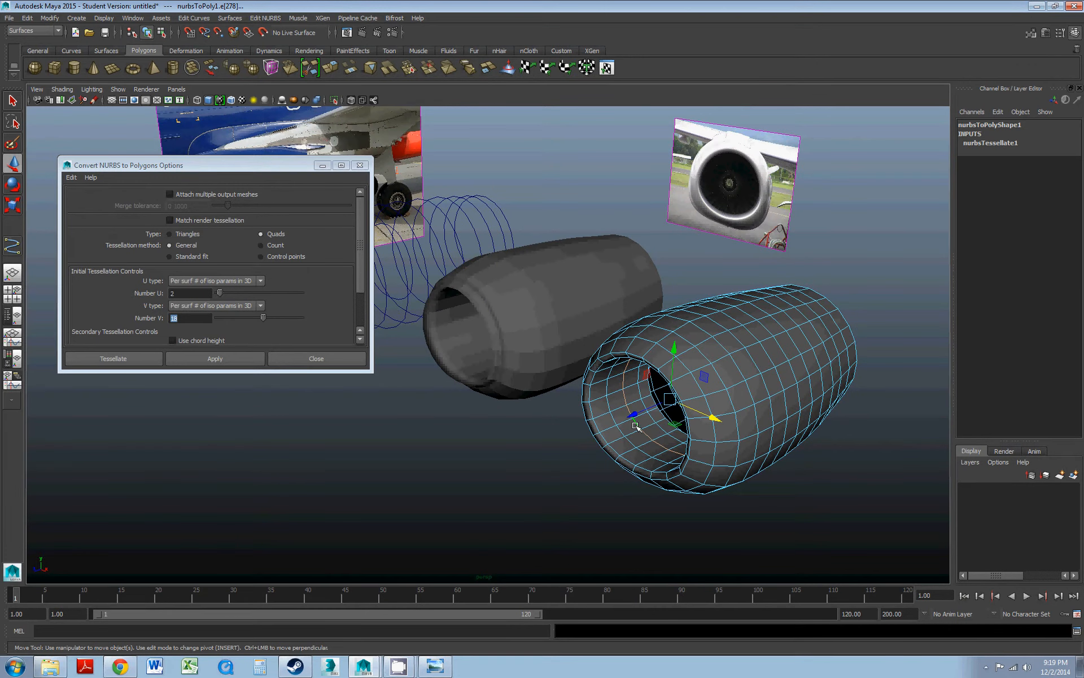
pyautogui.click(592, 419)
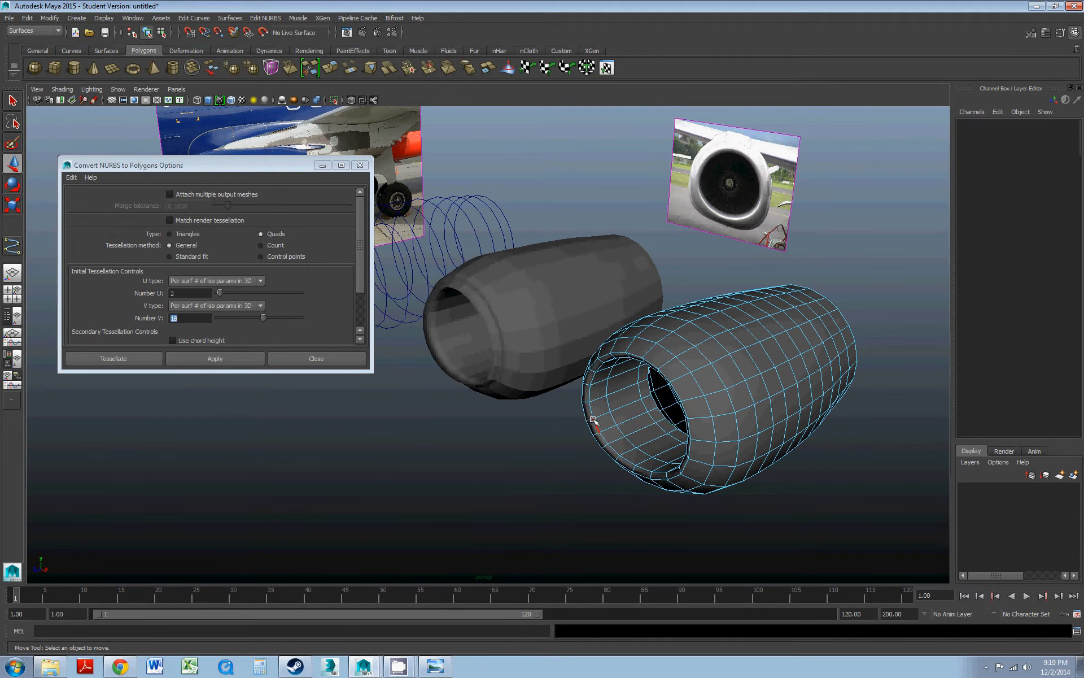
pyautogui.hotkey('ctrl', 'z')
pyautogui.keyDown('alt'); pyautogui.moveTo(683, 390); pyautogui.dragTo(711, 390); pyautogui.keyUp('alt')
pyautogui.scroll(5, 711, 373)
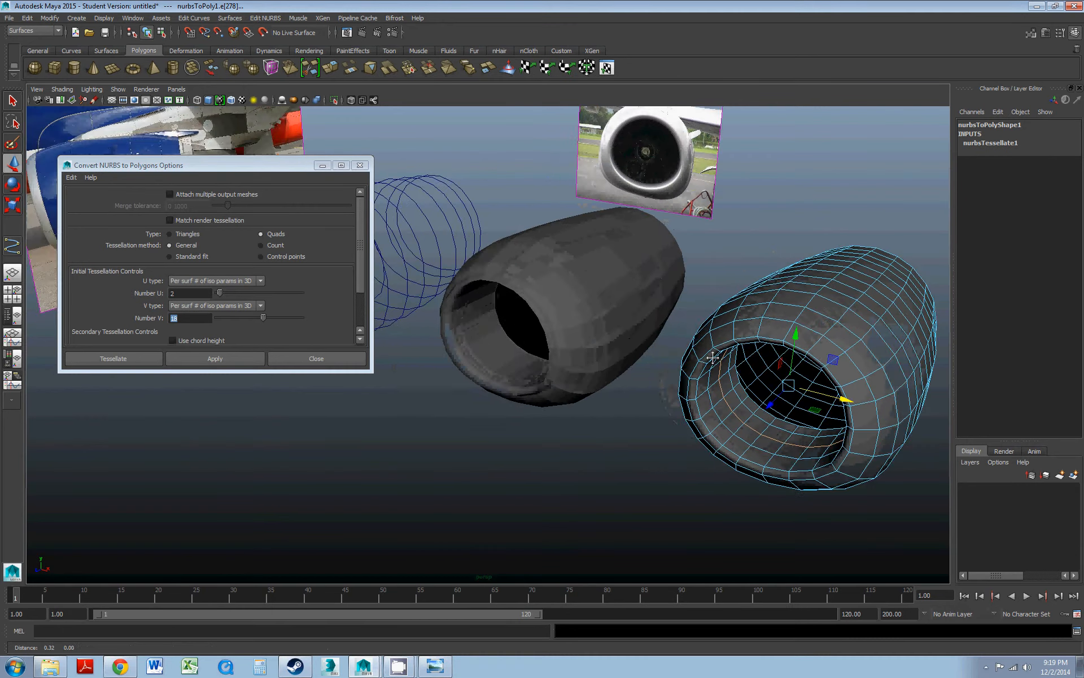
pyautogui.keyDown('alt'); pyautogui.moveTo(712, 355); pyautogui.dragTo(614, 345, button='middle'); pyautogui.keyUp('alt')
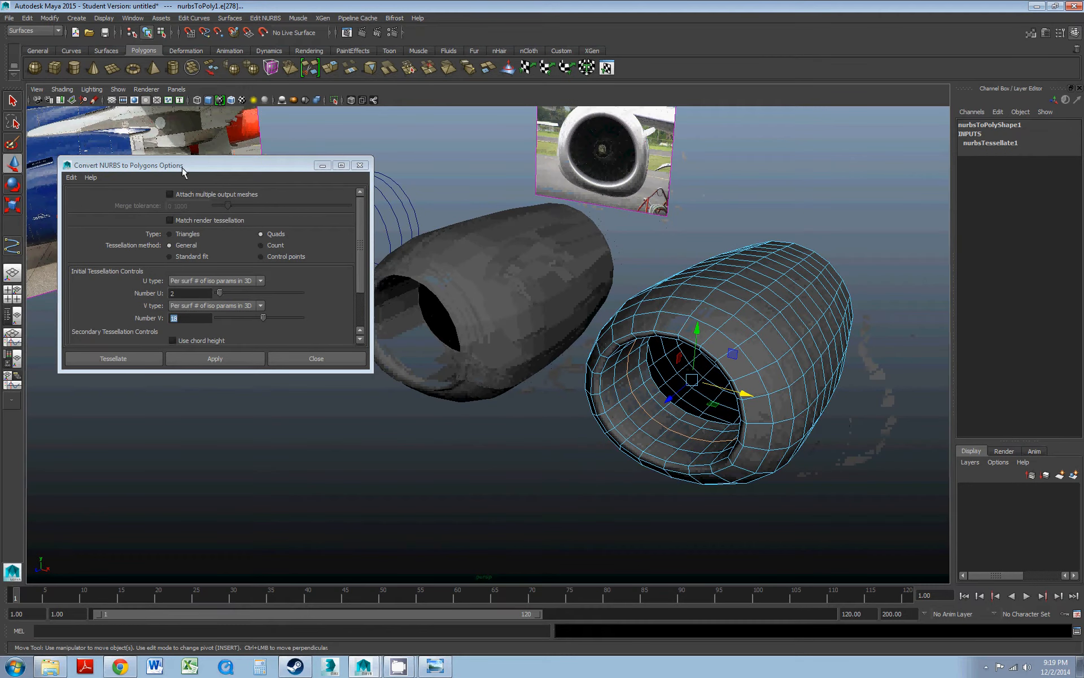
# - Return to object selection with the Select tool and select the whole polygon shell
pyautogui.click(13, 102)
pyautogui.click(535, 274)
pyautogui.click(729, 337)
# - Examine the polygon shell beside the NURBS original and the front-view engine reference photo
pyautogui.keyDown('alt'); pyautogui.moveTo(729, 337); pyautogui.dragTo(564, 269); pyautogui.keyUp('alt')
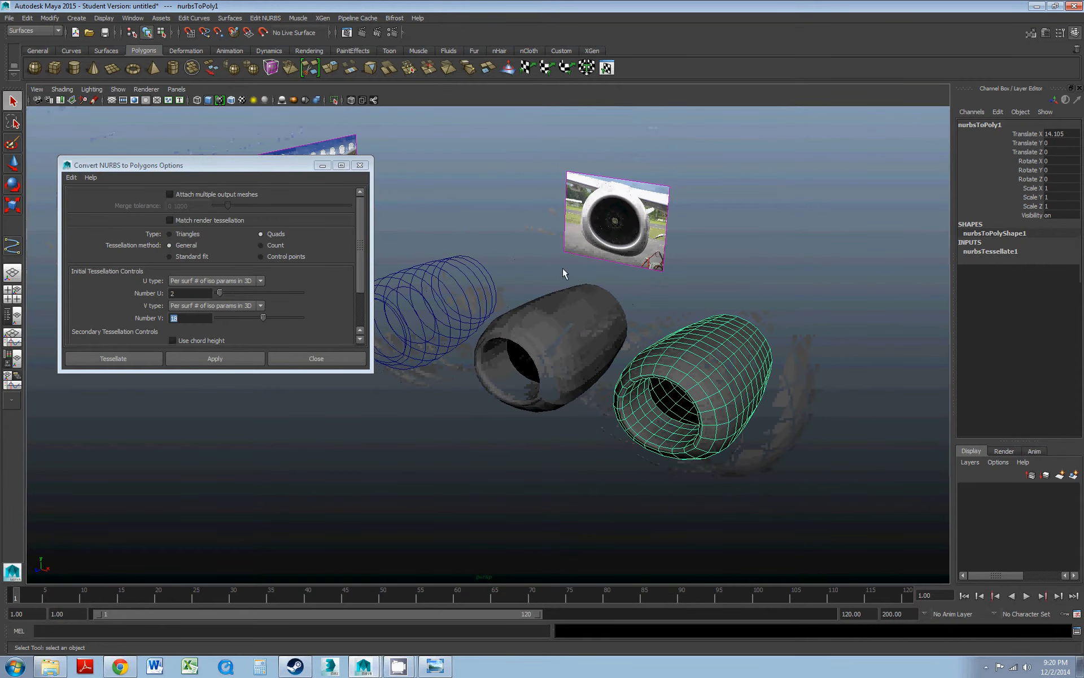
pyautogui.keyDown('alt'); pyautogui.moveTo(631, 364); pyautogui.dragTo(657, 288); pyautogui.keyUp('alt')
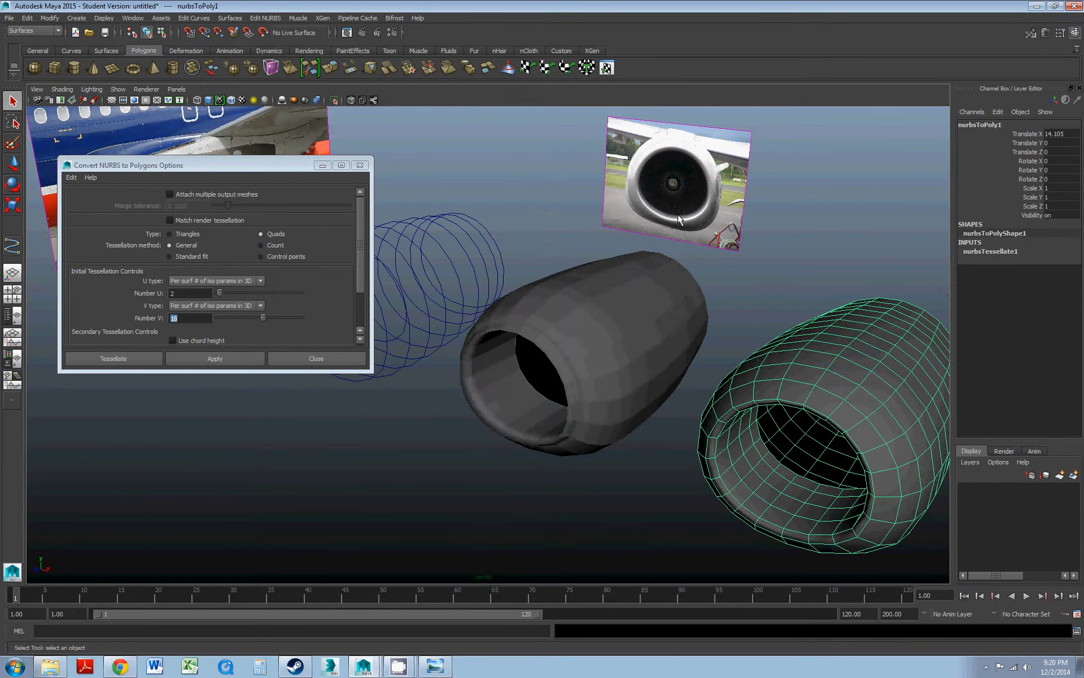
pyautogui.moveTo(679, 214)
pyautogui.keyDown('alt'); pyautogui.mouseDown()
pyautogui.moveTo(717, 243)
pyautogui.moveTo(682, 216)
pyautogui.moveTo(673, 231)
pyautogui.mouseUp(); pyautogui.keyUp('alt')
pyautogui.keyDown('alt'); pyautogui.moveTo(765, 334); pyautogui.dragTo(756, 330); pyautogui.keyUp('alt')
pyautogui.keyDown('alt'); pyautogui.moveTo(624, 214); pyautogui.dragTo(621, 268, button='middle'); pyautogui.keyUp('alt')
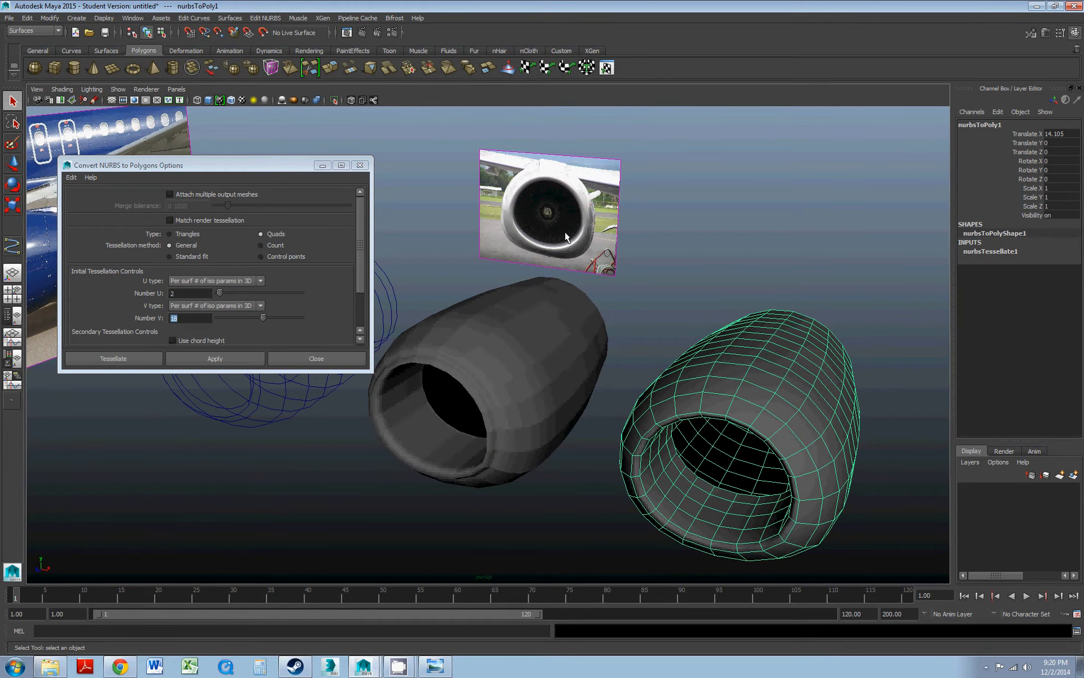
pyautogui.keyDown('alt'); pyautogui.moveTo(633, 286); pyautogui.dragTo(634, 287); pyautogui.keyUp('alt')
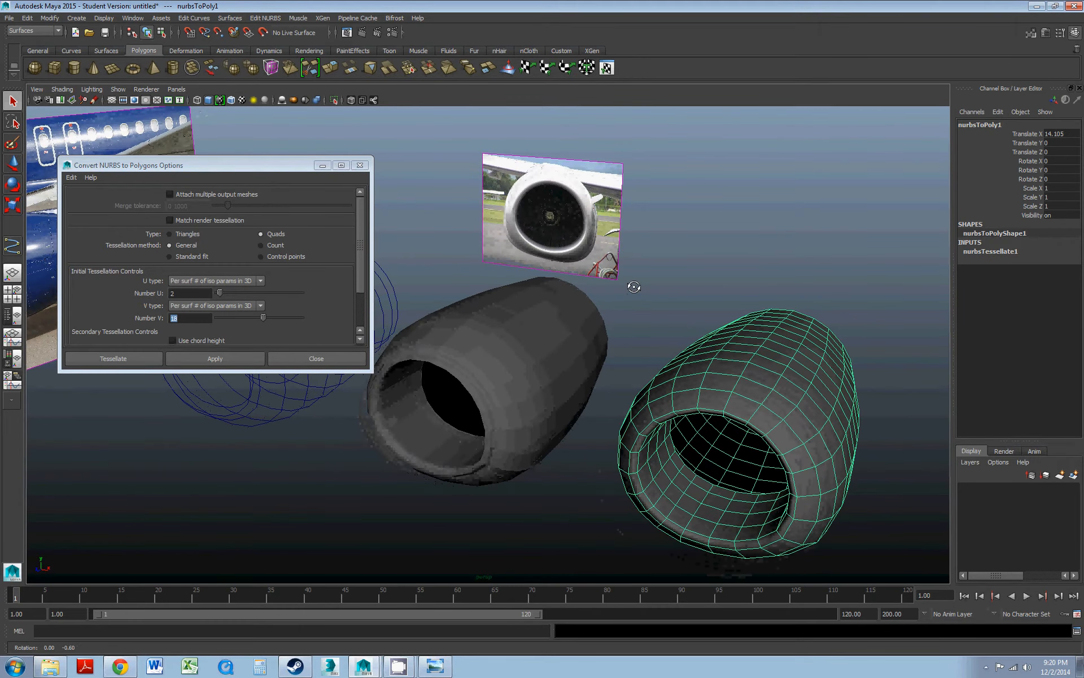
pyautogui.moveTo(692, 336)
pyautogui.keyDown('alt'); pyautogui.mouseDown()
pyautogui.moveTo(649, 302)
pyautogui.moveTo(614, 227)
pyautogui.mouseUp(); pyautogui.keyUp('alt')
pyautogui.keyDown('alt'); pyautogui.moveTo(614, 228); pyautogui.dragTo(619, 251, button='middle'); pyautogui.keyUp('alt')
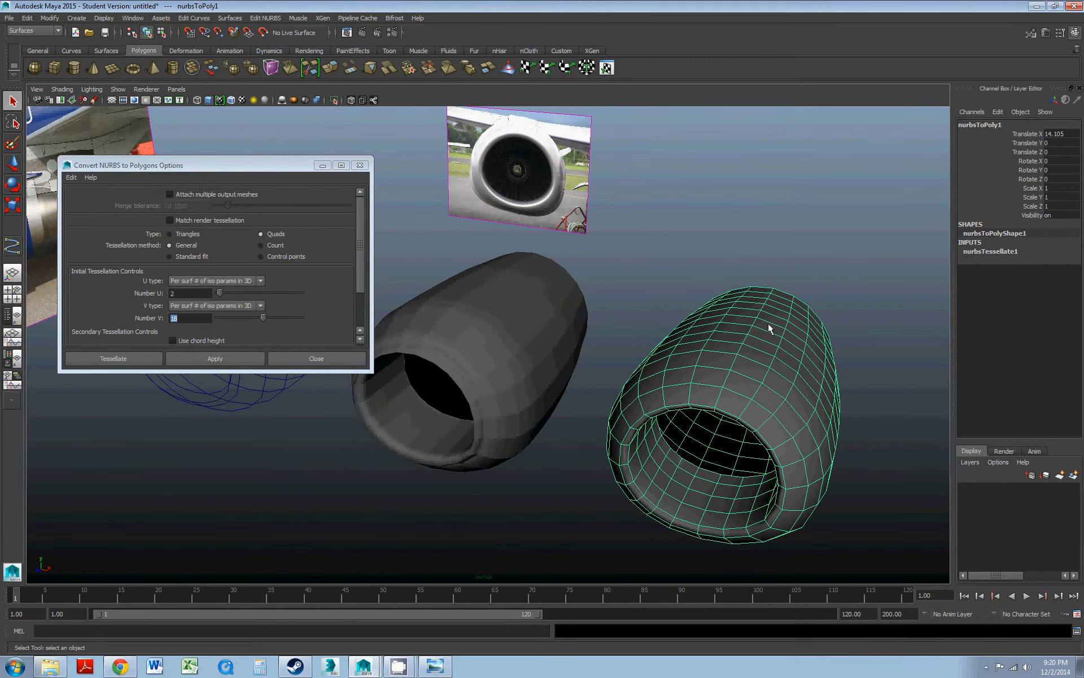
pyautogui.keyDown('alt'); pyautogui.moveTo(768, 323); pyautogui.dragTo(752, 315); pyautogui.keyUp('alt')
# - Compare the modelling stages by selecting the NURBS shell, the profile curves and the polygon shell in turn
pyautogui.click(507, 348)
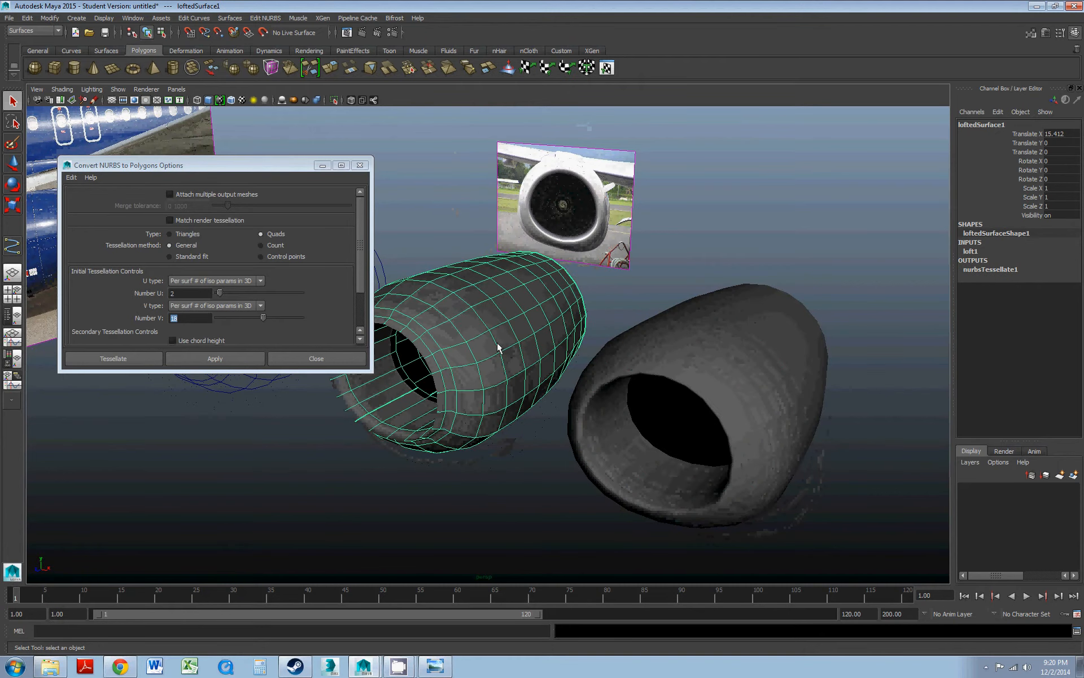
pyautogui.click(703, 370)
pyautogui.keyDown('alt'); pyautogui.moveTo(702, 370); pyautogui.dragTo(499, 293); pyautogui.keyUp('alt')
pyautogui.moveTo(402, 248); pyautogui.dragTo(478, 338)
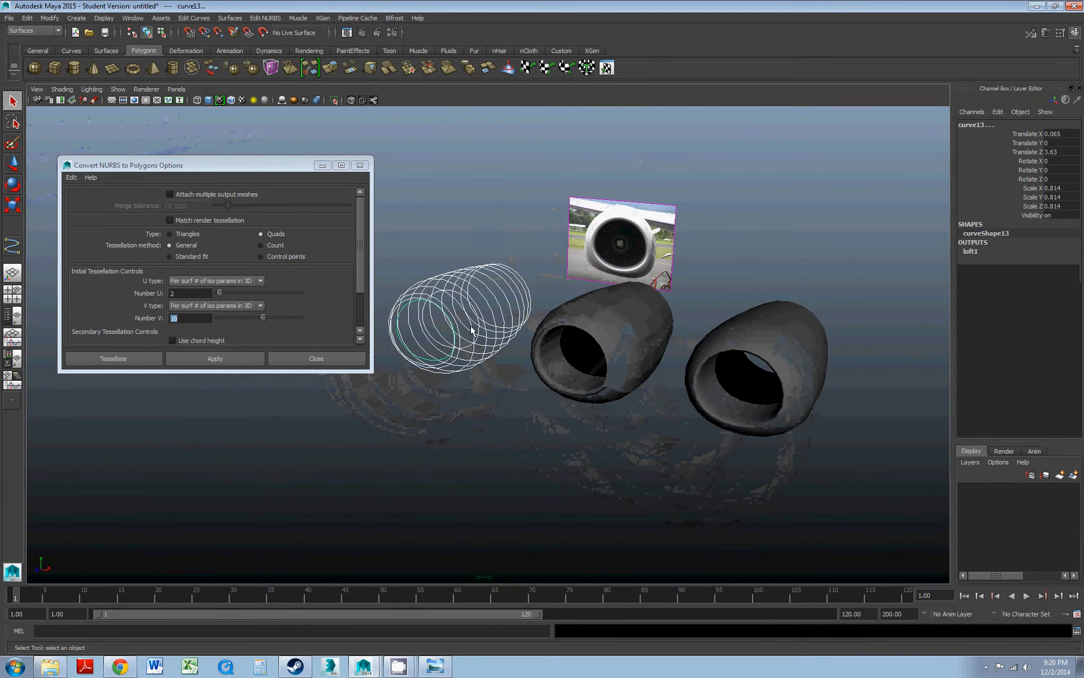
pyautogui.keyDown('alt'); pyautogui.moveTo(670, 354); pyautogui.dragTo(659, 353); pyautogui.keyUp('alt')
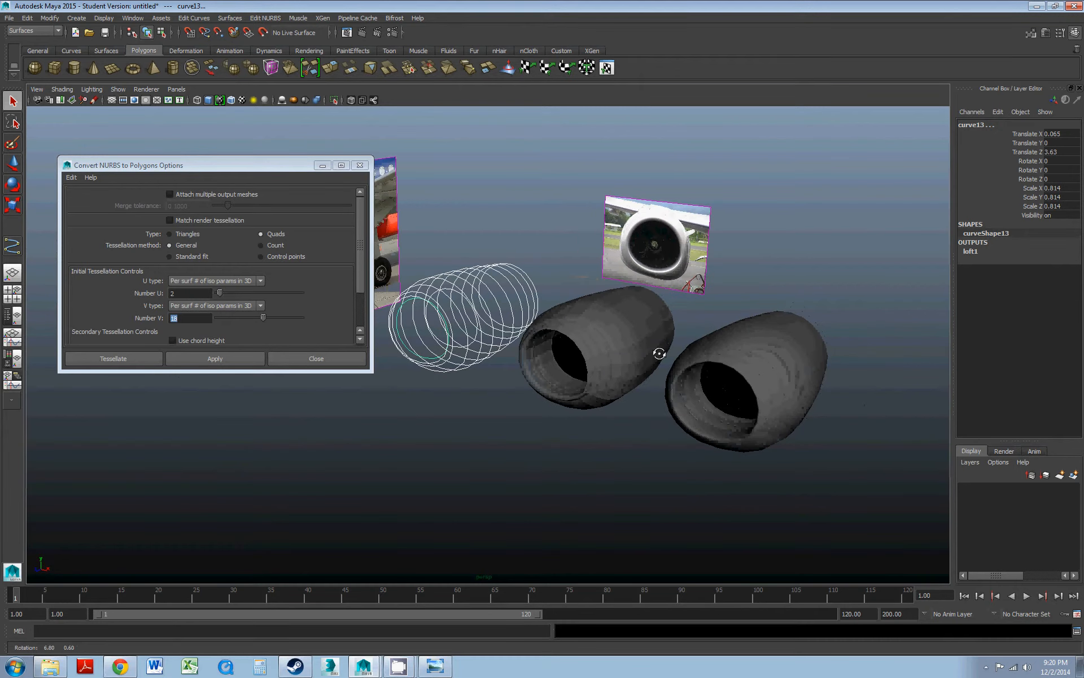
pyautogui.click(752, 352)
# - Examine the polygon shell's intake opening and the edge flow around its lip at close range
pyautogui.keyDown('alt'); pyautogui.moveTo(751, 352); pyautogui.dragTo(685, 303); pyautogui.keyUp('alt')
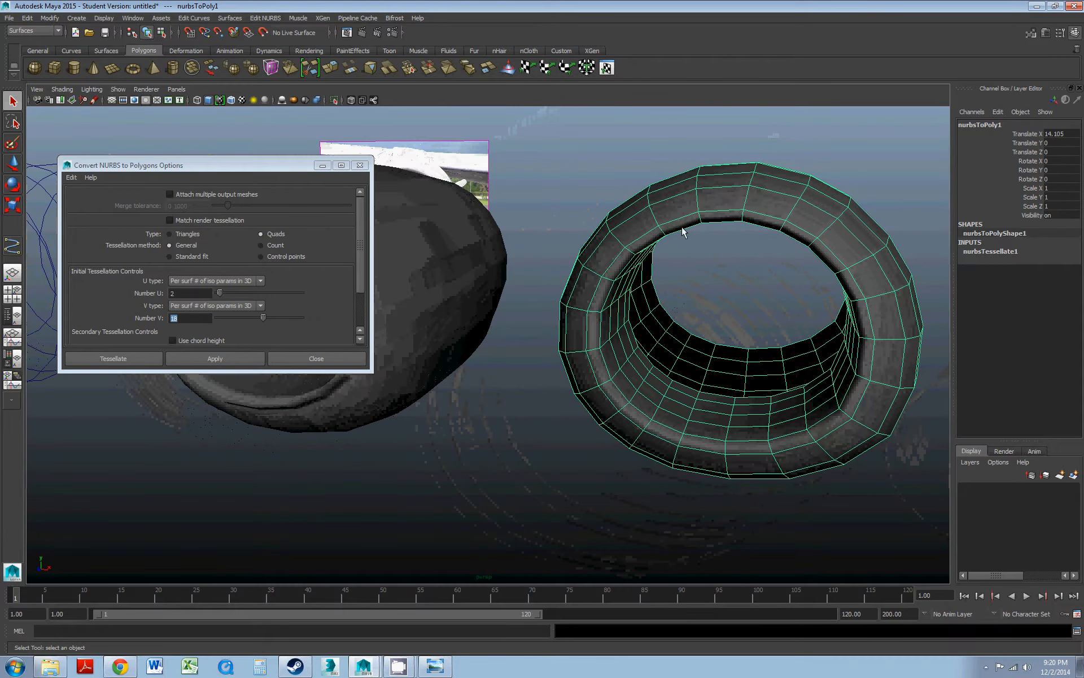
pyautogui.keyDown('alt'); pyautogui.moveTo(771, 208); pyautogui.dragTo(757, 221); pyautogui.keyUp('alt')
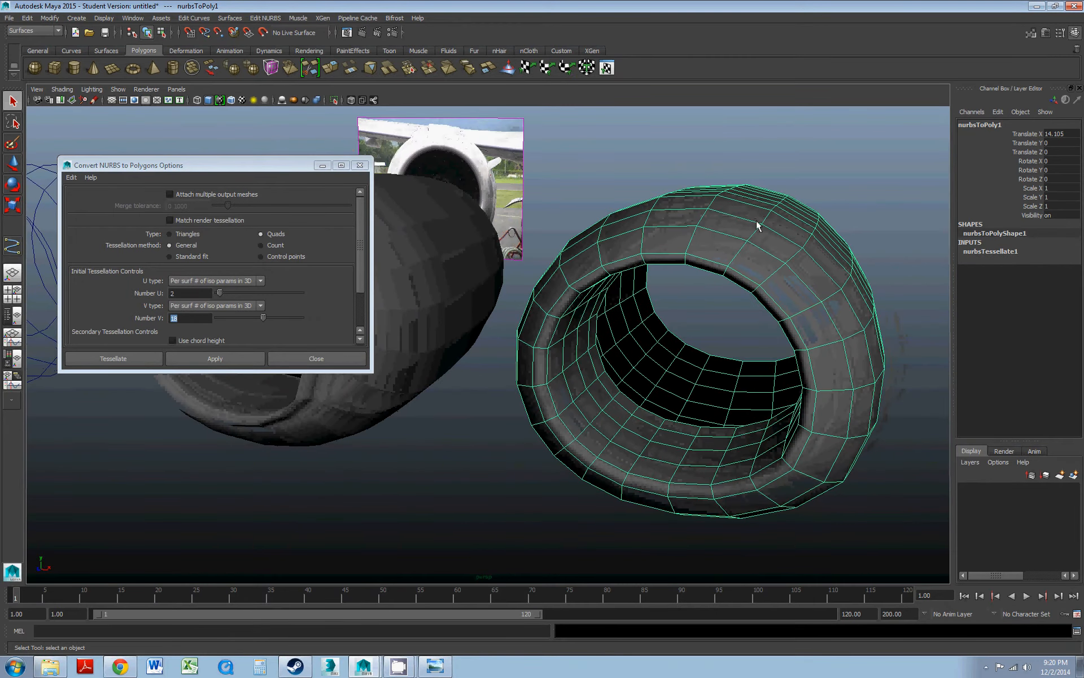
pyautogui.keyDown('alt'); pyautogui.moveTo(760, 357); pyautogui.dragTo(639, 261); pyautogui.keyUp('alt')
pyautogui.scroll(2, 606, 358)
pyautogui.scroll(4, 548, 269)
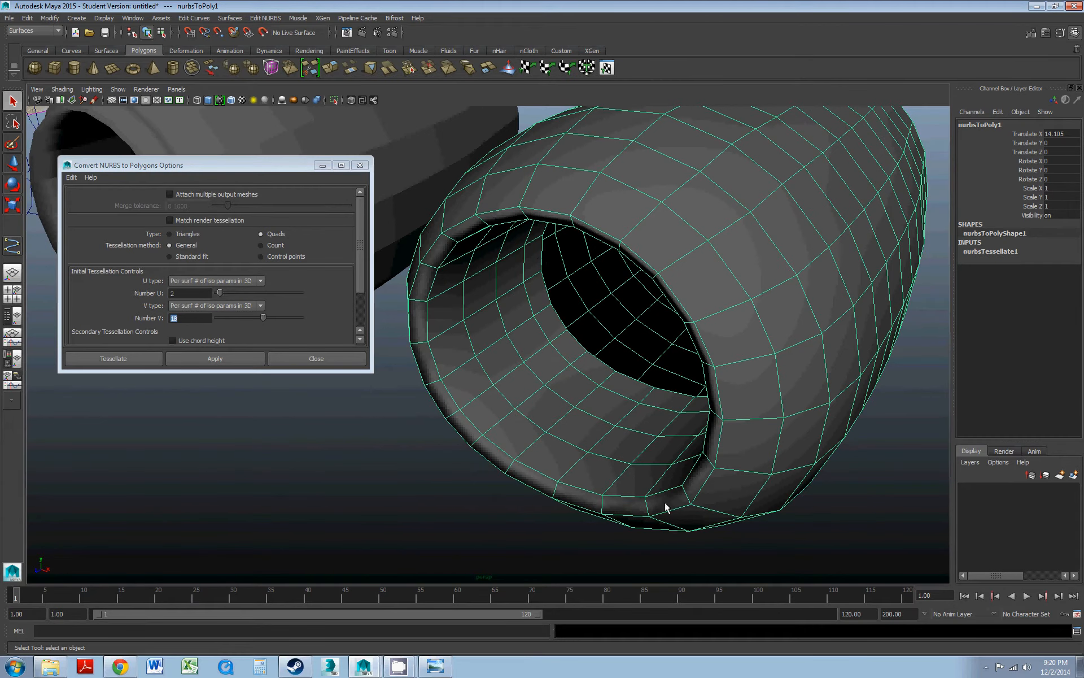
pyautogui.scroll(5, 642, 471)
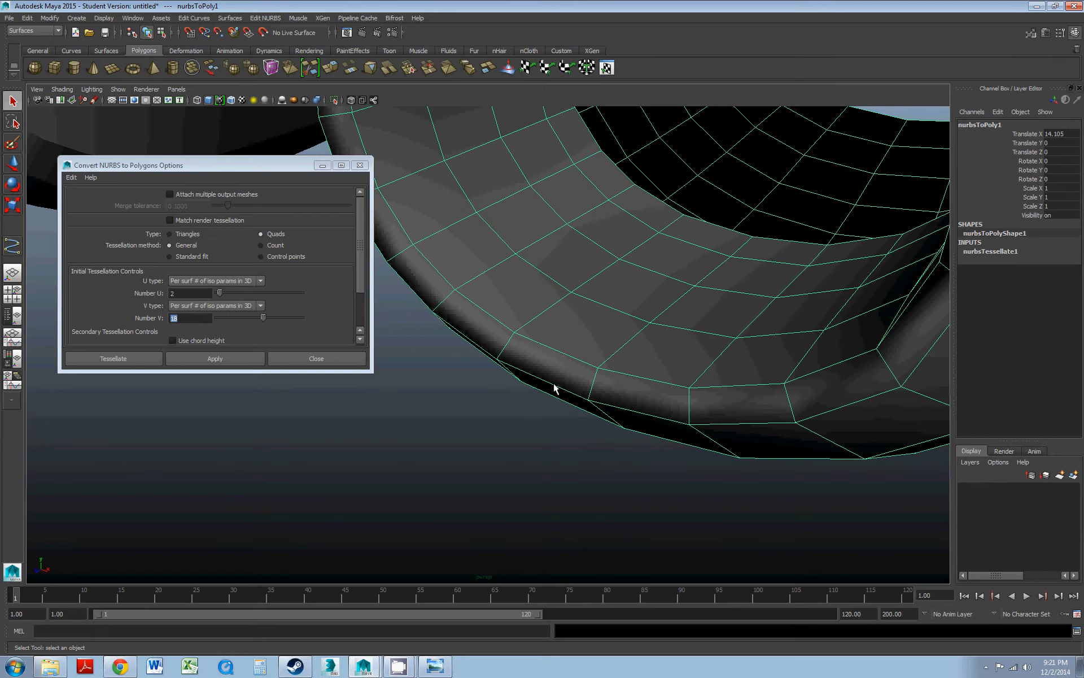
# - Insert an edge loop around the rim of the polygon shell's intake lip with the Insert Edge Loop Tool
pyautogui.scroll(-4, 554, 384)
pyautogui.keyDown('alt'); pyautogui.moveTo(499, 339); pyautogui.dragTo(535, 379, button='middle'); pyautogui.keyUp('alt')
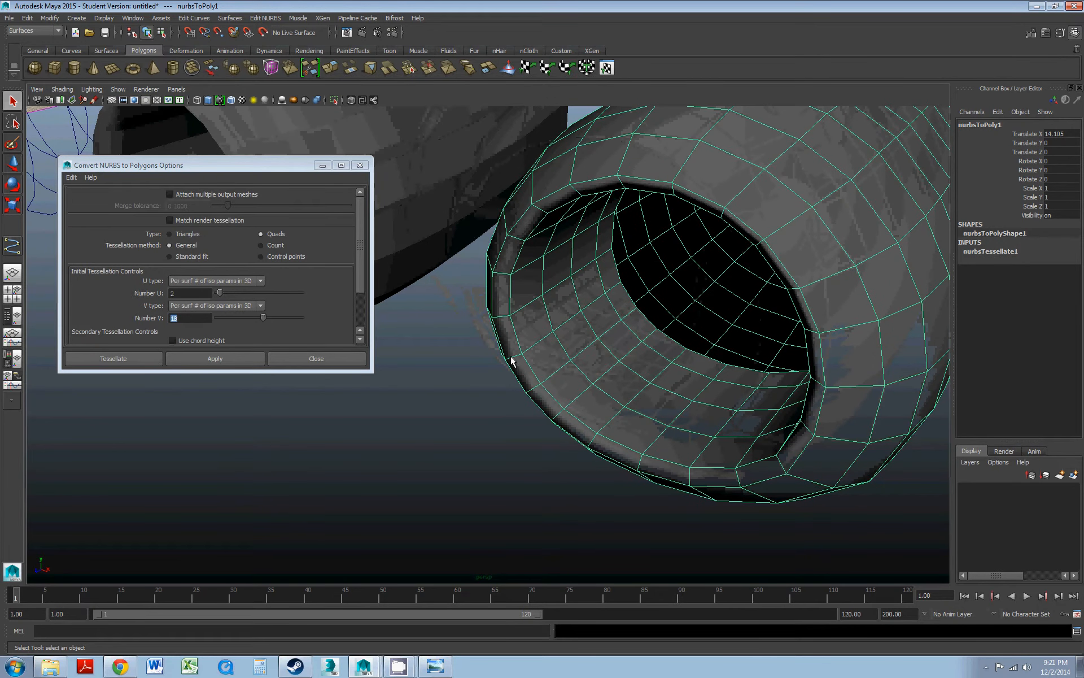
pyautogui.moveTo(511, 361); pyautogui.dragTo(511, 329, button='right')
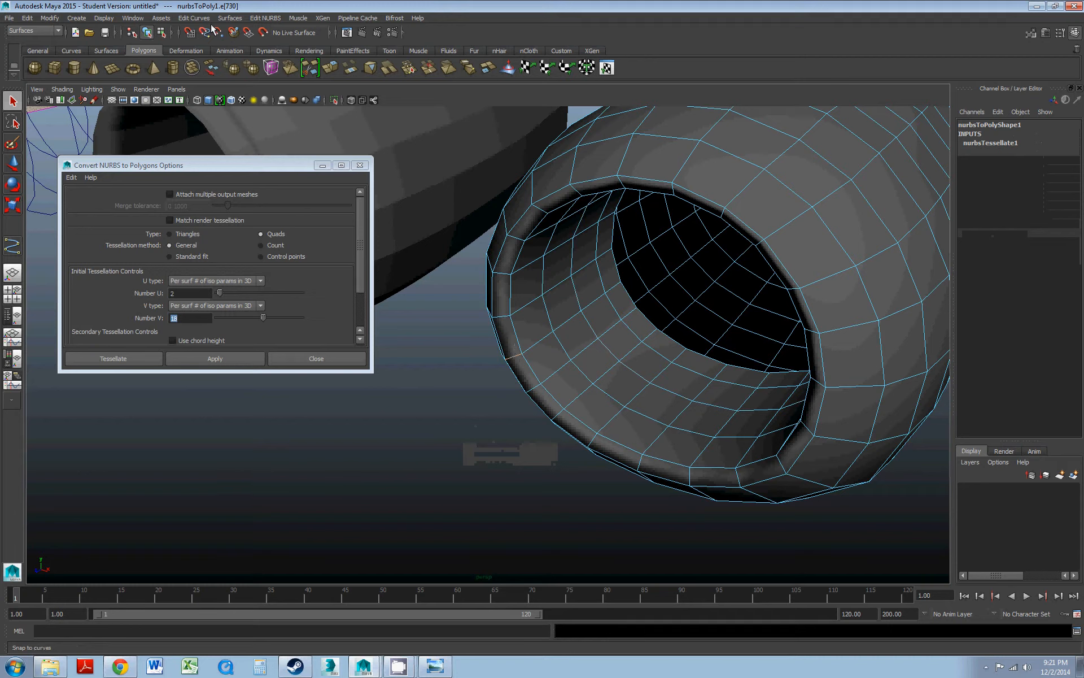
pyautogui.click(29, 31)
pyautogui.click(21, 48)
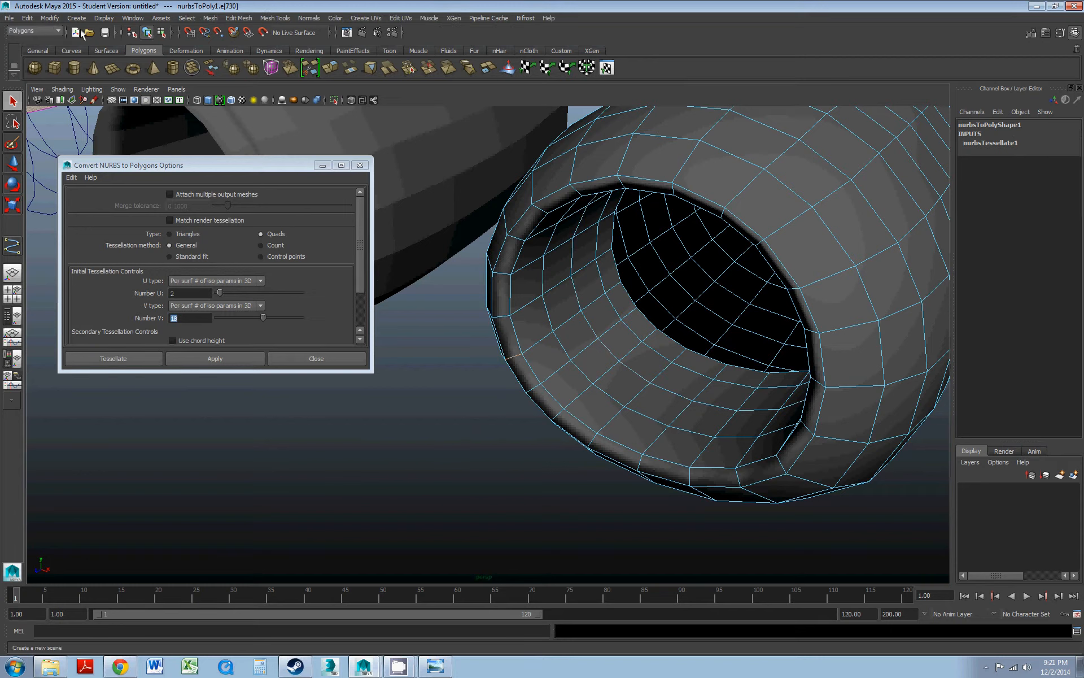
pyautogui.click(232, 19)
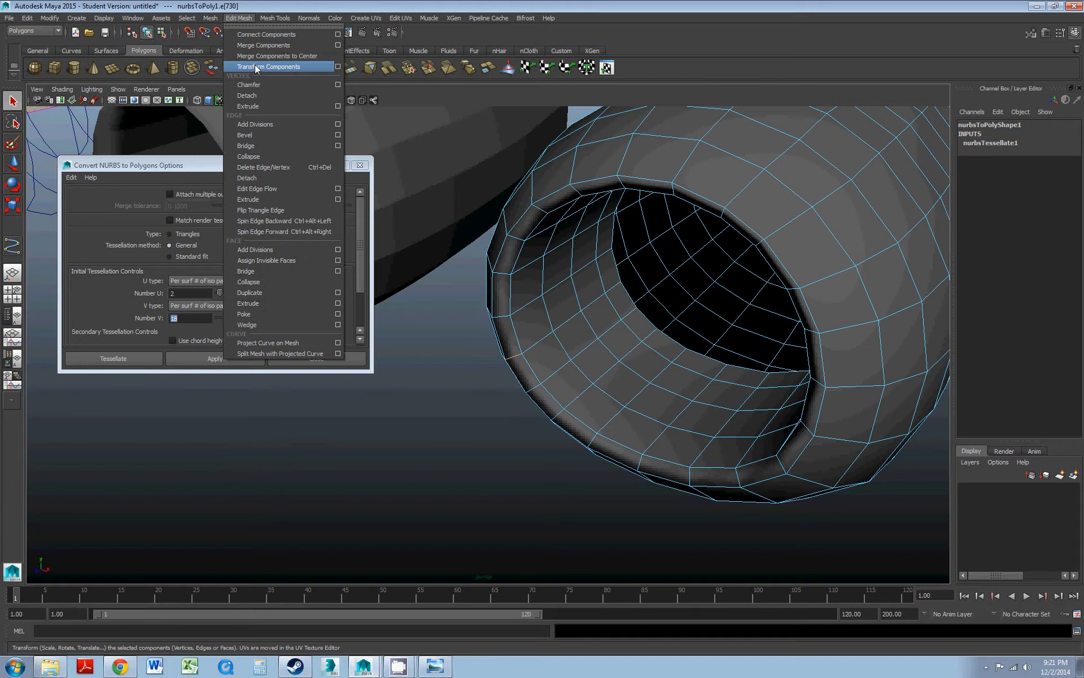
pyautogui.moveTo(215, 22)
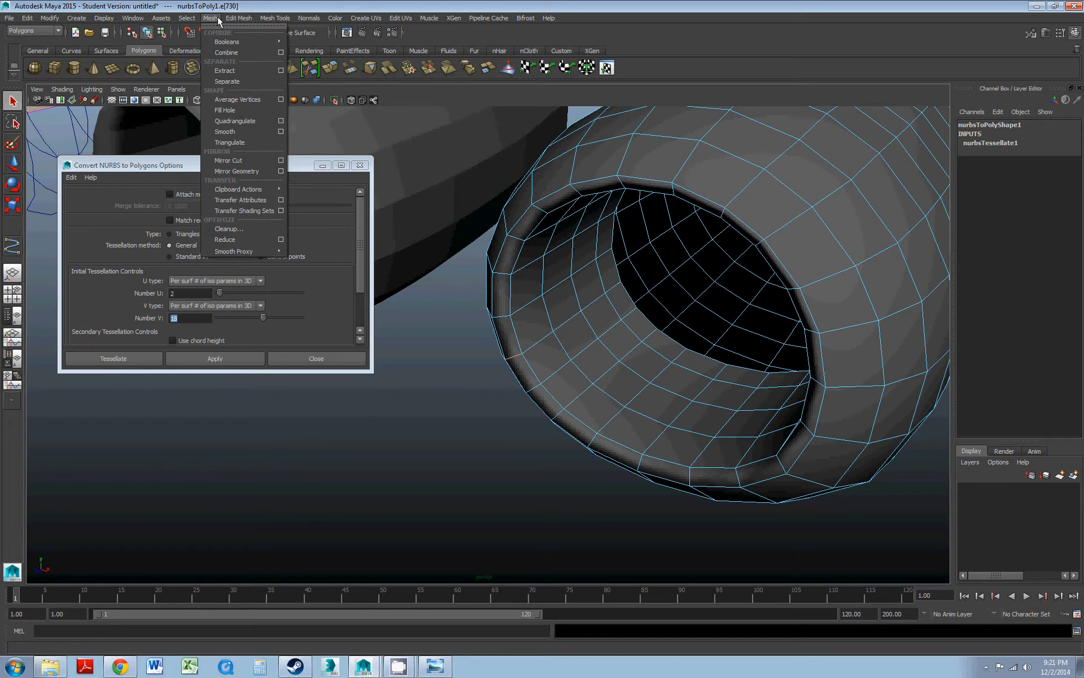
pyautogui.moveTo(268, 20)
pyautogui.click(301, 146)
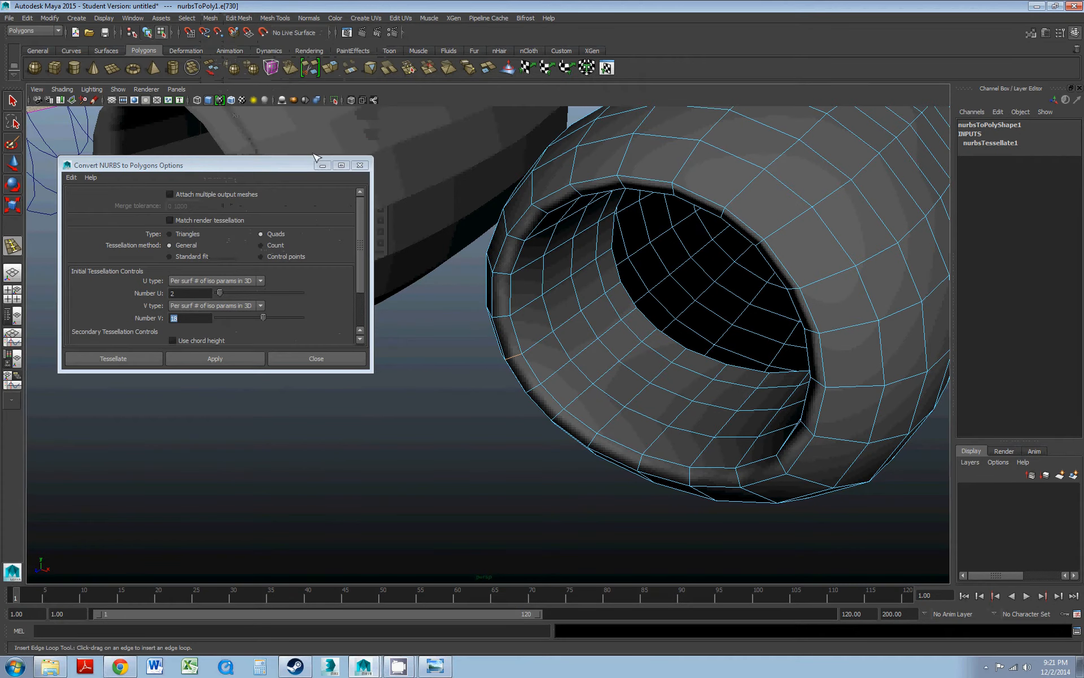
pyautogui.click(521, 371)
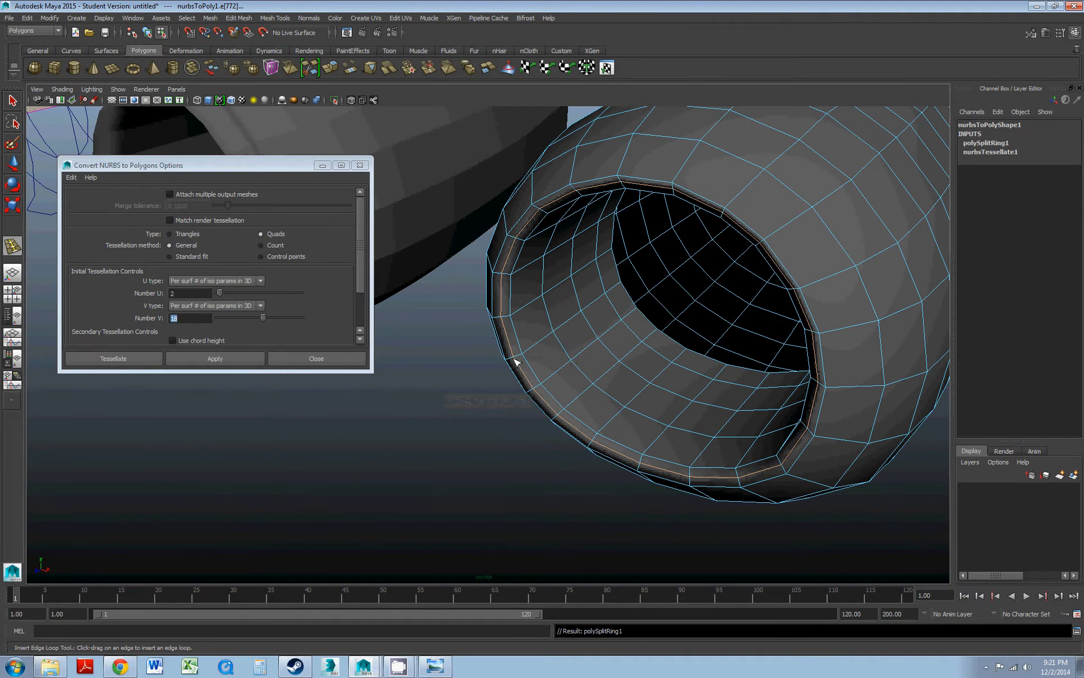
# - Insert a second edge loop around the intake lip of the polygon shell with the Insert Edge Loop Tool
pyautogui.press('w')
pyautogui.keyDown('alt'); pyautogui.moveTo(586, 358); pyautogui.dragTo(482, 298); pyautogui.keyUp('alt')
pyautogui.keyDown('alt'); pyautogui.moveTo(482, 297); pyautogui.dragTo(509, 333, button='right'); pyautogui.keyUp('alt')
pyautogui.keyDown('alt'); pyautogui.moveTo(510, 334); pyautogui.dragTo(514, 427); pyautogui.keyUp('alt')
pyautogui.click(497, 425)
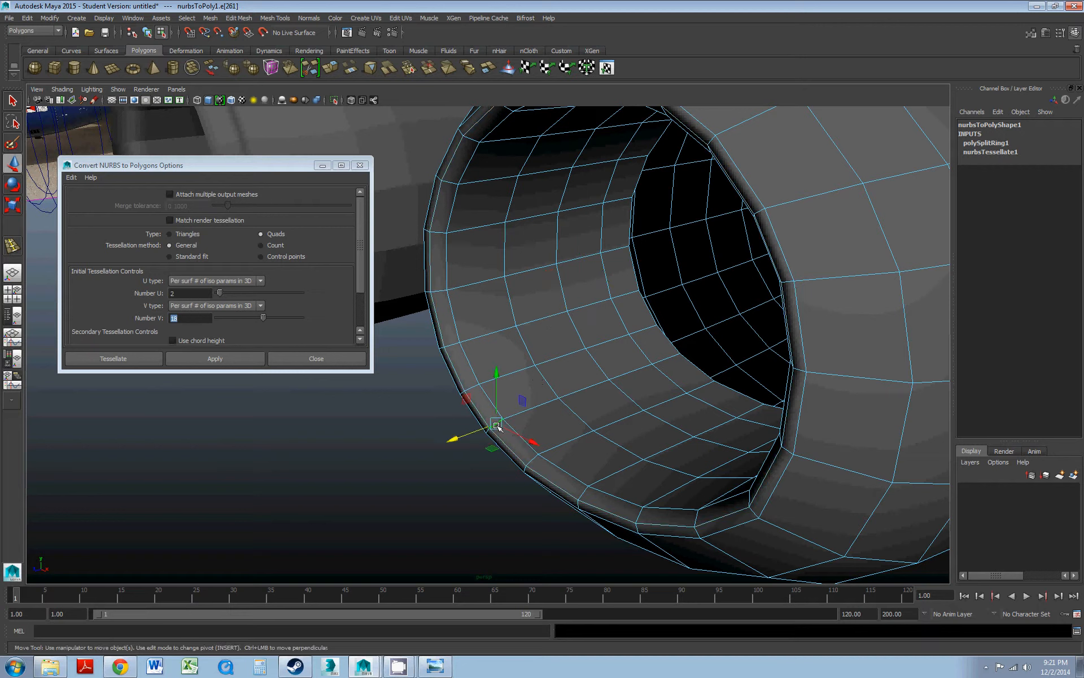
pyautogui.click(275, 17)
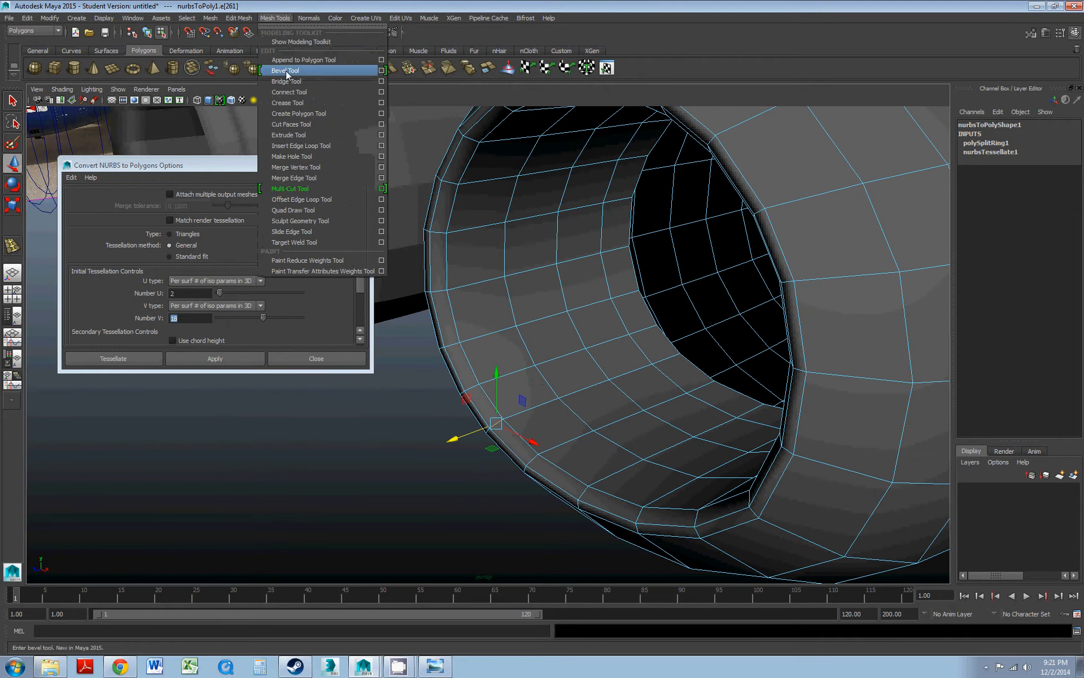
pyautogui.click(302, 146)
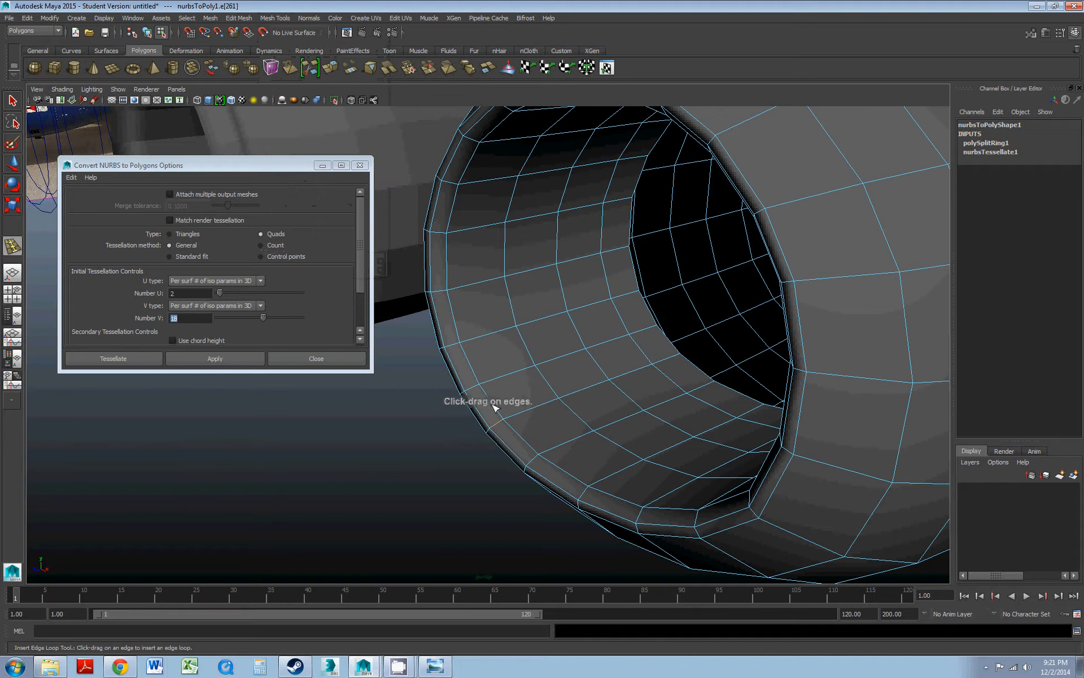
pyautogui.moveTo(521, 455); pyautogui.dragTo(520, 420)
# - Leave edge editing on the polygon shell and return it to object selection
pyautogui.press('w')
pyautogui.keyDown('alt'); pyautogui.moveTo(520, 420); pyautogui.dragTo(479, 374, button='right'); pyautogui.keyUp('alt')
pyautogui.keyDown('alt'); pyautogui.moveTo(478, 374); pyautogui.dragTo(580, 355); pyautogui.keyUp('alt')
pyautogui.scroll(2, 532, 355)
pyautogui.press('r')
pyautogui.click(557, 379)
pyautogui.scroll(-3, 568, 368)
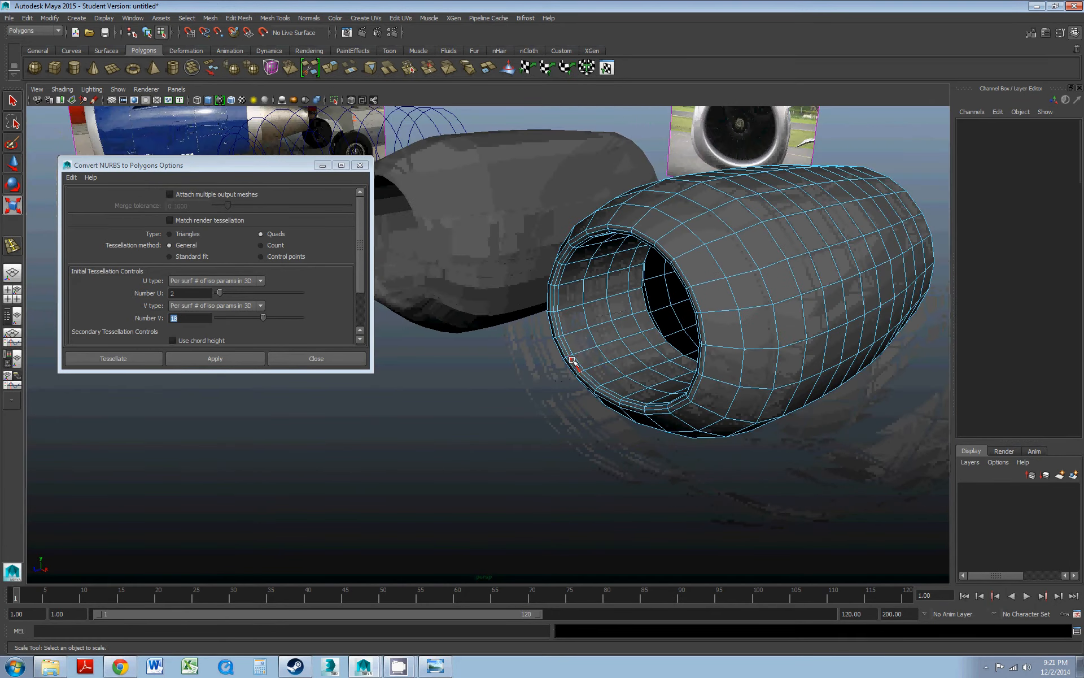
pyautogui.keyDown('alt'); pyautogui.moveTo(581, 337); pyautogui.dragTo(553, 357, button='middle'); pyautogui.keyUp('alt')
pyautogui.keyDown('alt'); pyautogui.moveTo(553, 357); pyautogui.dragTo(562, 326); pyautogui.keyUp('alt')
pyautogui.moveTo(730, 293); pyautogui.dragTo(752, 281, button='right')
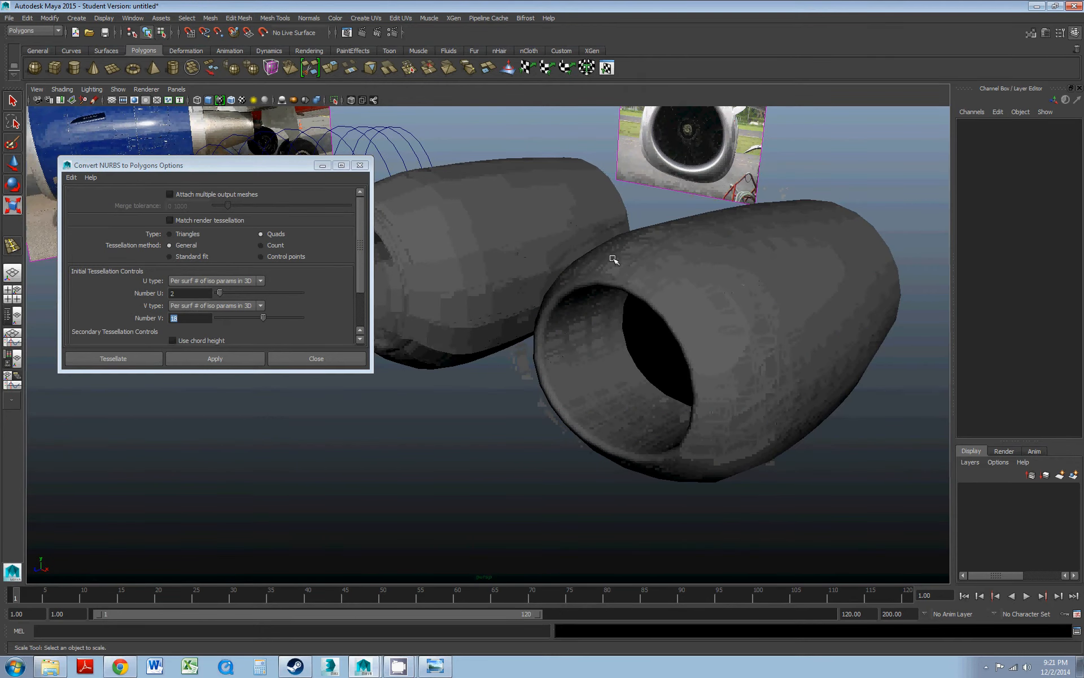
# - Compare the refined polygon shell with the NURBS shell and select the NURBS surface
pyautogui.click(664, 289)
pyautogui.keyDown('alt'); pyautogui.moveTo(585, 289); pyautogui.dragTo(629, 310); pyautogui.keyUp('alt')
pyautogui.scroll(-4, 593, 294)
pyautogui.press('3')
pyautogui.click(550, 282)
pyautogui.scroll(-2, 597, 288)
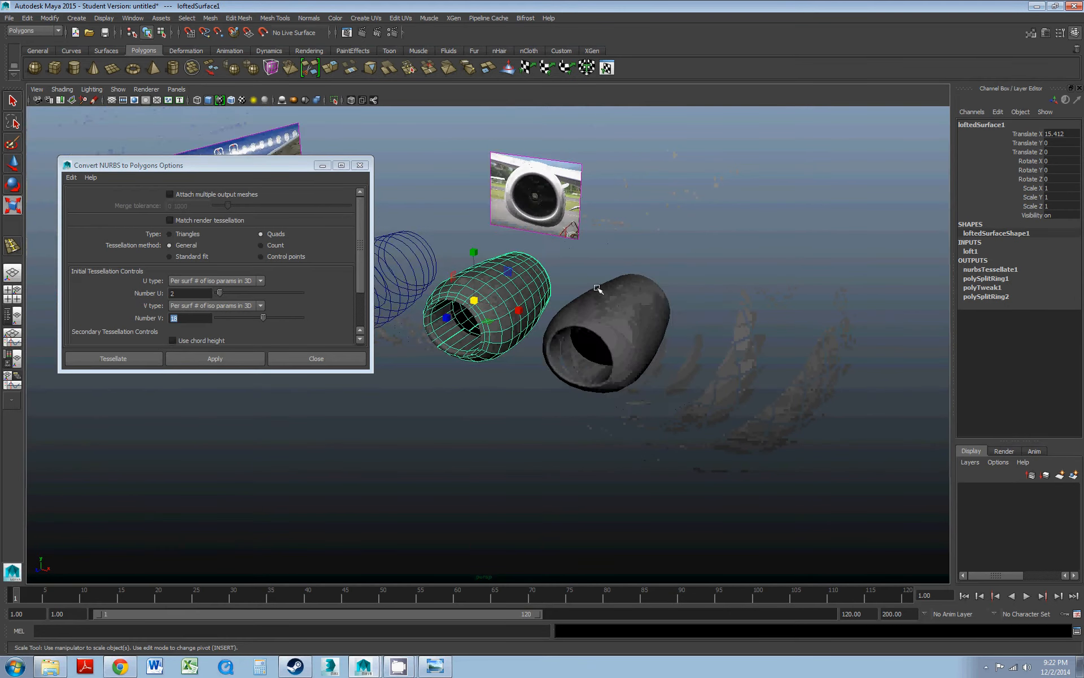
# - Create a polygon cylinder in front of the NURBS engine shell
pyautogui.scroll(3, 598, 288)
pyautogui.click(77, 18)
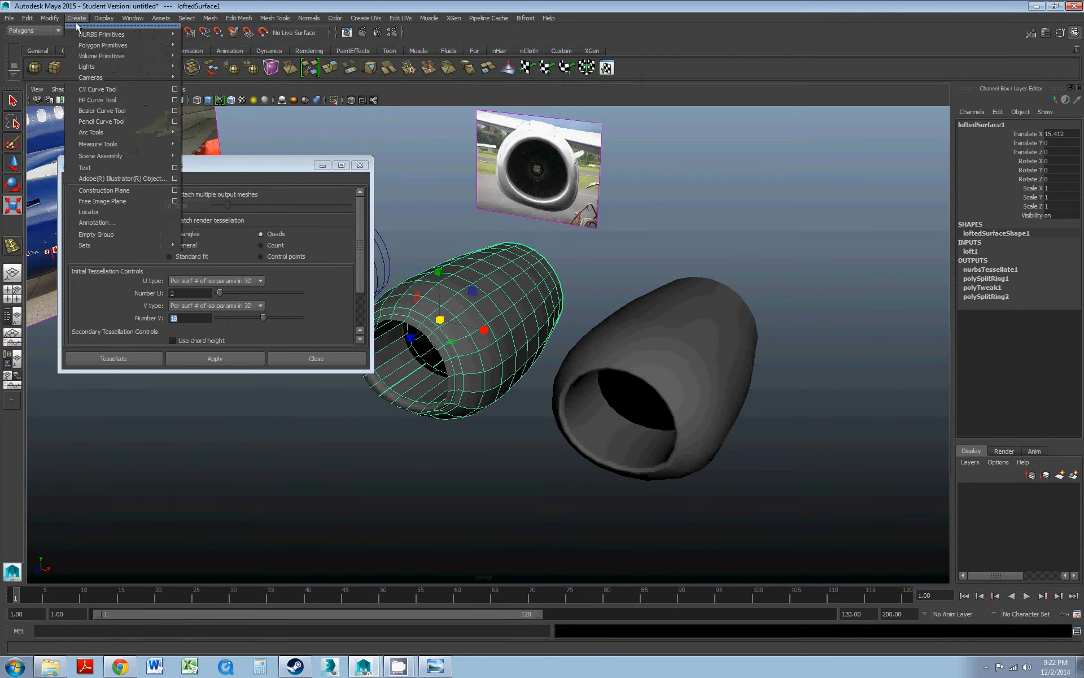
pyautogui.moveTo(147, 45)
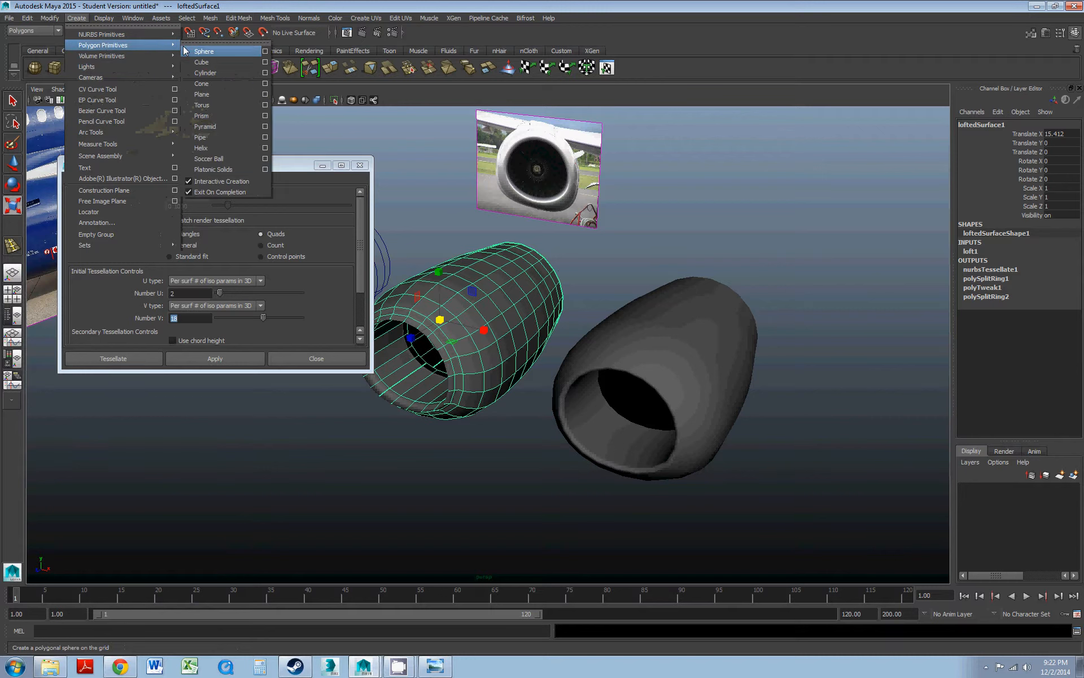
pyautogui.click(205, 72)
pyautogui.moveTo(425, 462); pyautogui.dragTo(441, 389)
# - Rotate the cylinder about its X axis to exactly 90 degrees
pyautogui.press('e')
pyautogui.moveTo(398, 423); pyautogui.dragTo(381, 491)
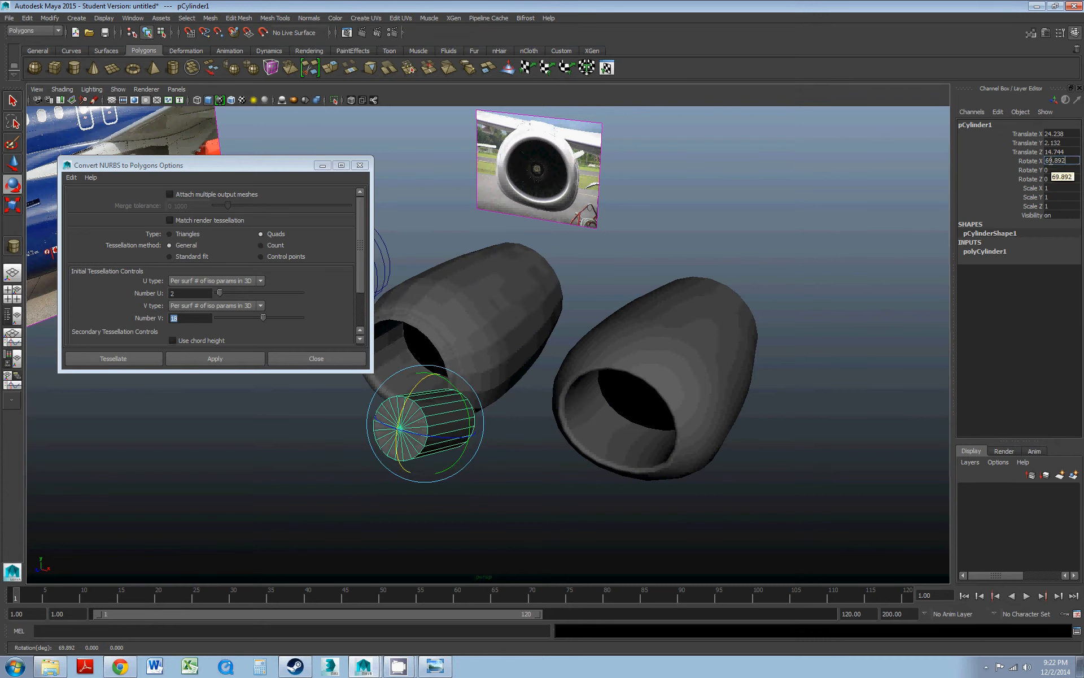
pyautogui.write('90')
pyautogui.press('Return')
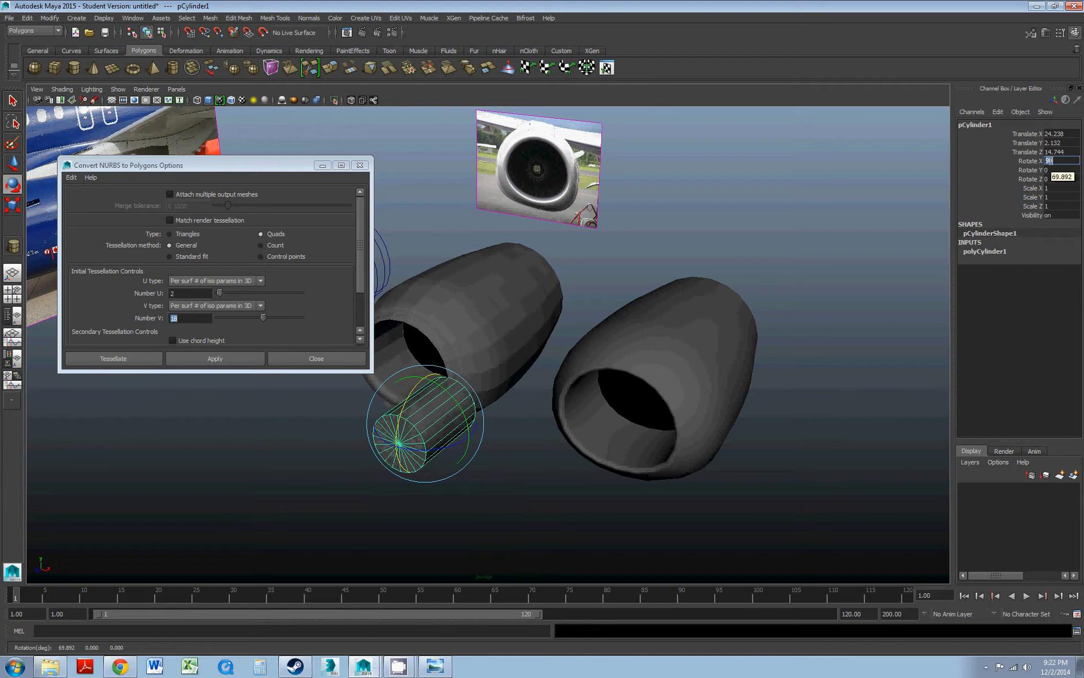
# - Move the cylinder inside the polygon shell's intake, to about X 30.4, Y -0.9, Z -1.1
pyautogui.press('w')
pyautogui.keyDown('alt'); pyautogui.moveTo(794, 295); pyautogui.dragTo(485, 373); pyautogui.keyUp('alt')
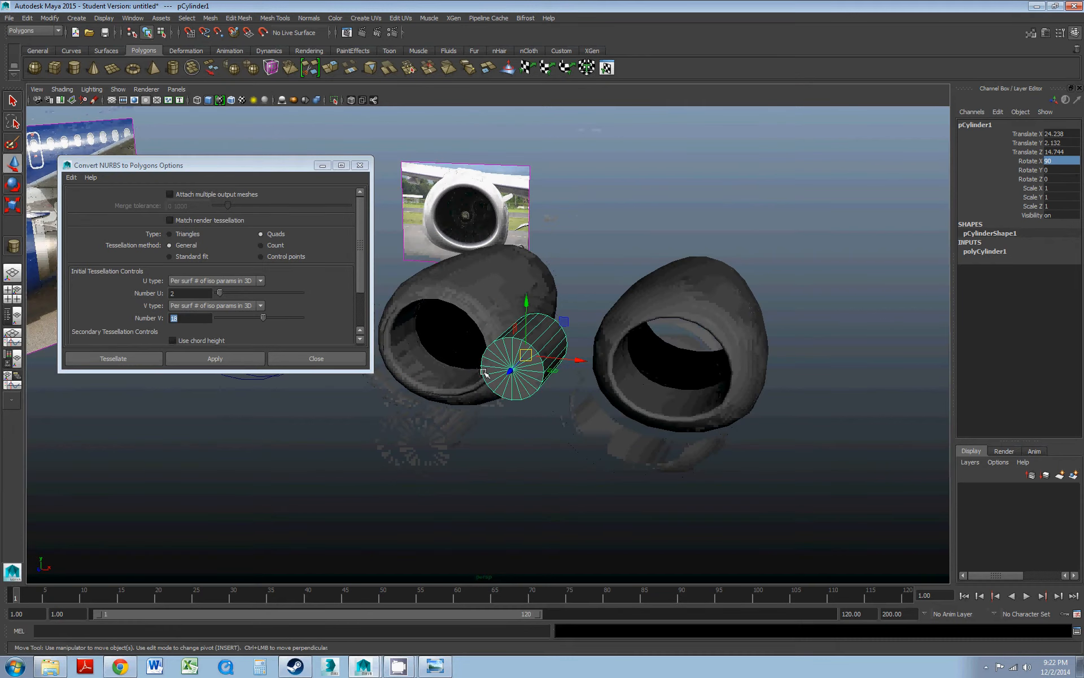
pyautogui.moveTo(559, 358); pyautogui.dragTo(584, 356)
pyautogui.scroll(-3, 584, 356)
pyautogui.keyDown('alt'); pyautogui.moveTo(584, 356); pyautogui.dragTo(753, 341, button='middle'); pyautogui.keyUp('alt')
pyautogui.keyDown('alt'); pyautogui.moveTo(753, 341); pyautogui.dragTo(698, 335); pyautogui.keyUp('alt')
pyautogui.moveTo(501, 309); pyautogui.dragTo(692, 314)
pyautogui.moveTo(723, 268); pyautogui.dragTo(817, 290)
pyautogui.keyDown('alt'); pyautogui.moveTo(817, 290); pyautogui.dragTo(654, 348, button='middle'); pyautogui.keyUp('alt')
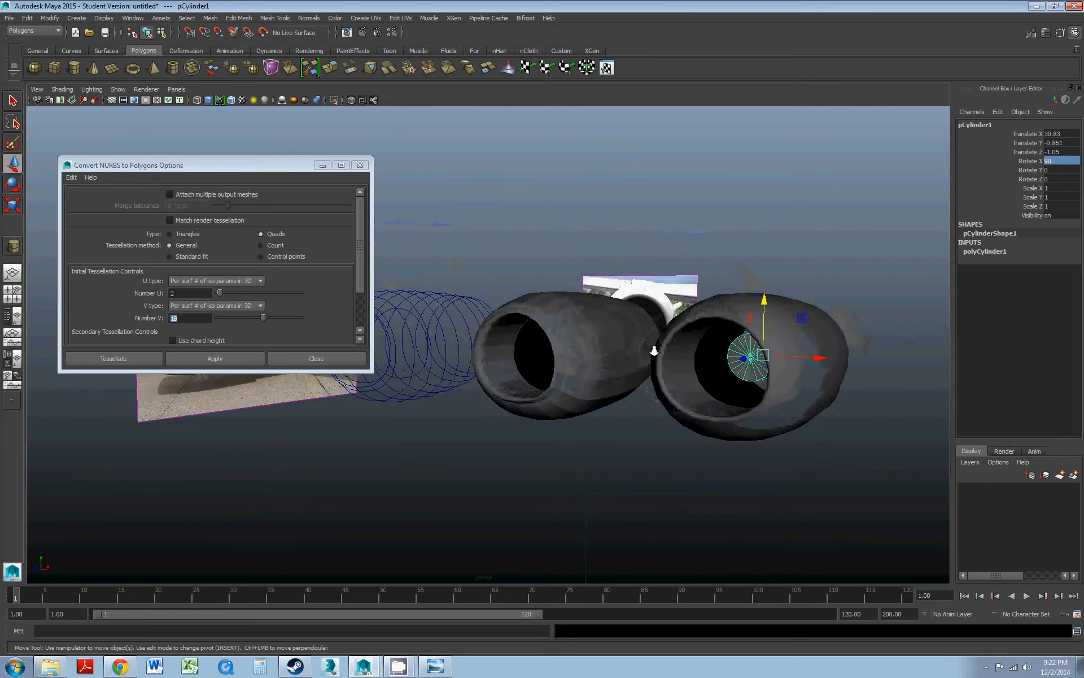
pyautogui.scroll(4, 832, 337)
pyautogui.keyDown('alt'); pyautogui.moveTo(832, 336); pyautogui.dragTo(672, 331, button='middle'); pyautogui.keyUp('alt')
pyautogui.scroll(3, 683, 332)
pyautogui.keyDown('alt'); pyautogui.moveTo(684, 333); pyautogui.dragTo(547, 333); pyautogui.keyUp('alt')
# - Delete the cylinder's side and rear faces in wireframe, keeping only the front disc, and return to shaded object mode
pyautogui.press('4')
pyautogui.scroll(-3, 571, 333)
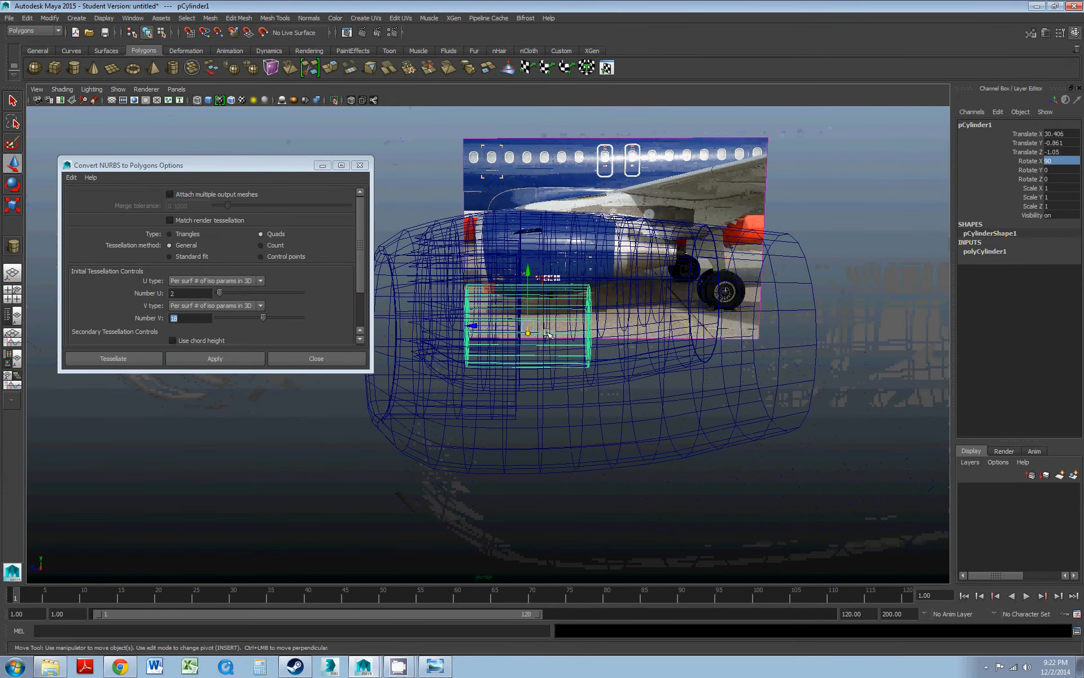
pyautogui.rightClick(547, 334)
pyautogui.moveTo(547, 333); pyautogui.dragTo(546, 360, button='right')
pyautogui.moveTo(680, 248); pyautogui.dragTo(559, 394)
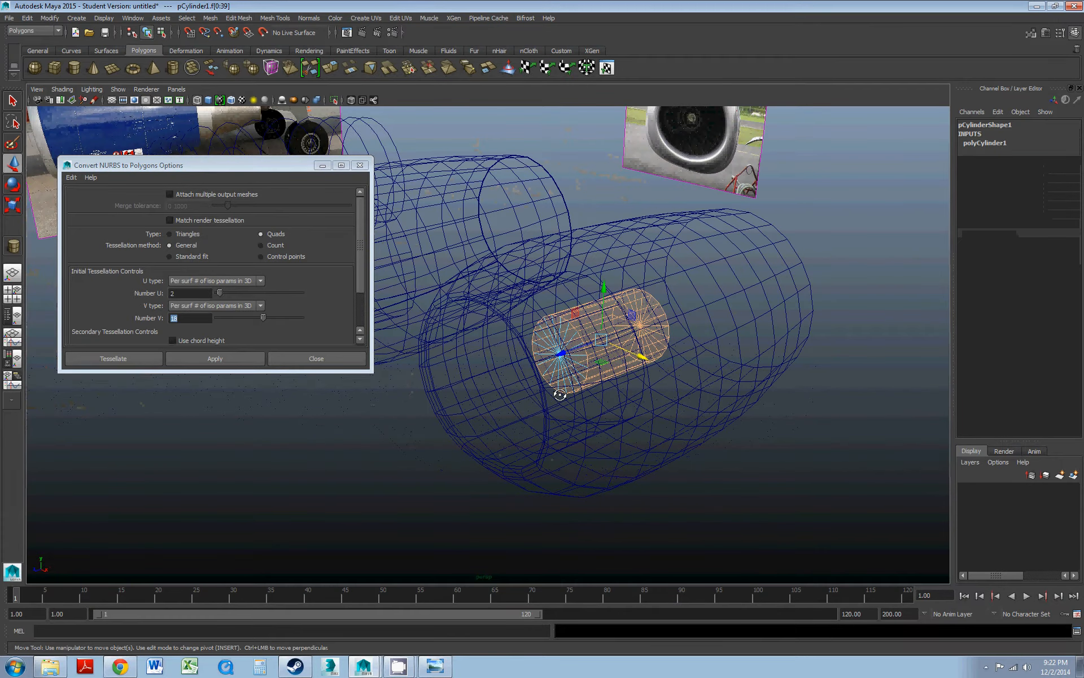
pyautogui.press('Delete')
pyautogui.moveTo(543, 353)
pyautogui.keyDown('alt'); pyautogui.mouseDown()
pyautogui.moveTo(574, 351)
pyautogui.moveTo(484, 338)
pyautogui.mouseUp(); pyautogui.keyUp('alt')
pyautogui.click(209, 100)
pyautogui.moveTo(501, 339); pyautogui.dragTo(549, 325, button='right')
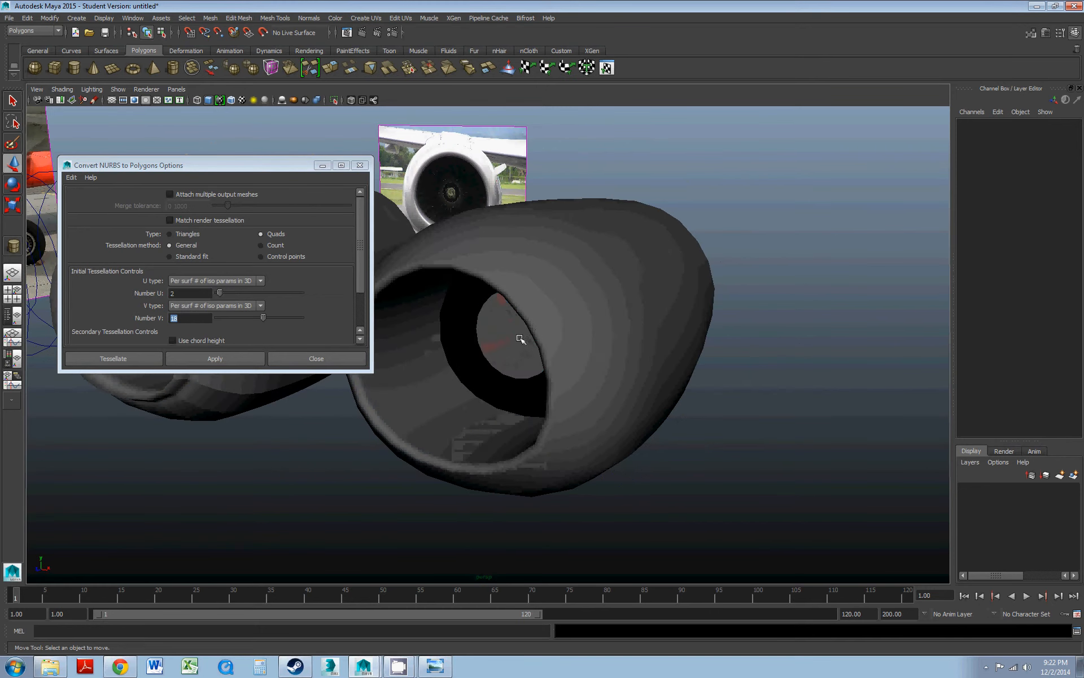
# - Scale the disc uniformly to about 2.35 and place it across the intake at about X 29.7, Y -1.3, Z -3.4
pyautogui.click(515, 340)
pyautogui.press('r')
pyautogui.moveTo(549, 324); pyautogui.dragTo(641, 273)
pyautogui.keyDown('alt'); pyautogui.moveTo(435, 380); pyautogui.dragTo(467, 388); pyautogui.keyUp('alt')
pyautogui.press('w')
pyautogui.click(455, 396)
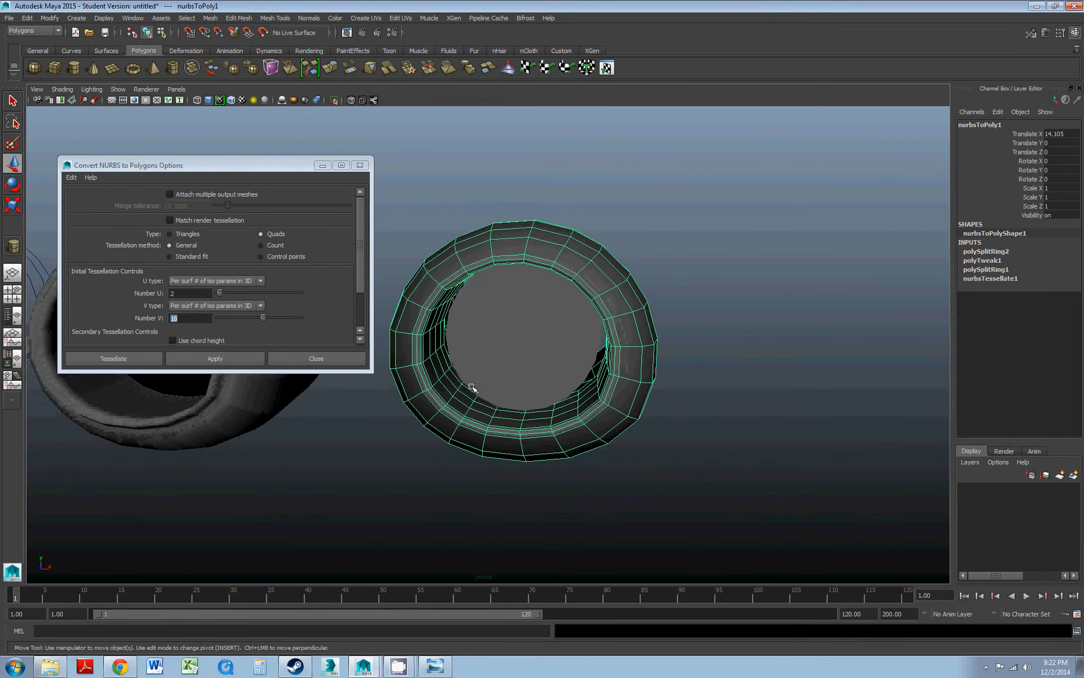
pyautogui.click(502, 358)
pyautogui.press('r')
pyautogui.moveTo(532, 323); pyautogui.dragTo(561, 338)
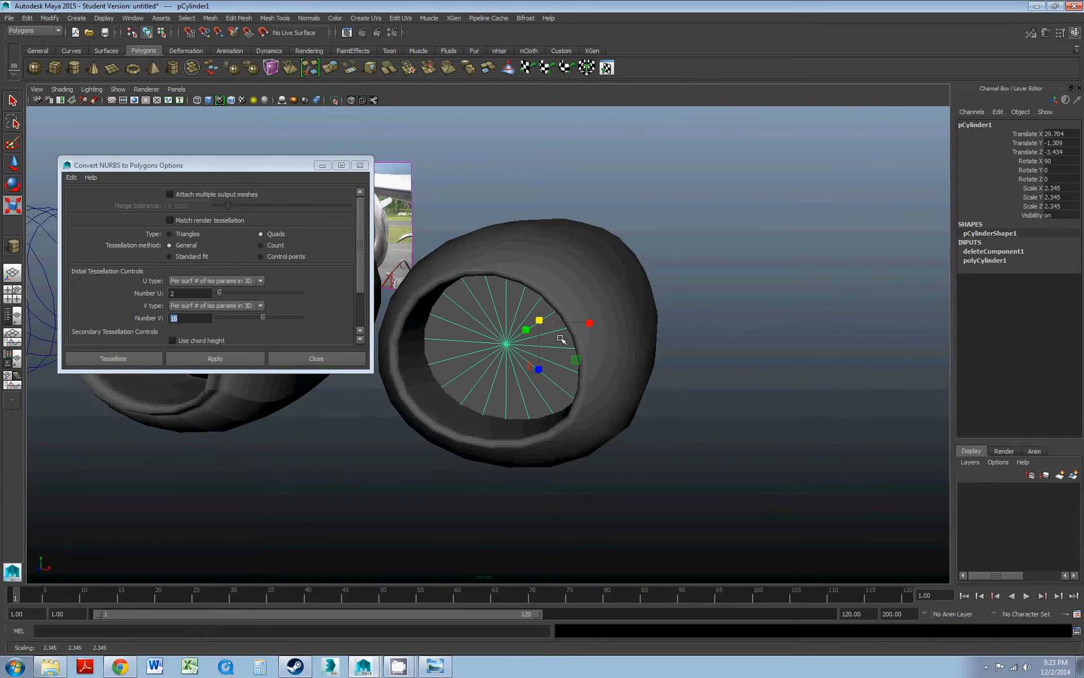
# - Rotate the disc inside the intake to a Z rotation of about 202 degrees
pyautogui.press('e')
pyautogui.moveTo(571, 287); pyautogui.dragTo(585, 306)
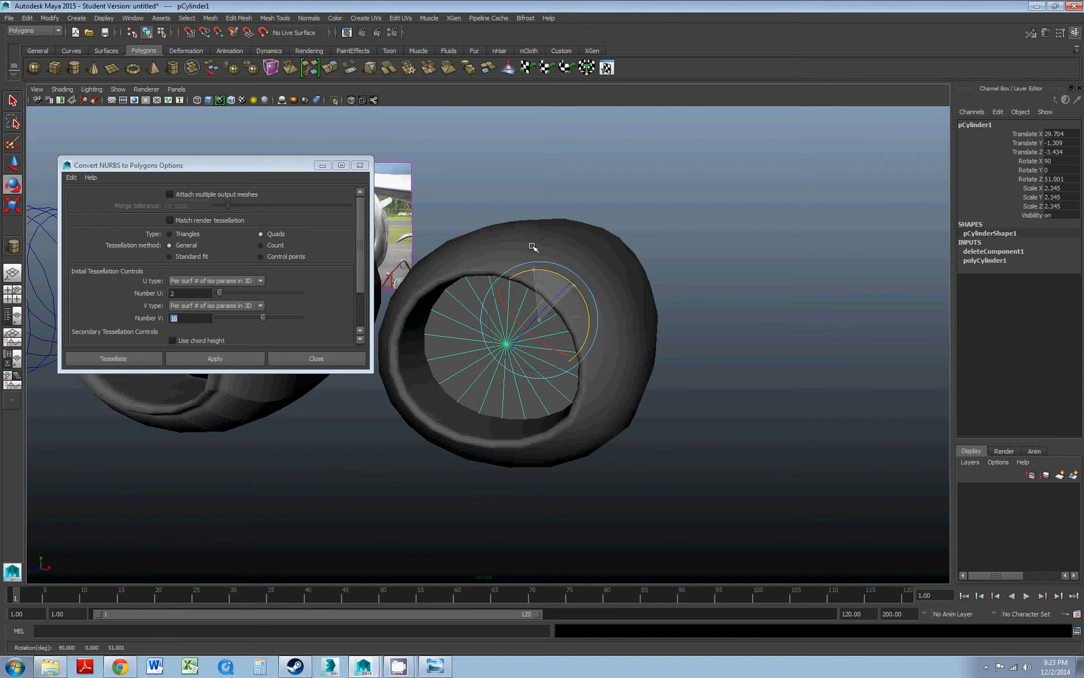
pyautogui.moveTo(540, 318); pyautogui.dragTo(503, 353)
pyautogui.keyDown('alt'); pyautogui.moveTo(497, 356); pyautogui.dragTo(455, 366); pyautogui.keyUp('alt')
pyautogui.scroll(-2, 460, 366)
pyautogui.scroll(3, 459, 365)
pyautogui.keyDown('alt'); pyautogui.moveTo(463, 321); pyautogui.dragTo(514, 331, button='middle'); pyautogui.keyUp('alt')
pyautogui.scroll(-3, 514, 331)
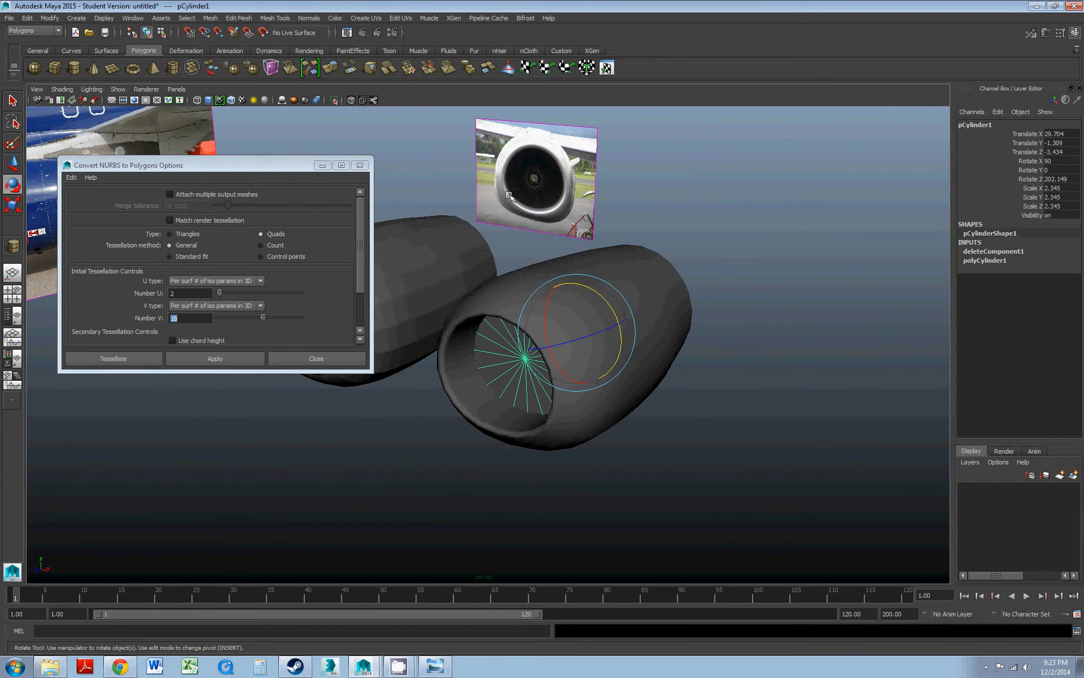
# - Check the disc's fit inside the intake and close the NURBS-to-polygons conversion options
pyautogui.click(516, 286)
pyautogui.keyDown('alt'); pyautogui.moveTo(516, 286); pyautogui.dragTo(566, 303); pyautogui.keyUp('alt')
pyautogui.click(530, 344)
pyautogui.keyDown('alt'); pyautogui.moveTo(531, 344); pyautogui.dragTo(442, 313); pyautogui.keyUp('alt')
pyautogui.click(360, 165)
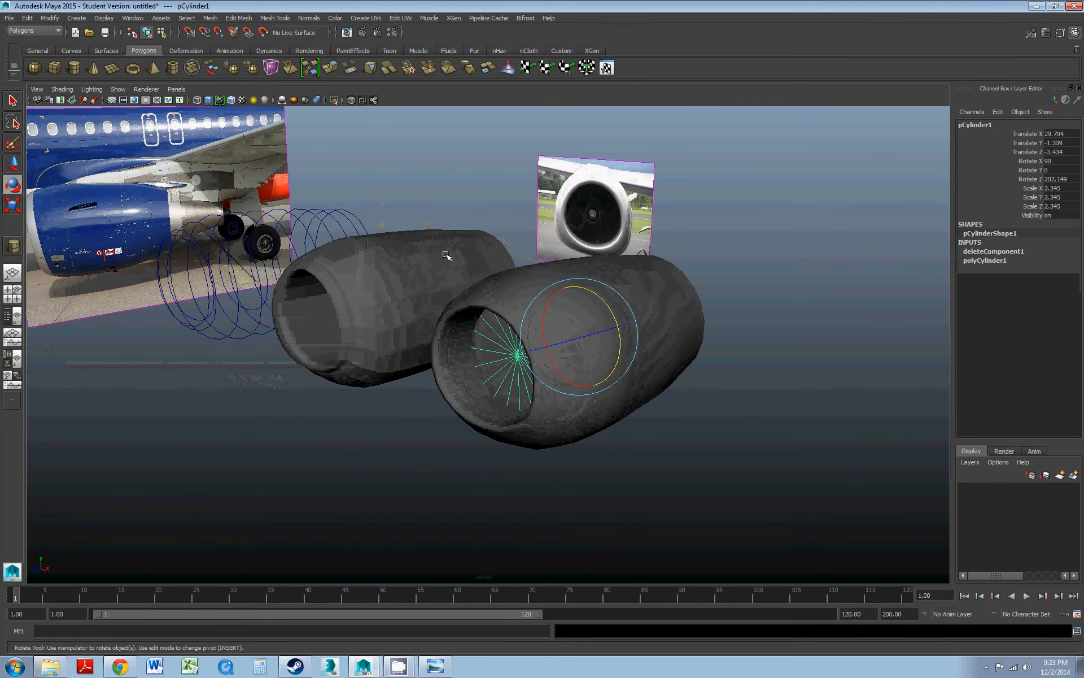
# - Try to delete the original NURBS shell and undo the deletion
pyautogui.click(374, 276)
pyautogui.press('Delete')
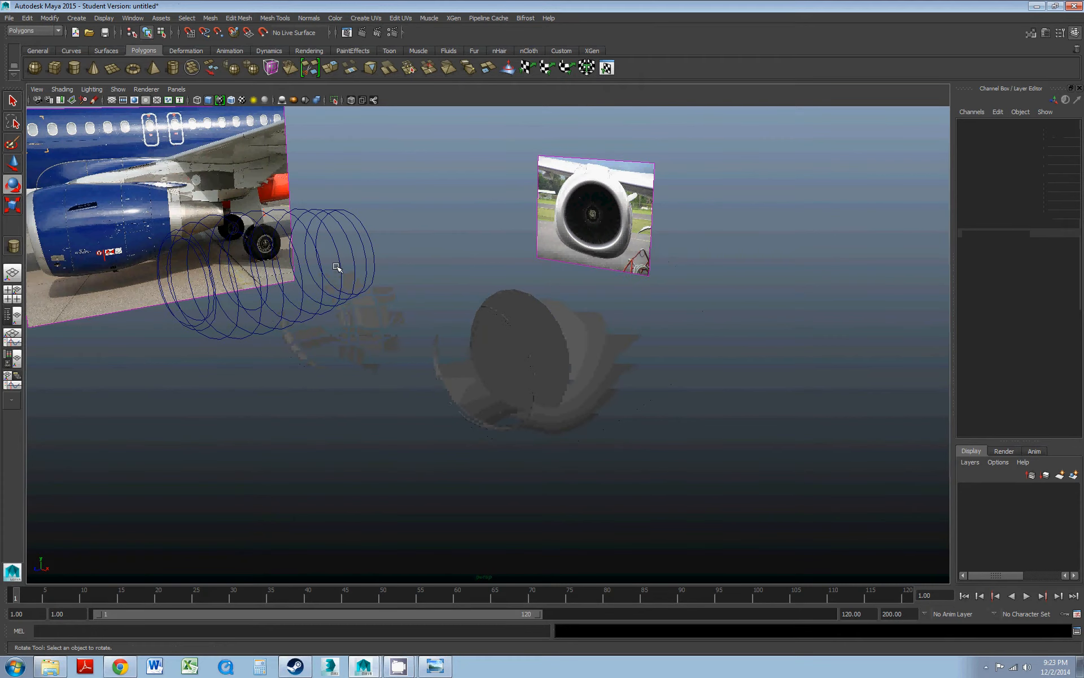
pyautogui.hotkey('ctrl', 'z')
# - Delete the construction history of the polygon engine shell
pyautogui.keyDown('alt'); pyautogui.moveTo(535, 297); pyautogui.dragTo(549, 306); pyautogui.keyUp('alt')
pyautogui.click(535, 294)
pyautogui.click(27, 18)
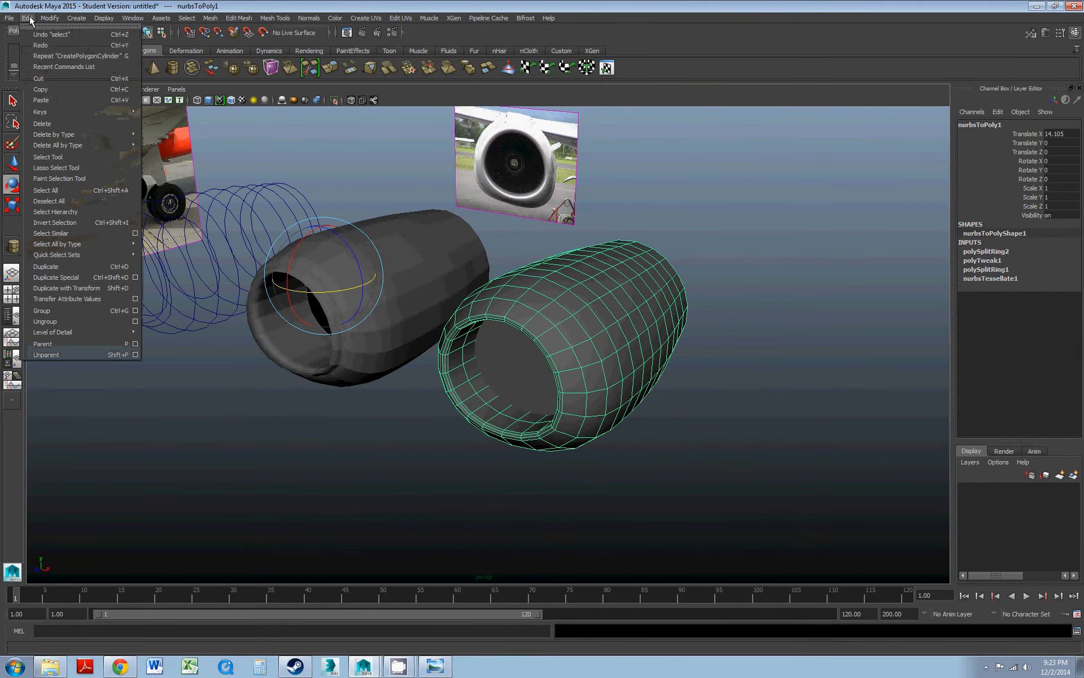
pyautogui.moveTo(49, 116)
pyautogui.click(162, 138)
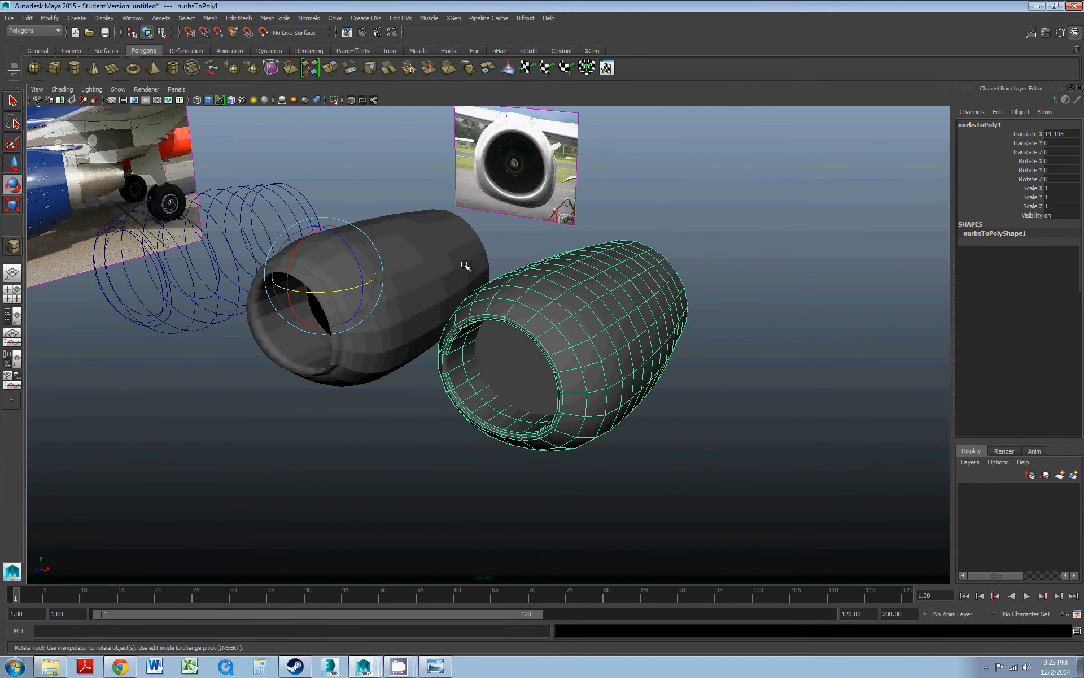
# - Delete the original NURBS shell and all of its profile curves
pyautogui.click(445, 258)
pyautogui.press('Delete')
pyautogui.keyDown('alt'); pyautogui.moveTo(444, 258); pyautogui.dragTo(238, 271); pyautogui.keyUp('alt')
pyautogui.moveTo(117, 211); pyautogui.dragTo(298, 390)
pyautogui.press('Delete')
# - Create a display layer from the front-view engine reference image and name it BG_Images
pyautogui.keyDown('alt'); pyautogui.moveTo(324, 283); pyautogui.dragTo(413, 248); pyautogui.keyUp('alt')
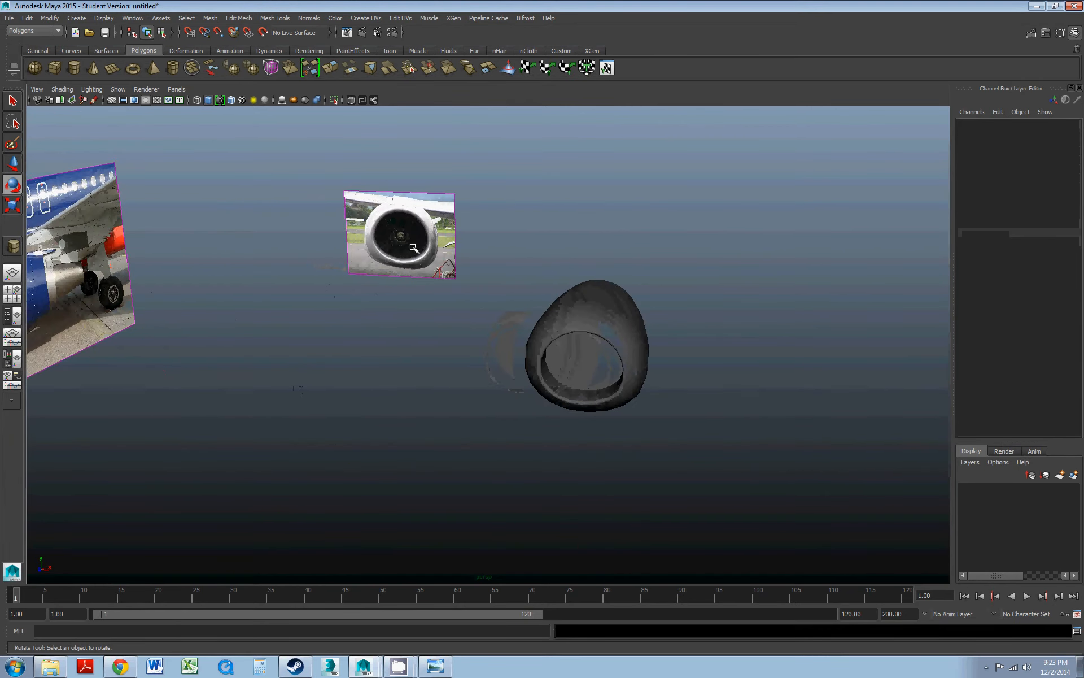
pyautogui.moveTo(463, 284); pyautogui.dragTo(431, 322)
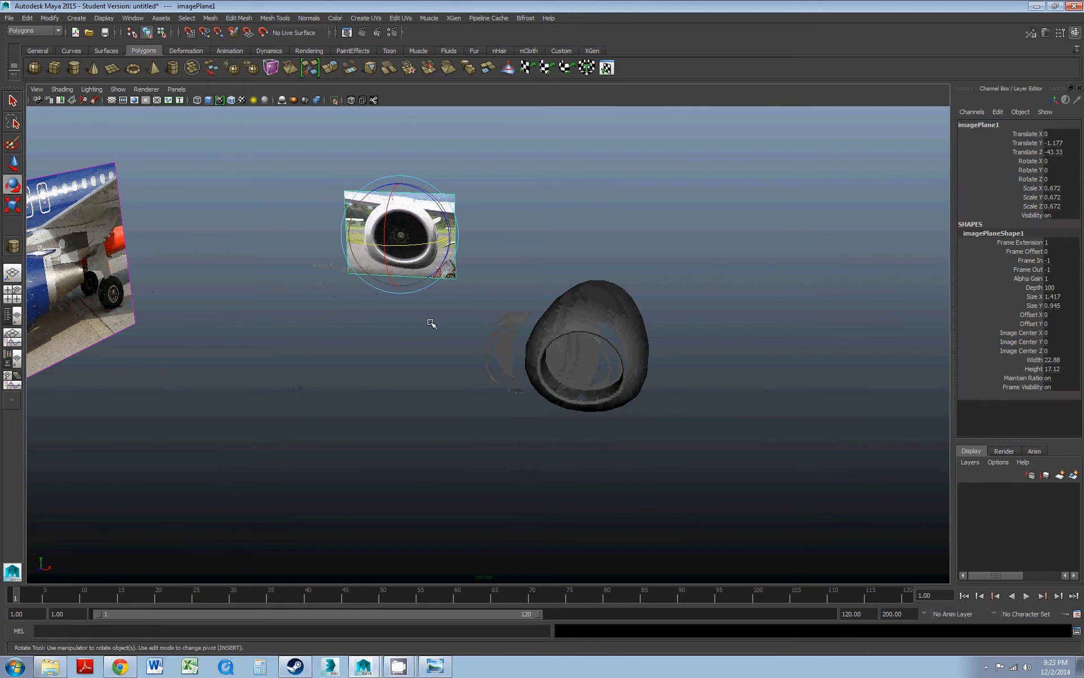
pyautogui.click(1060, 476)
pyautogui.doubleClick(998, 487)
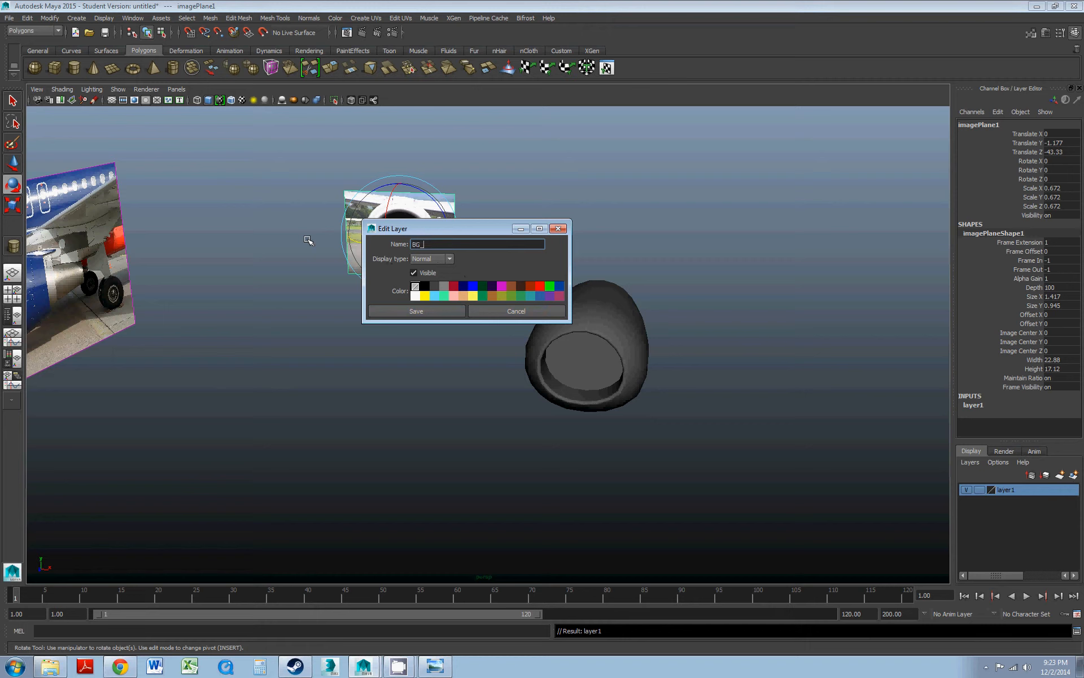
pyautogui.scroll(-1, 307, 240)
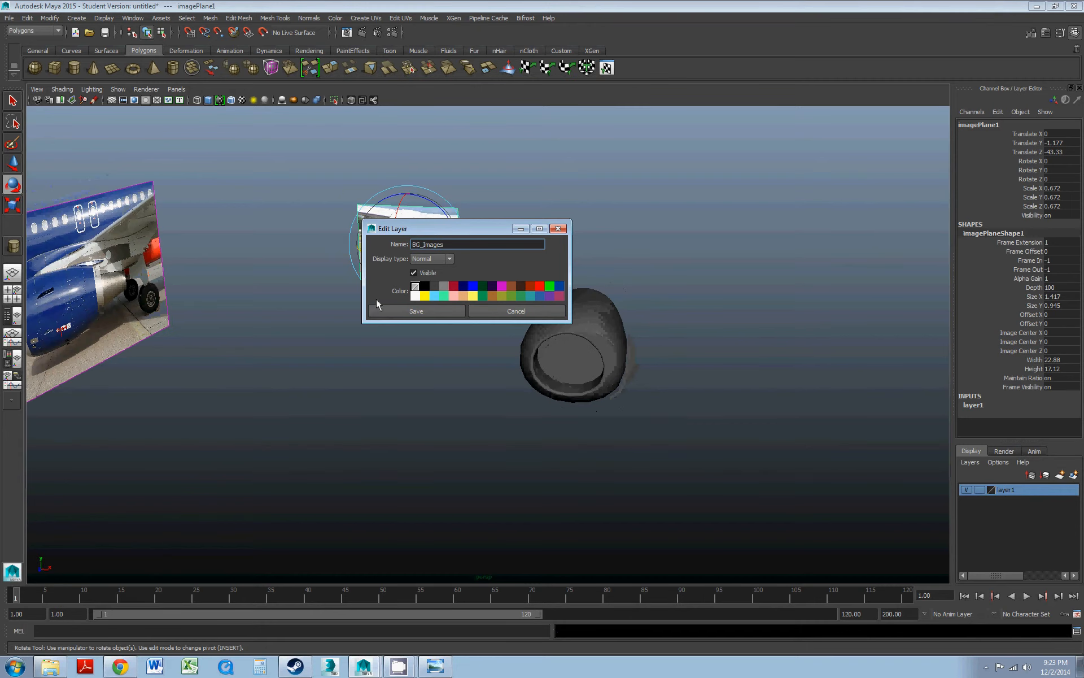
pyautogui.click(417, 313)
# - Add the side-view engine reference image to the BG_Images display layer
pyautogui.scroll(1, 327, 274)
pyautogui.keyDown('alt'); pyautogui.moveTo(327, 274); pyautogui.dragTo(564, 293, button='middle'); pyautogui.keyUp('alt')
pyautogui.moveTo(300, 308); pyautogui.dragTo(252, 362)
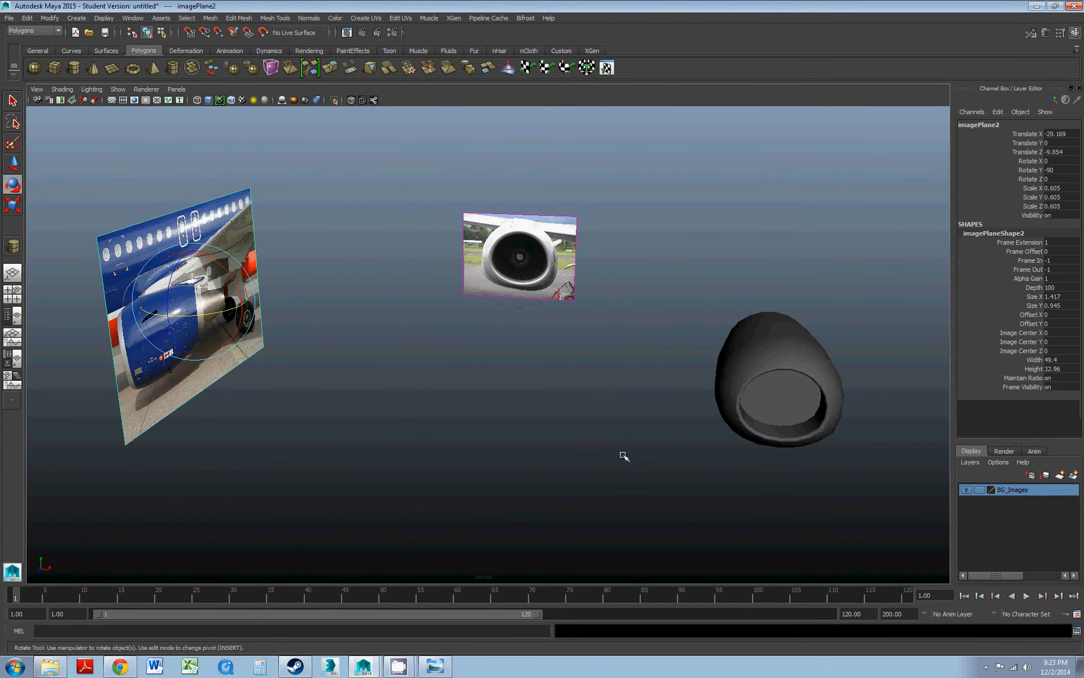
pyautogui.rightClick(1016, 491)
pyautogui.moveTo(1018, 542)
pyautogui.click(1014, 509)
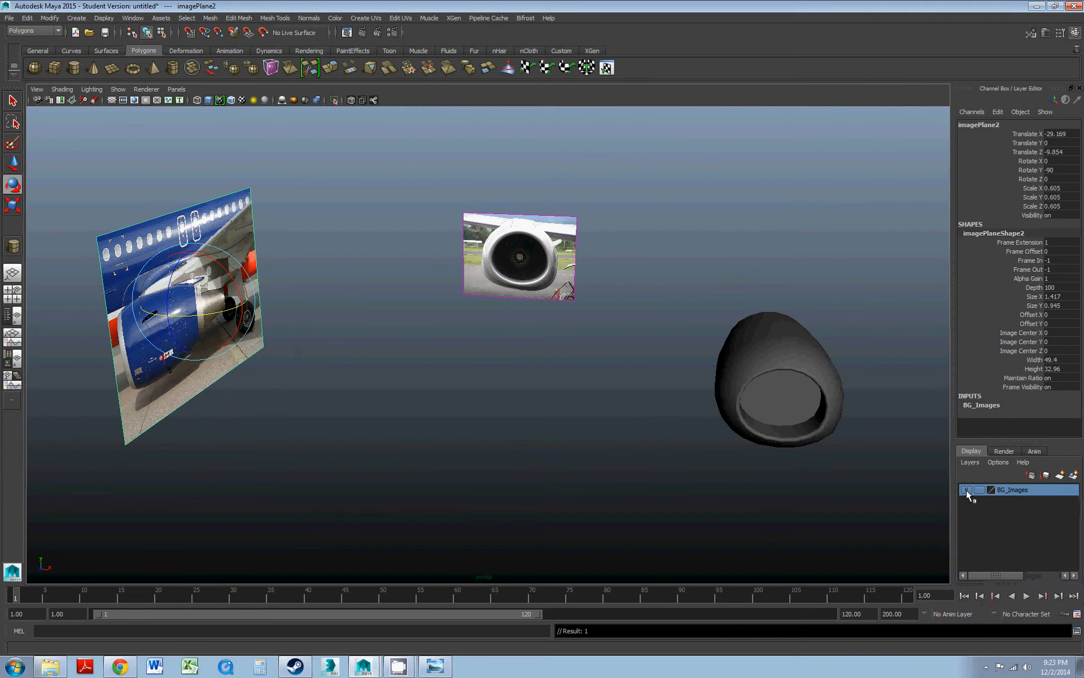
# - Hide the BG_Images layer and centre the pivot of the polygon engine shell
pyautogui.click(966, 490)
pyautogui.click(742, 346)
pyautogui.keyDown('alt'); pyautogui.moveTo(690, 366); pyautogui.dragTo(704, 370); pyautogui.keyUp('alt')
pyautogui.keyDown('alt'); pyautogui.moveTo(705, 370); pyautogui.dragTo(481, 290, button='middle'); pyautogui.keyUp('alt')
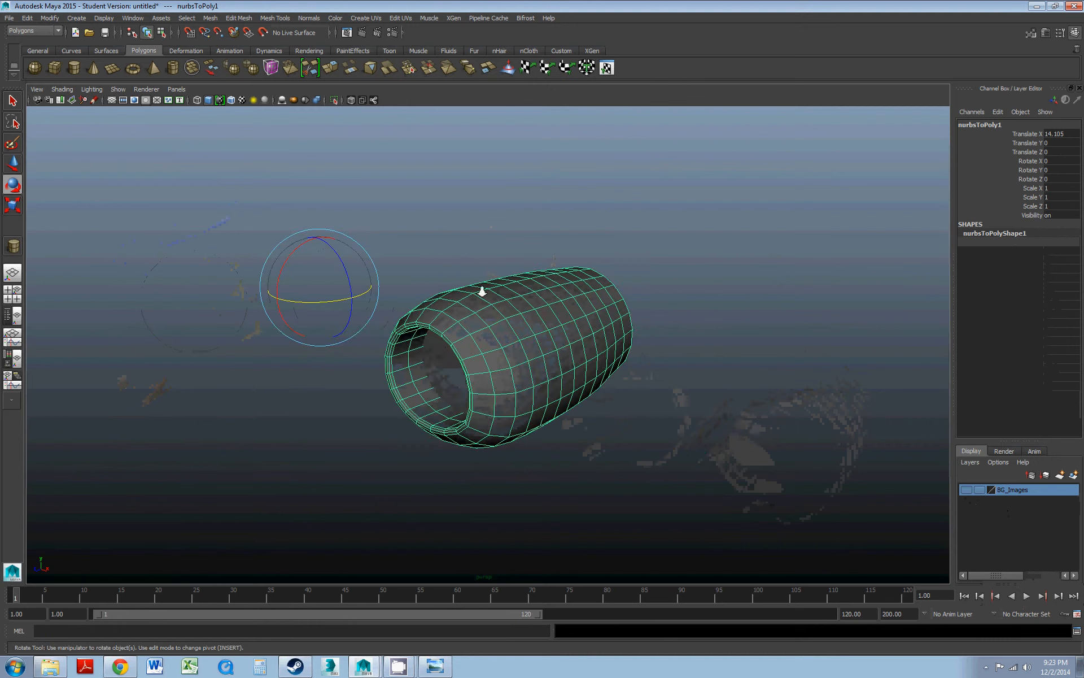
pyautogui.click(50, 18)
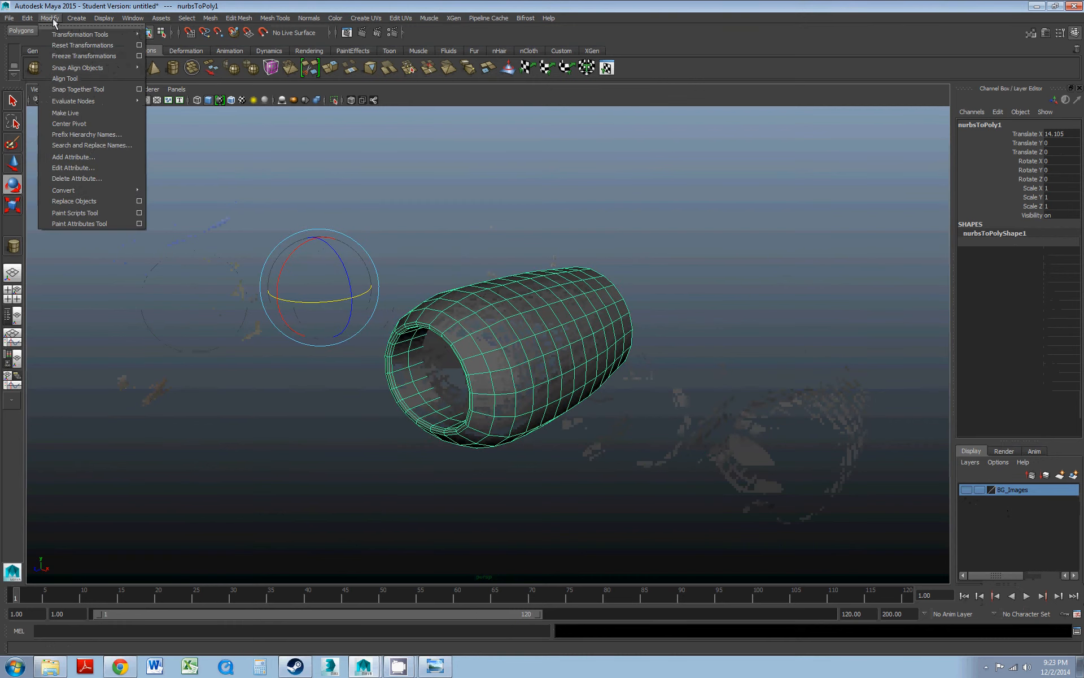
pyautogui.click(83, 124)
pyautogui.moveTo(446, 294)
pyautogui.keyDown('alt'); pyautogui.mouseDown()
pyautogui.moveTo(459, 285)
pyautogui.moveTo(431, 293)
pyautogui.moveTo(438, 288)
pyautogui.mouseUp(); pyautogui.keyUp('alt')
pyautogui.scroll(-3, 578, 242)
pyautogui.scroll(6, 573, 254)
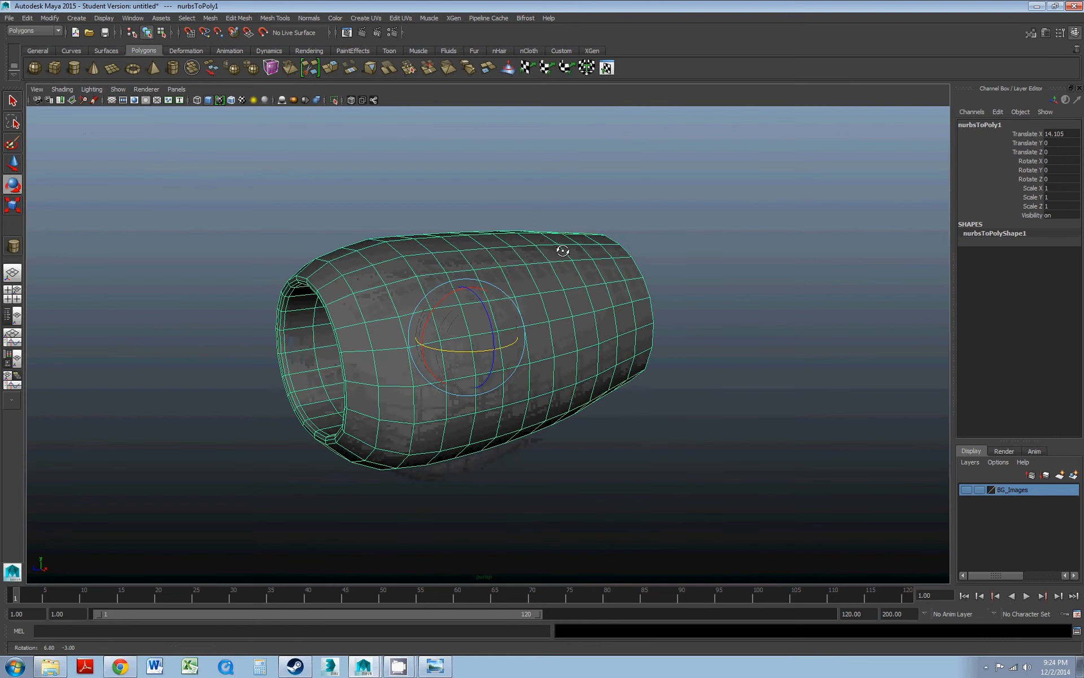
pyautogui.scroll(-3, 557, 247)
# - Show the BG_Images layer and examine the nacelle in the CFM_56_Lauda_737.jpg reference photo
pyautogui.click(966, 491)
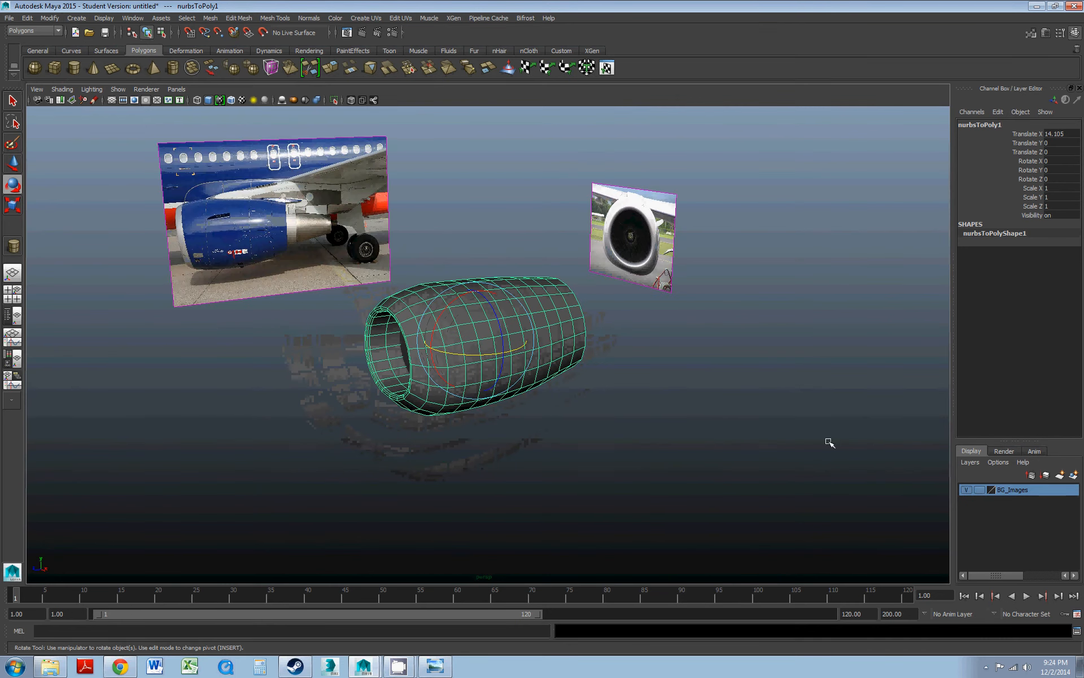
pyautogui.keyDown('alt'); pyautogui.moveTo(542, 316); pyautogui.dragTo(416, 272); pyautogui.keyUp('alt')
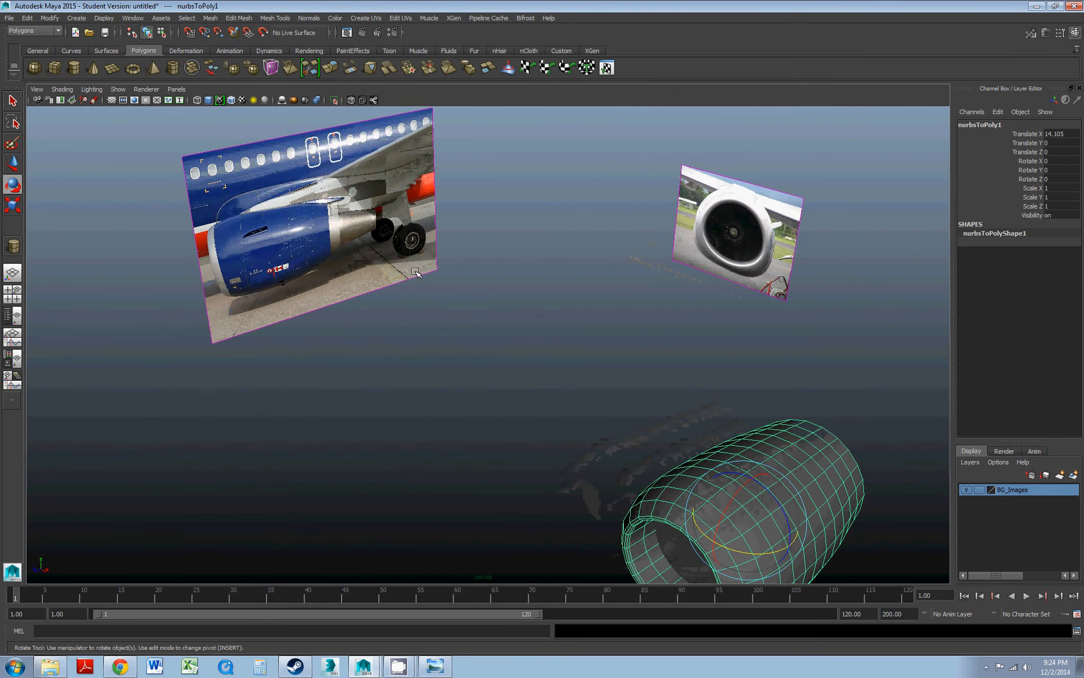
pyautogui.click(435, 666)
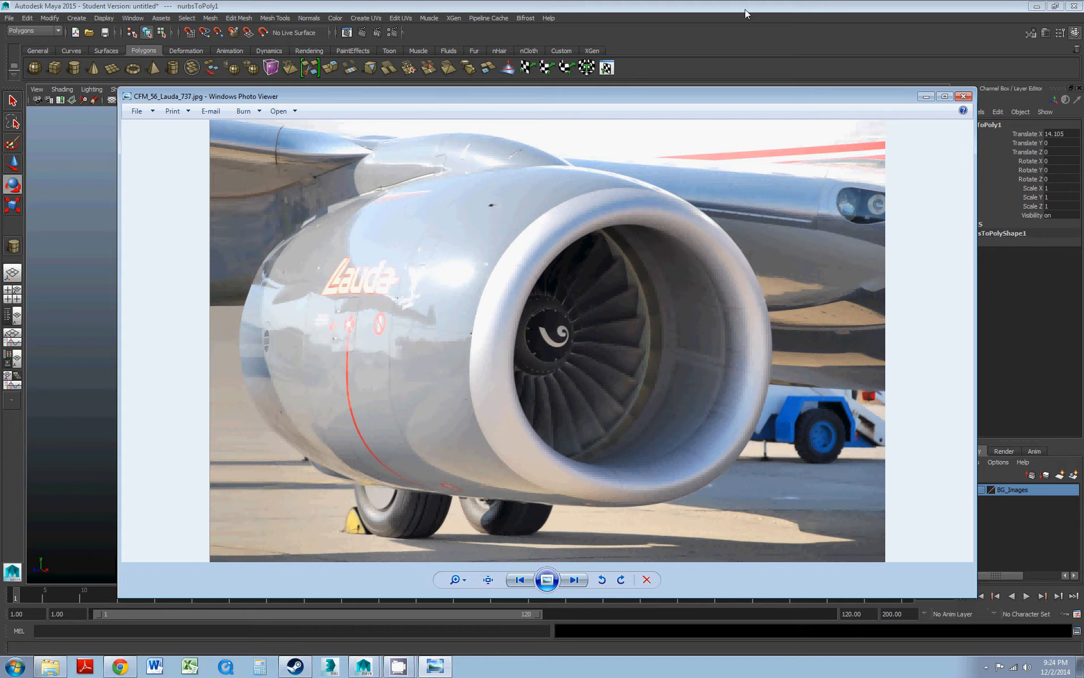
pyautogui.click(927, 97)
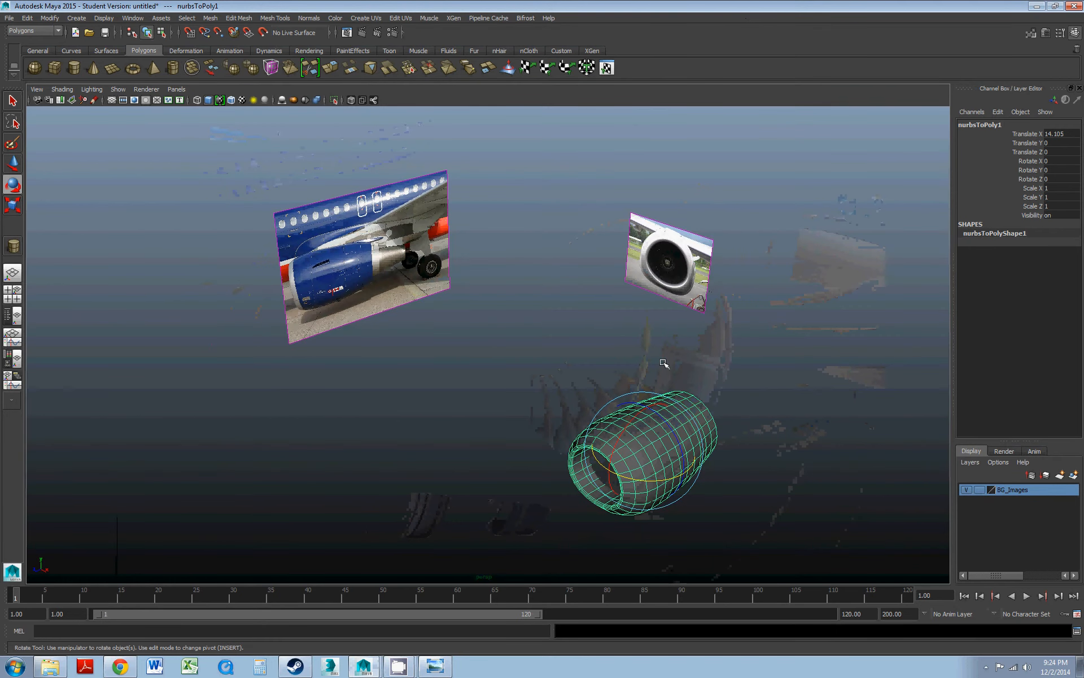
pyautogui.scroll(5, 664, 364)
pyautogui.keyDown('alt'); pyautogui.moveTo(504, 287); pyautogui.dragTo(499, 210, button='middle'); pyautogui.keyUp('alt')
# - Switch to the front view and compare the engine shell's outline with the front image and the CFM_56_Lauda_737.jpg photo
pyautogui.click(177, 90)
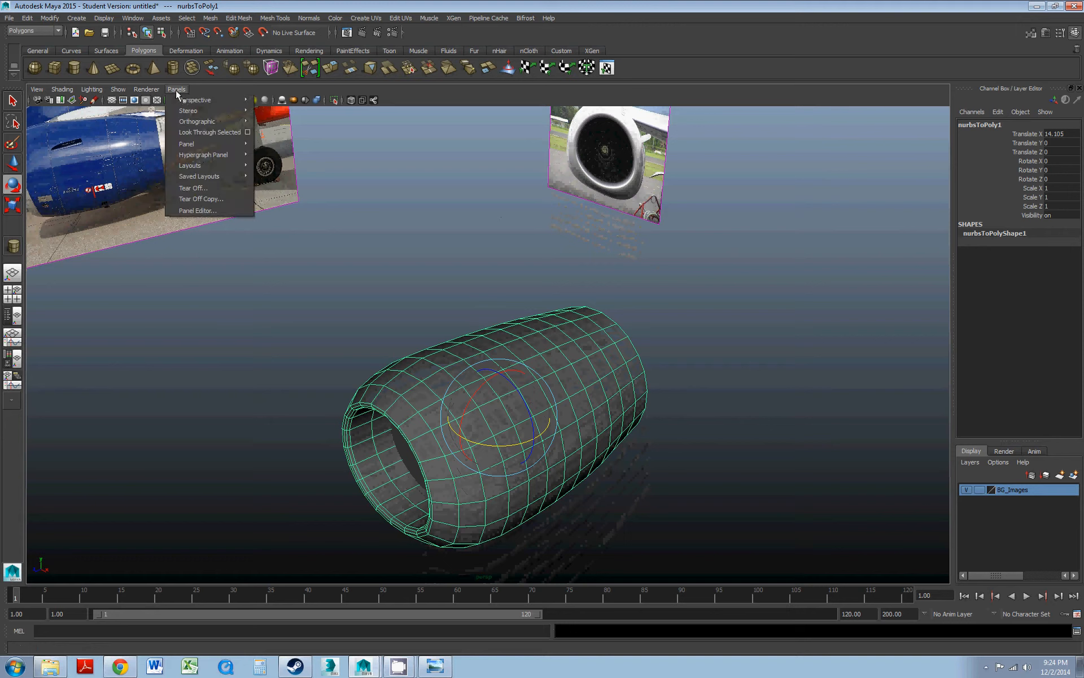
pyautogui.moveTo(195, 121)
pyautogui.click(277, 122)
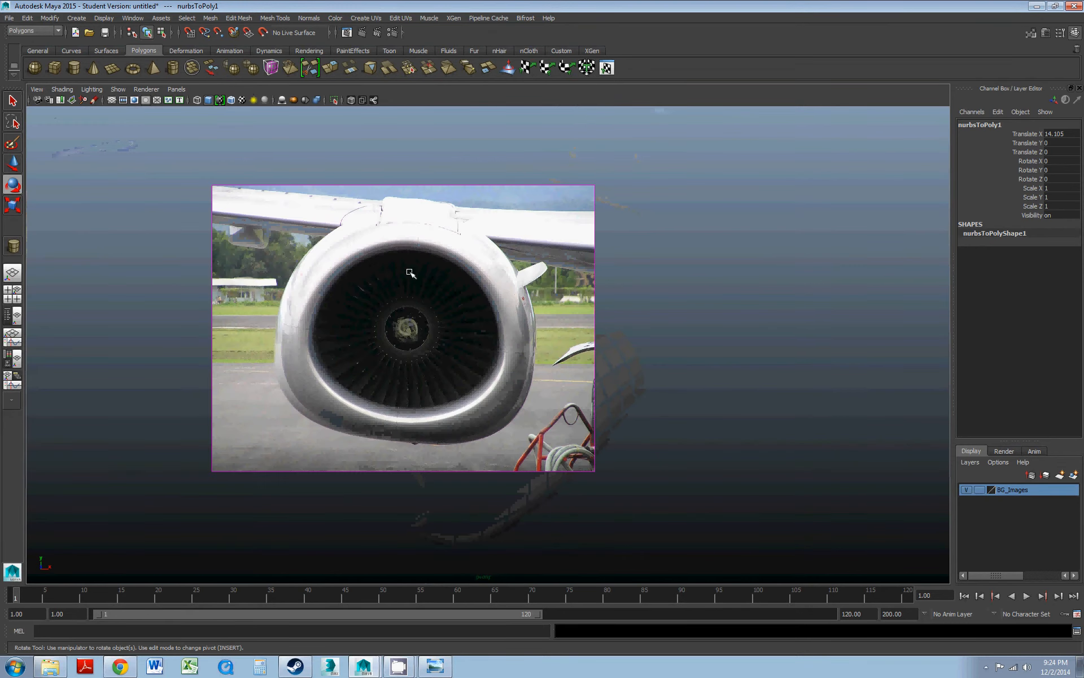
pyautogui.scroll(1, 392, 252)
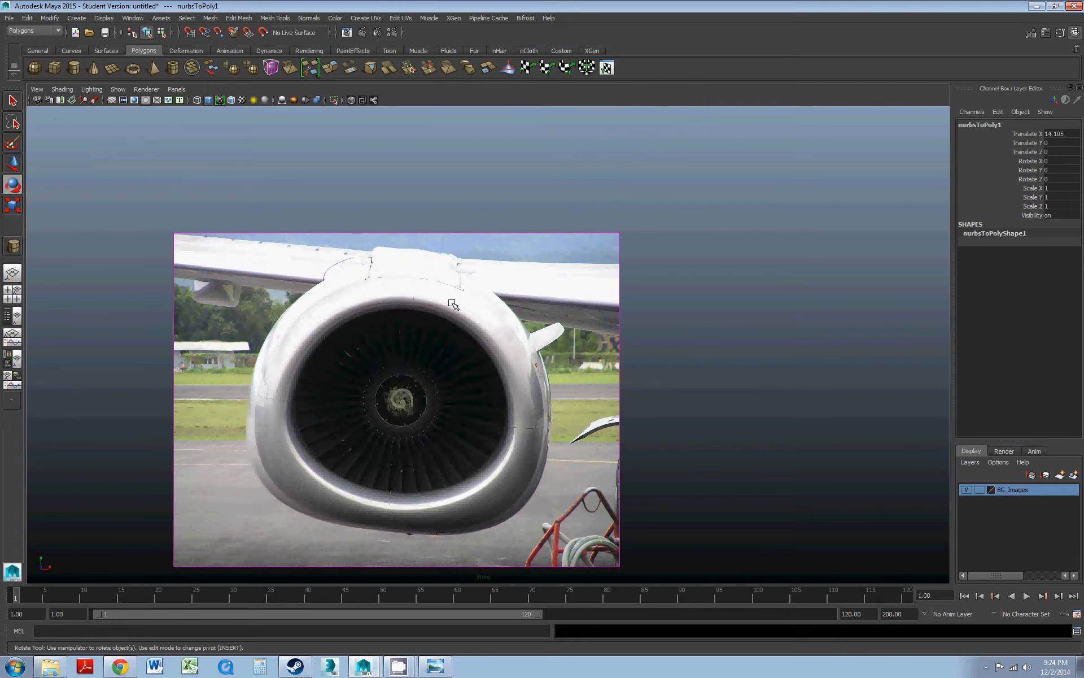
pyautogui.scroll(-5, 449, 301)
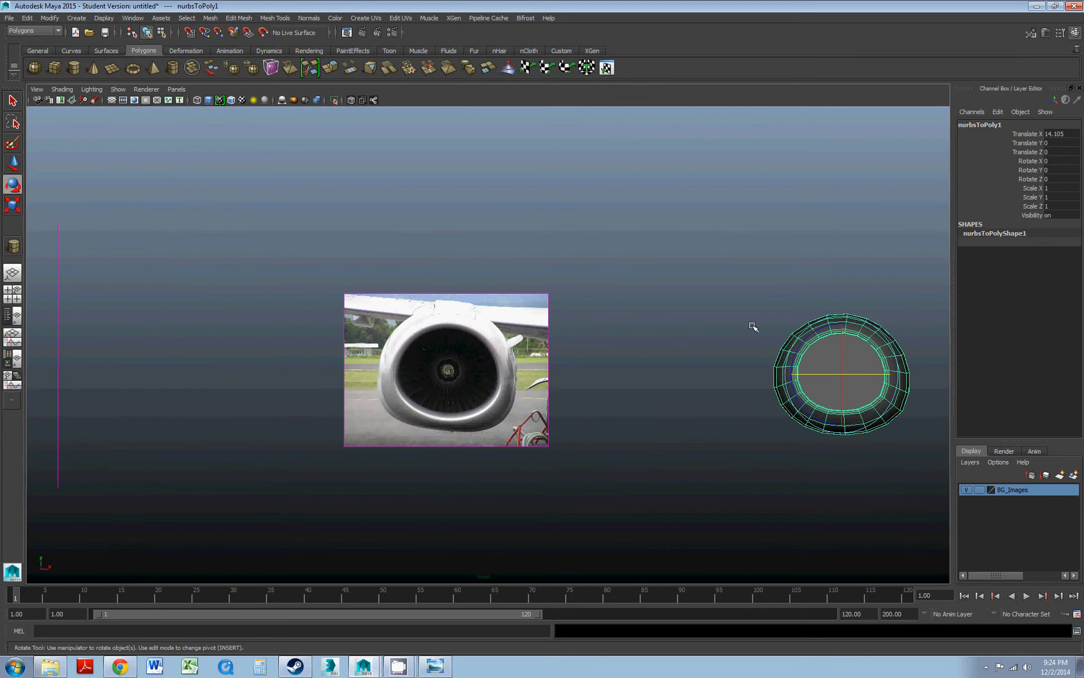
pyautogui.keyDown('alt'); pyautogui.moveTo(753, 328); pyautogui.dragTo(487, 318, button='middle'); pyautogui.keyUp('alt')
pyautogui.scroll(1, 348, 299)
pyautogui.keyDown('alt'); pyautogui.moveTo(348, 299); pyautogui.dragTo(510, 305, button='middle'); pyautogui.keyUp('alt')
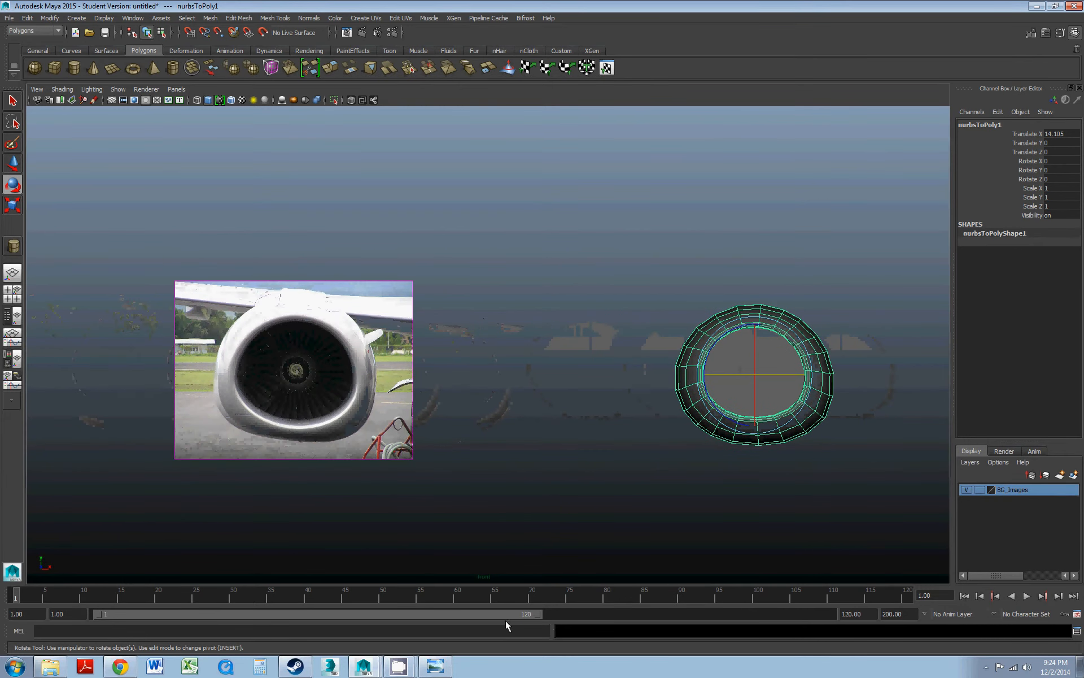
pyautogui.click(435, 666)
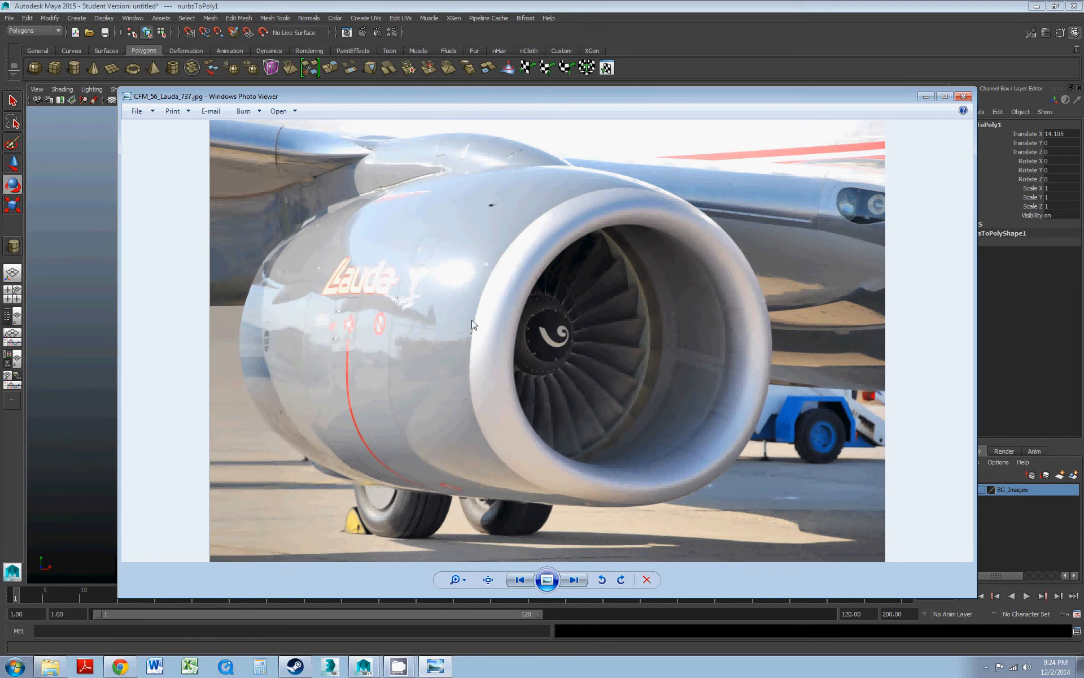
pyautogui.click(926, 97)
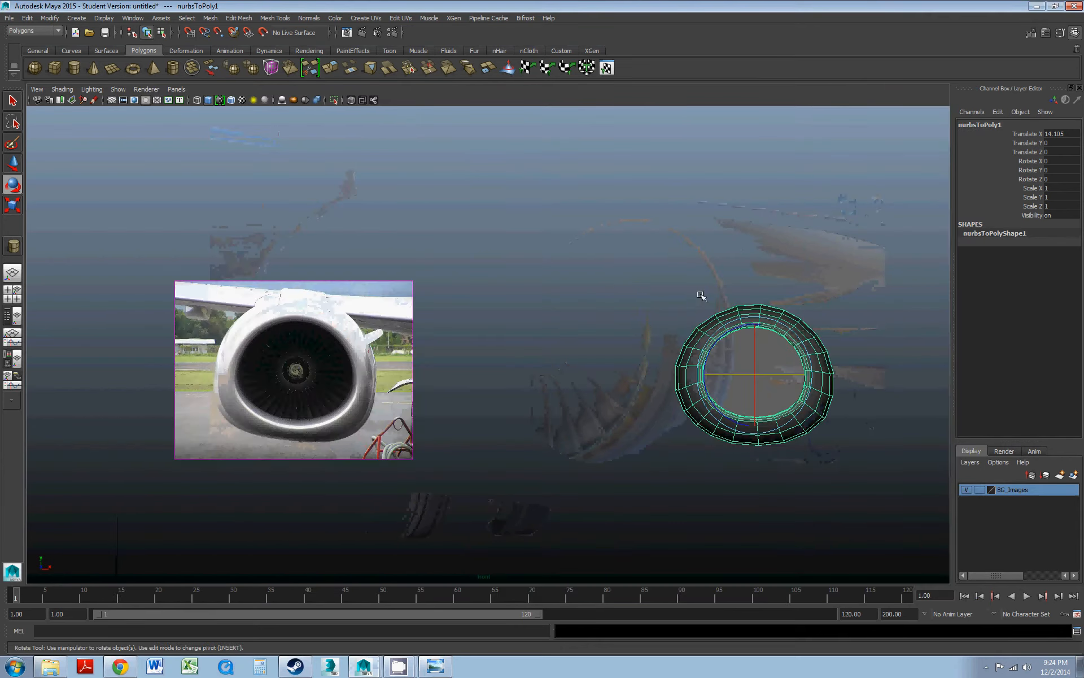
pyautogui.keyDown('alt'); pyautogui.moveTo(702, 296); pyautogui.dragTo(608, 283, button='middle'); pyautogui.keyUp('alt')
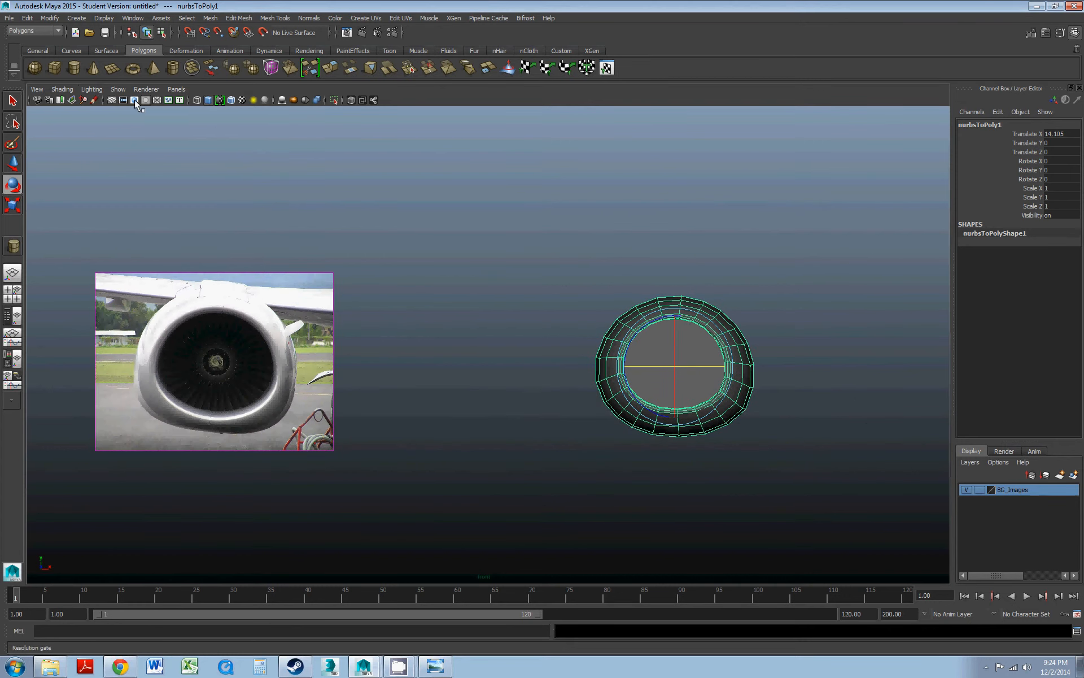
# - Display the grid in the front view and switch to the Surfaces menu set
pyautogui.click(118, 89)
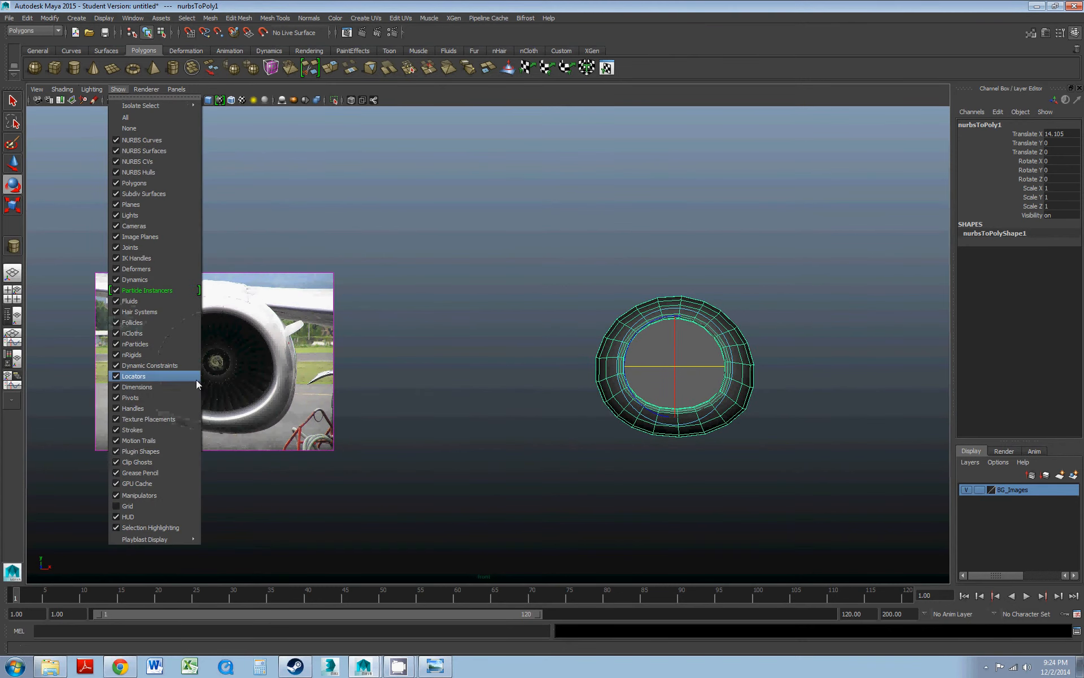
pyautogui.click(147, 497)
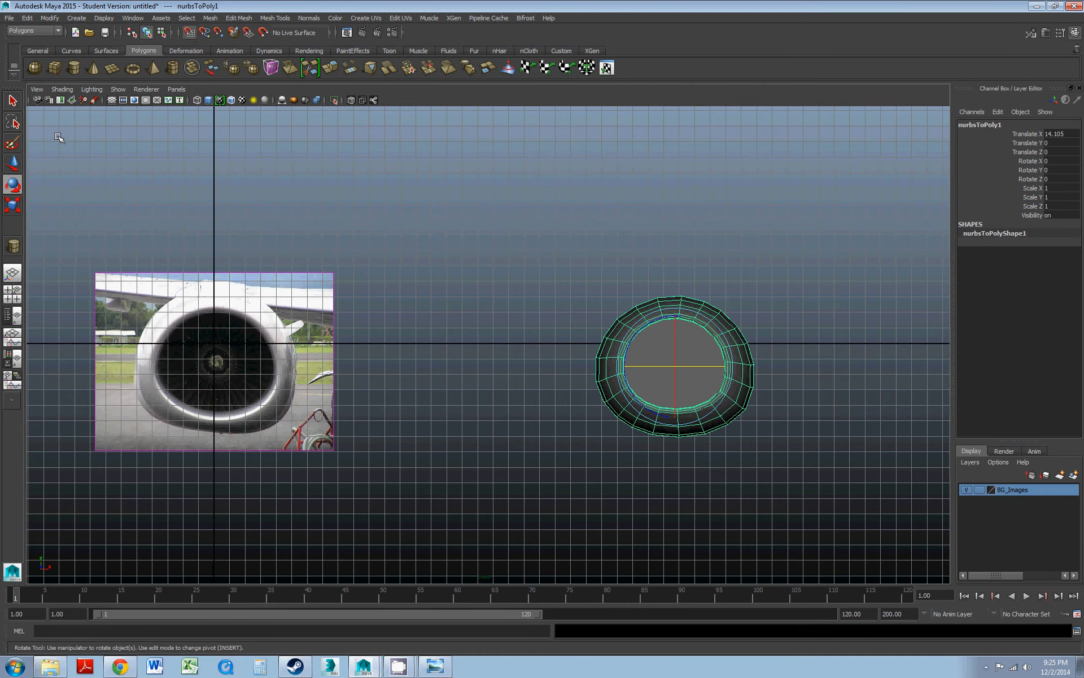
pyautogui.click(78, 19)
pyautogui.click(43, 30)
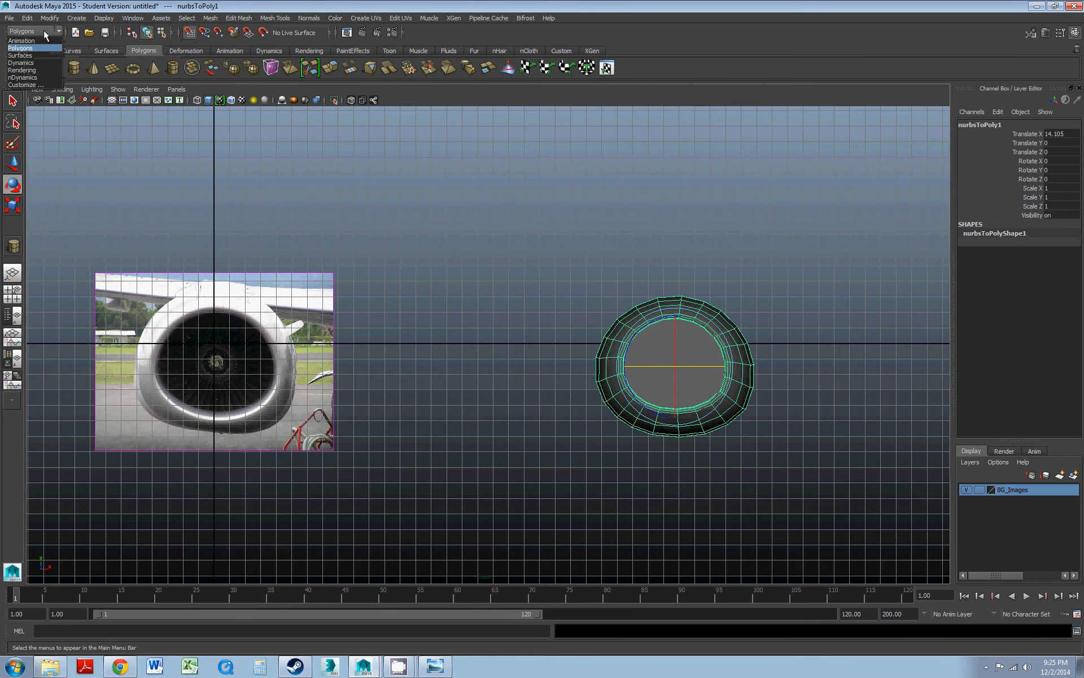
pyautogui.click(23, 55)
pyautogui.click(77, 18)
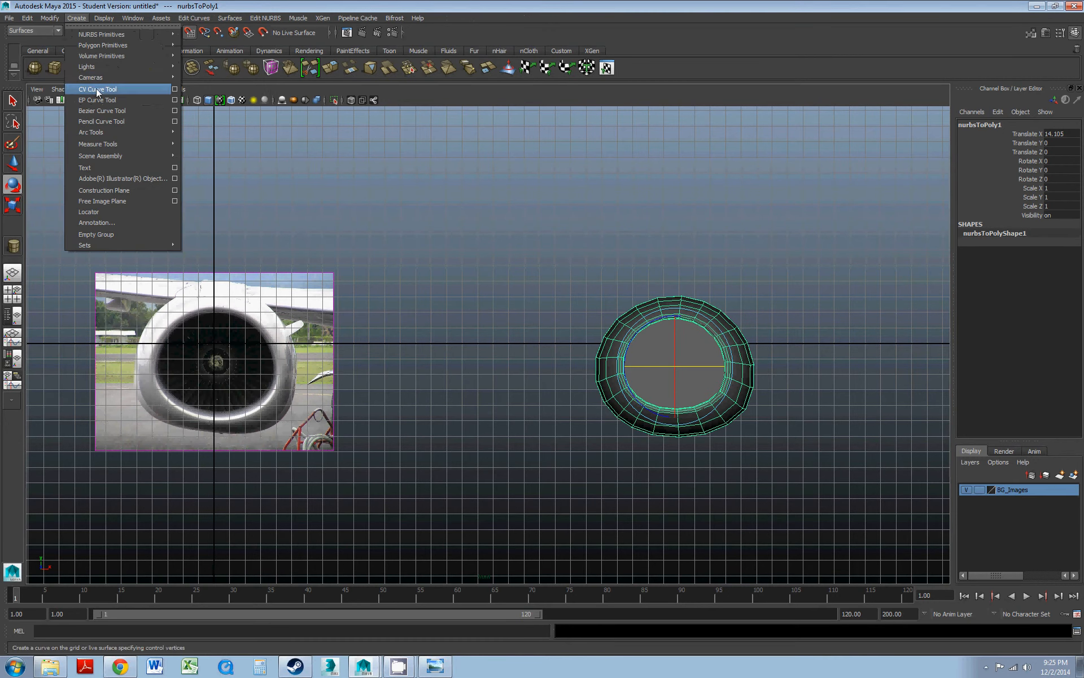
pyautogui.moveTo(107, 132)
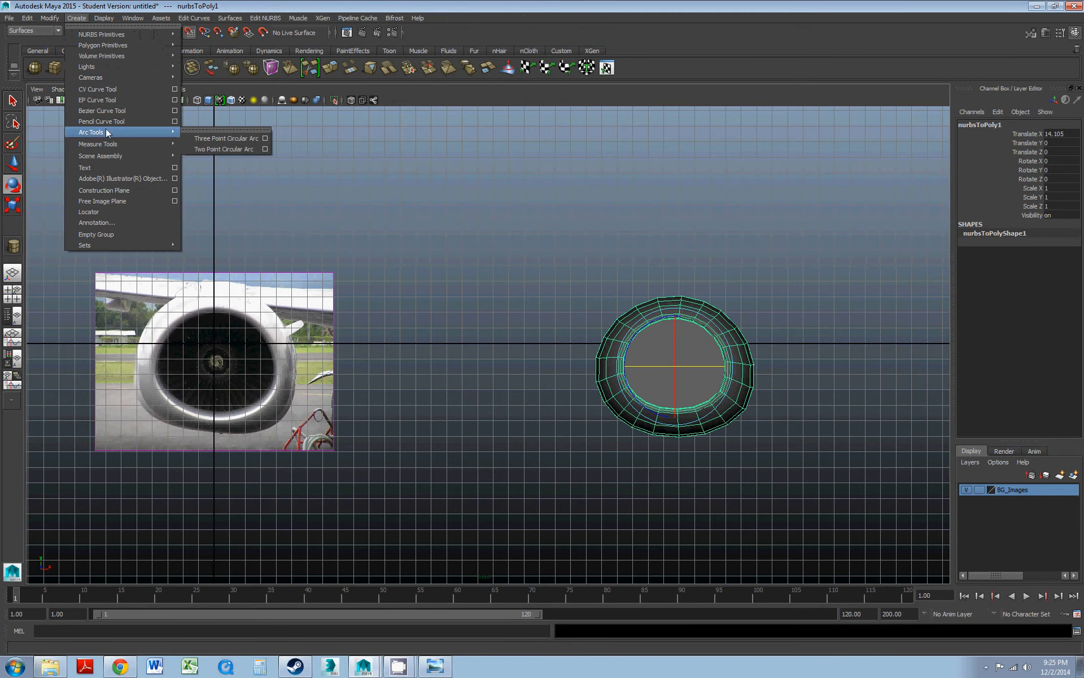
pyautogui.click(202, 139)
pyautogui.click(398, 235)
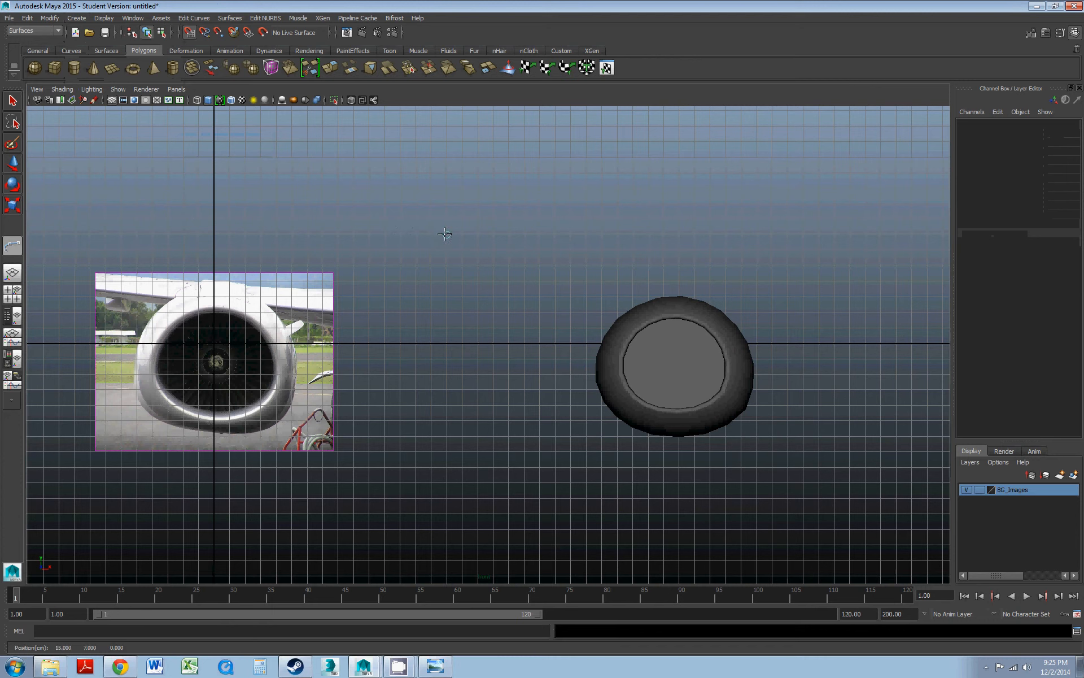
pyautogui.click(384, 236)
pyautogui.click(371, 235)
pyautogui.moveTo(420, 201); pyautogui.dragTo(384, 219)
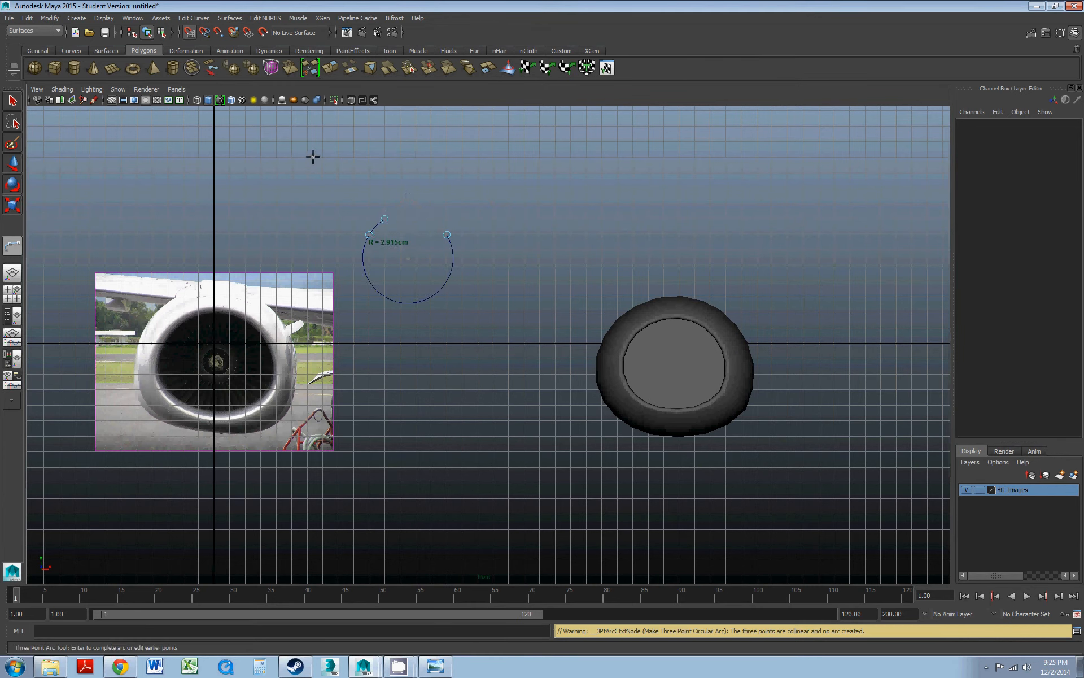
pyautogui.press('Delete')
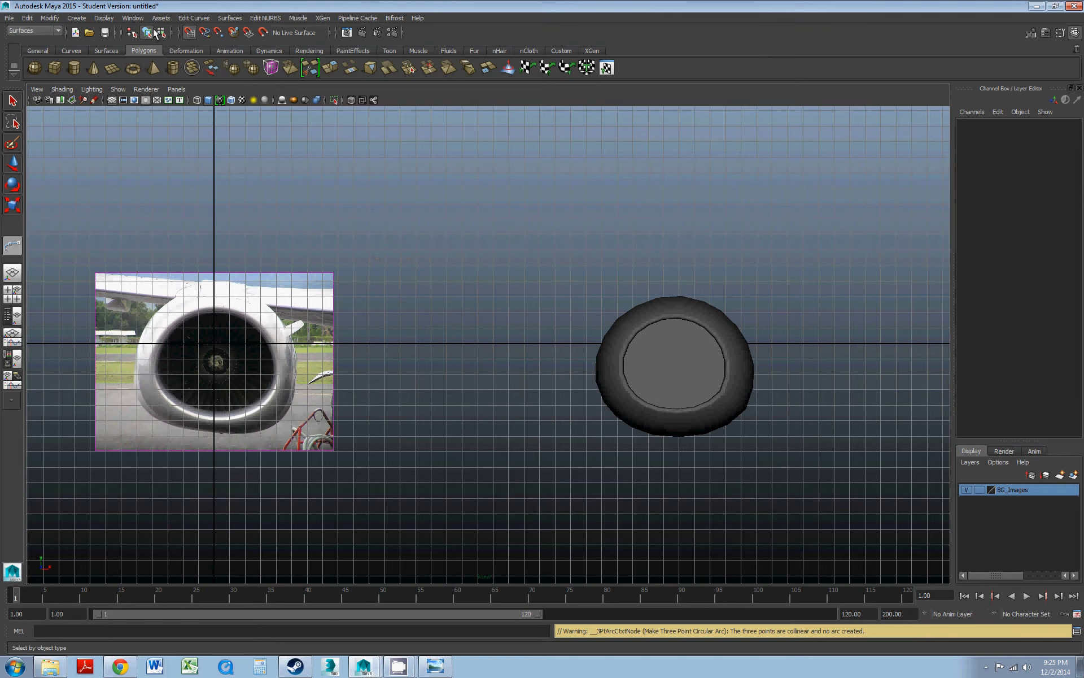
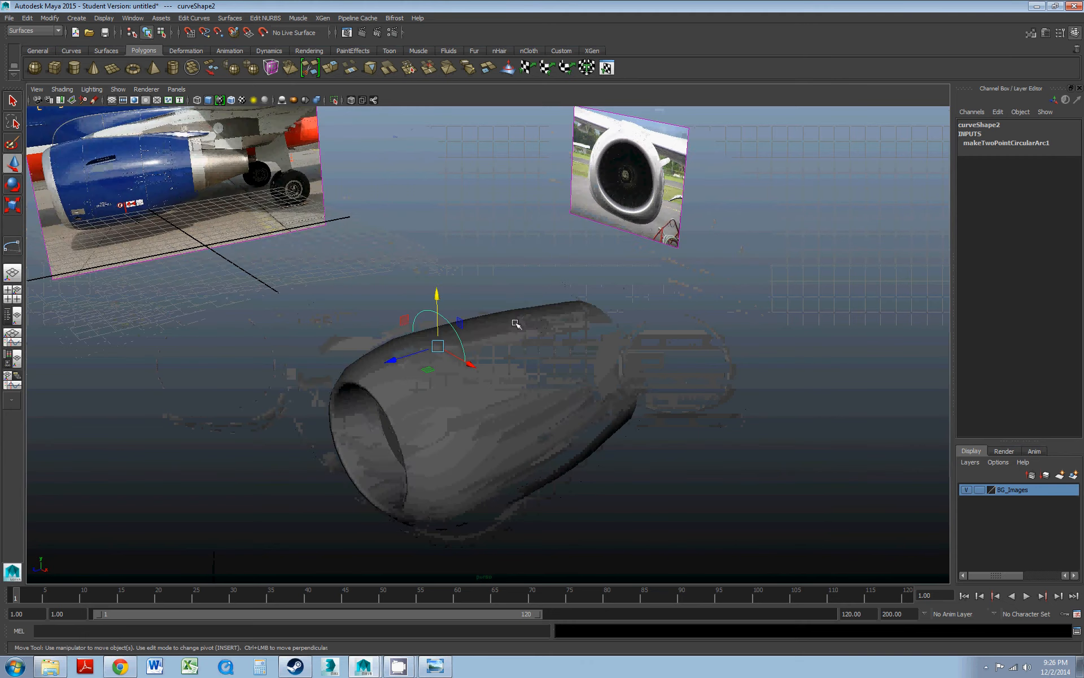
# - Position the arc on top of the engine shell and check it against the pylon fairing in the CFM_56_Lauda_737.jpg photo
pyautogui.keyDown('alt'); pyautogui.moveTo(472, 321); pyautogui.dragTo(528, 343, button='middle'); pyautogui.keyUp('alt')
pyautogui.moveTo(528, 343)
pyautogui.keyDown('alt'); pyautogui.mouseDown()
pyautogui.moveTo(537, 332)
pyautogui.moveTo(515, 331)
pyautogui.mouseUp(); pyautogui.keyUp('alt')
pyautogui.moveTo(466, 277); pyautogui.dragTo(466, 277)
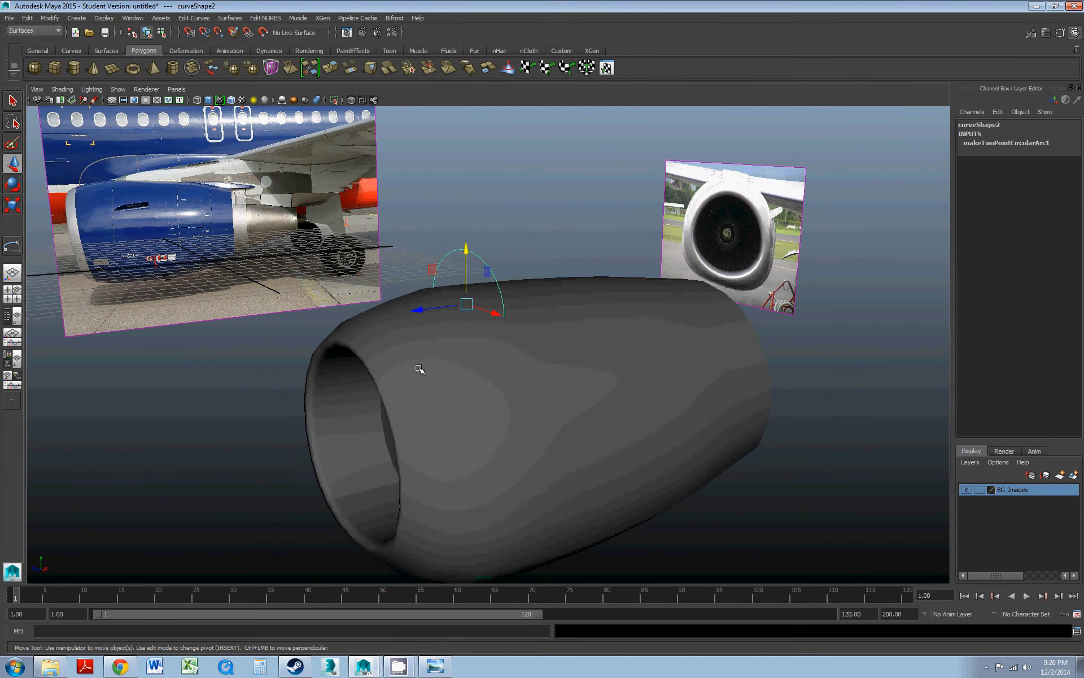
pyautogui.click(435, 667)
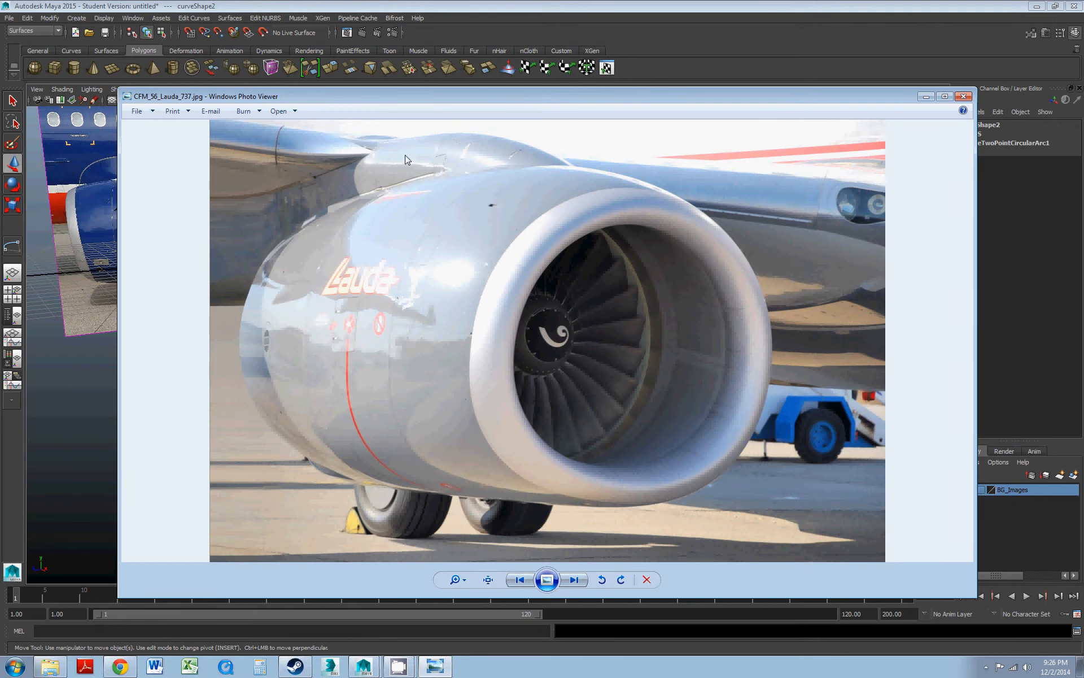
pyautogui.hotkey('alt', 'Tab')
# - Duplicate the arc, move the copy toward the intake to Translate Z 1.053 and scale it to 0.57, 0.449, 0.57
pyautogui.keyDown('alt'); pyautogui.moveTo(450, 310); pyautogui.dragTo(365, 362); pyautogui.keyUp('alt')
pyautogui.hotkey('ctrl', 'd')
pyautogui.press('r')
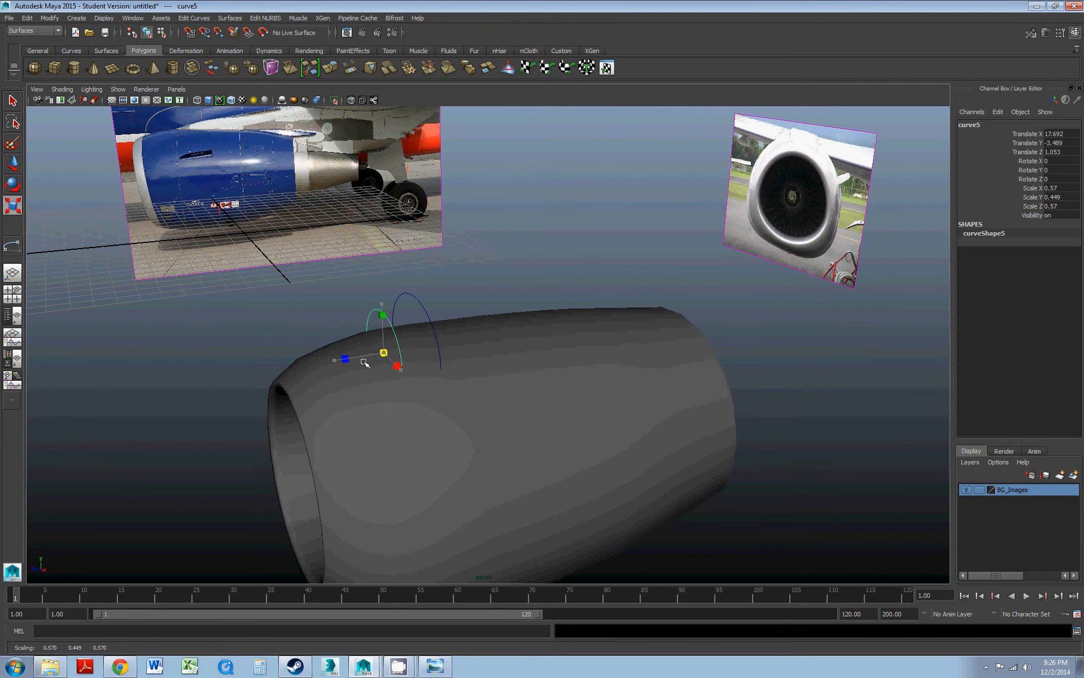
# - Duplicate the smaller arc, move the copy closer to the intake at Translate Z 1.787 and scale it to 0.366, 0.288, 0.366
pyautogui.hotkey('ctrl', 'd')
pyautogui.press('w')
pyautogui.moveTo(370, 357); pyautogui.dragTo(343, 366)
pyautogui.press('r')
pyautogui.moveTo(342, 366); pyautogui.dragTo(339, 377, button='middle')
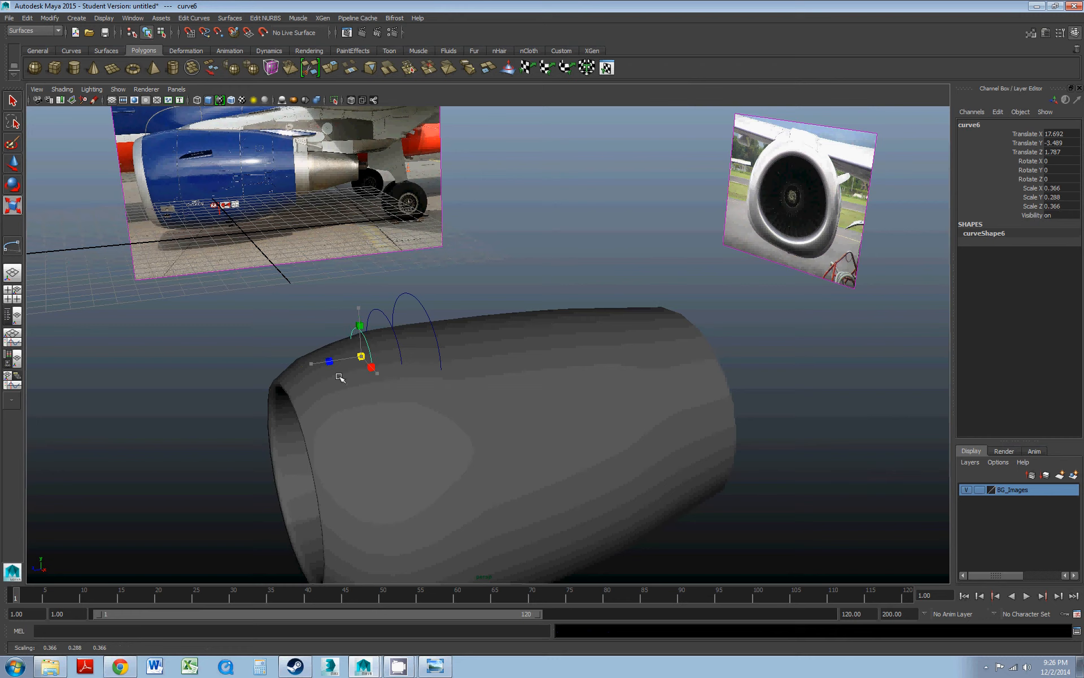
# - Duplicate the largest arc twice and place the copies farther back along the top of the shell
pyautogui.click(426, 310)
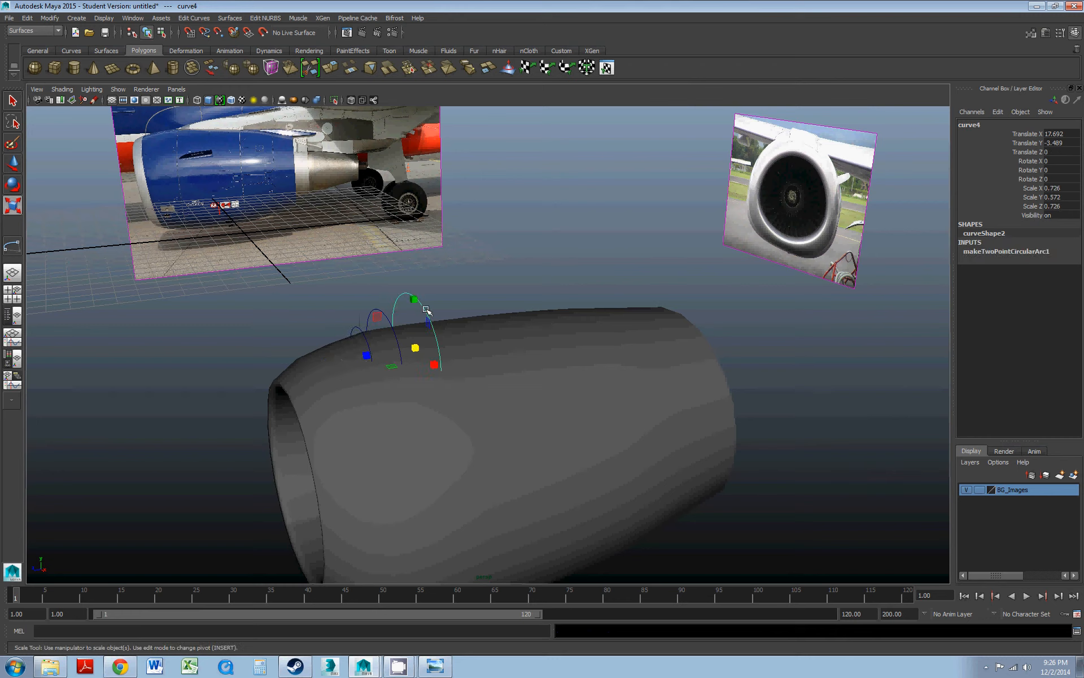
pyautogui.hotkey('ctrl', 'd')
pyautogui.press('w')
pyautogui.moveTo(384, 350); pyautogui.dragTo(345, 359)
pyautogui.hotkey('ctrl', 'd')
# - Move the rearmost arc slightly toward the intake, to Translate Z -2.703
pyautogui.click(494, 360)
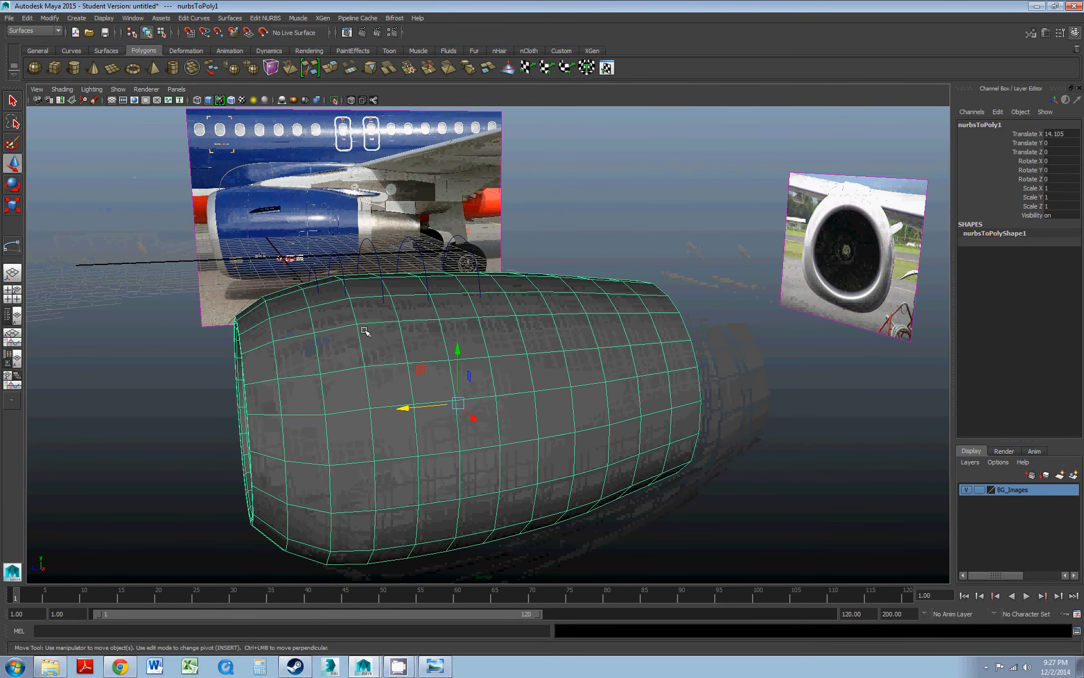
pyautogui.keyDown('alt'); pyautogui.moveTo(460, 383); pyautogui.dragTo(313, 286); pyautogui.keyUp('alt')
pyautogui.keyDown('alt'); pyautogui.moveTo(339, 263); pyautogui.dragTo(340, 317, button='middle'); pyautogui.keyUp('alt')
pyautogui.scroll(2, 353, 310)
pyautogui.click(291, 303)
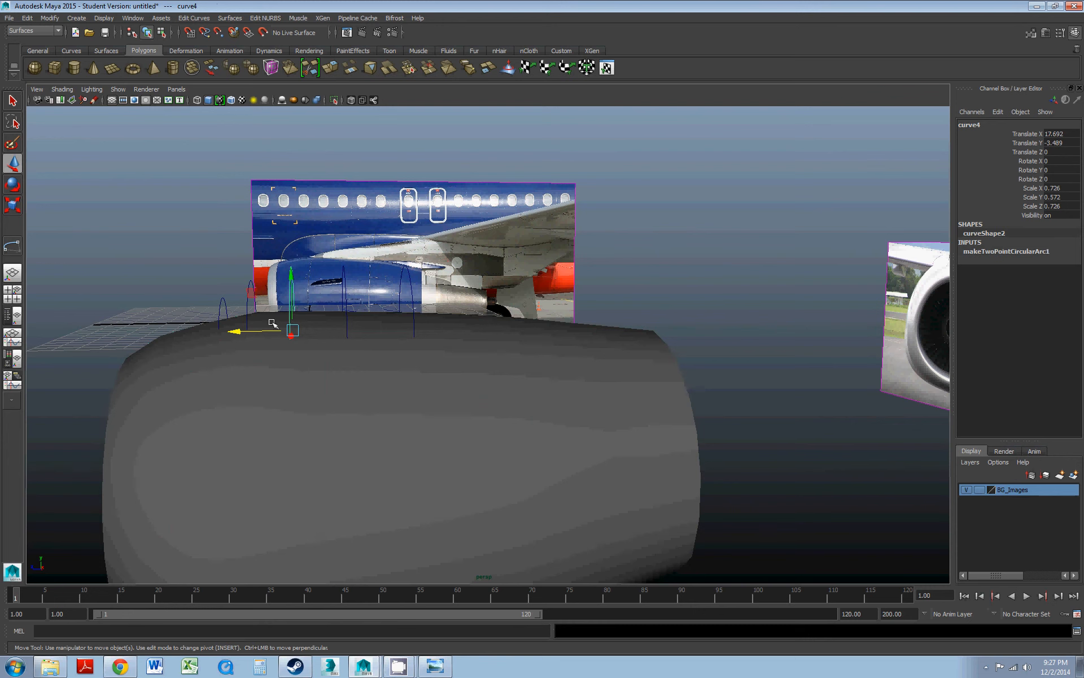
pyautogui.click(276, 352)
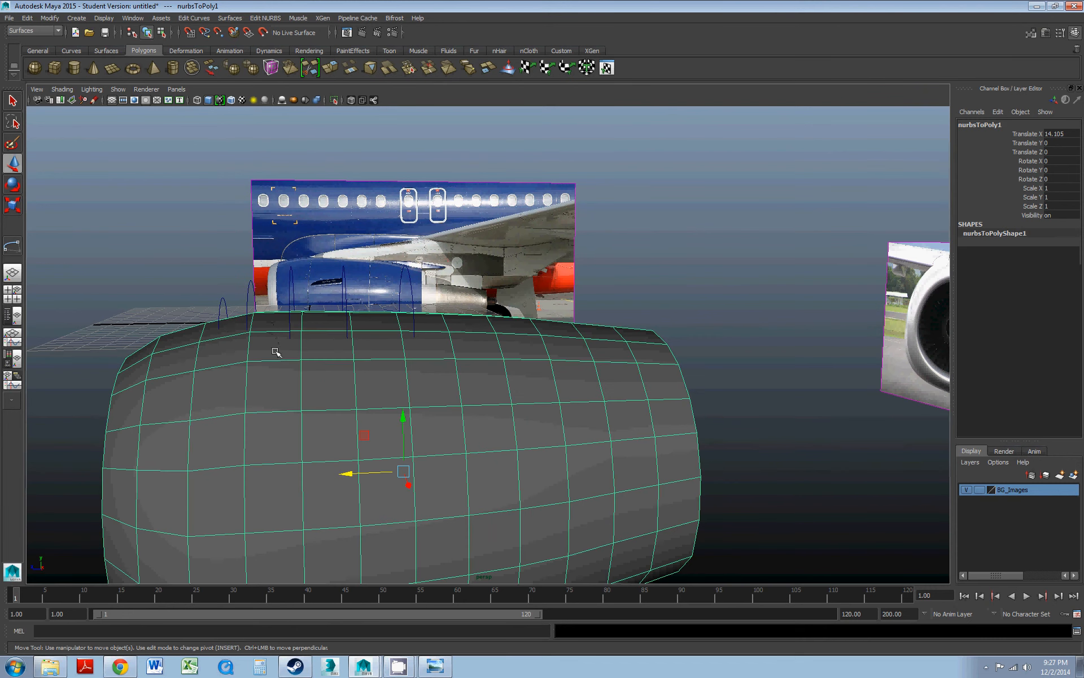
pyautogui.click(411, 287)
pyautogui.moveTo(367, 329); pyautogui.dragTo(354, 329)
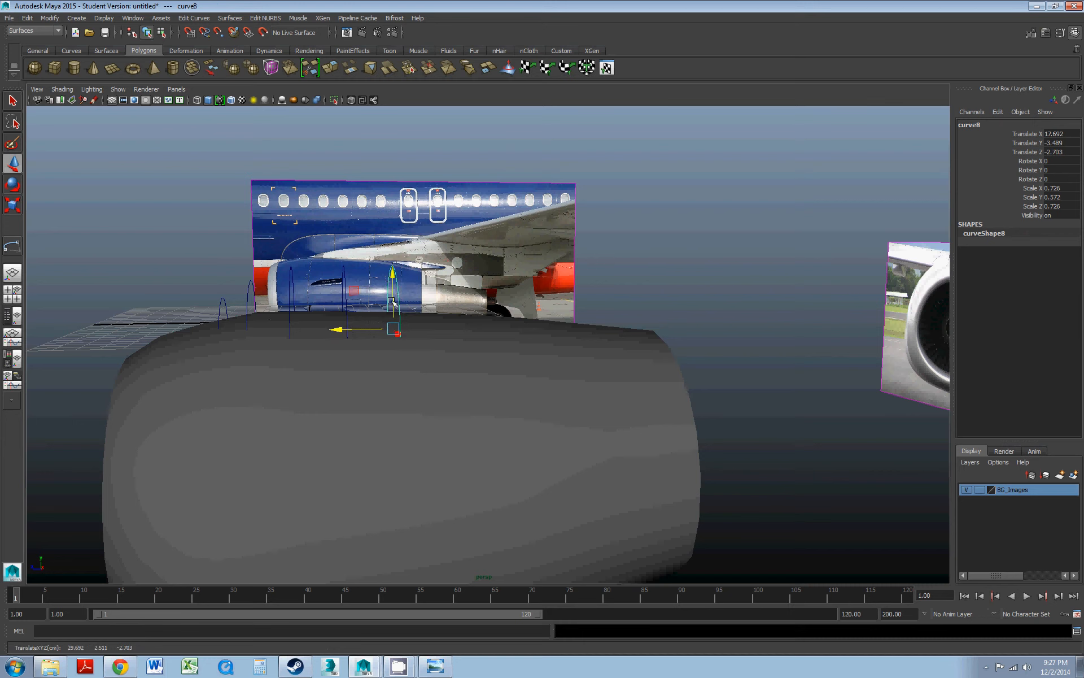
# - Duplicate the front large arc, move the copy back to Translate Z -0.662 and scale it to 0.749, 0.59, 0.749
pyautogui.click(469, 377)
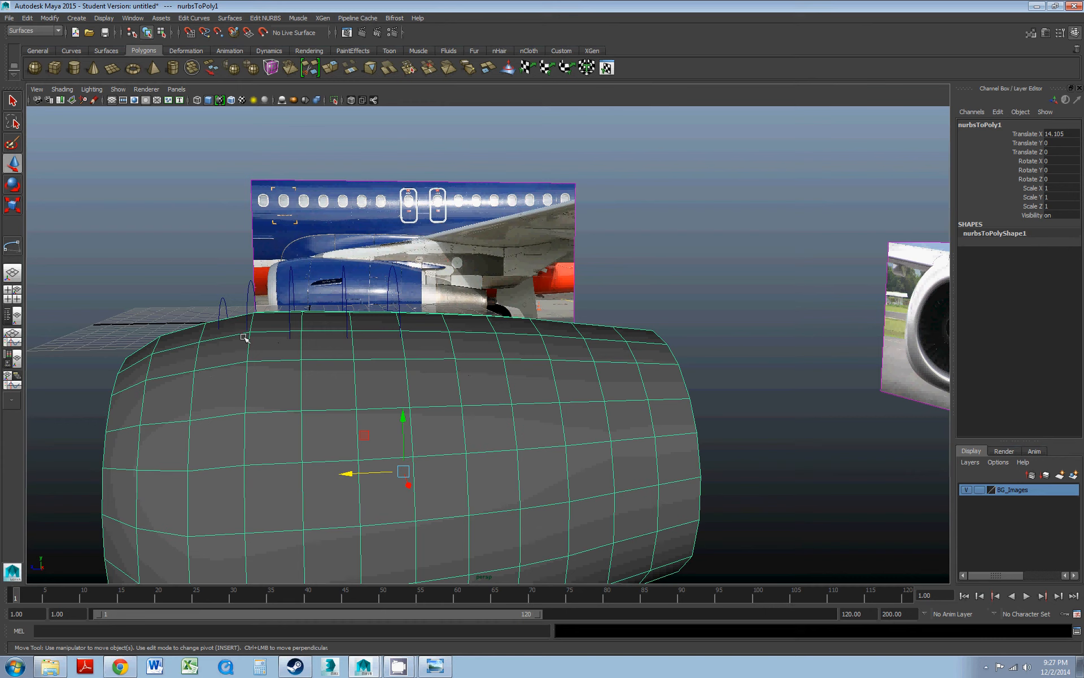
pyautogui.click(292, 307)
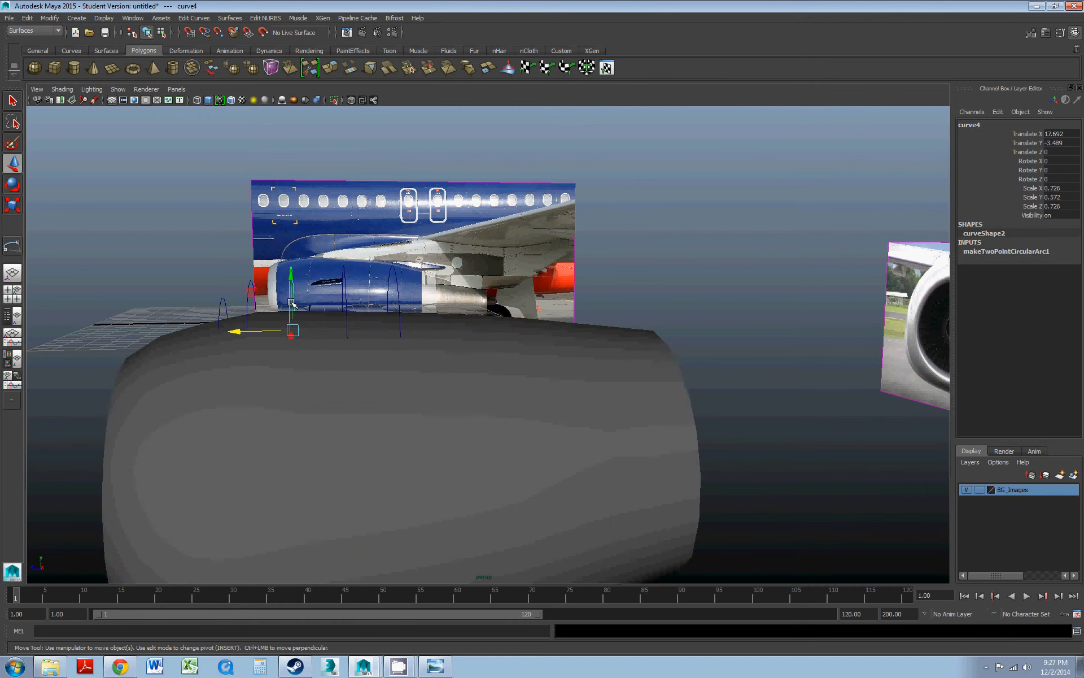
pyautogui.hotkey('ctrl', 'd')
pyautogui.moveTo(268, 333); pyautogui.dragTo(331, 334)
pyautogui.press('e')
pyautogui.press('r')
pyautogui.moveTo(393, 388); pyautogui.dragTo(396, 389)
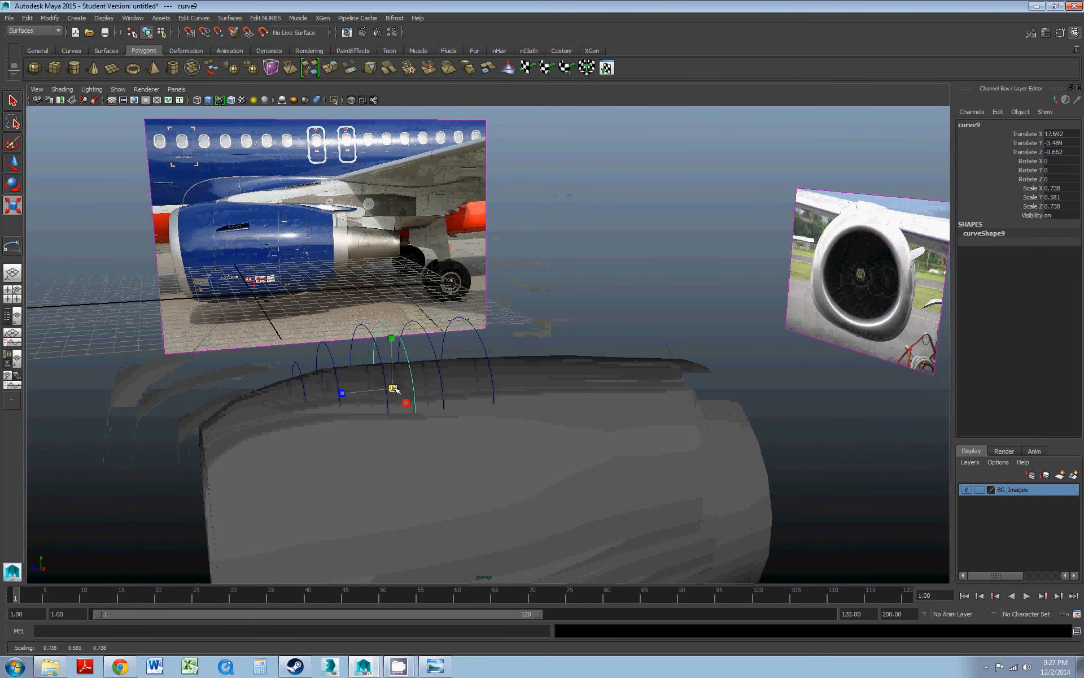
pyautogui.hotkey('ctrl', 'z')
pyautogui.hotkey('ctrl', 'z')
pyautogui.hotkey('ctrl', 'z')
pyautogui.hotkey('ctrl', 'z')
pyautogui.hotkey('ctrl', 'z')
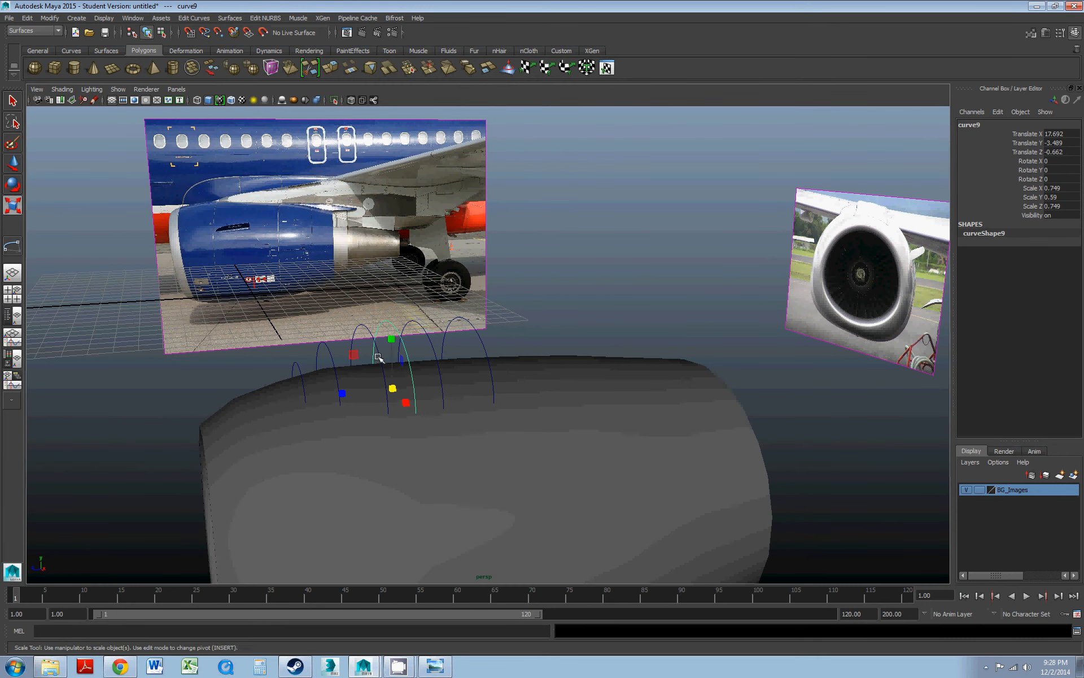
# - Move the front large arc slightly back along the shell and shift the enlarged copy behind it farther toward the rear
pyautogui.click(346, 443)
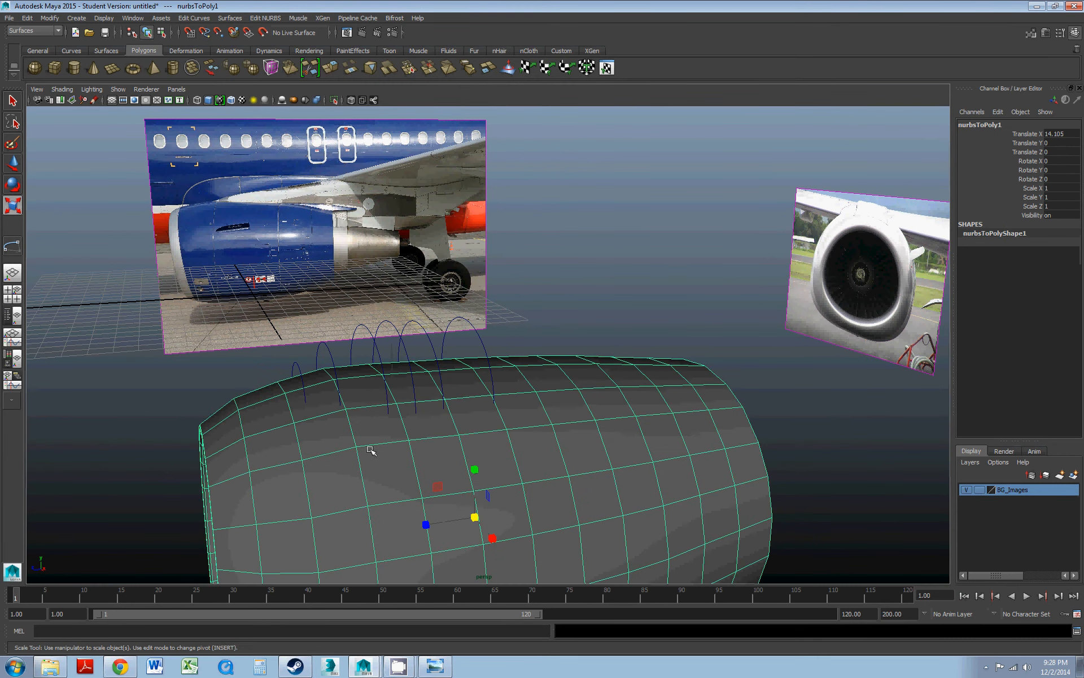
pyautogui.click(385, 401)
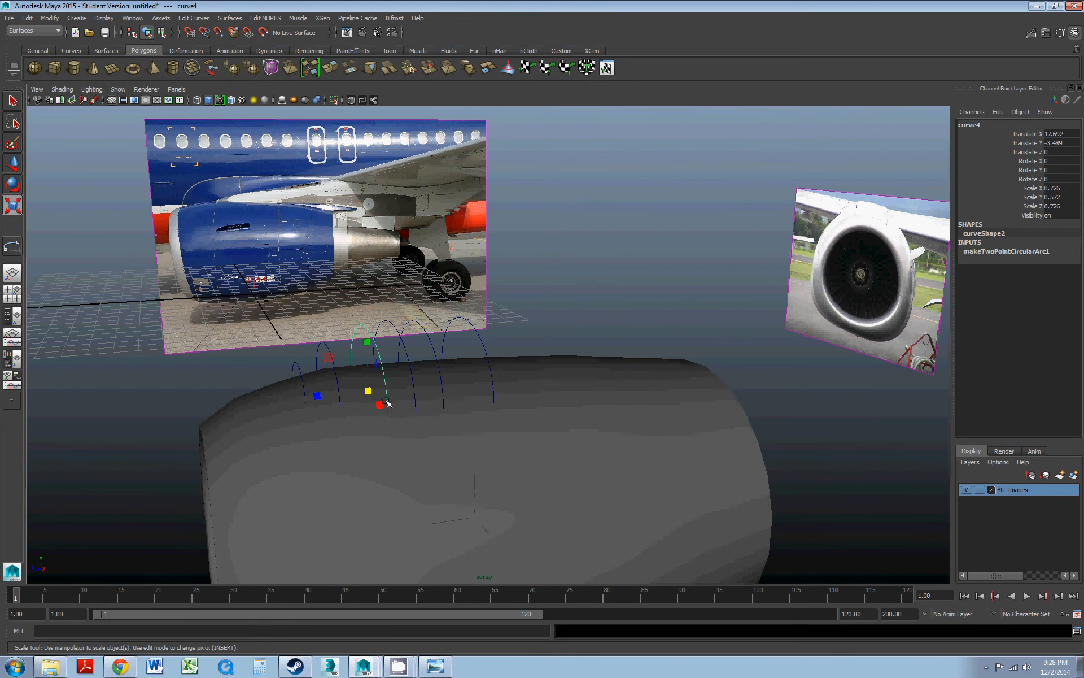
pyautogui.press('w')
pyautogui.moveTo(346, 393); pyautogui.dragTo(384, 391)
pyautogui.hotkey('shift', 'd')
pyautogui.click(416, 433)
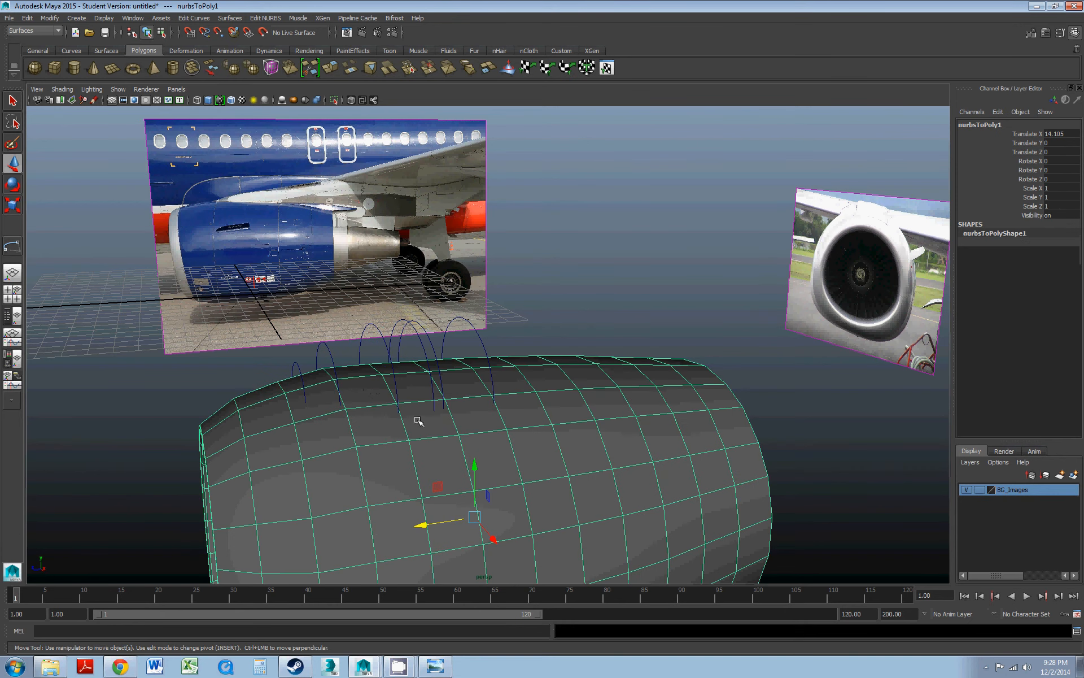
pyautogui.click(431, 397)
pyautogui.moveTo(387, 391); pyautogui.dragTo(406, 353)
# - Move the second-rearmost arc to Translate Z -2.571 and the rearmost arc back to Translate Z -3.813
pyautogui.click(390, 348)
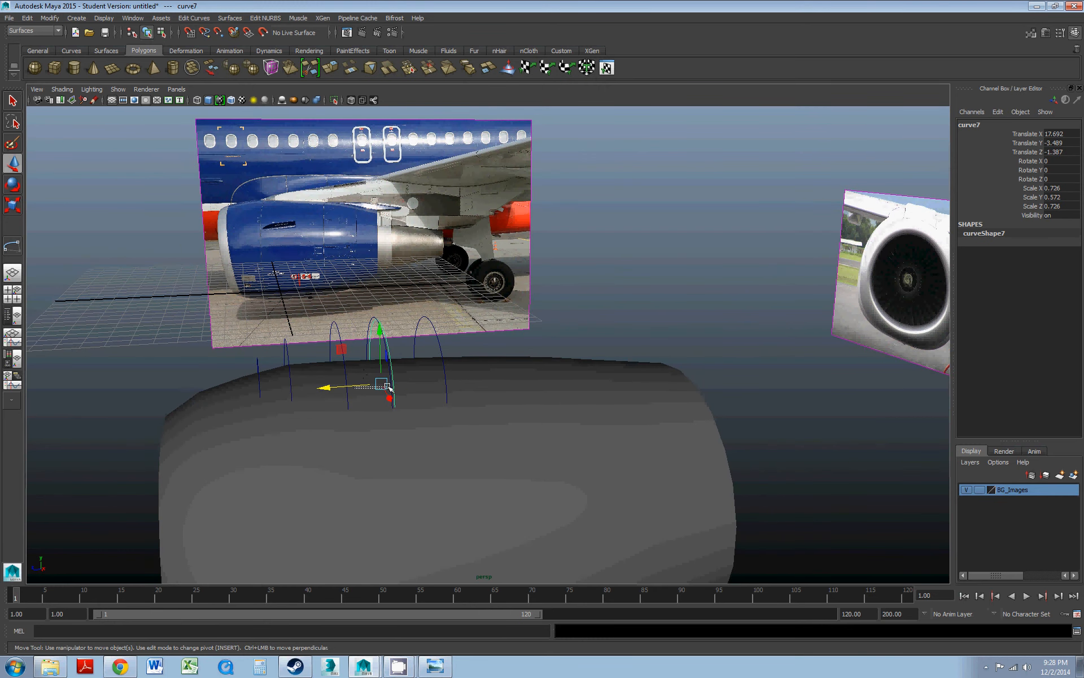
pyautogui.moveTo(387, 386); pyautogui.dragTo(398, 384)
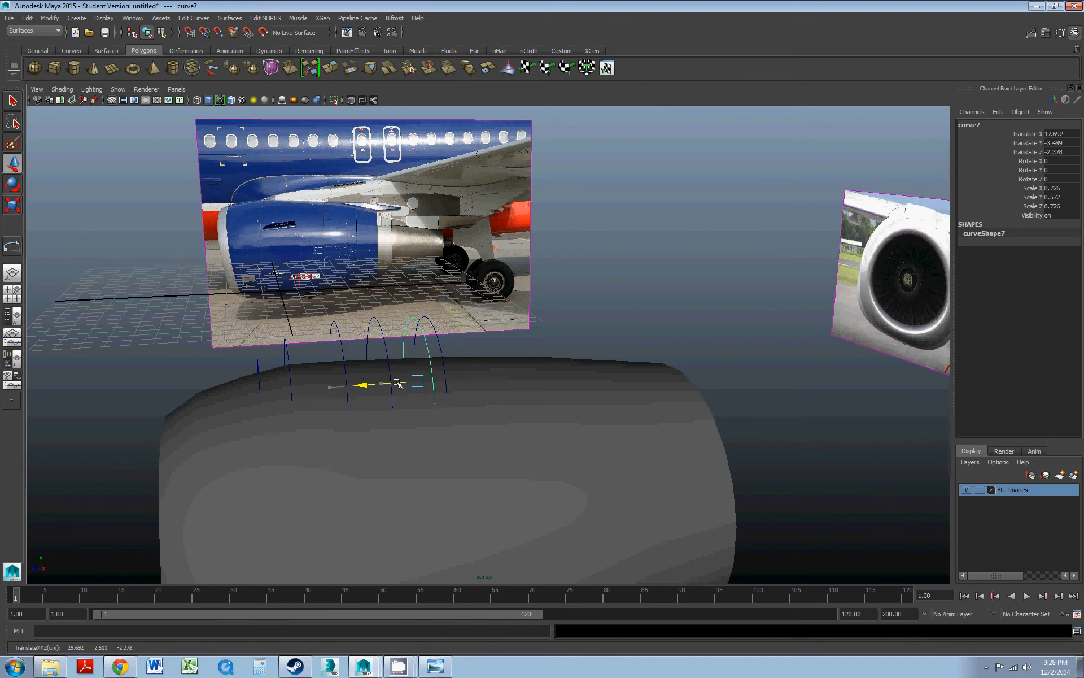
pyautogui.click(423, 412)
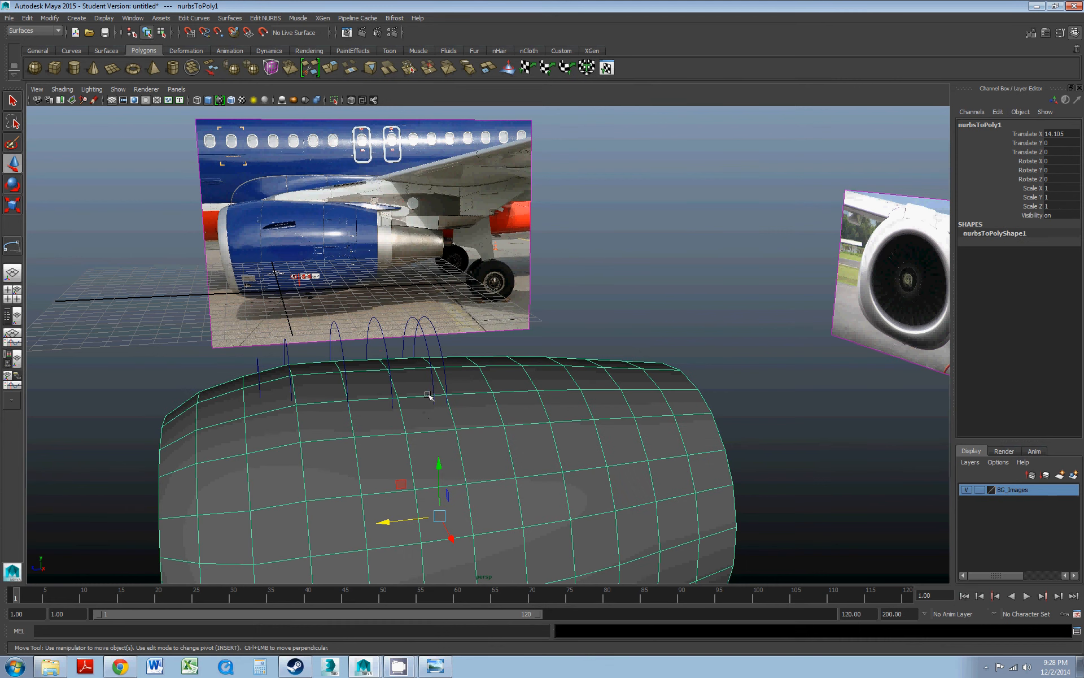
pyautogui.click(432, 390)
pyautogui.moveTo(396, 383); pyautogui.dragTo(366, 384)
pyautogui.click(391, 400)
pyautogui.click(405, 414)
pyautogui.click(437, 336)
pyautogui.hotkey('ctrl', 'd')
pyautogui.moveTo(397, 385); pyautogui.dragTo(420, 390)
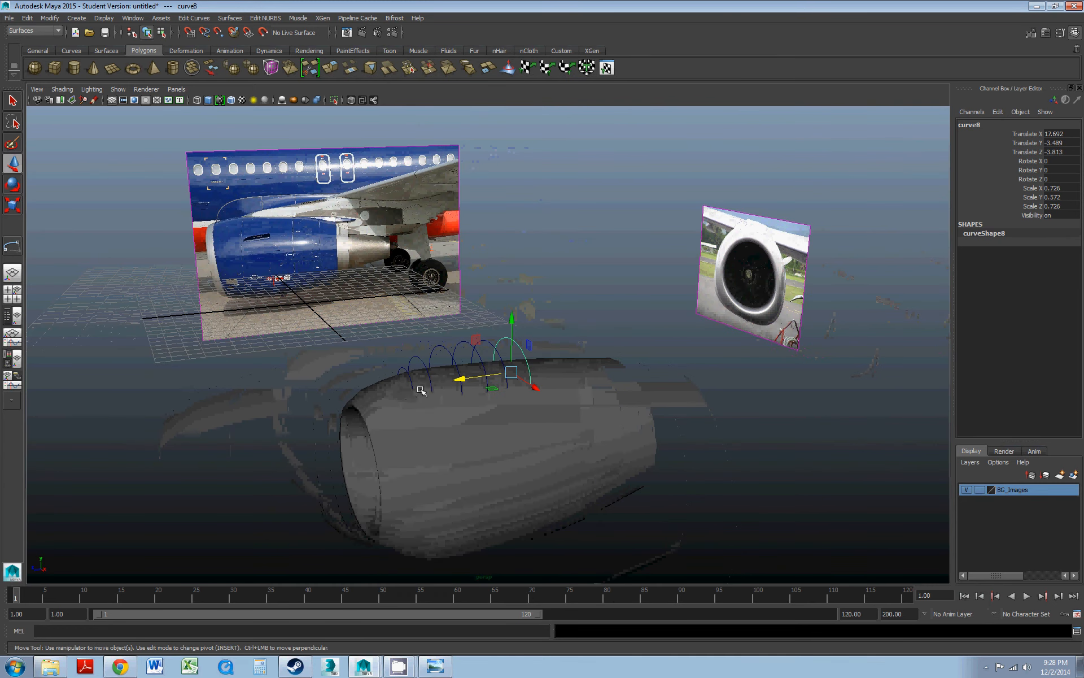
# - Loft a surface through all six arcs, selecting them in order from the rearmost to the one nearest the intake
pyautogui.scroll(3, 420, 389)
pyautogui.click(515, 315)
pyautogui.click(532, 334)
pyautogui.keyDown('shift'); pyautogui.click(485, 337); pyautogui.keyUp('shift')
pyautogui.keyDown('shift'); pyautogui.click(449, 343); pyautogui.keyUp('shift')
pyautogui.keyDown('shift'); pyautogui.click(402, 353); pyautogui.keyUp('shift')
pyautogui.keyDown('shift'); pyautogui.click(343, 376); pyautogui.keyUp('shift')
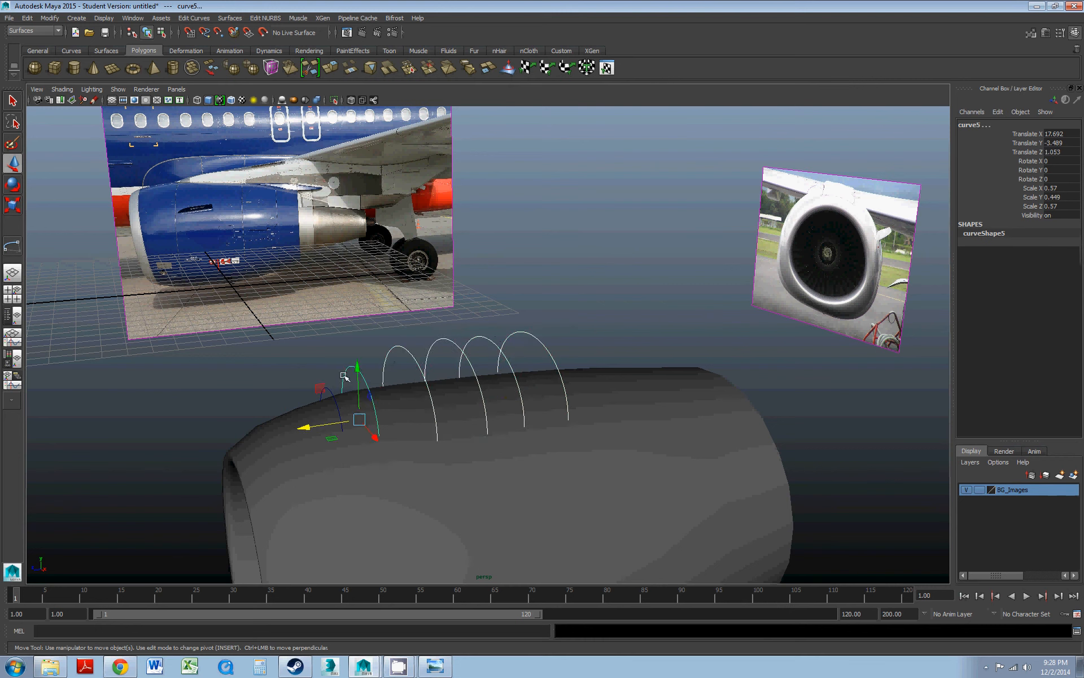
pyautogui.keyDown('shift'); pyautogui.click(329, 392); pyautogui.keyUp('shift')
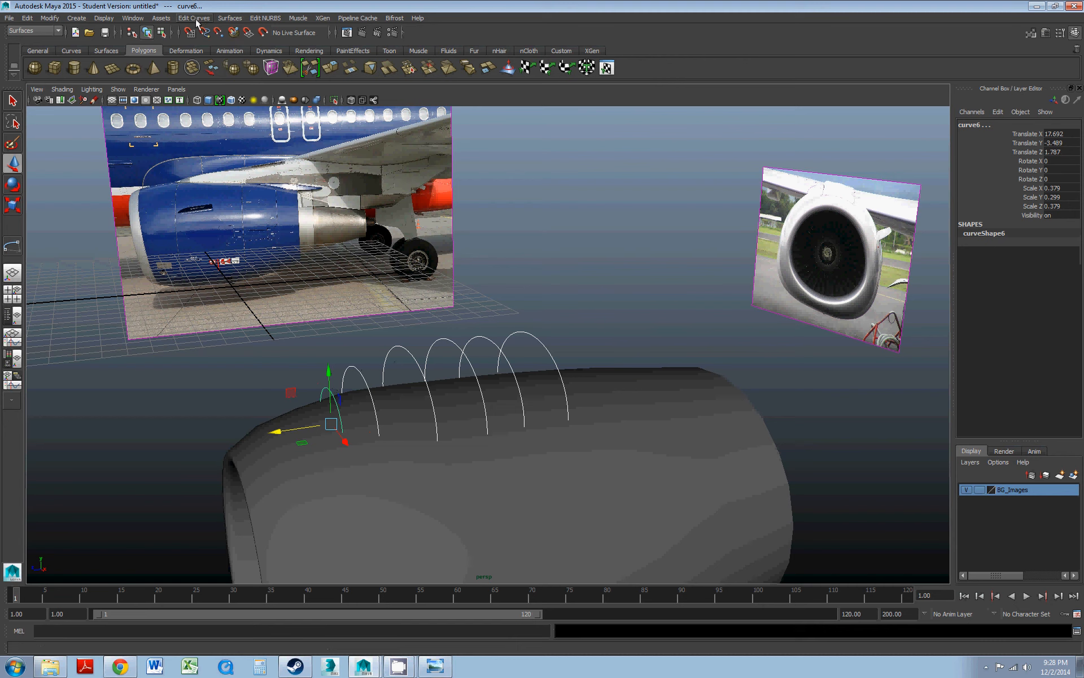
pyautogui.click(230, 19)
pyautogui.click(235, 45)
pyautogui.keyDown('alt'); pyautogui.moveTo(501, 340); pyautogui.dragTo(521, 355); pyautogui.keyUp('alt')
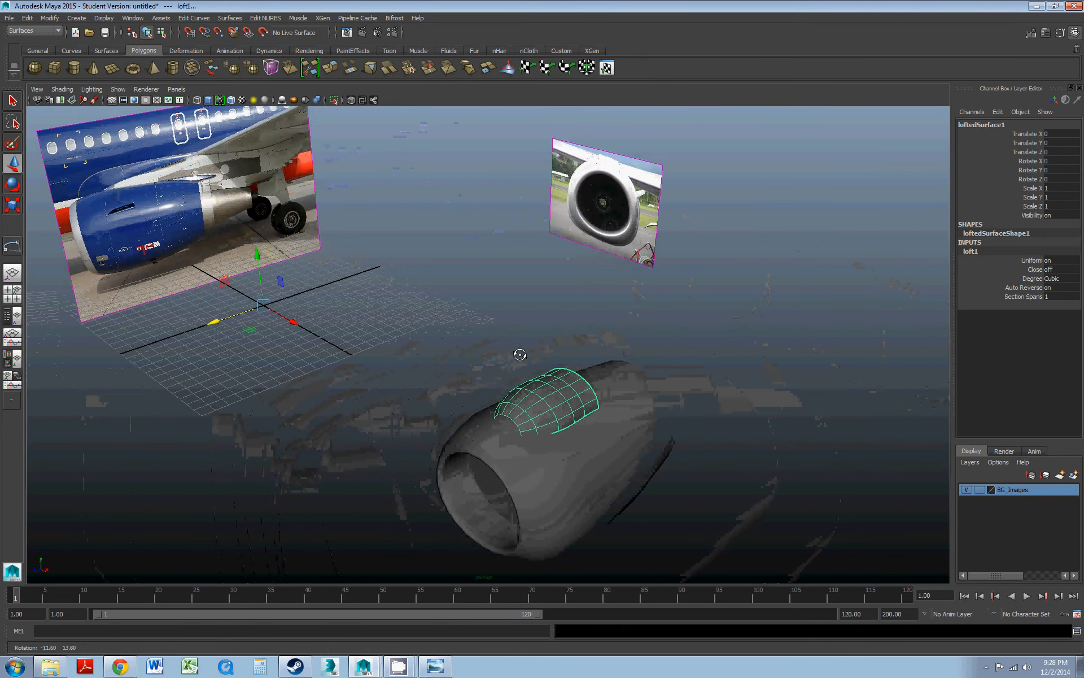
# - Move the lofted surface sideways off the engine shell to Translate X -8.37
pyautogui.click(248, 307)
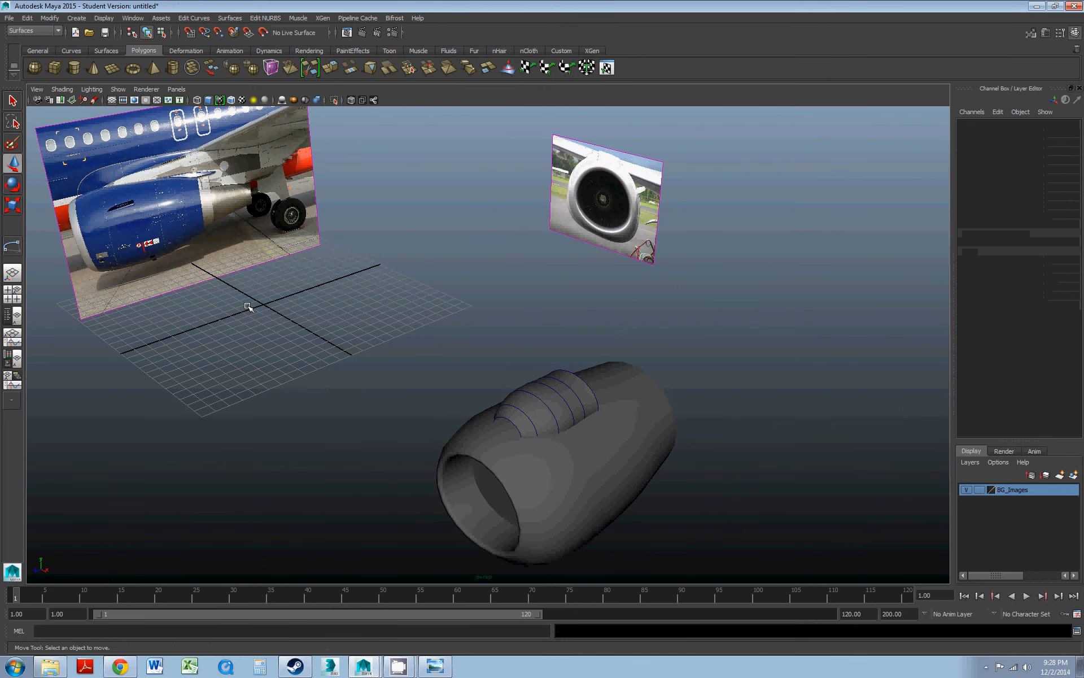
pyautogui.click(527, 397)
pyautogui.moveTo(290, 321); pyautogui.dragTo(237, 290)
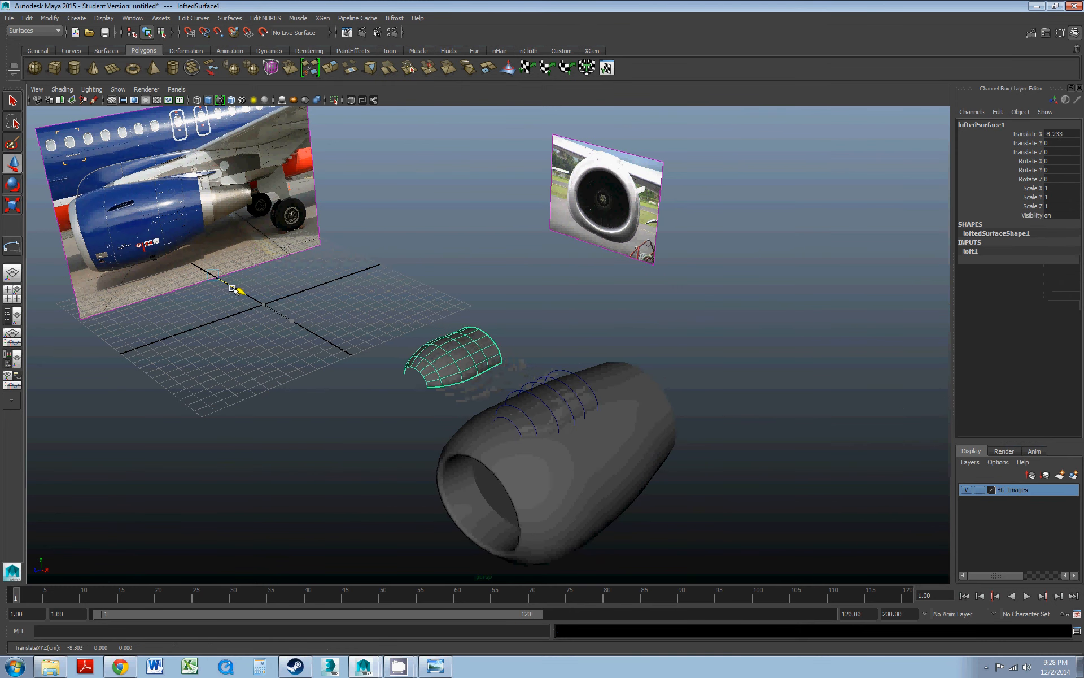
# - Fine-tune the scale of the arcs behind the front large one, setting the first of them to about 0.757, 0.596, 0.757
pyautogui.scroll(3, 386, 350)
pyautogui.keyDown('alt'); pyautogui.moveTo(385, 350); pyautogui.dragTo(497, 358); pyautogui.keyUp('alt')
pyautogui.click(500, 348)
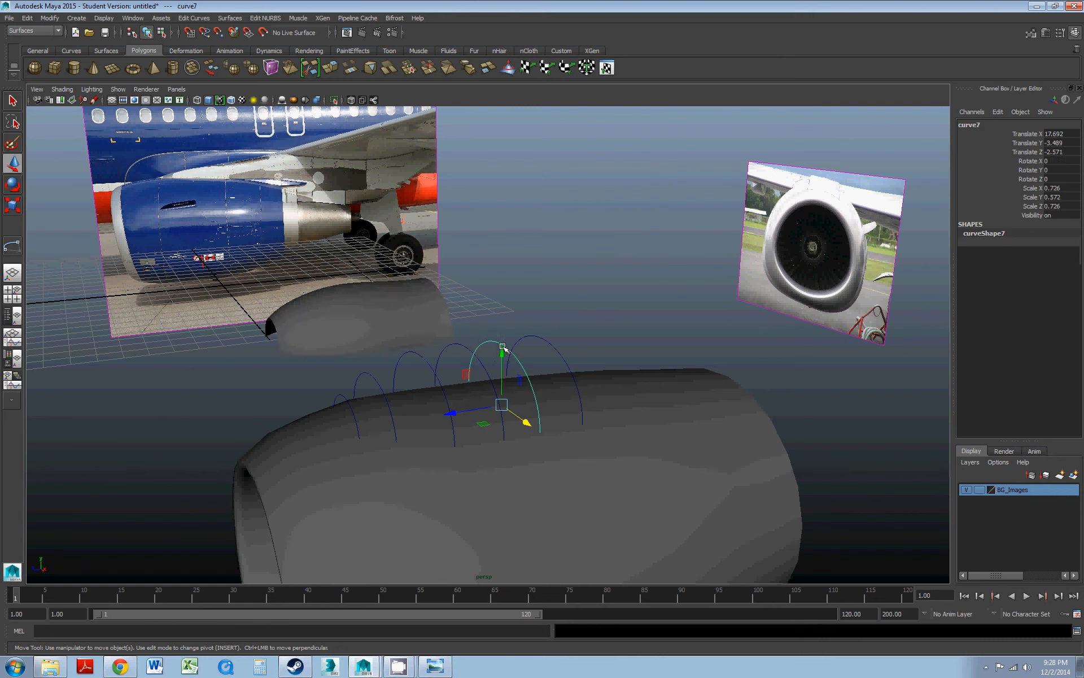
pyautogui.press('r')
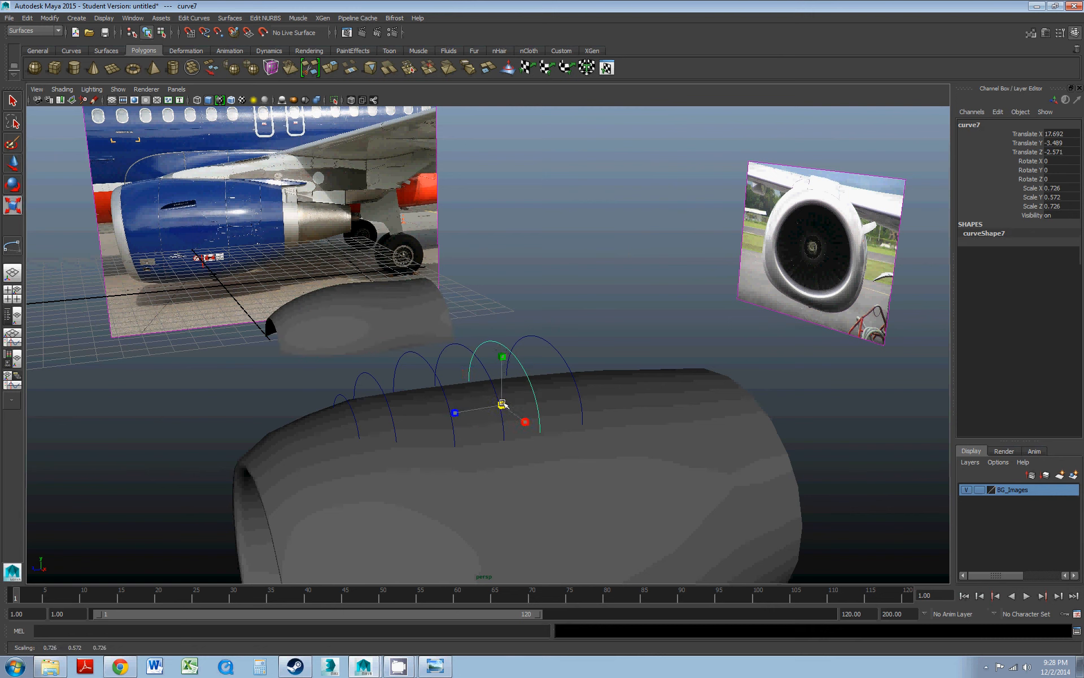
pyautogui.moveTo(503, 392); pyautogui.dragTo(468, 410, button='middle')
pyautogui.click(468, 348)
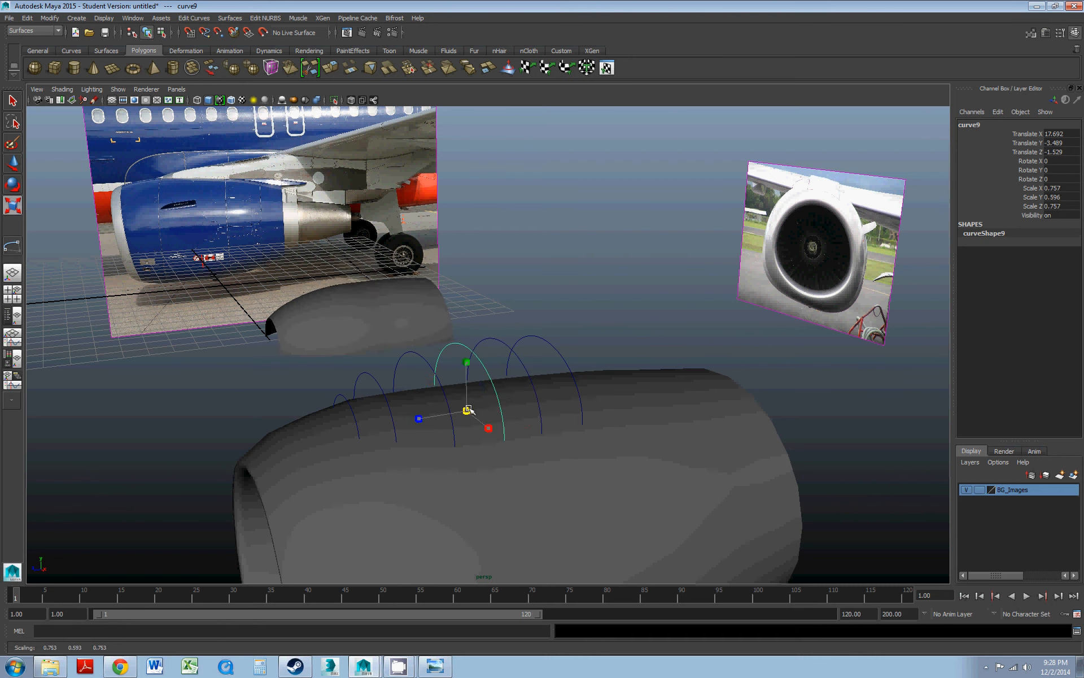
pyautogui.moveTo(468, 409); pyautogui.dragTo(469, 411)
pyautogui.keyDown('alt'); pyautogui.moveTo(412, 327); pyautogui.dragTo(435, 341); pyautogui.keyUp('alt')
pyautogui.keyDown('alt'); pyautogui.moveTo(435, 341); pyautogui.dragTo(469, 344, button='right'); pyautogui.keyUp('alt')
pyautogui.keyDown('alt'); pyautogui.moveTo(469, 345); pyautogui.dragTo(470, 286, button='middle'); pyautogui.keyUp('alt')
pyautogui.click(546, 381)
pyautogui.moveTo(598, 484); pyautogui.dragTo(597, 484)
# - Select the lofted surface and set Number V to 6 in the NURBS to Polygons conversion options
pyautogui.keyDown('alt'); pyautogui.moveTo(597, 483); pyautogui.dragTo(506, 399, button='right'); pyautogui.keyUp('alt')
pyautogui.keyDown('alt'); pyautogui.moveTo(506, 399); pyautogui.dragTo(515, 387); pyautogui.keyUp('alt')
pyautogui.click(512, 369)
pyautogui.scroll(-4, 512, 370)
pyautogui.keyDown('alt'); pyautogui.moveTo(511, 369); pyautogui.dragTo(502, 332, button='middle'); pyautogui.keyUp('alt')
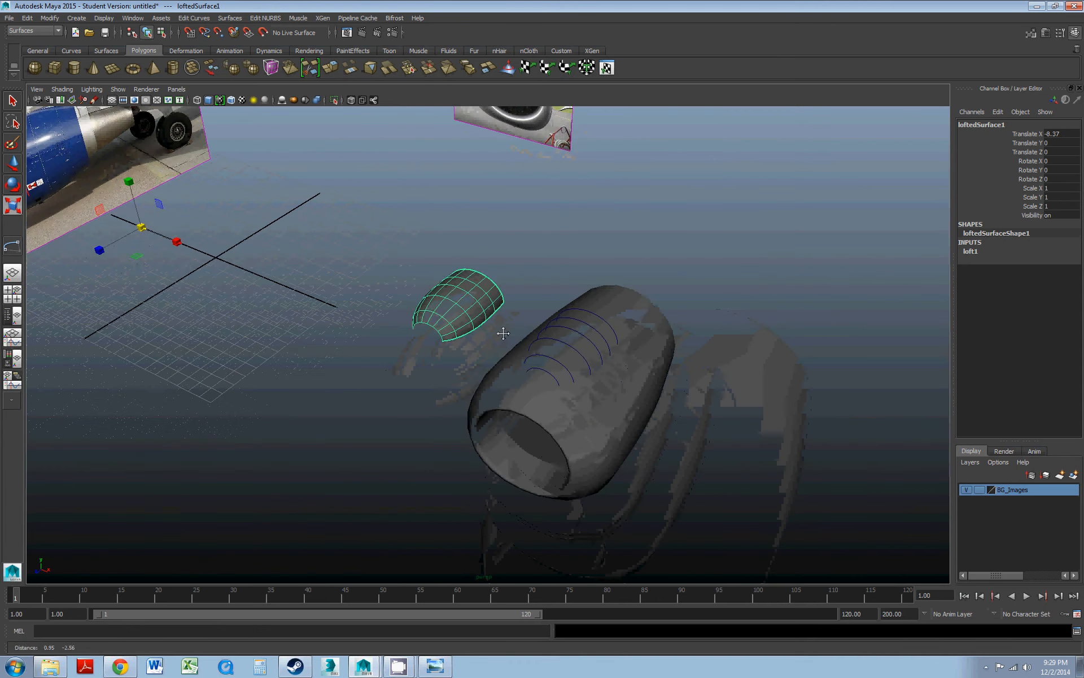
pyautogui.scroll(3, 500, 332)
pyautogui.scroll(-5, 500, 332)
pyautogui.click(50, 18)
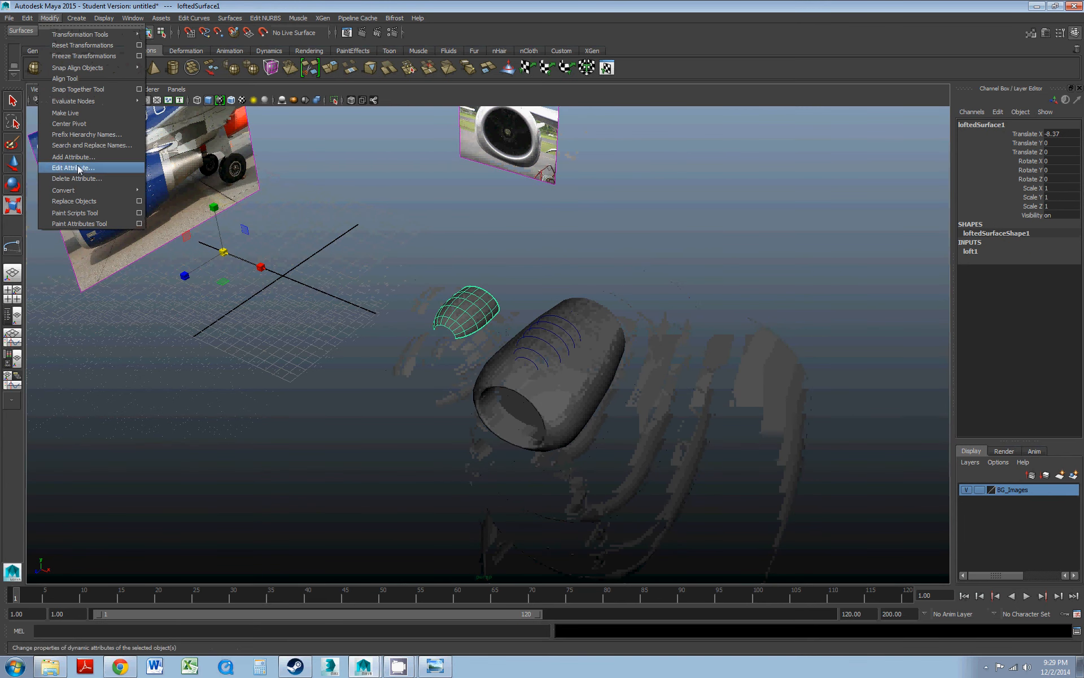
pyautogui.moveTo(87, 193)
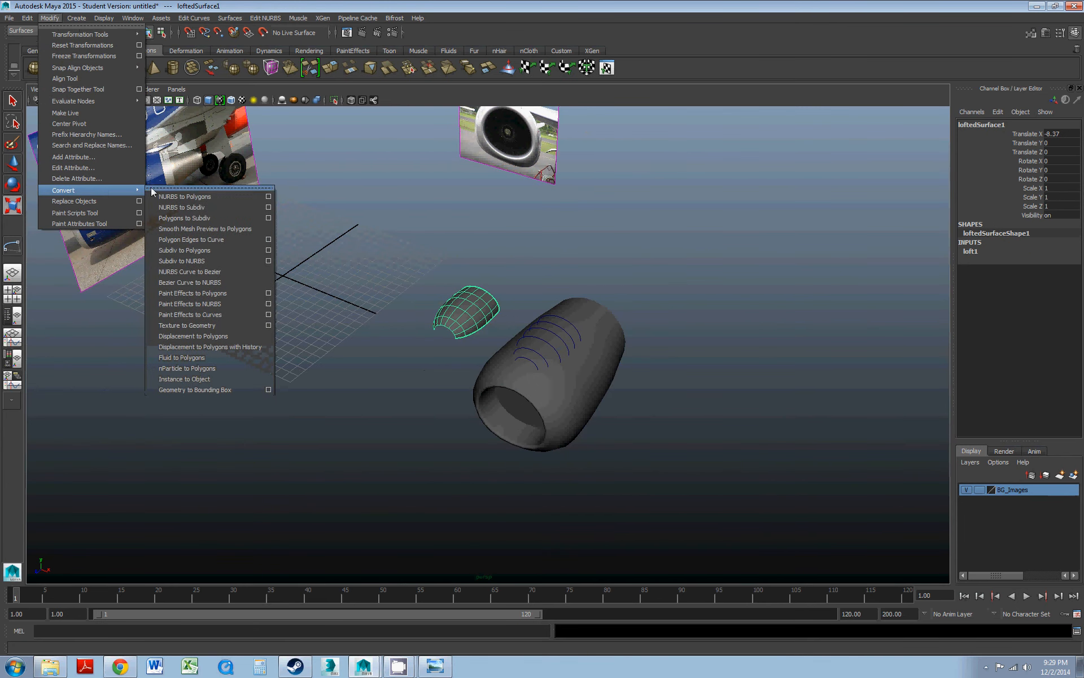
pyautogui.click(268, 197)
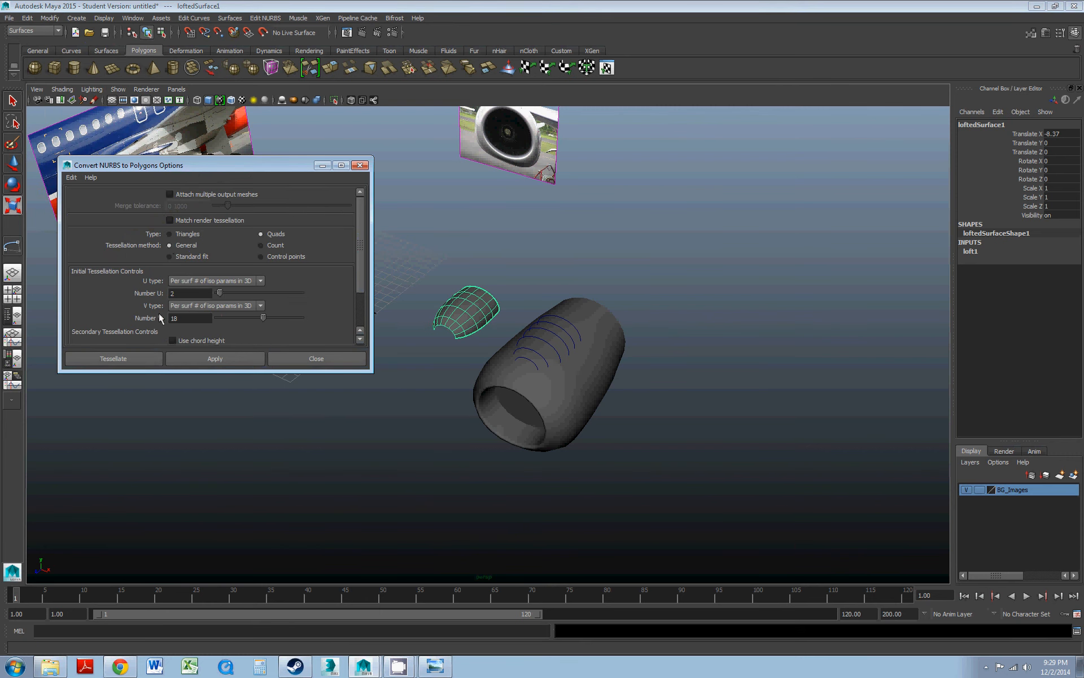
pyautogui.click(187, 318)
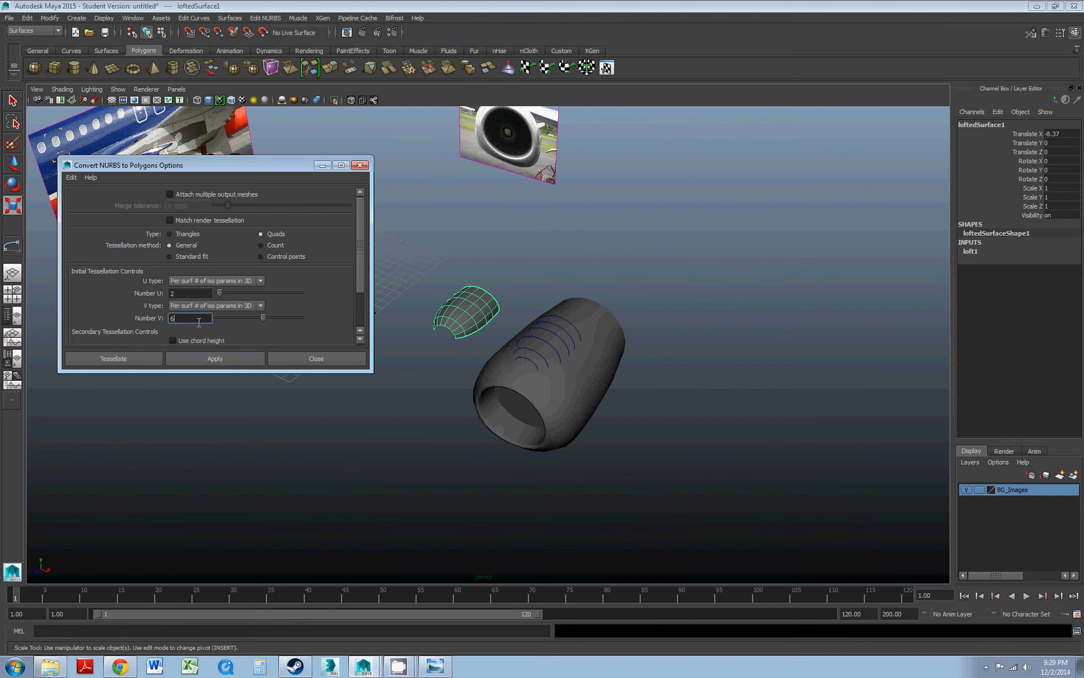
# - Try converting the lofted surface to polygons with Number U 2 and V 6, and move the resulting mesh aside to Translate X -5.672
pyautogui.click(207, 358)
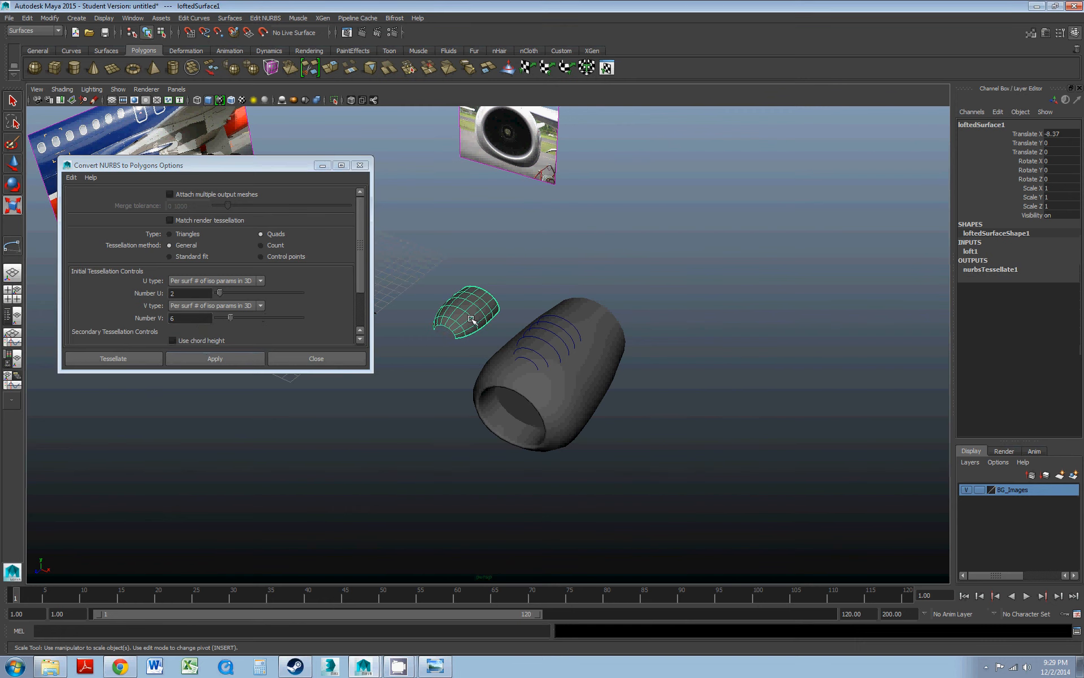
pyautogui.press('w')
pyautogui.scroll(-3, 428, 309)
pyautogui.keyDown('alt'); pyautogui.moveTo(428, 308); pyautogui.dragTo(616, 326, button='middle'); pyautogui.keyUp('alt')
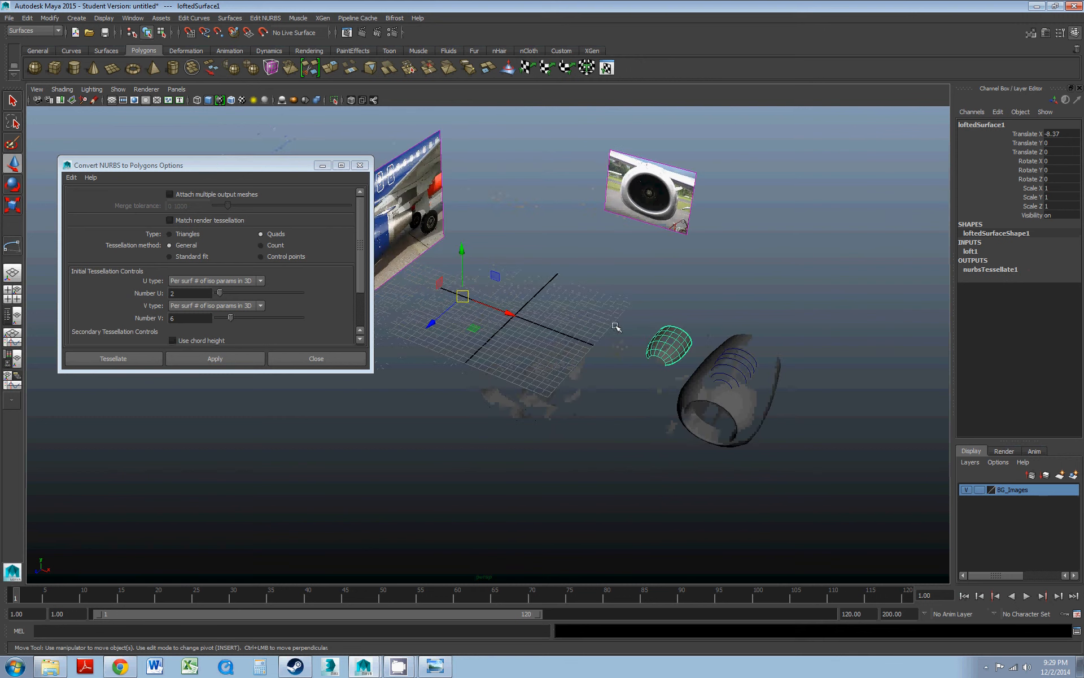
pyautogui.moveTo(498, 313)
pyautogui.mouseDown()
pyautogui.moveTo(586, 344)
pyautogui.moveTo(506, 315)
pyautogui.mouseUp()
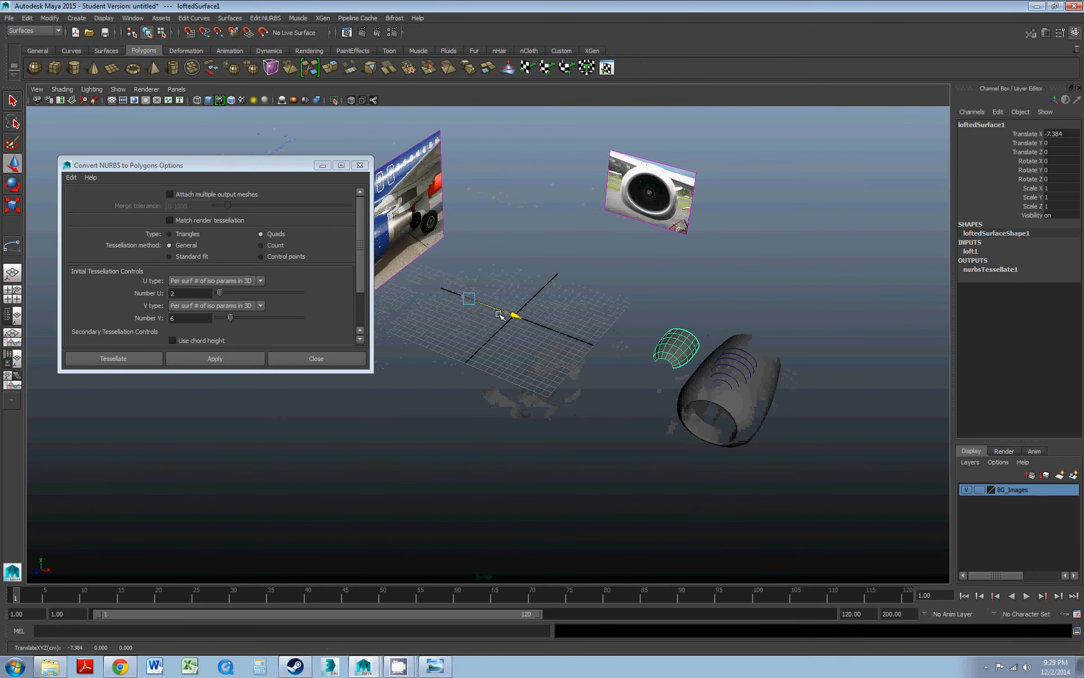
pyautogui.scroll(3, 615, 343)
pyautogui.keyDown('alt'); pyautogui.moveTo(724, 333); pyautogui.dragTo(649, 322, button='middle'); pyautogui.keyUp('alt')
pyautogui.scroll(1, 699, 358)
pyautogui.click(728, 362)
pyautogui.scroll(-2, 675, 358)
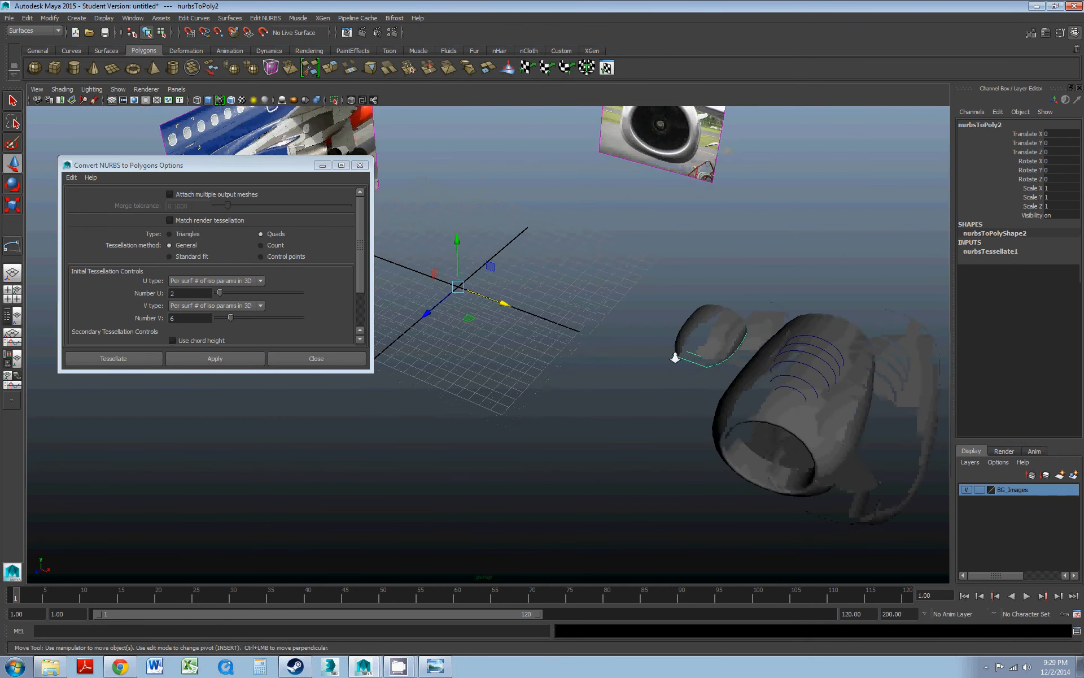
pyautogui.moveTo(509, 314); pyautogui.dragTo(463, 296)
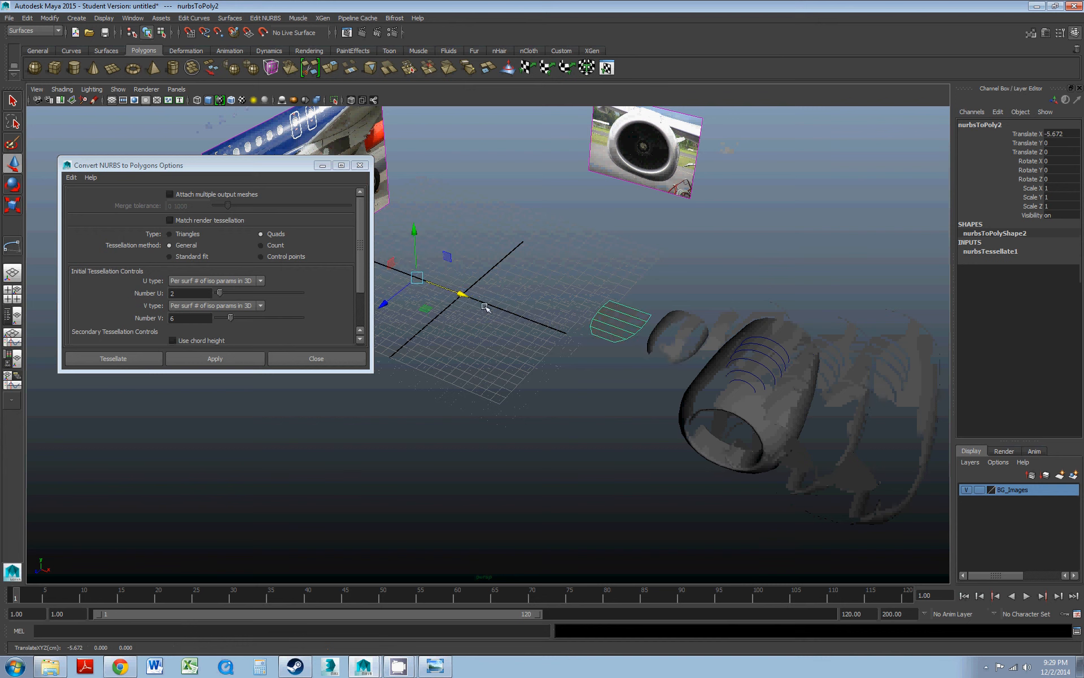
# - Undo the mesh move, the lofted surface's last move and the polygon conversion
pyautogui.hotkey('ctrl', 'z')
pyautogui.hotkey('ctrl', 'z')
pyautogui.hotkey('ctrl', 'z')
pyautogui.hotkey('ctrl', 'z')
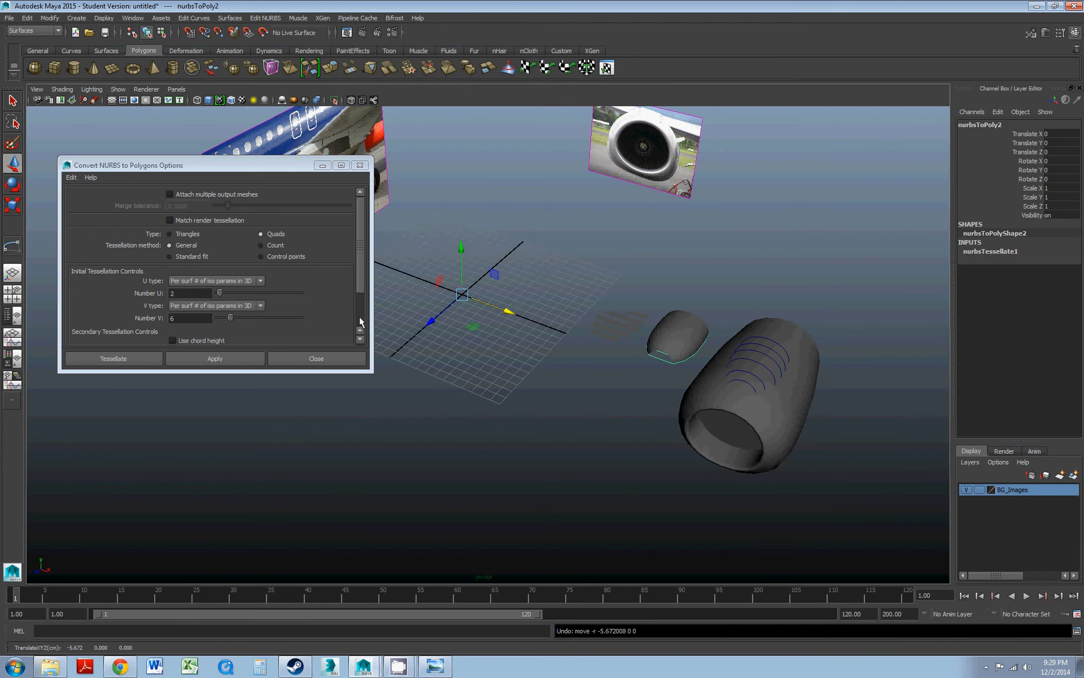
pyautogui.hotkey('ctrl', 'z')
pyautogui.hotkey('ctrl', 'z')
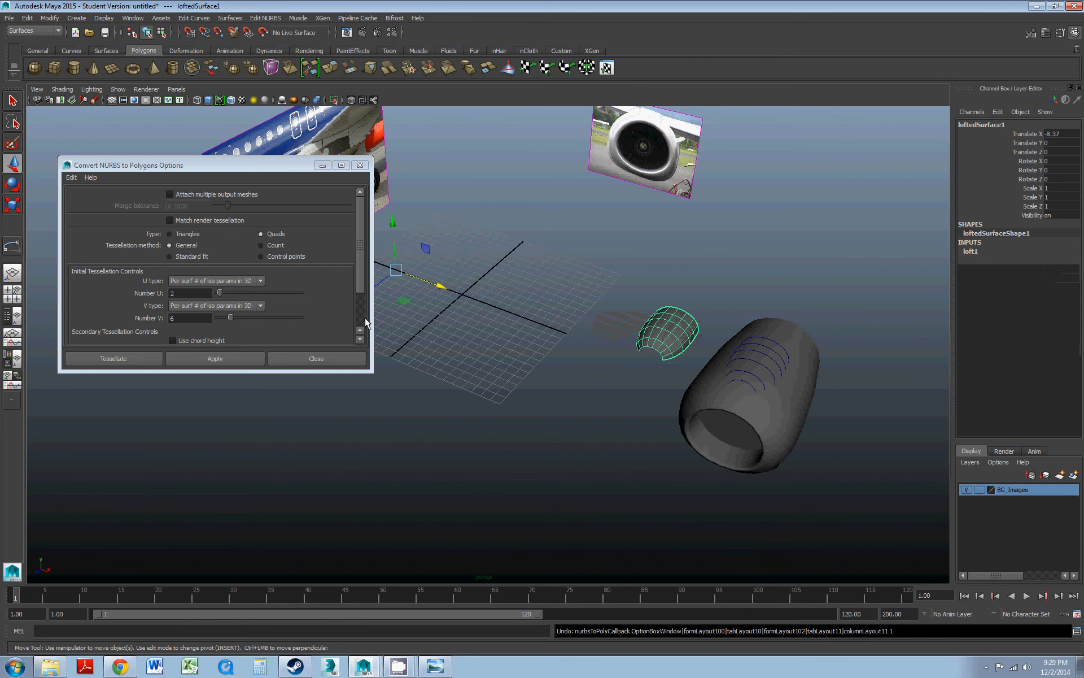
# - Convert the lofted surface to polygons with Number U 6 and V 6, and move the new mesh aside to Translate X -6.567
pyautogui.click(123, 288)
pyautogui.write('6')
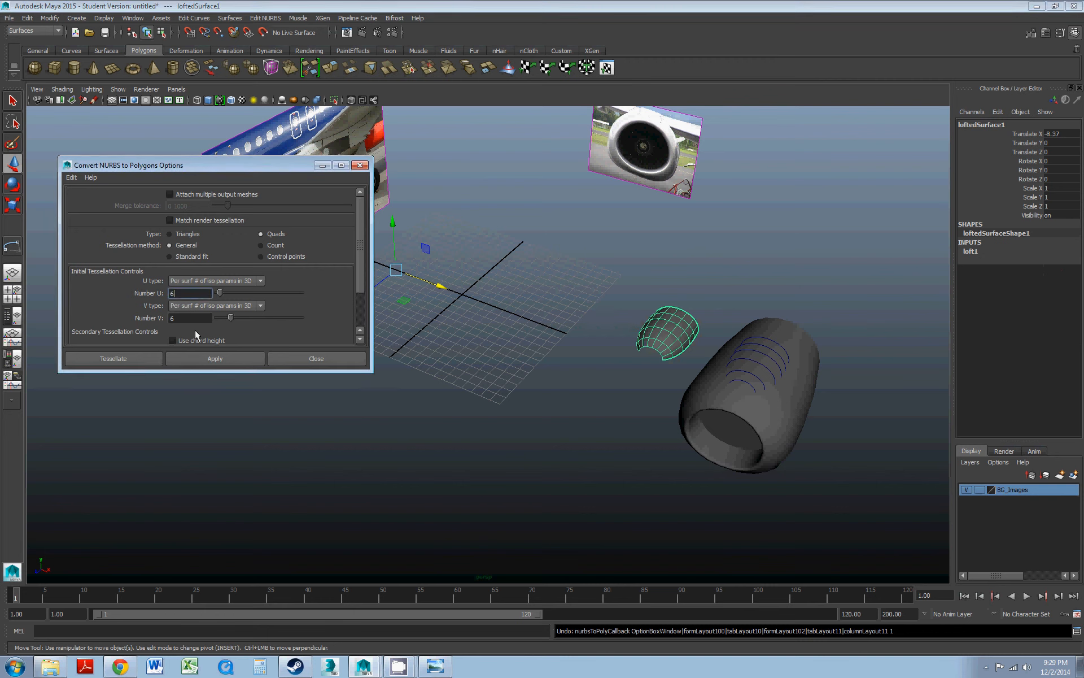
pyautogui.click(213, 362)
pyautogui.moveTo(507, 313); pyautogui.dragTo(465, 305)
pyautogui.scroll(3, 649, 326)
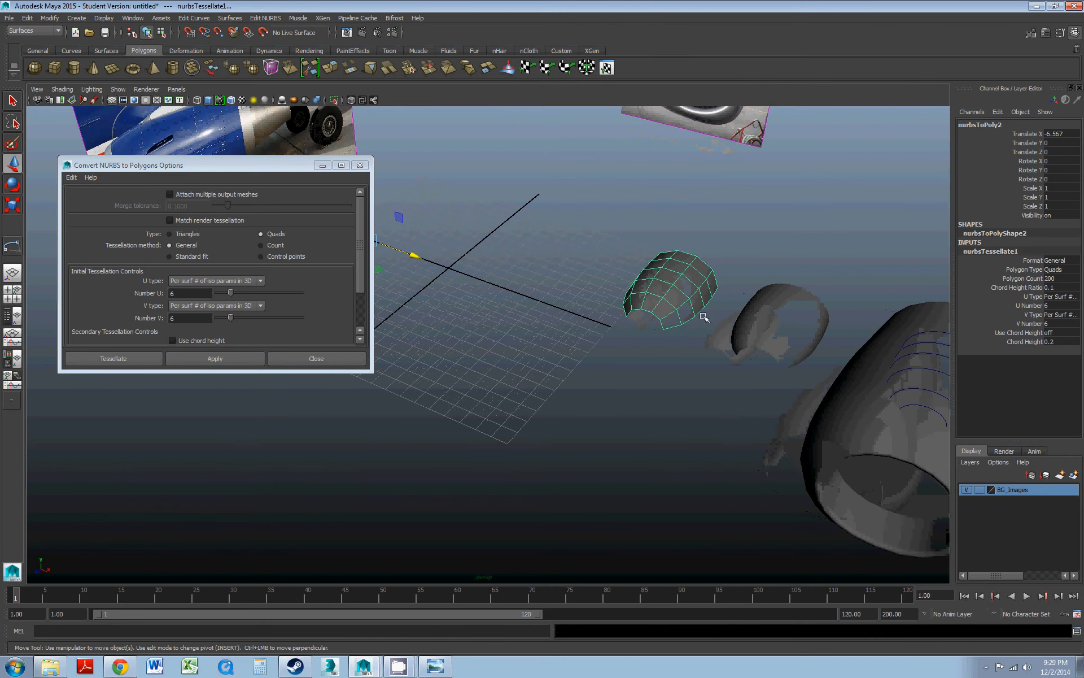
pyautogui.click(762, 320)
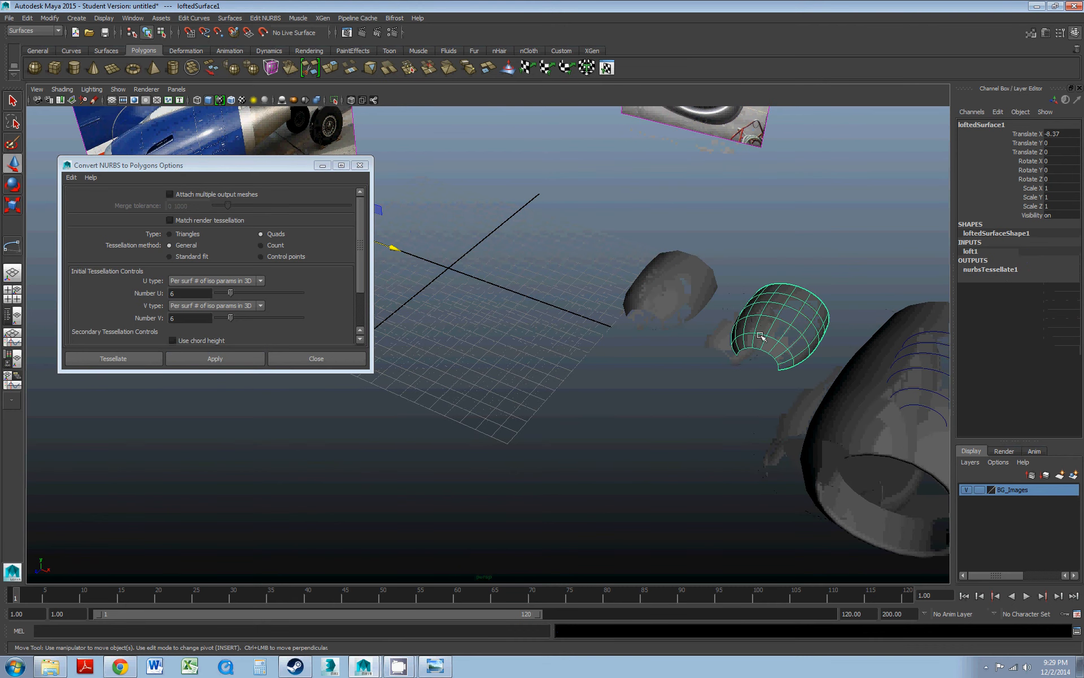
pyautogui.click(678, 304)
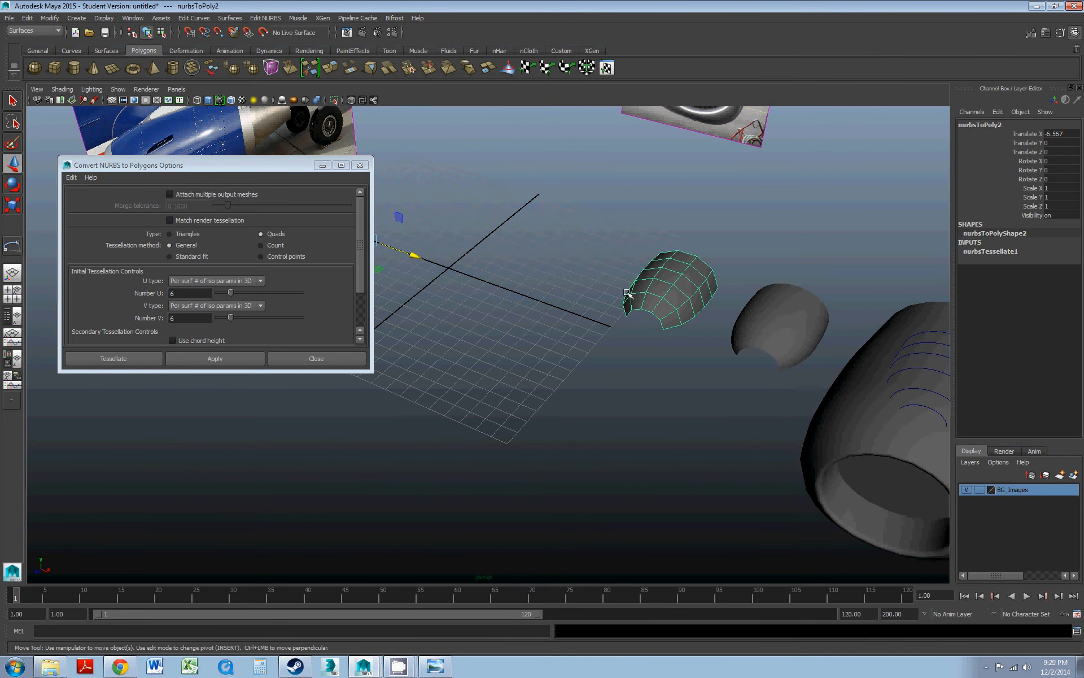
# - Undo the last mesh move and conversion, then try converting the lofted surface with Number U 8 and V 6, moving the mesh to Translate X -6.095
pyautogui.hotkey('ctrl', 'z')
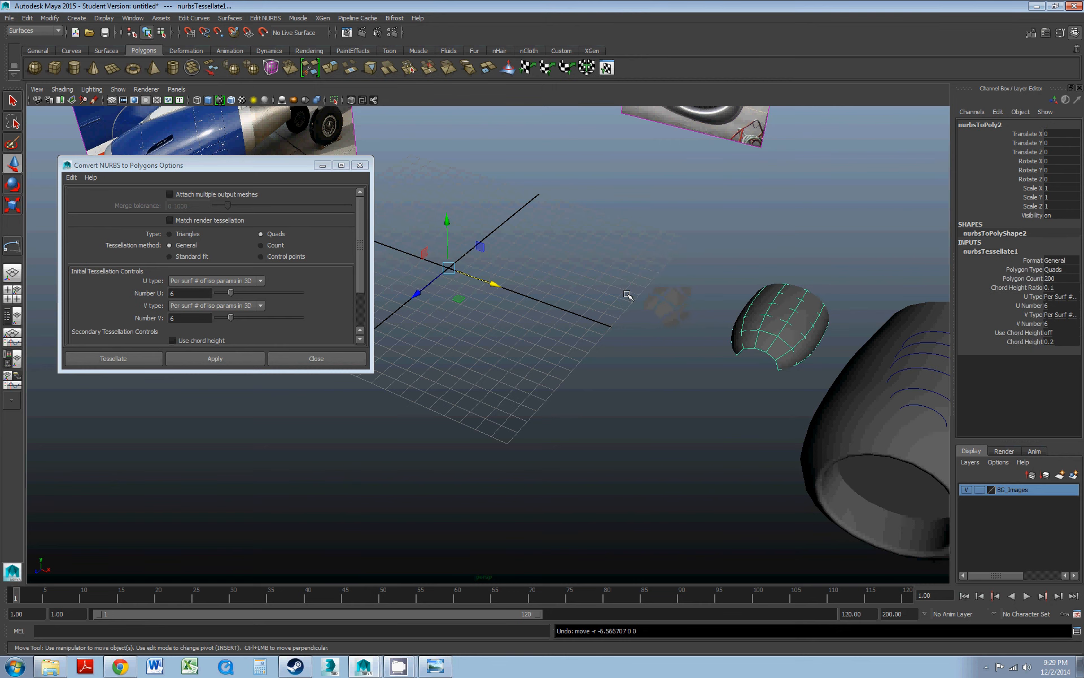
pyautogui.hotkey('ctrl', 'z')
pyautogui.click(189, 294)
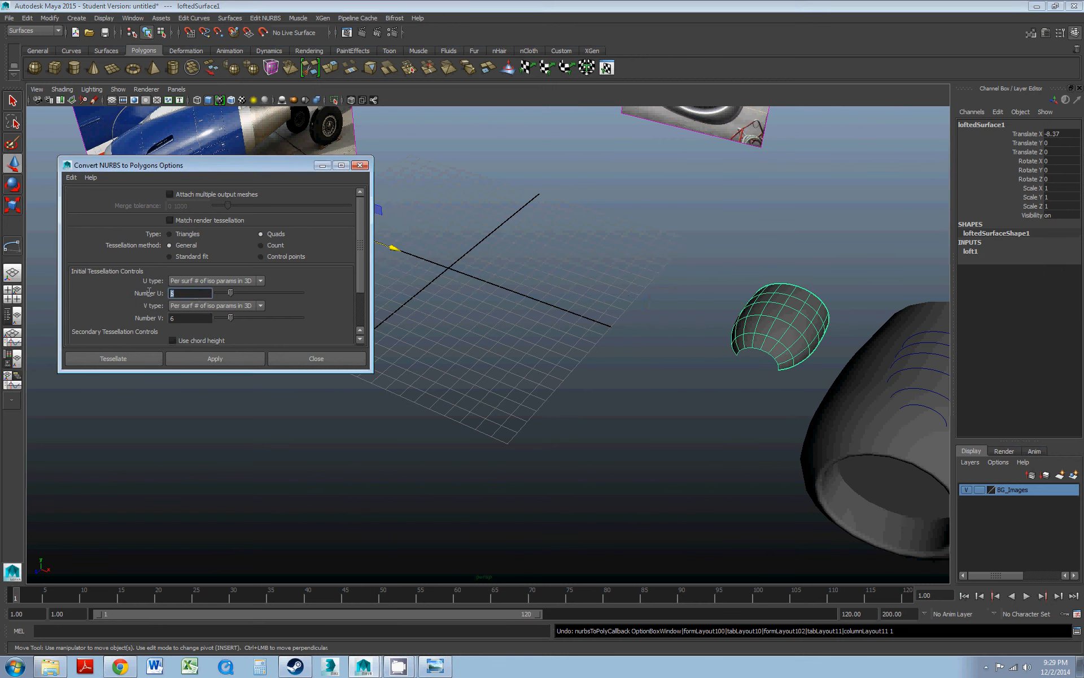
pyautogui.write('8')
pyautogui.click(203, 360)
pyautogui.moveTo(458, 280); pyautogui.dragTo(405, 258)
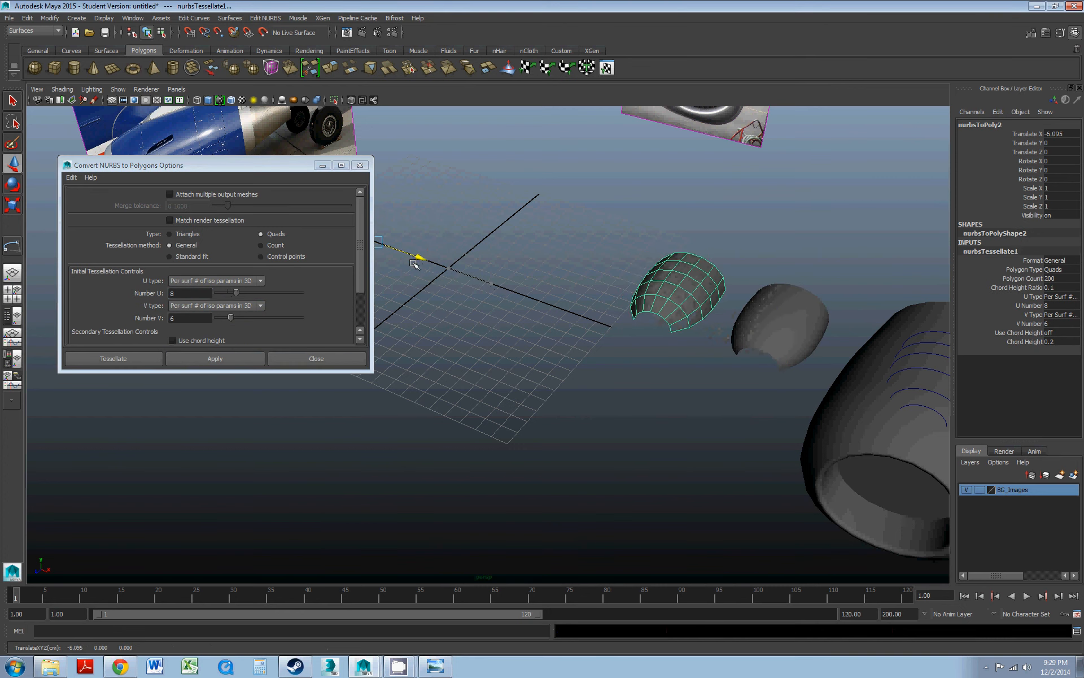
# - Undo that move and conversion, and try converting the lofted surface with Number U 6 and V 8, moving the mesh to Translate X -5.712
pyautogui.hotkey('ctrl', 'z')
pyautogui.hotkey('ctrl', 'z')
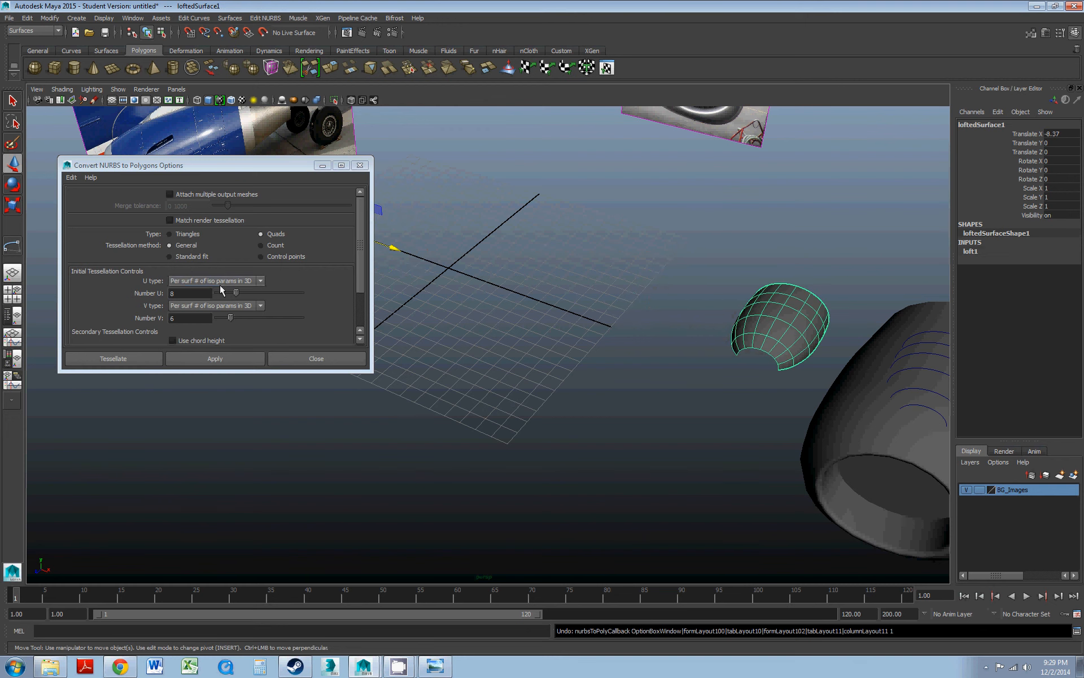
pyautogui.click(191, 293)
pyautogui.write('6')
pyautogui.click(182, 318)
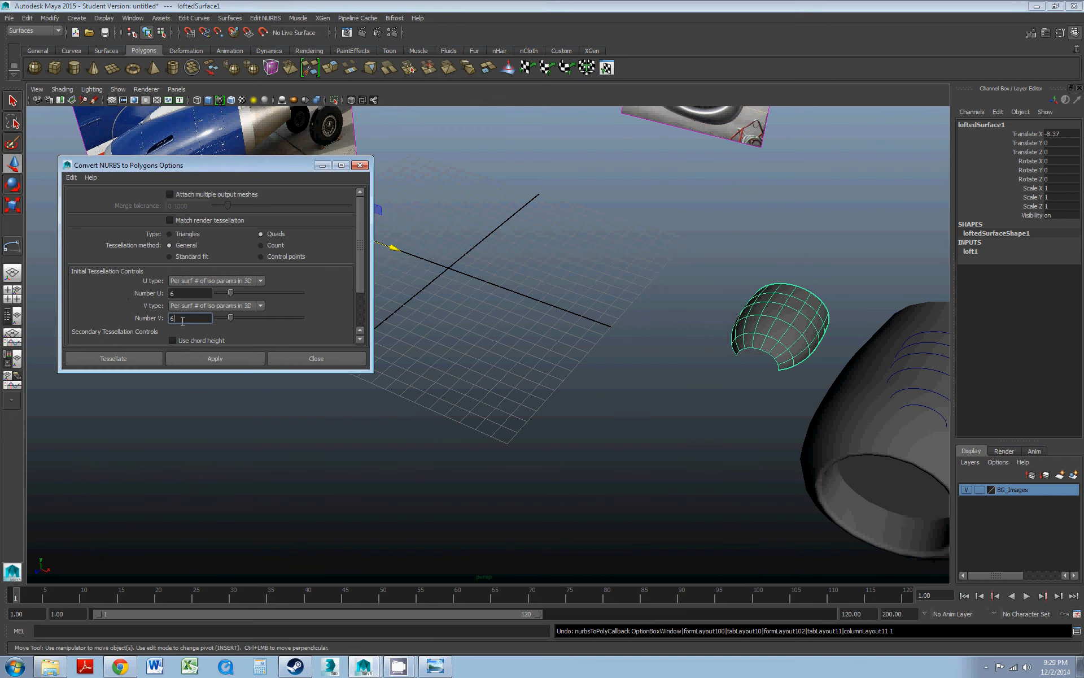
pyautogui.write('8')
pyautogui.click(195, 360)
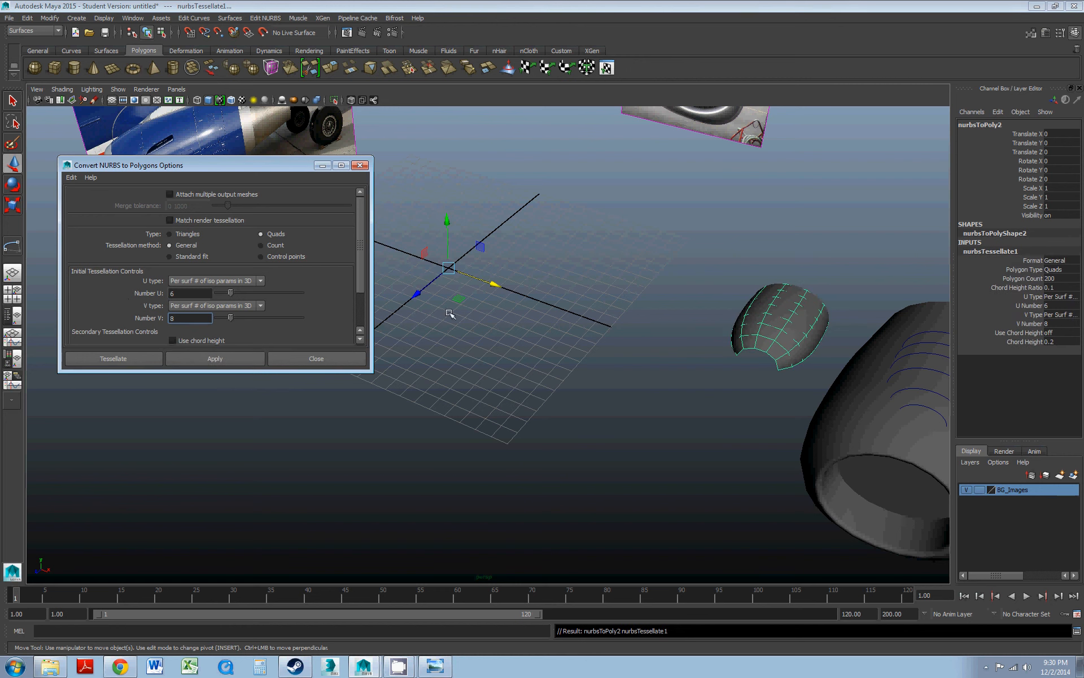
pyautogui.moveTo(494, 286); pyautogui.dragTo(425, 260)
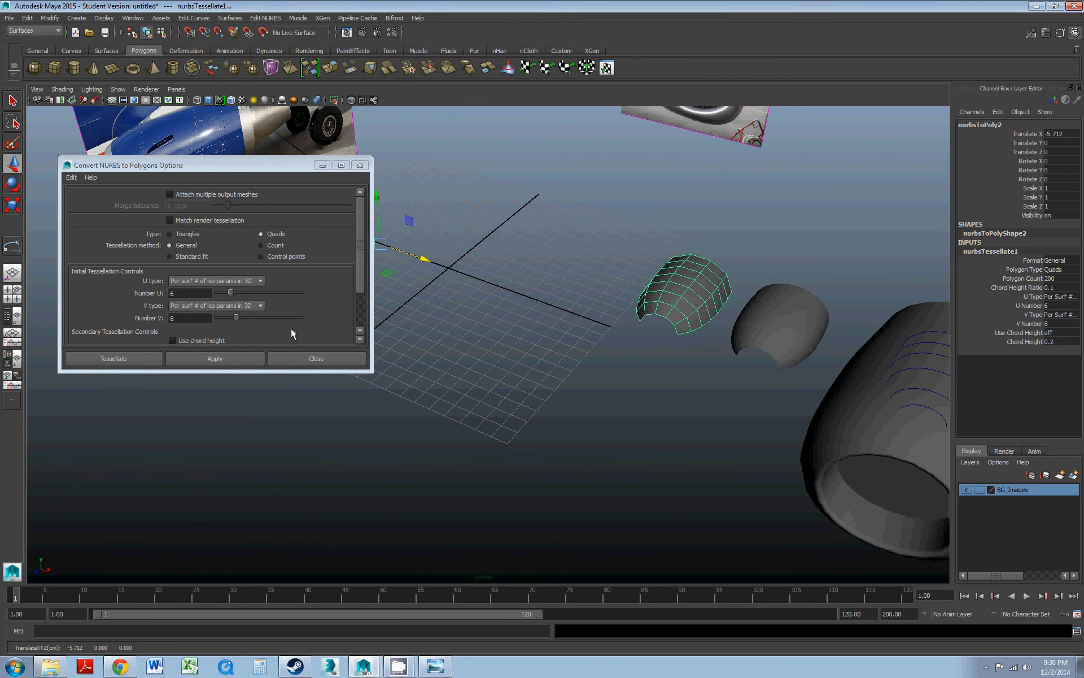
# - Undo the last move and conversion, and convert the lofted surface with Number U 8 and V 8, moving the mesh to Translate X -6.817
pyautogui.hotkey('ctrl', 'z')
pyautogui.hotkey('ctrl', 'z')
pyautogui.click(173, 293)
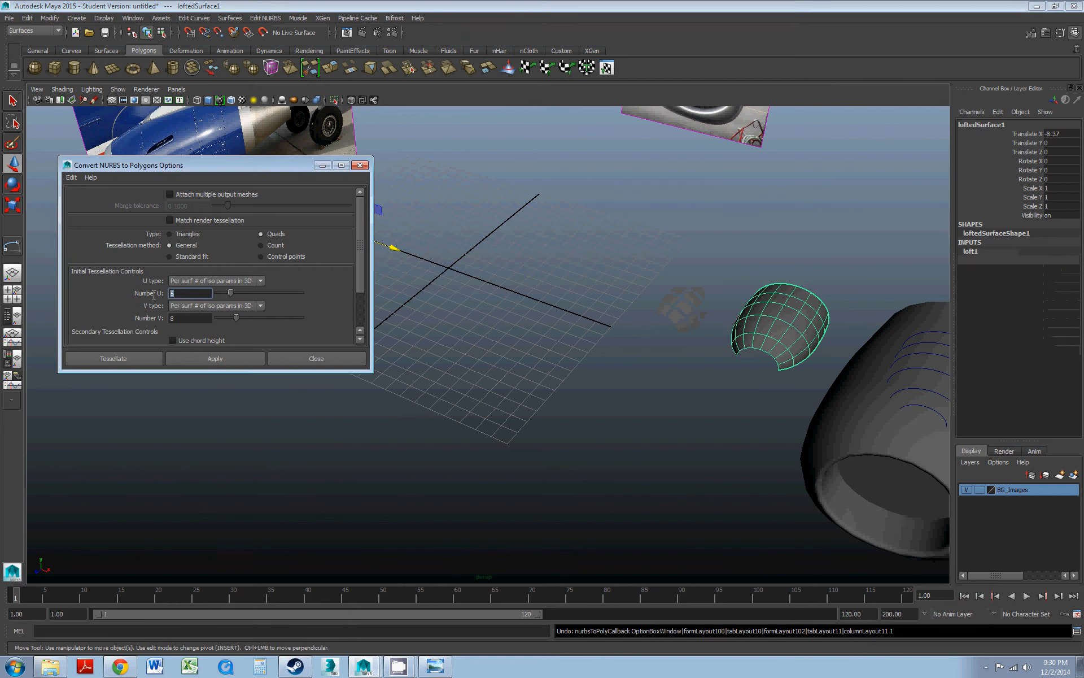
pyautogui.click(212, 360)
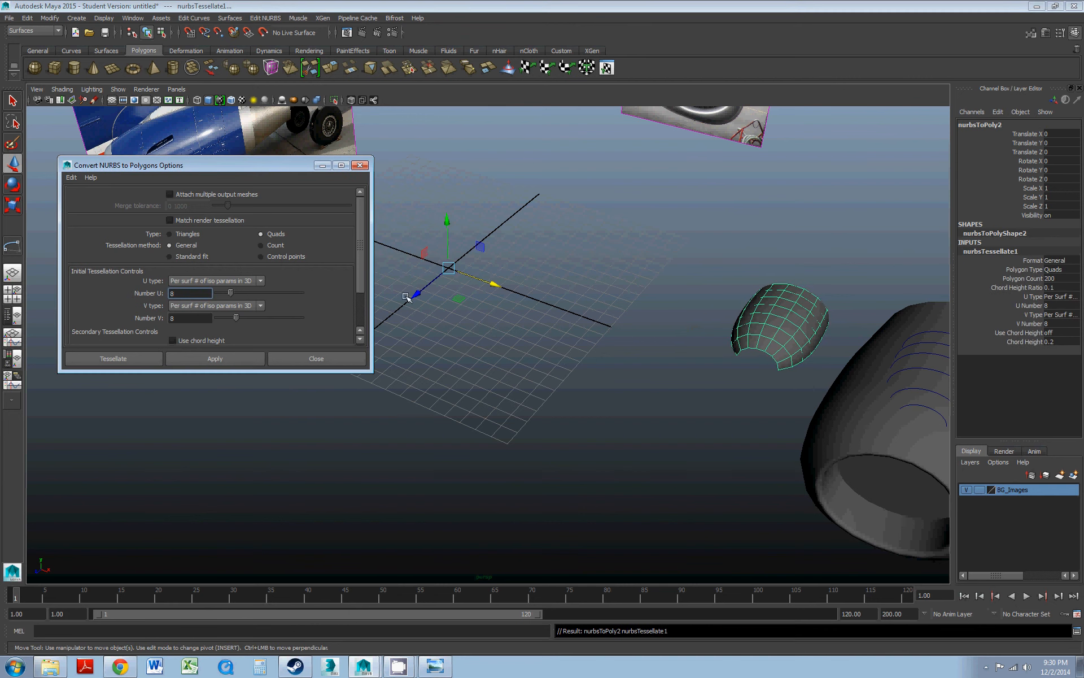
pyautogui.moveTo(487, 282); pyautogui.dragTo(399, 263)
# - Compare the wireframe density of the engine shell with that of the newly converted fairing mesh, selecting each in turn
pyautogui.scroll(-3, 550, 298)
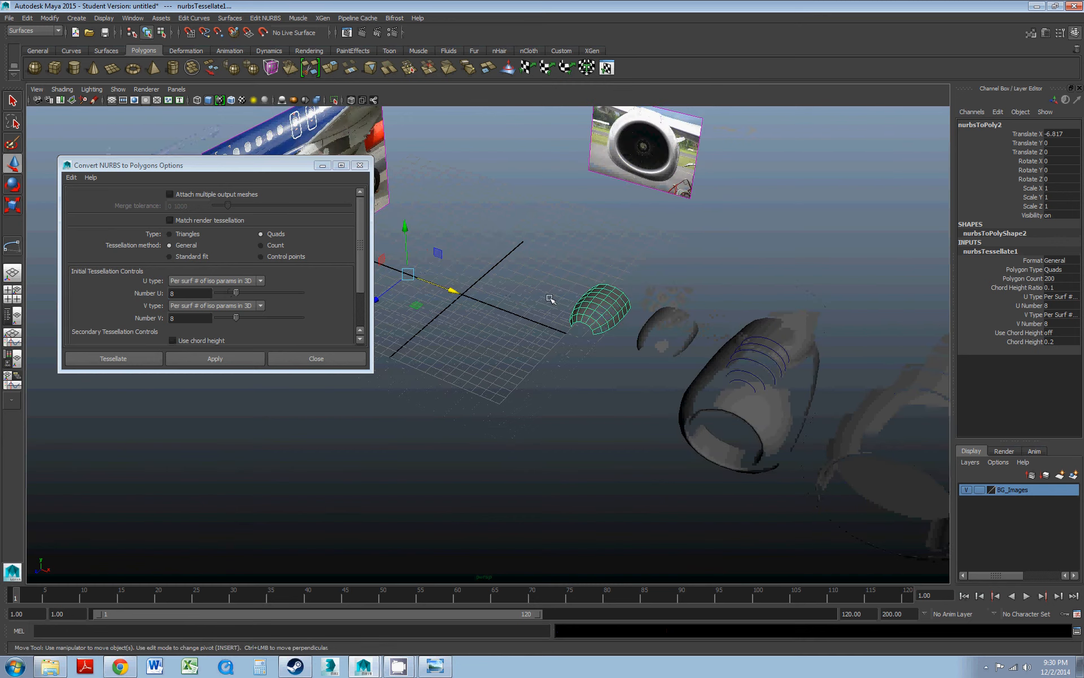
pyautogui.keyDown('alt'); pyautogui.moveTo(622, 328); pyautogui.dragTo(564, 274); pyautogui.keyUp('alt')
pyautogui.scroll(2, 564, 274)
pyautogui.click(707, 342)
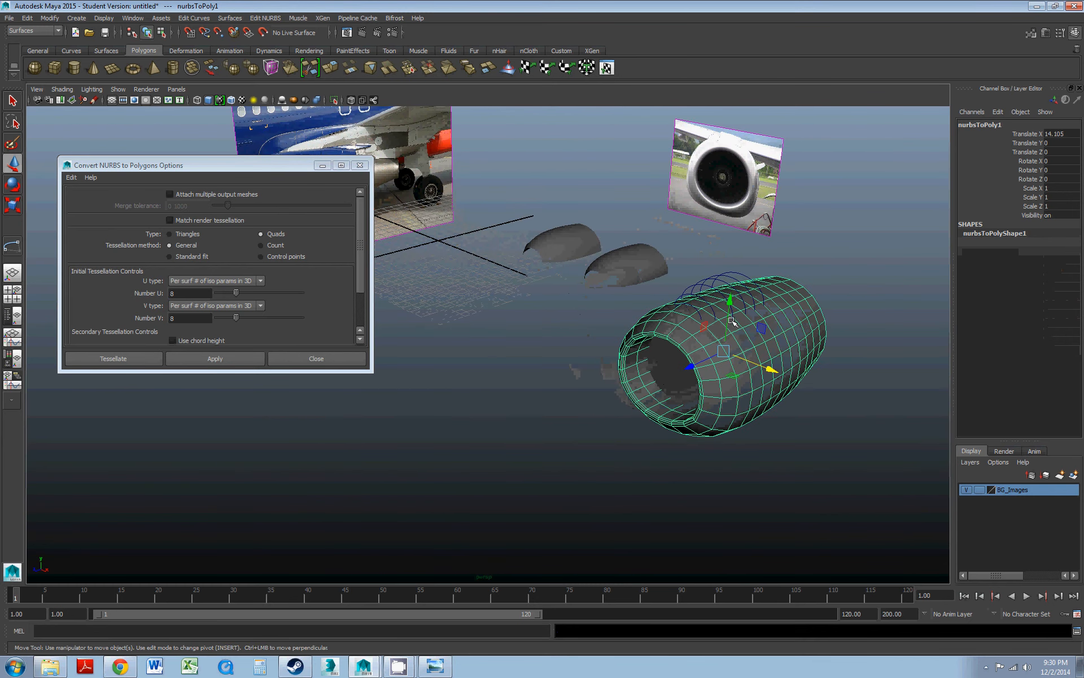
pyautogui.click(582, 254)
pyautogui.keyDown('alt'); pyautogui.moveTo(582, 254); pyautogui.dragTo(489, 281); pyautogui.keyUp('alt')
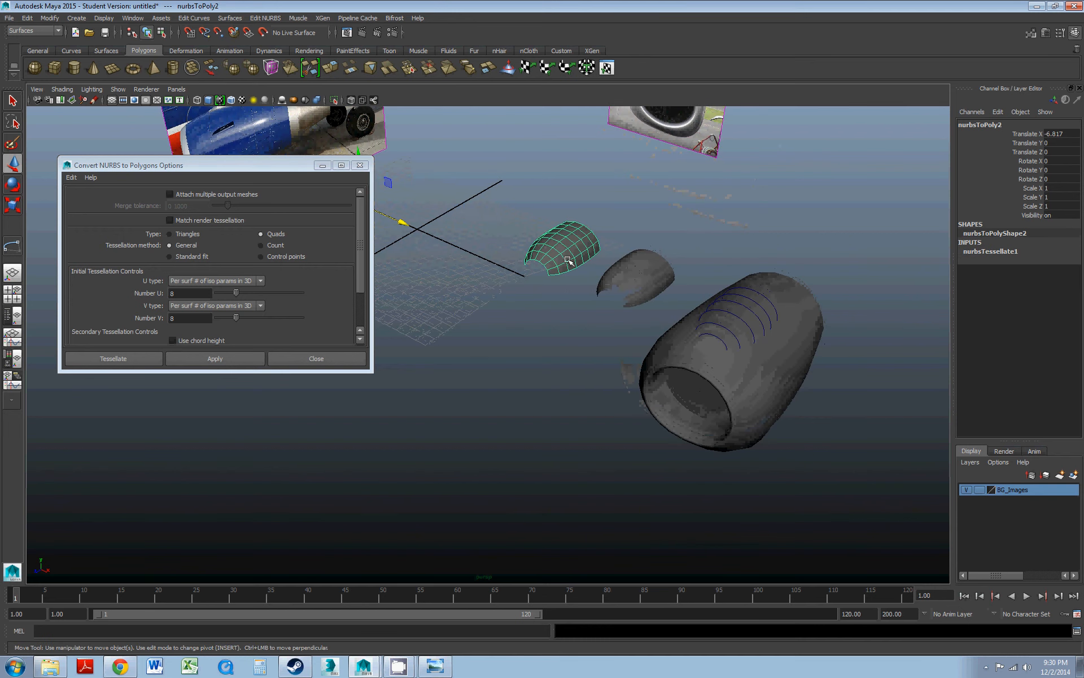